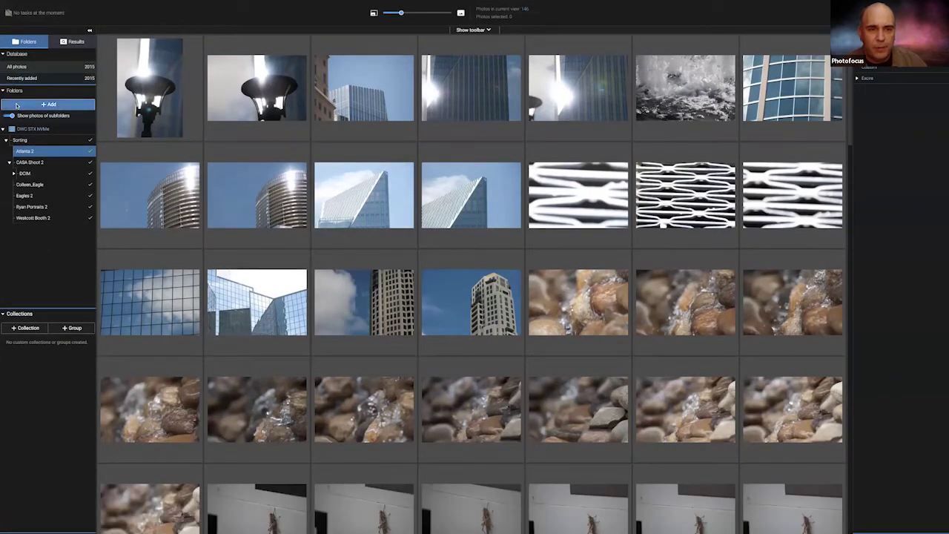
# Step: Review the options for adding folders to the database, leaving without adding any
pyautogui.click(30, 106)
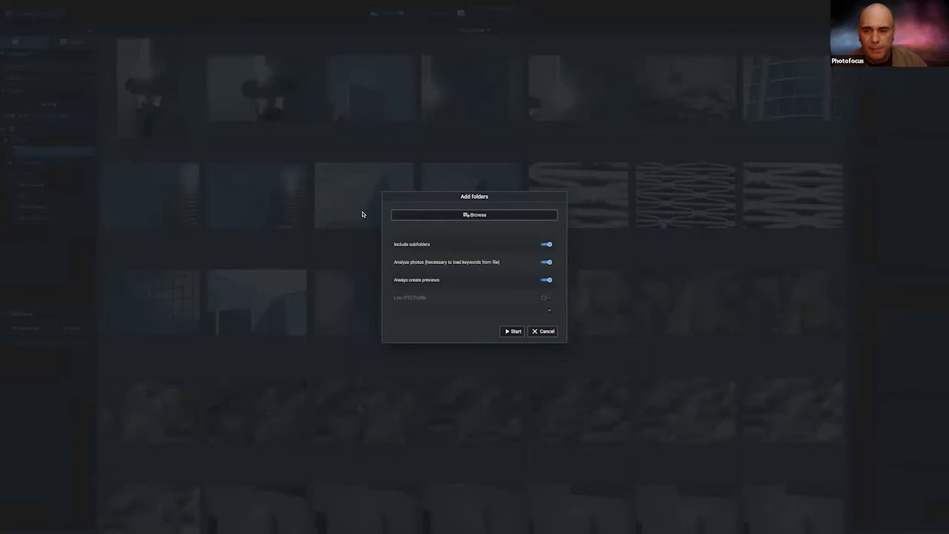
pyautogui.click(545, 332)
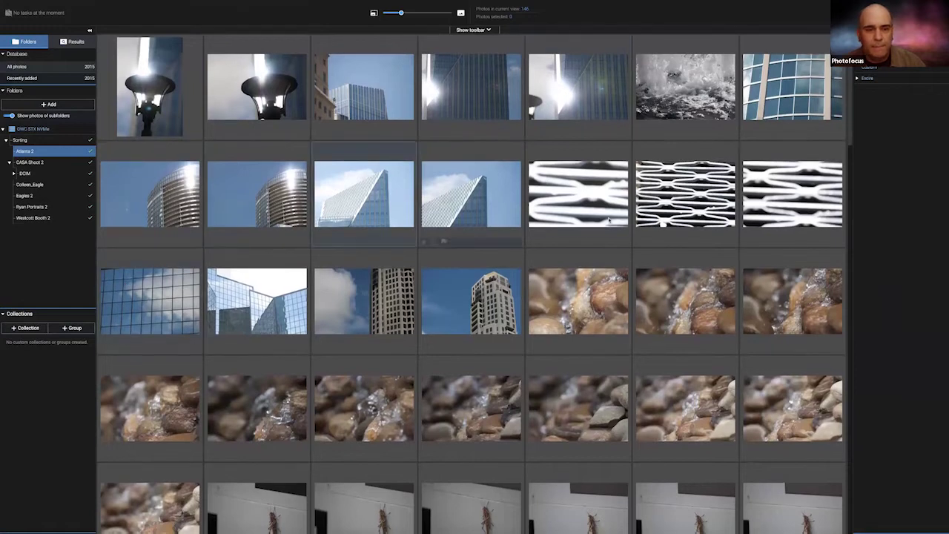
# Step: Show the photos with the Excire content keyword Building under Architecture and browse through them
pyautogui.click(857, 78)
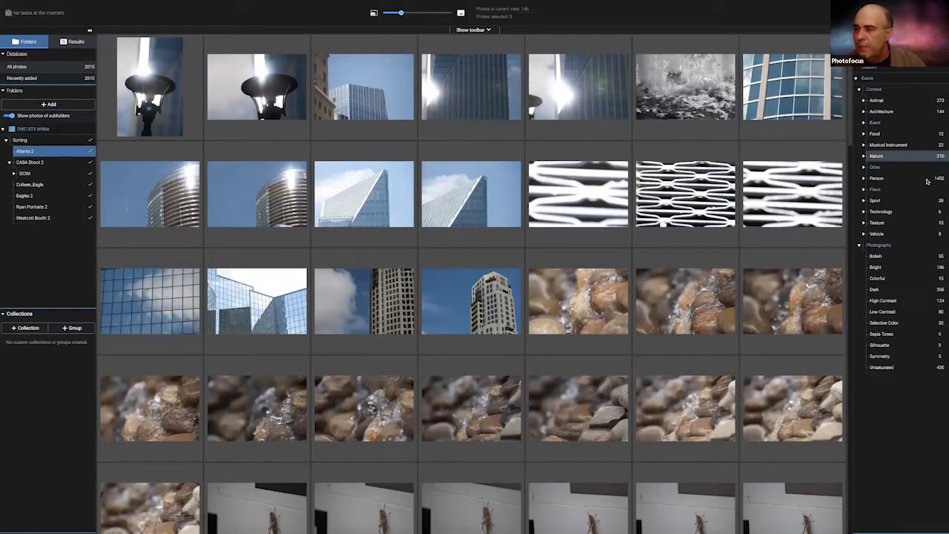
pyautogui.click(862, 111)
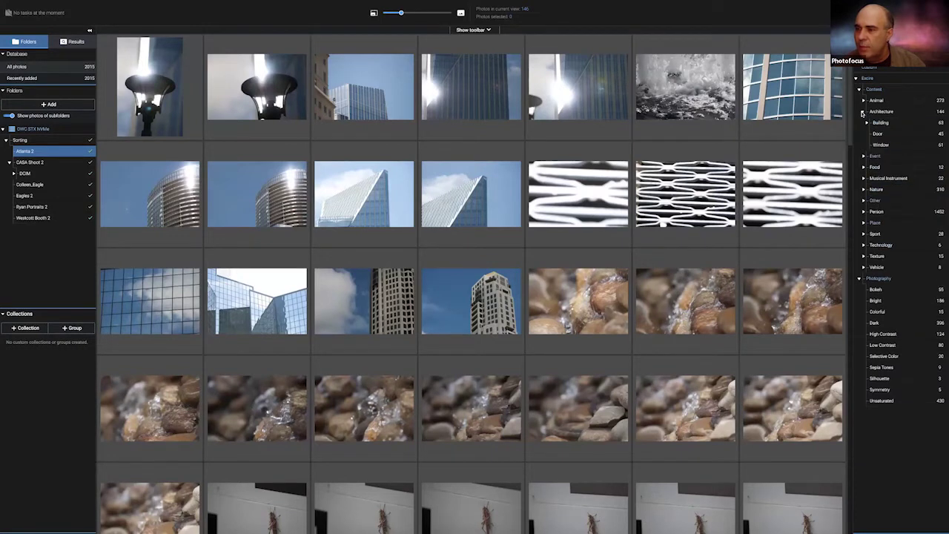
pyautogui.click(881, 122)
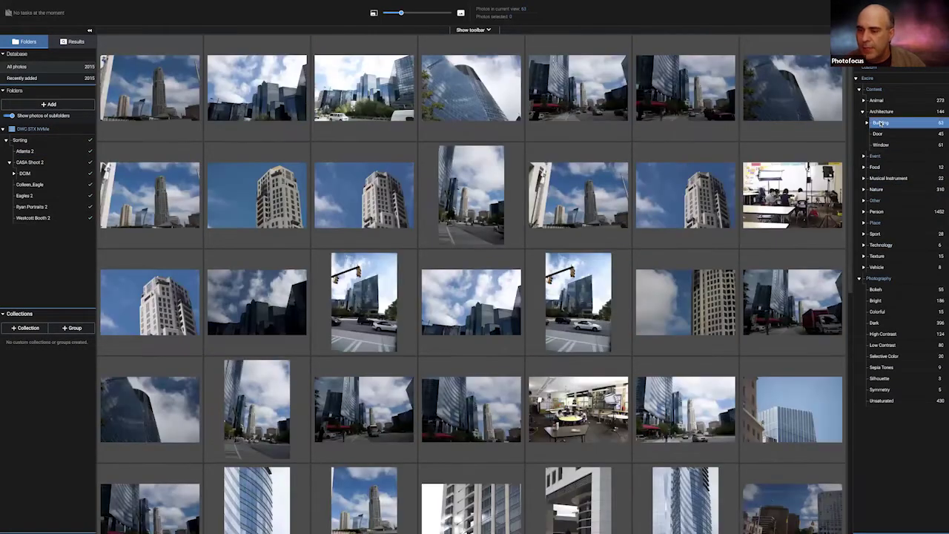
pyautogui.scroll(-5, 727, 181)
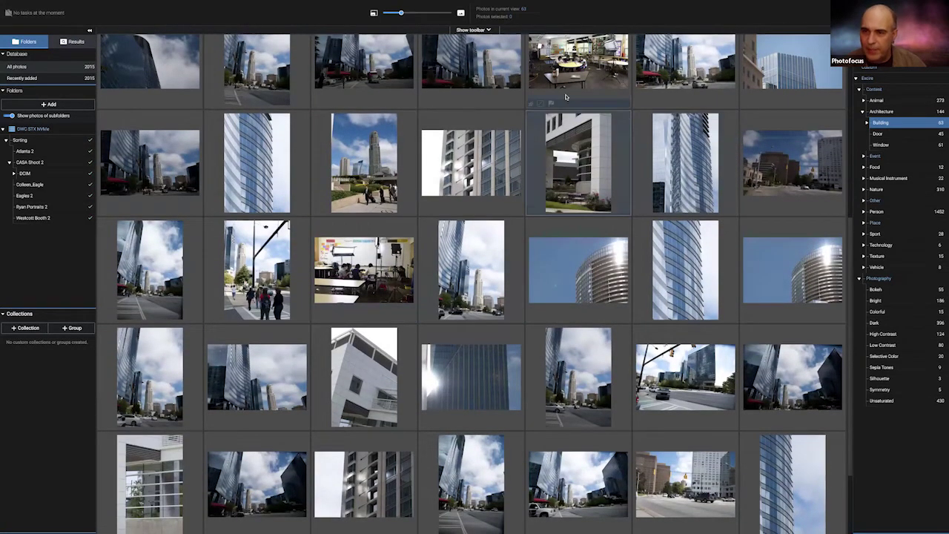
pyautogui.scroll(-2, 376, 260)
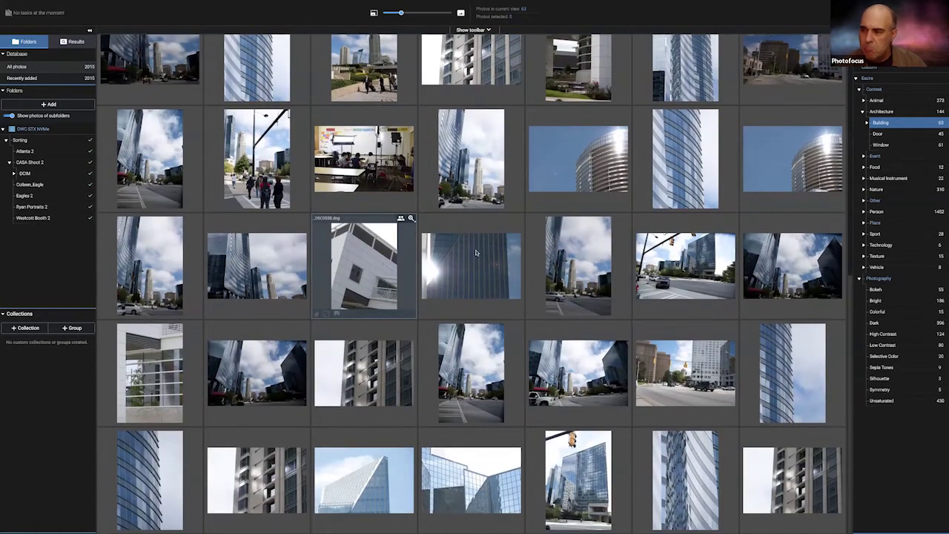
# Step: View the photos tagged with the content keywords Food, Musical Instrument and Animal in turn
pyautogui.click(875, 167)
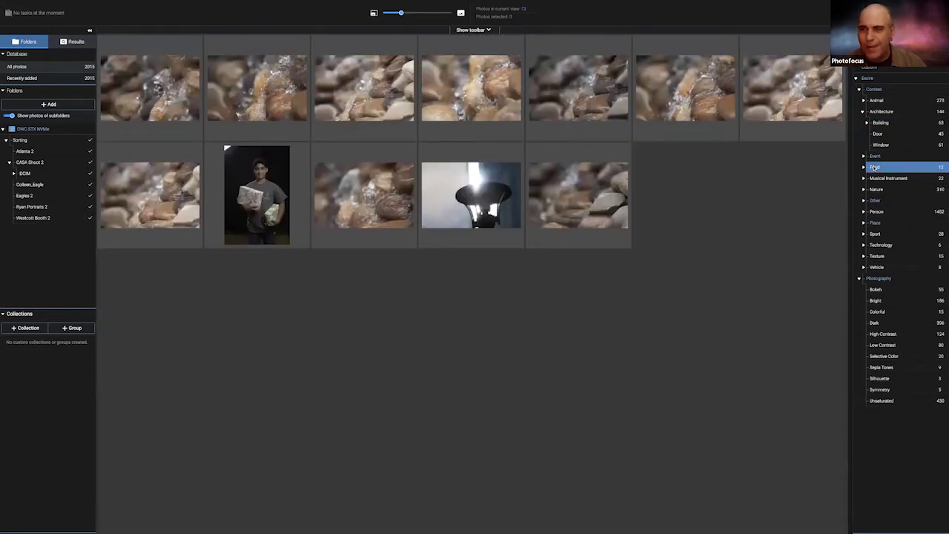
pyautogui.click(877, 178)
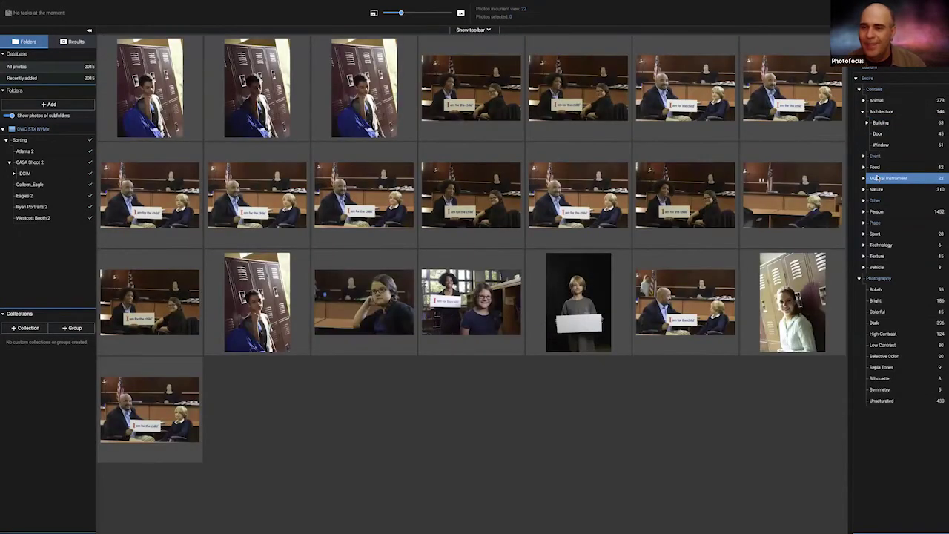
pyautogui.click(877, 101)
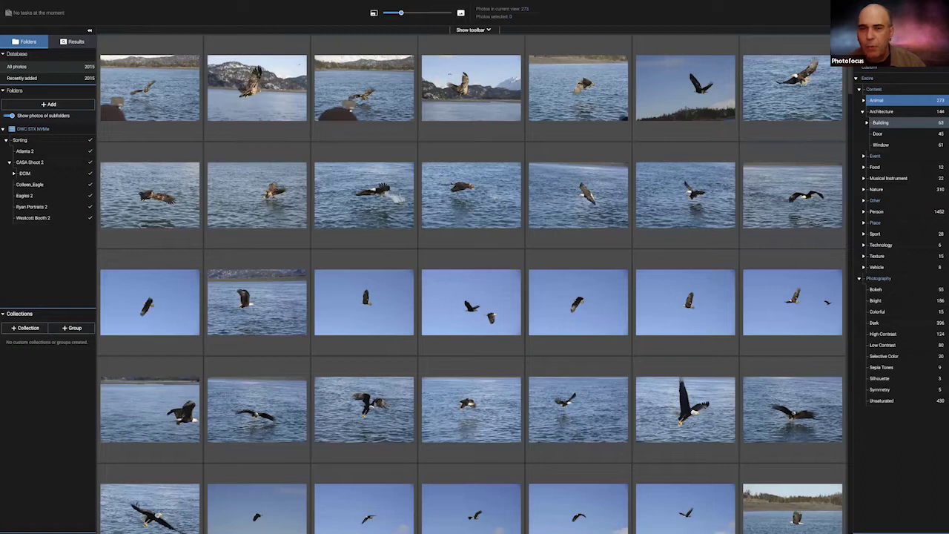
pyautogui.moveTo(718, 78)
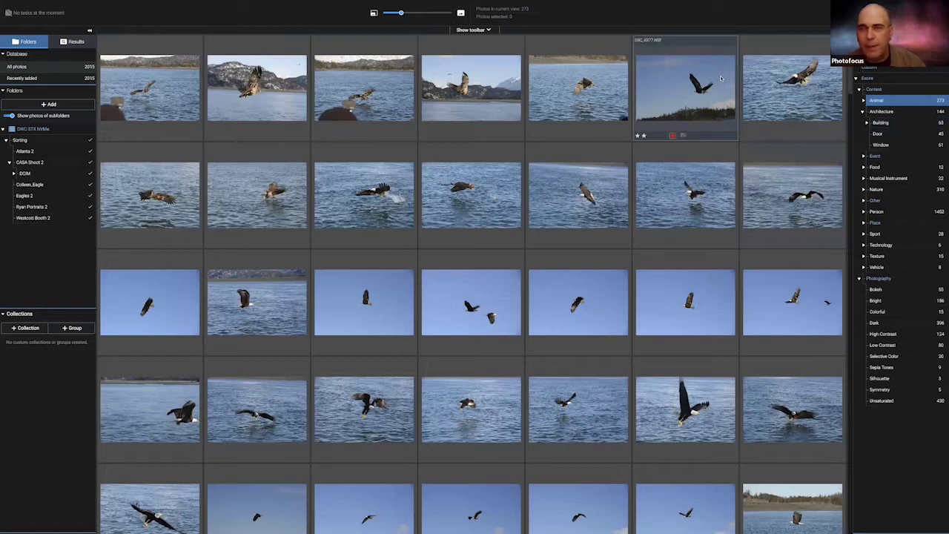
# Step: Go through the photos in the Animal subcategories Bird, Insect, Mammal, Marine Animal and Pet
pyautogui.click(862, 100)
pyautogui.click(893, 112)
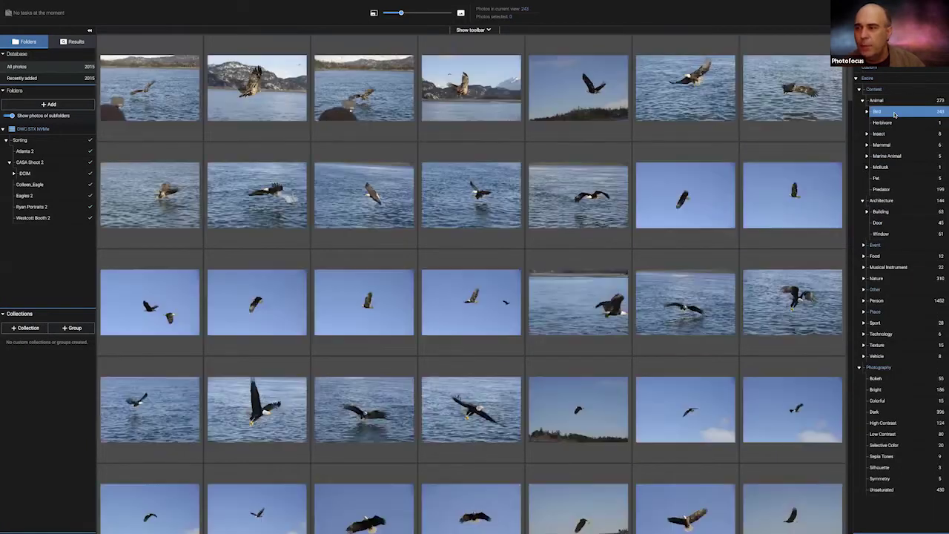
pyautogui.click(894, 134)
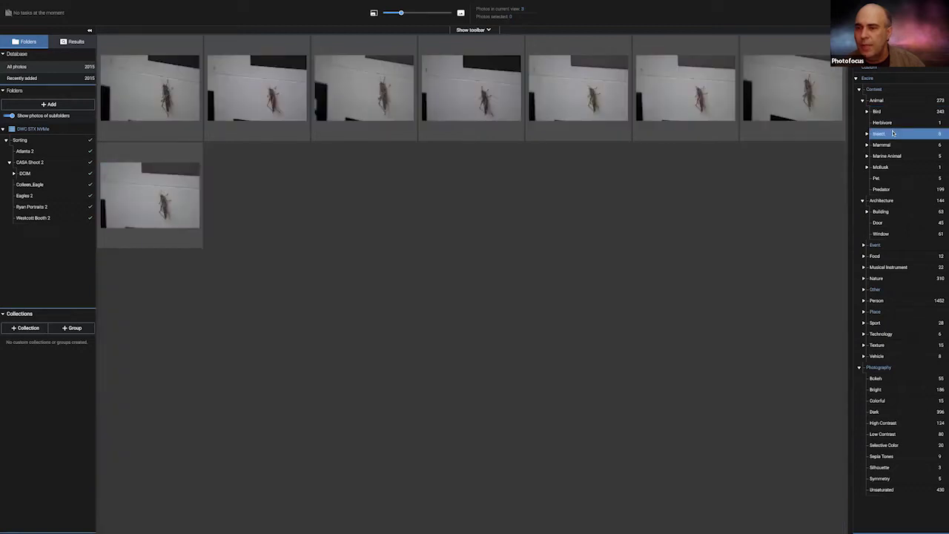
pyautogui.click(895, 144)
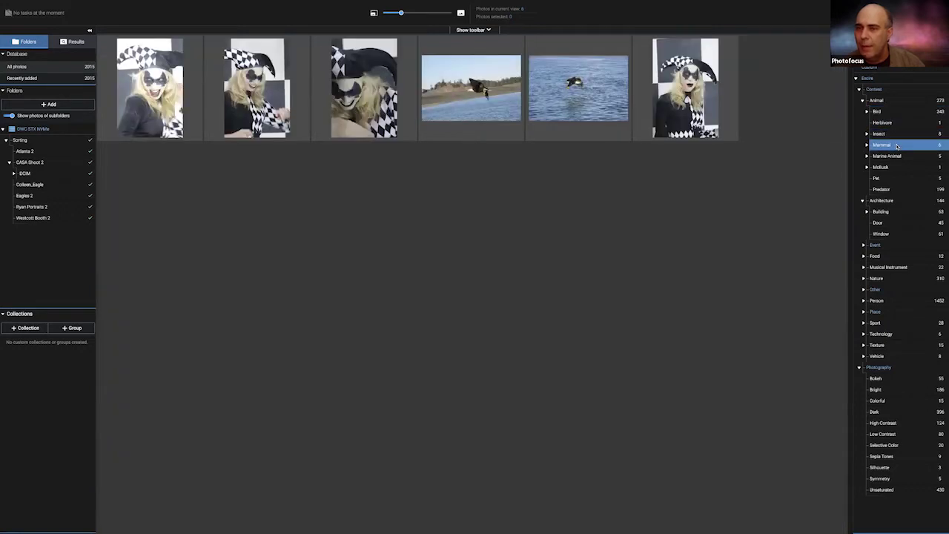
pyautogui.click(897, 157)
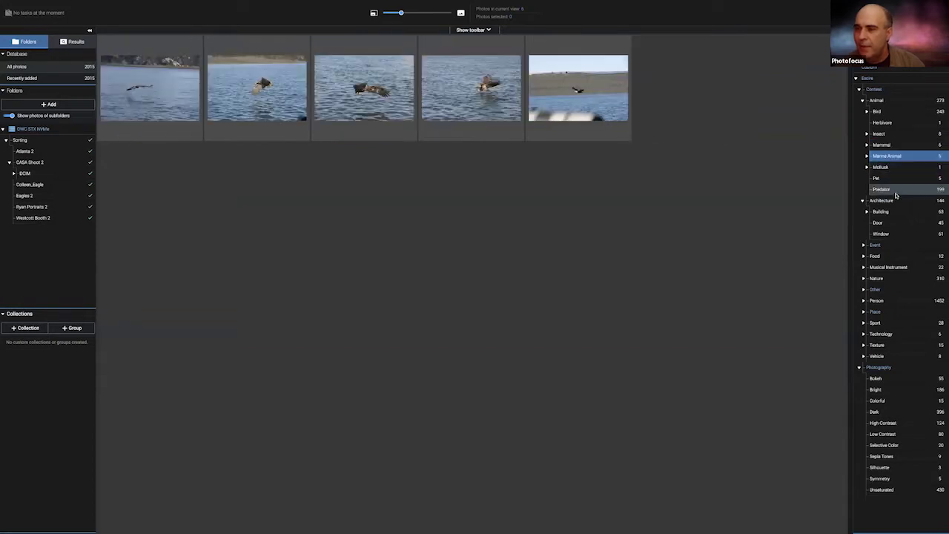
pyautogui.click(891, 179)
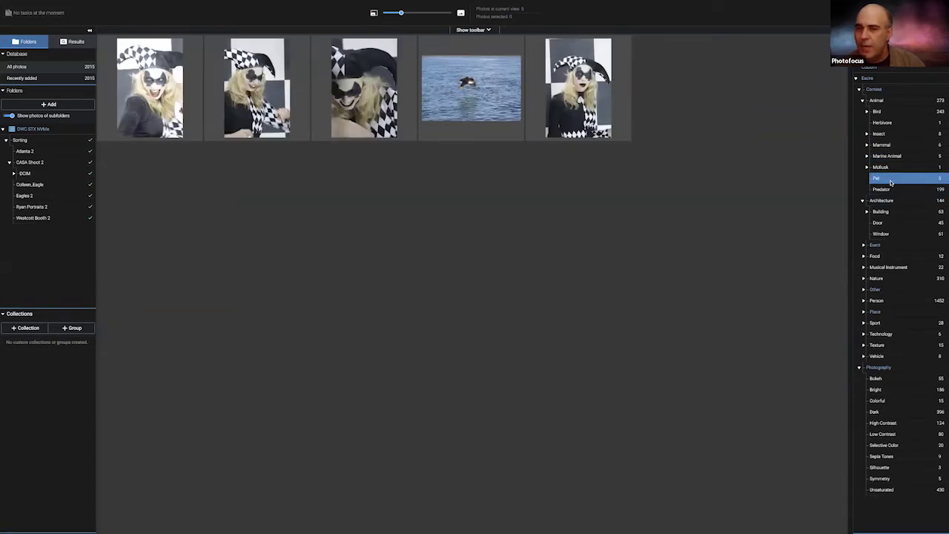
# Step: Show the photos tagged Ball Game under Sport, and collapse the Content keyword group
pyautogui.click(864, 324)
pyautogui.click(889, 334)
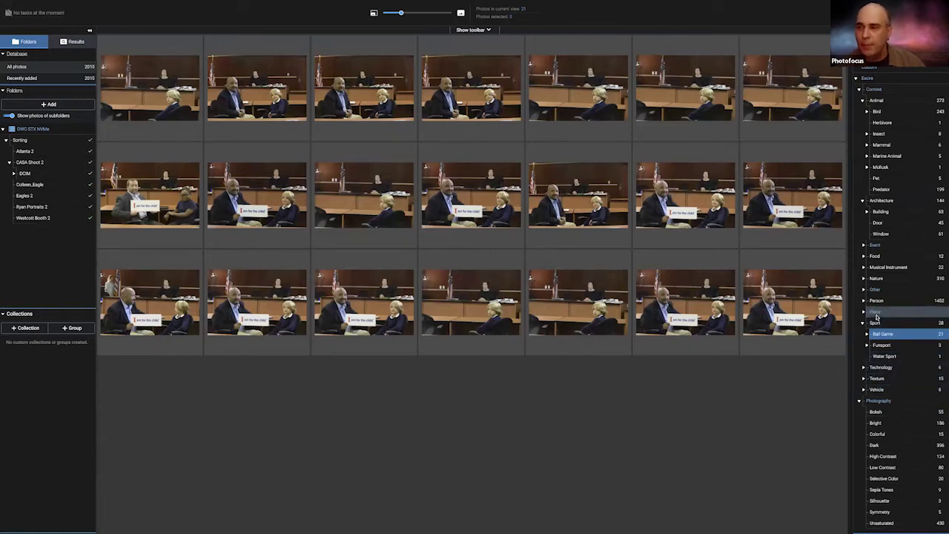
pyautogui.click(858, 90)
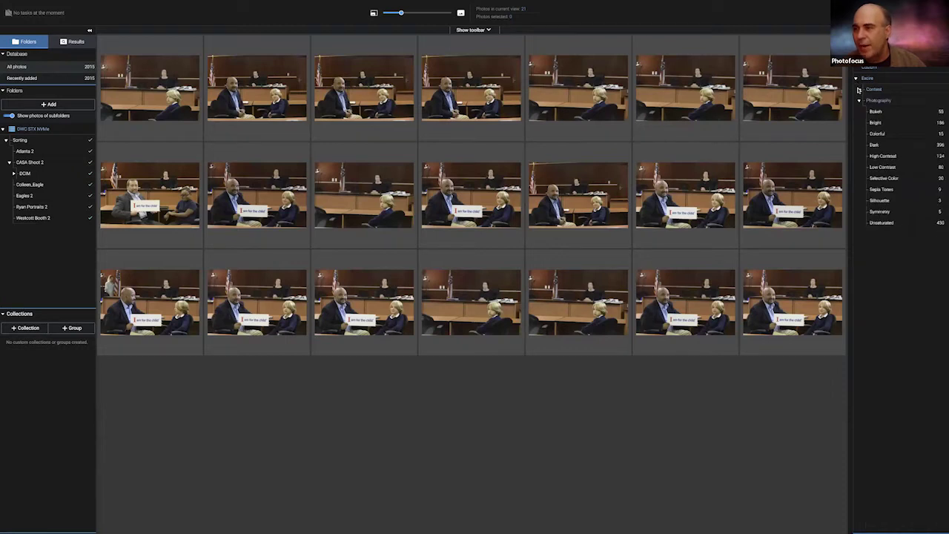
# Step: View the photos for the Photography keywords Bright, Colorful, High Contrast, Low Contrast, Silhouette and Symmetry, and collapse the Excire keyword tree
pyautogui.click(889, 123)
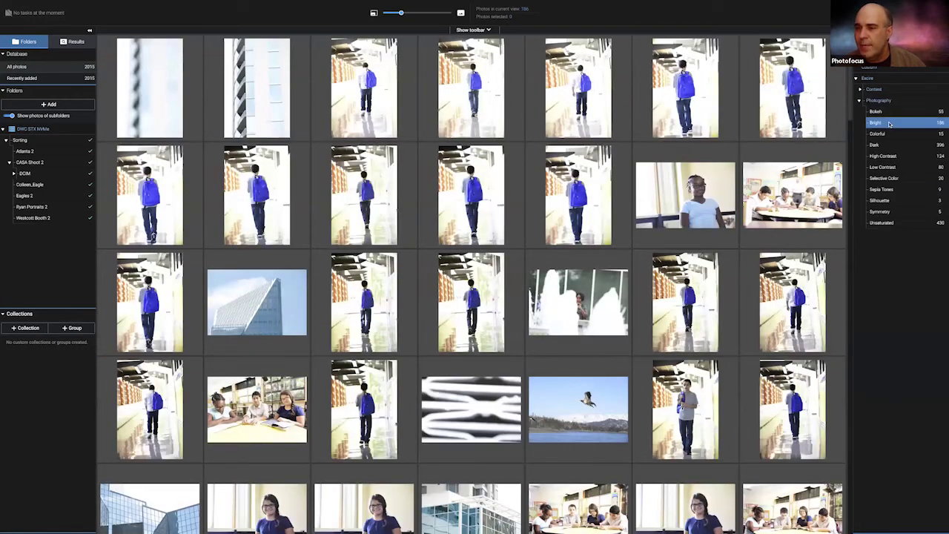
pyautogui.click(892, 134)
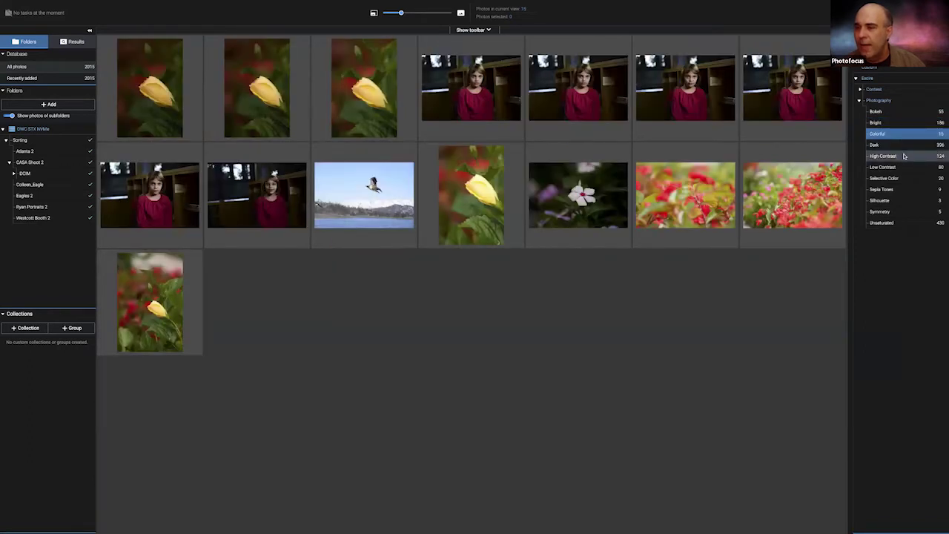
pyautogui.click(904, 156)
pyautogui.click(899, 166)
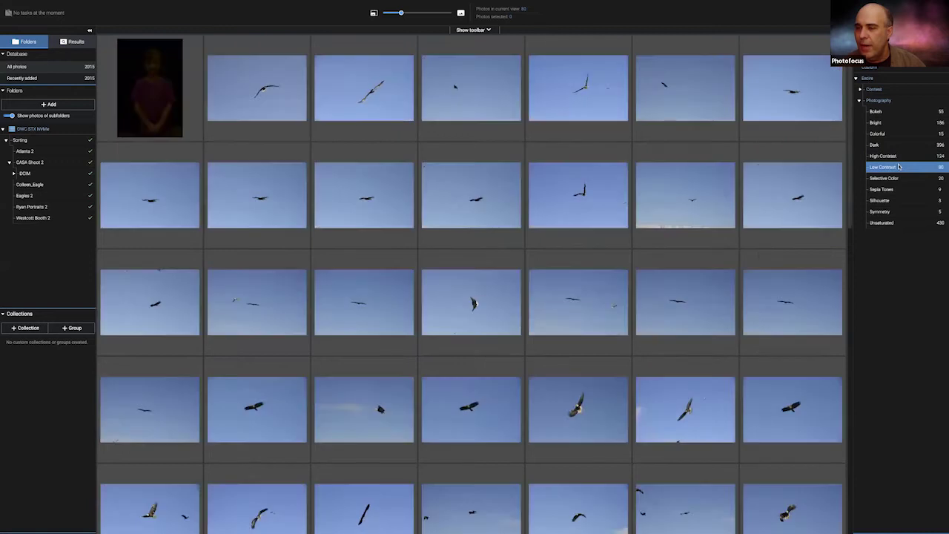
pyautogui.click(899, 201)
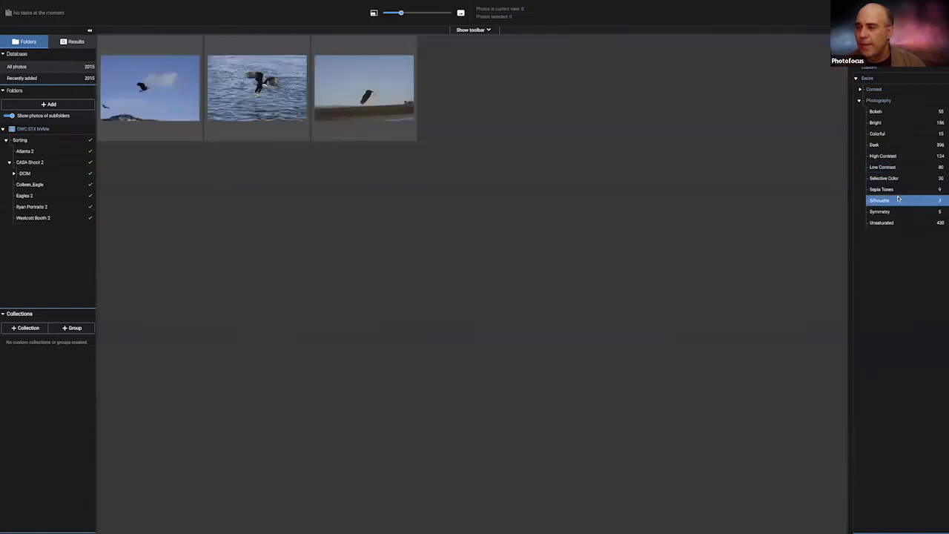
pyautogui.click(899, 212)
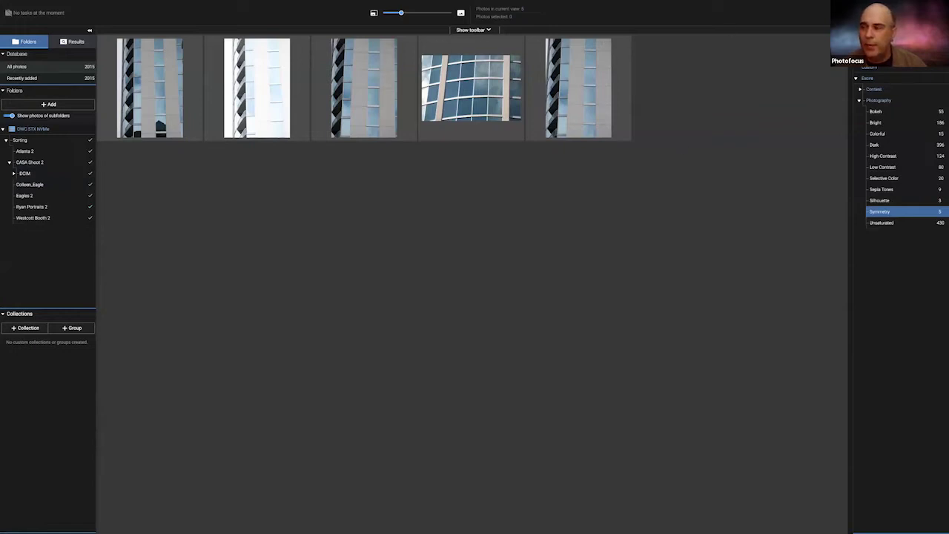
pyautogui.click(856, 78)
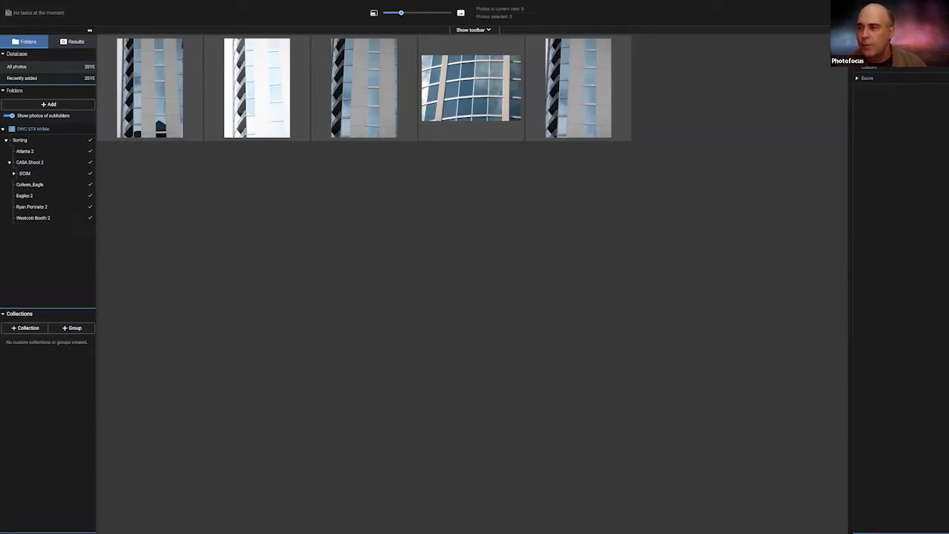
# Step: Search the whole database for photos with any number of faces in the Teenager / Young Adult age group
pyautogui.hotkey('ctrl', 'f')
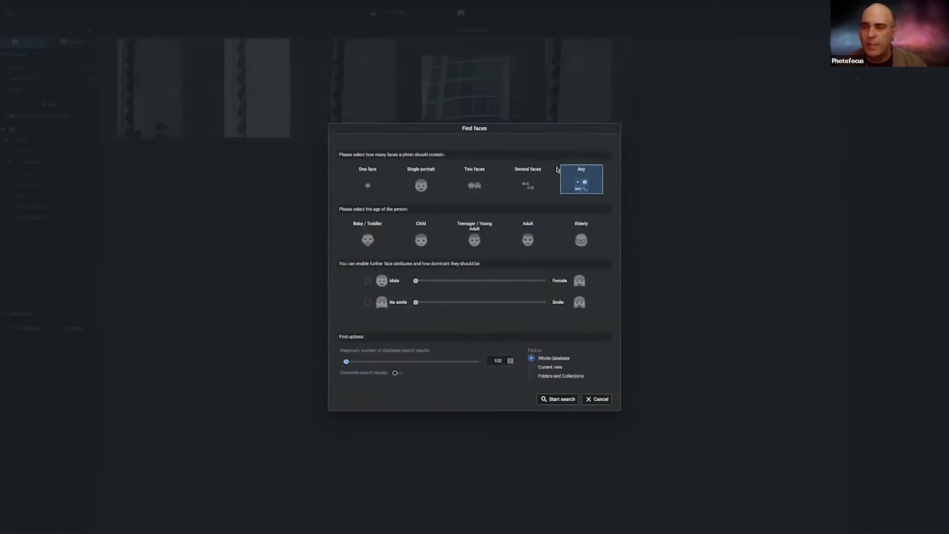
pyautogui.click(477, 241)
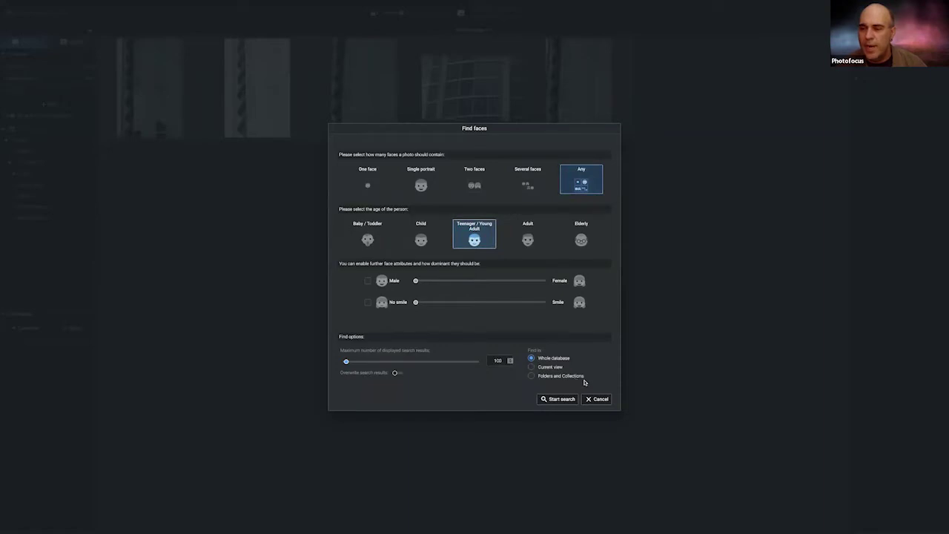
pyautogui.click(558, 400)
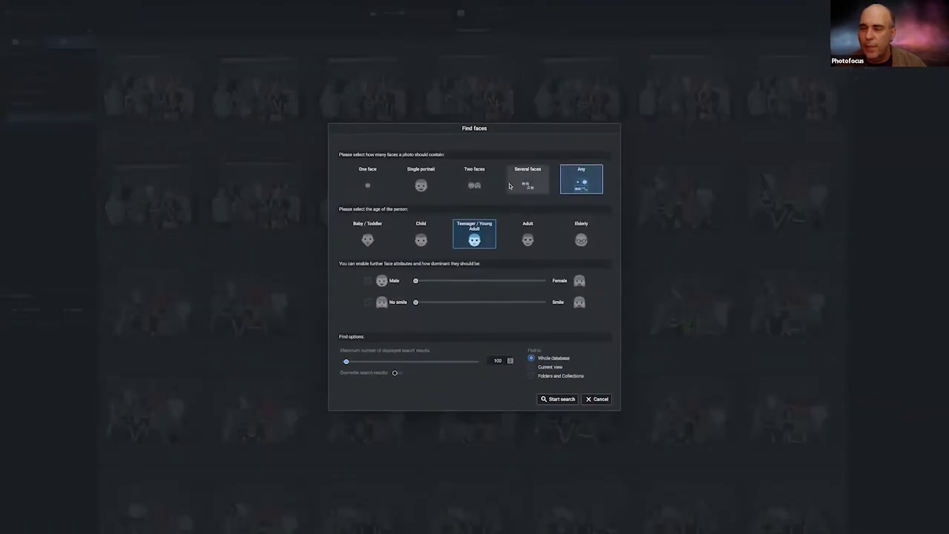
# Step: Run a face search of the whole database for photos with two faces in the Elderly age group
pyautogui.click(476, 183)
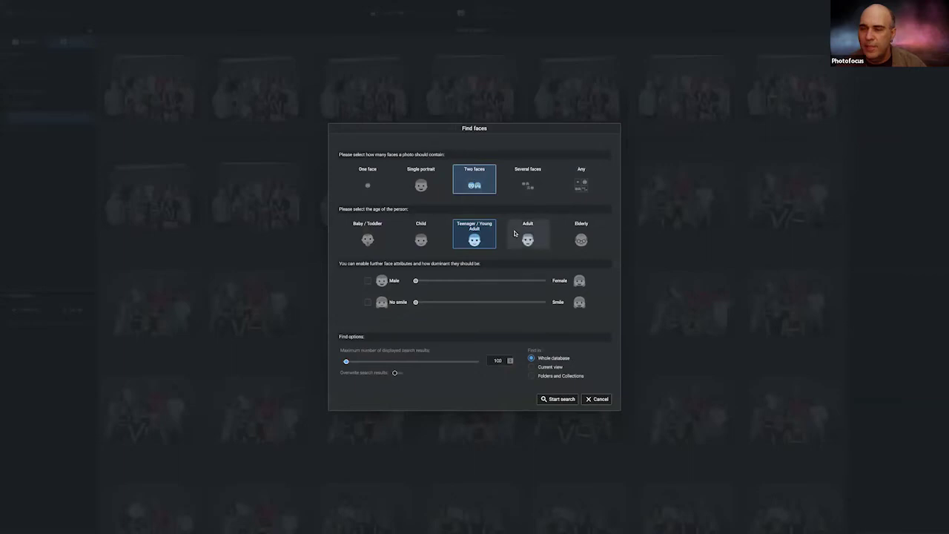
pyautogui.click(575, 236)
pyautogui.click(555, 238)
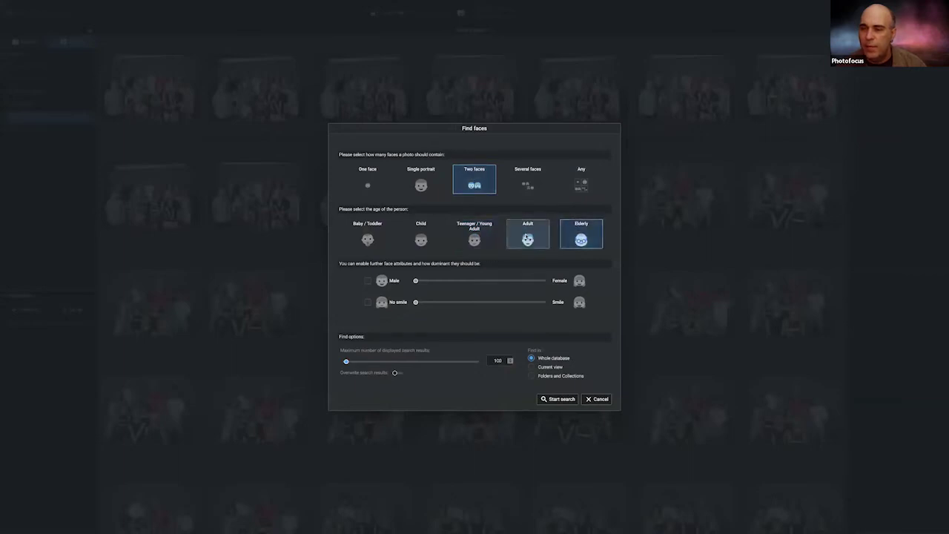
pyautogui.click(563, 401)
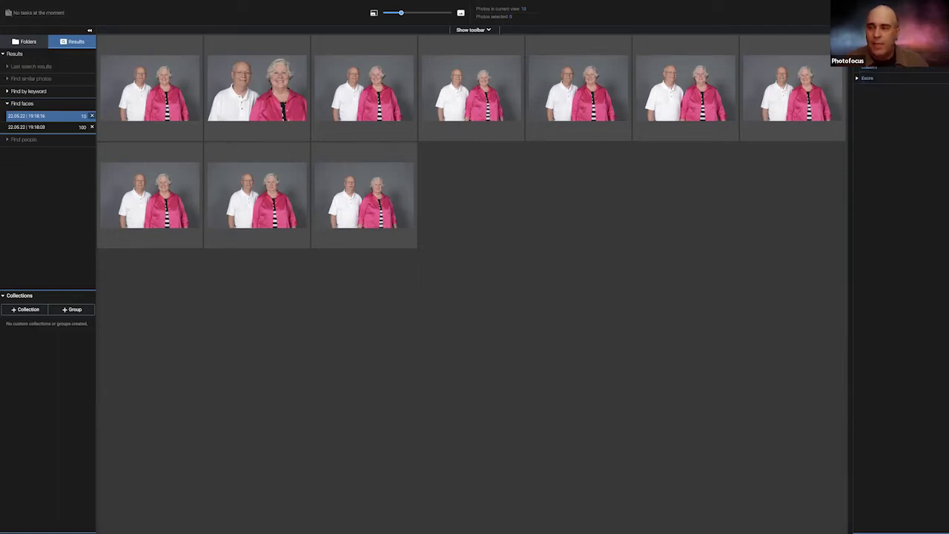
# Step: Open the fifth photo of the couple in the search results and examine its keywords and metadata
pyautogui.doubleClick(617, 98)
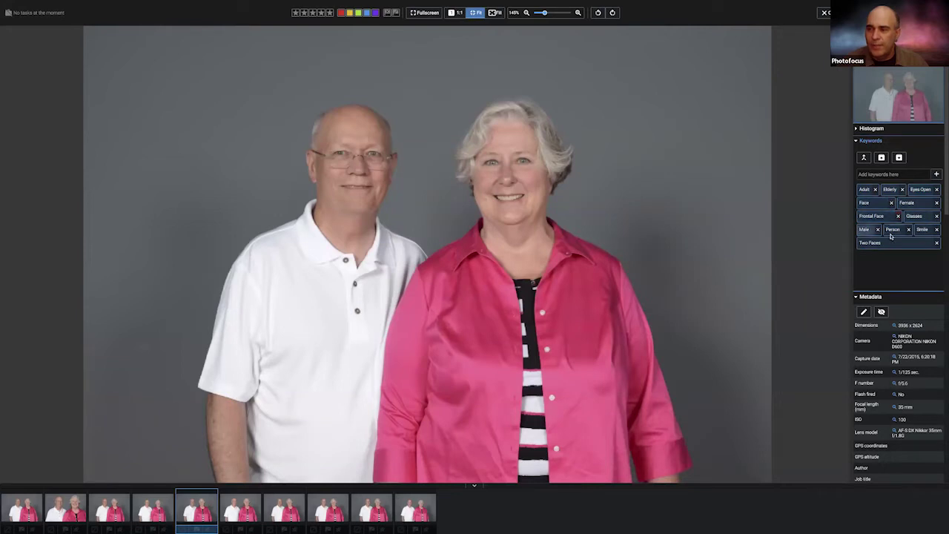
pyautogui.scroll(-1, 894, 244)
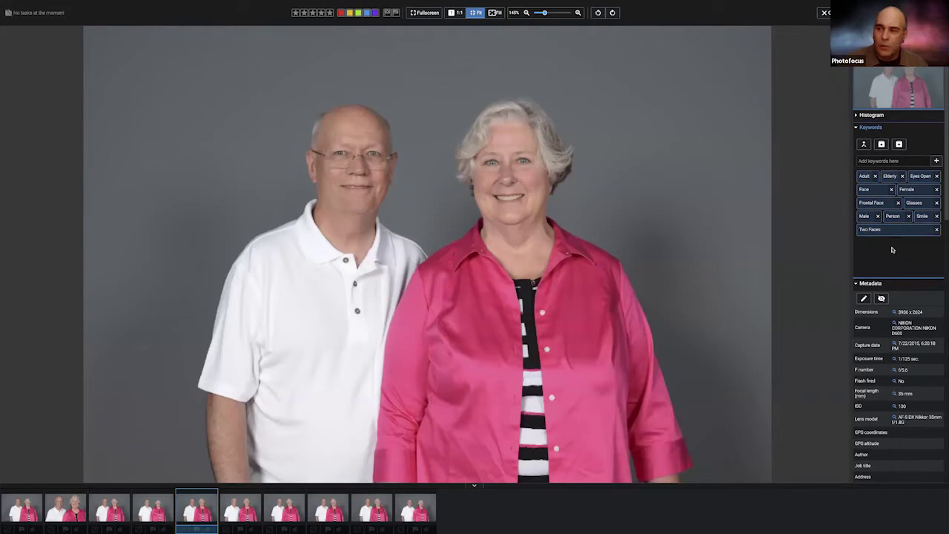
pyautogui.scroll(1, 894, 250)
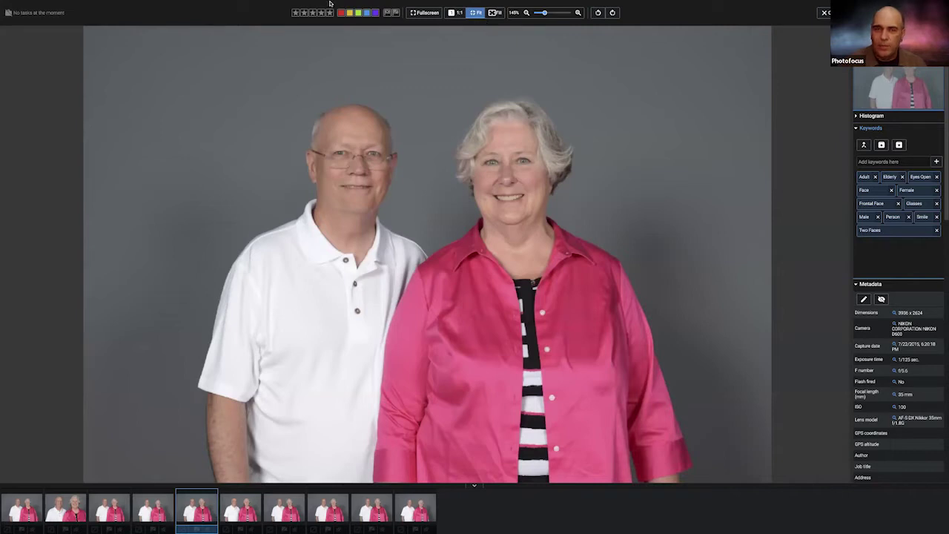
# Step: Store the metadata of the open photo of the couple, confirm saving, and close the single-photo view
pyautogui.moveTo(291, 3)
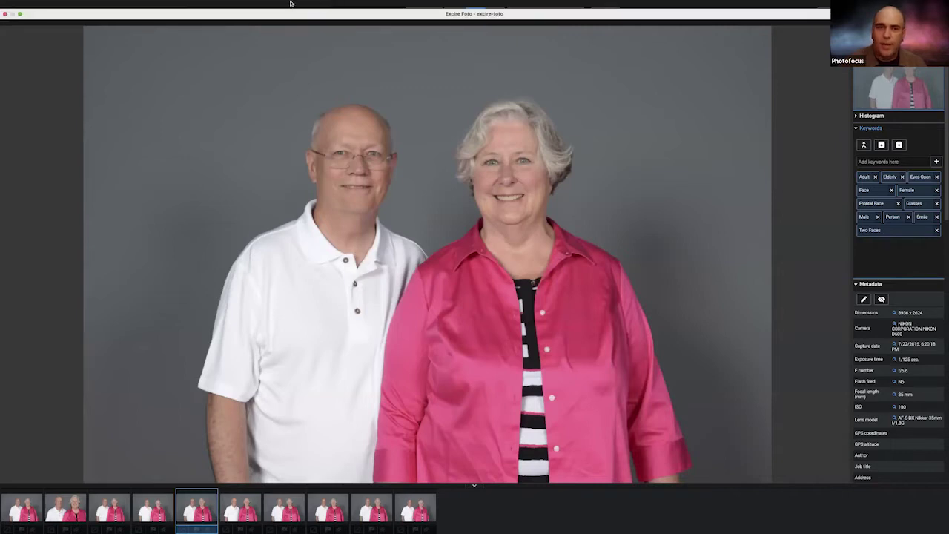
pyautogui.click(73, 4)
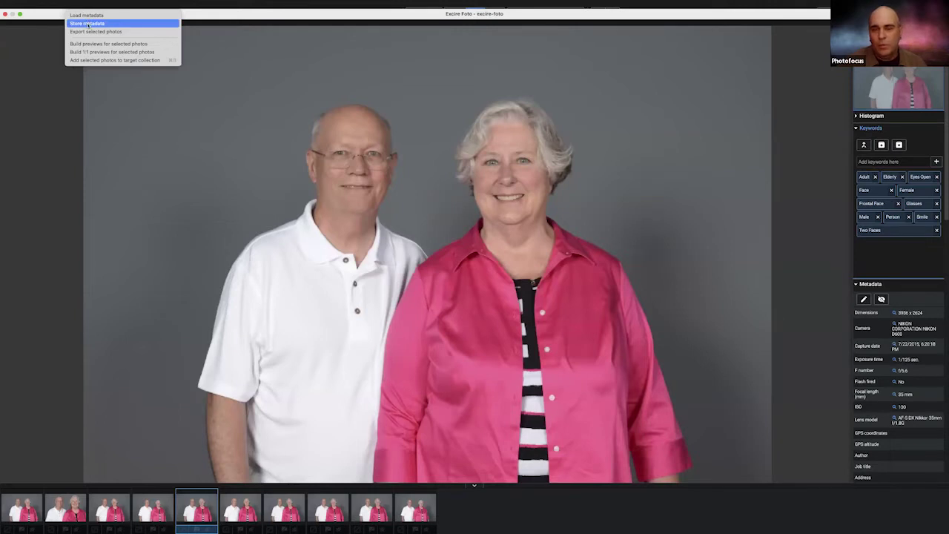
pyautogui.click(87, 24)
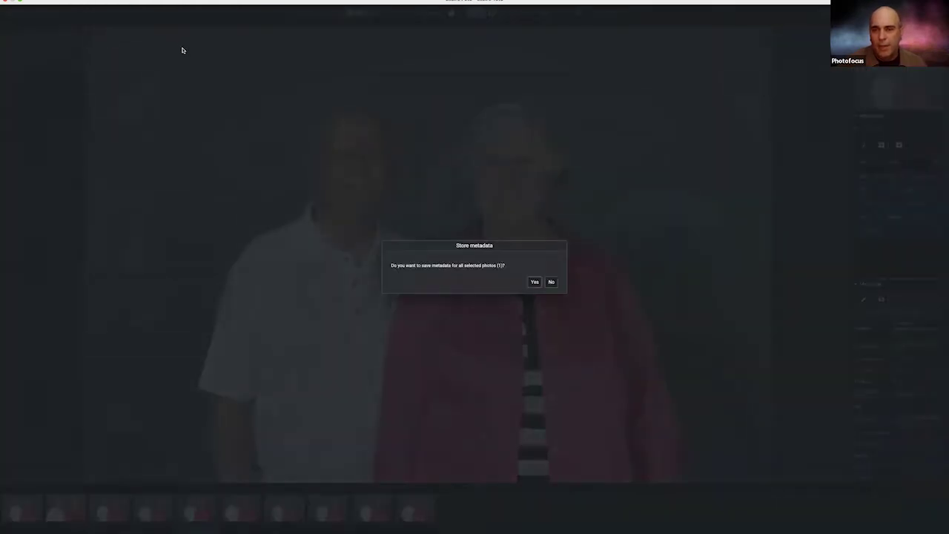
pyautogui.click(535, 282)
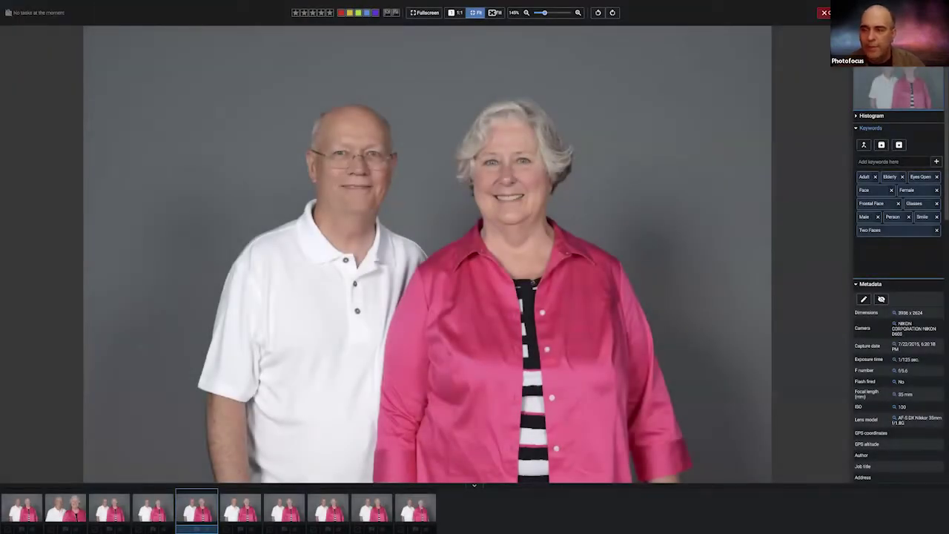
pyautogui.click(824, 13)
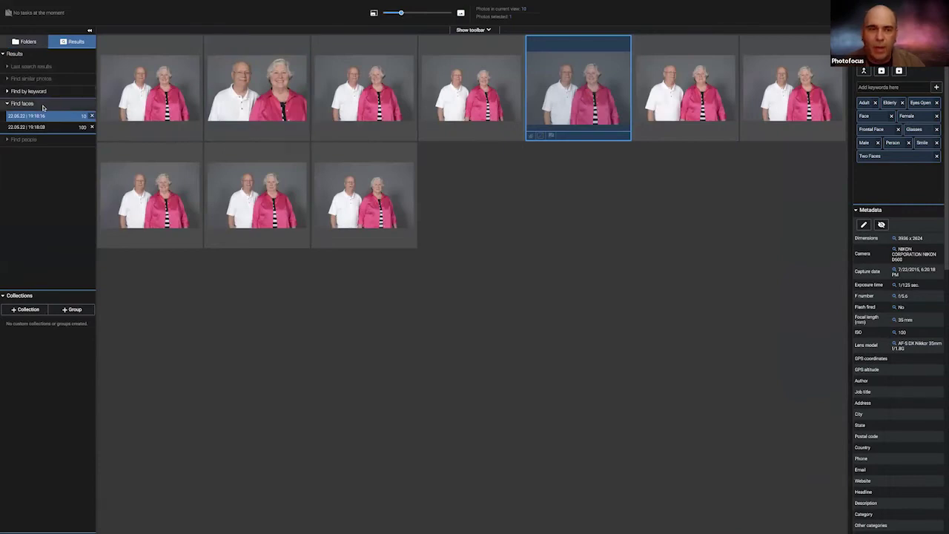
# Step: Remove both saved face search results from the Find faces list
pyautogui.click(92, 116)
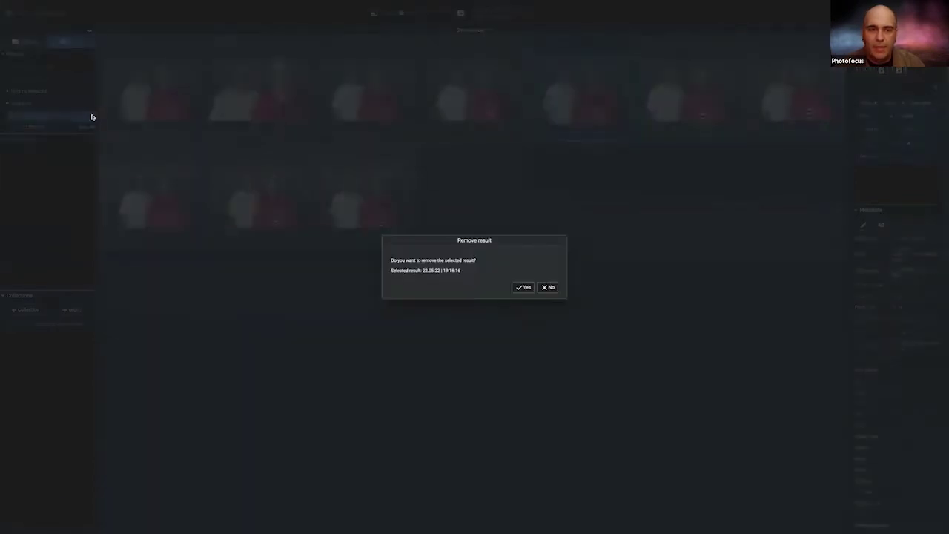
pyautogui.click(524, 288)
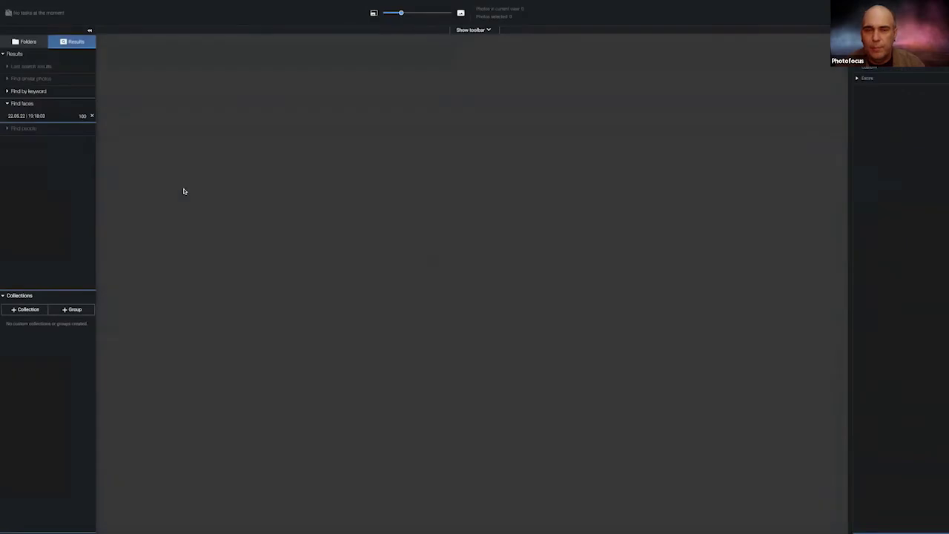
pyautogui.click(92, 115)
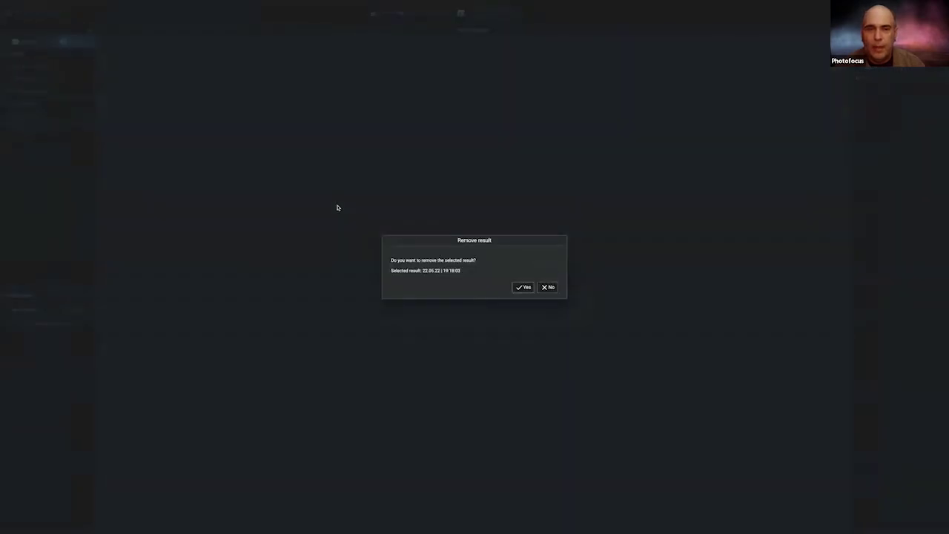
pyautogui.click(524, 288)
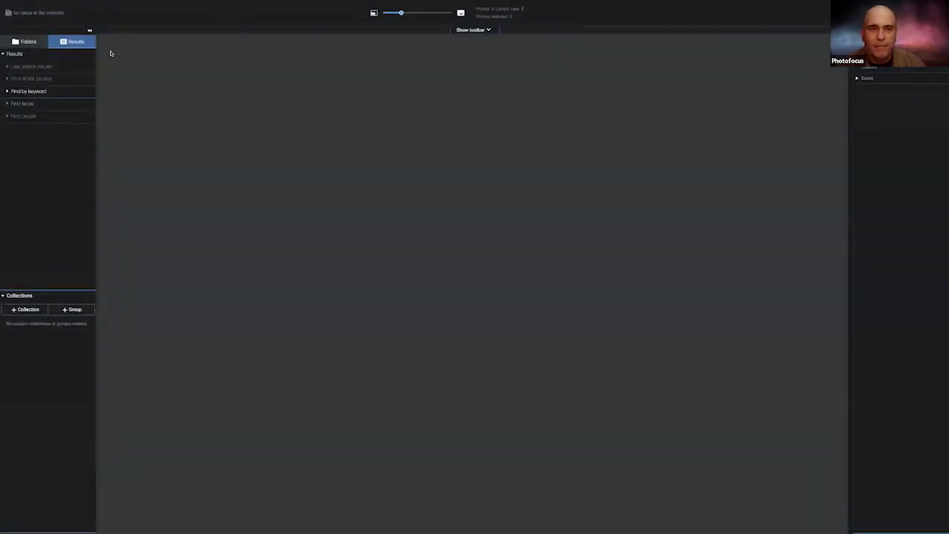
# Step: Select all photos in the Sorting folder, store their metadata, and dismiss the resulting note and report
pyautogui.click(15, 41)
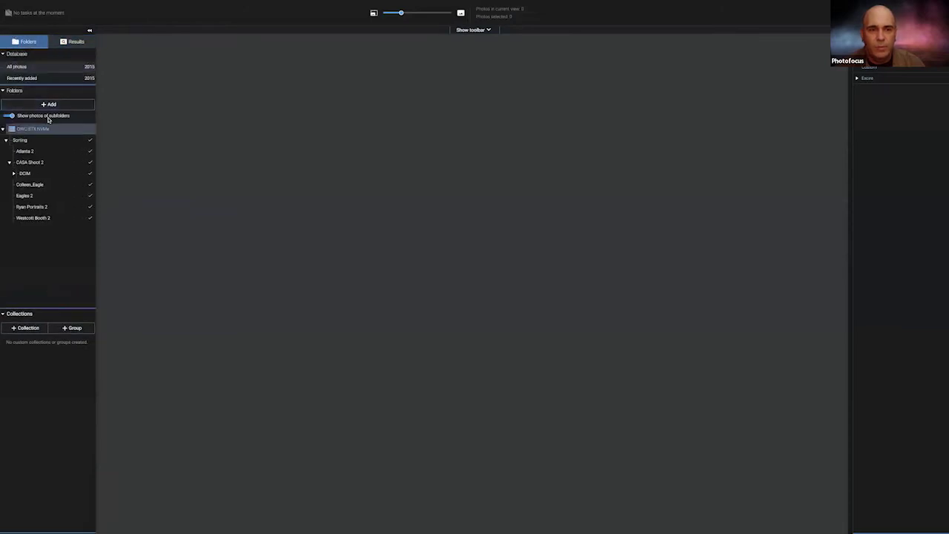
pyautogui.click(42, 140)
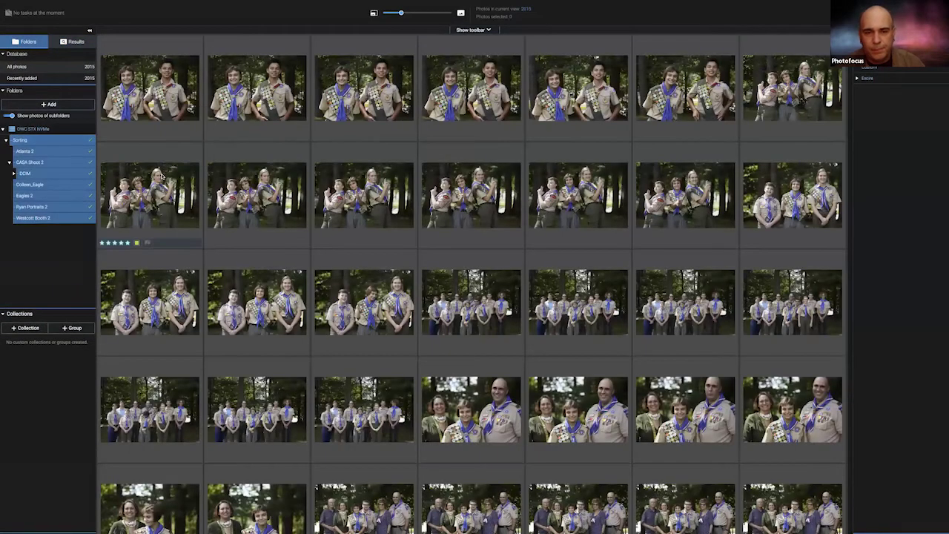
pyautogui.click(163, 176)
pyautogui.press('super+a')
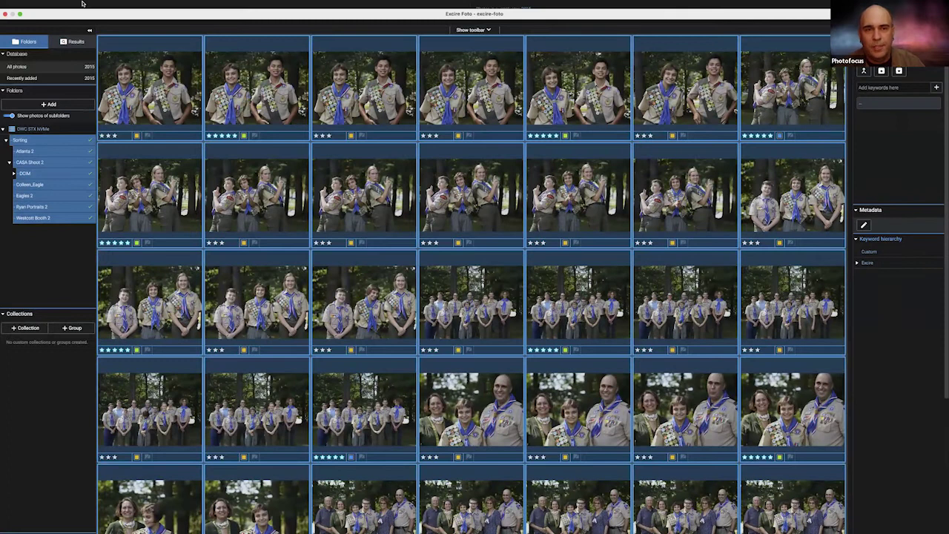
pyautogui.click(82, 3)
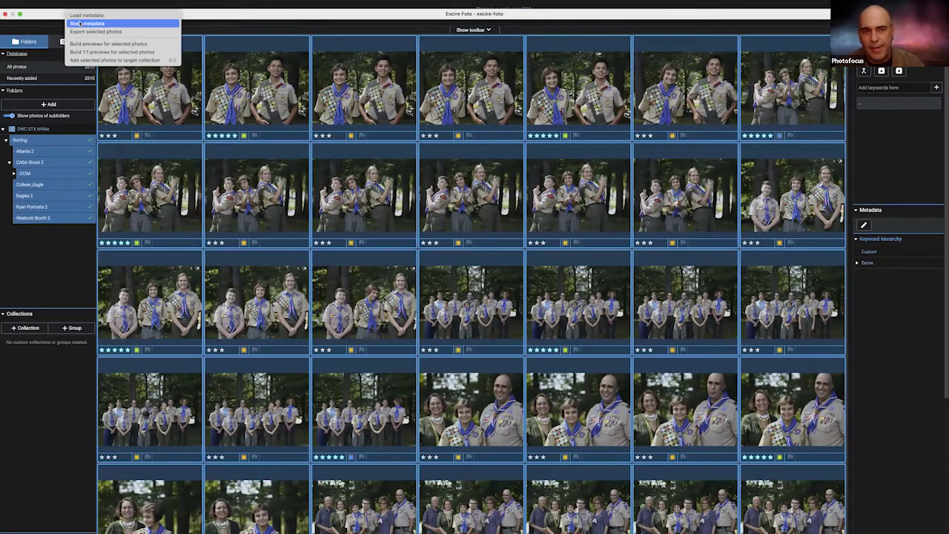
pyautogui.click(81, 23)
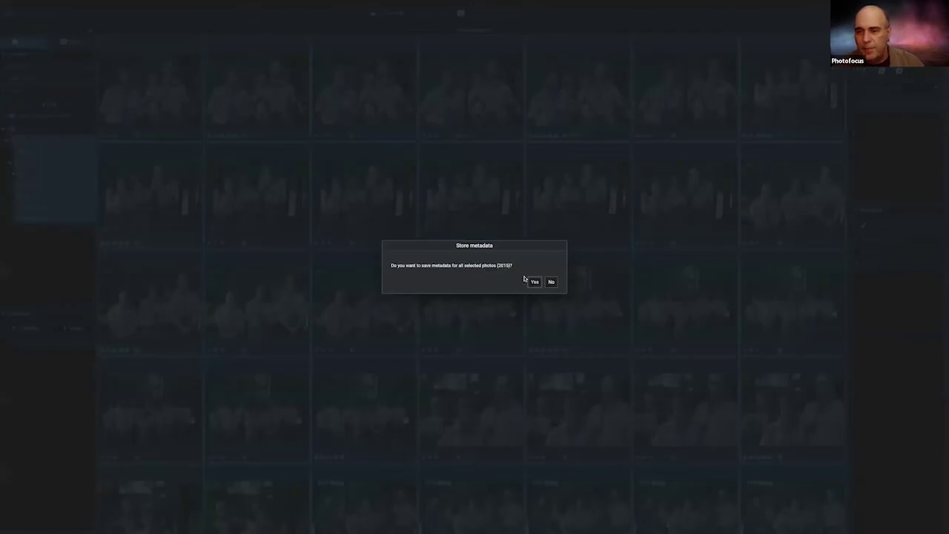
pyautogui.click(534, 283)
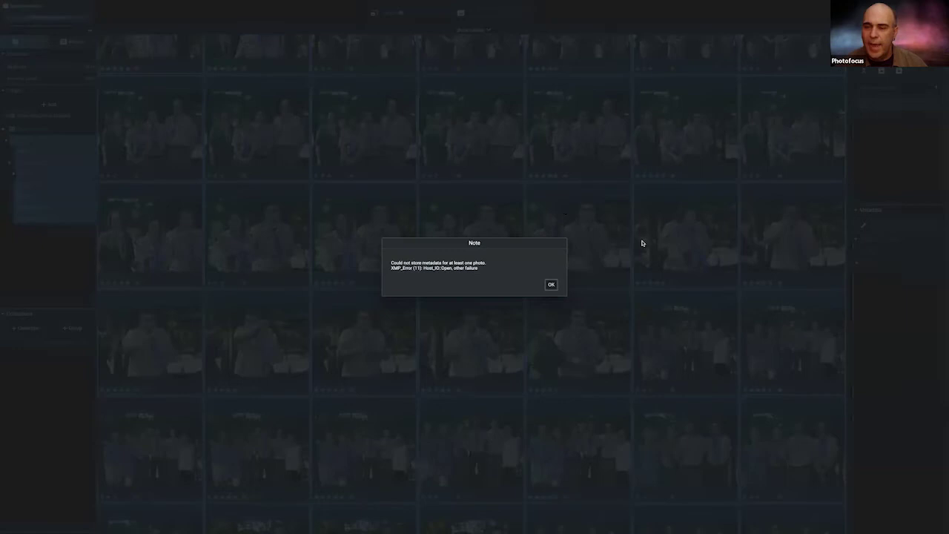
pyautogui.click(551, 284)
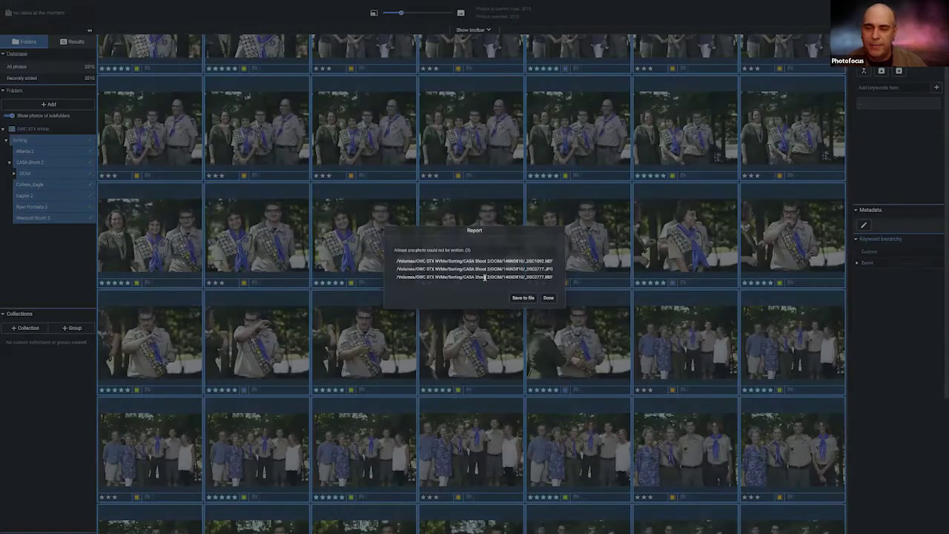
pyautogui.click(553, 300)
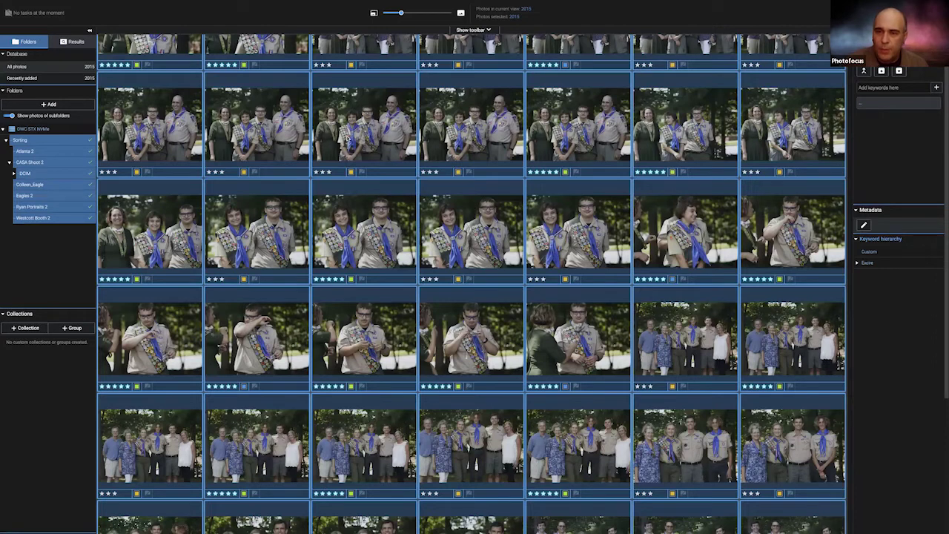
# Step: Select three of the scout photos one after another and examine the keywords assigned to each
pyautogui.click(686, 149)
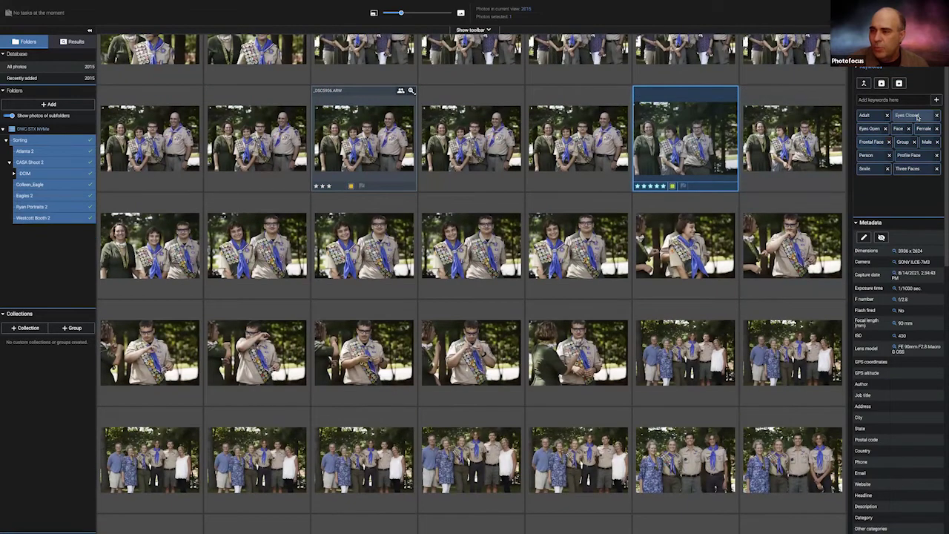
pyautogui.click(591, 218)
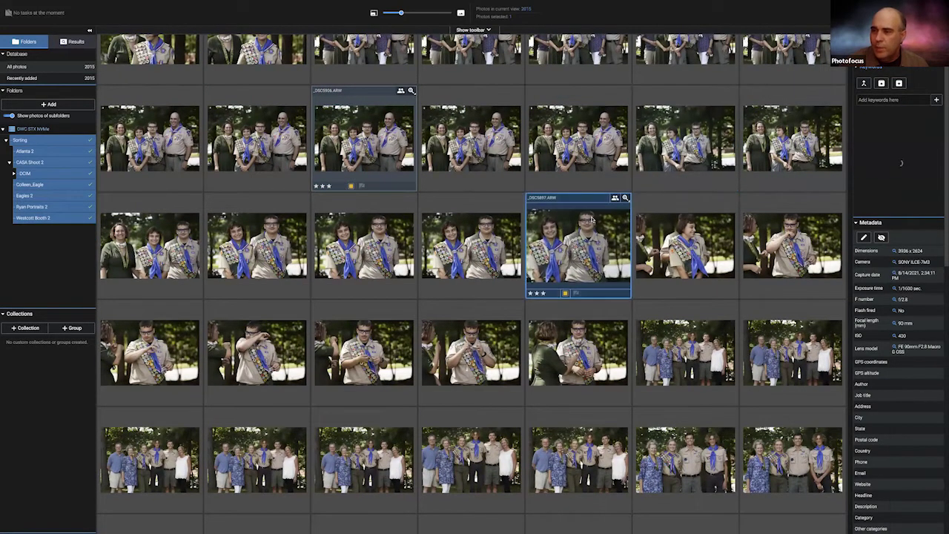
pyautogui.click(710, 258)
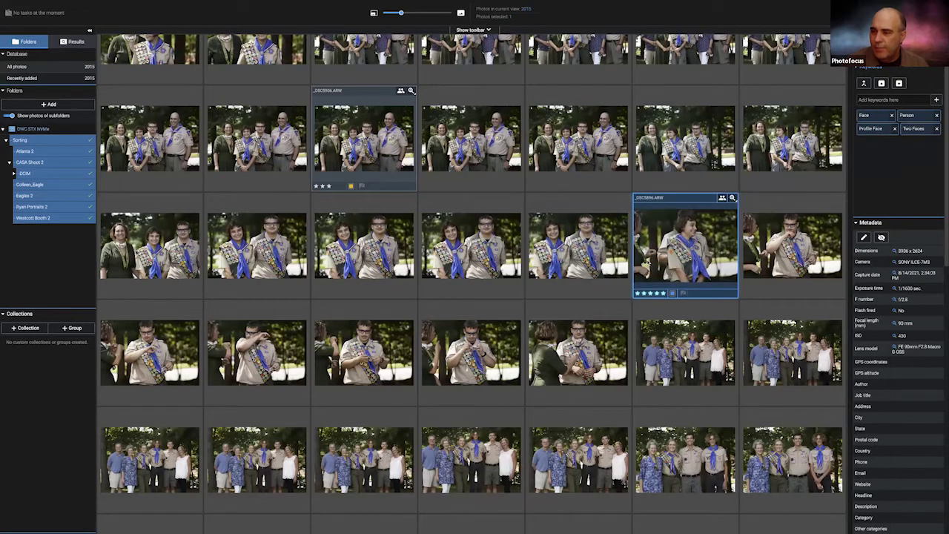
pyautogui.scroll(-5, 522, 183)
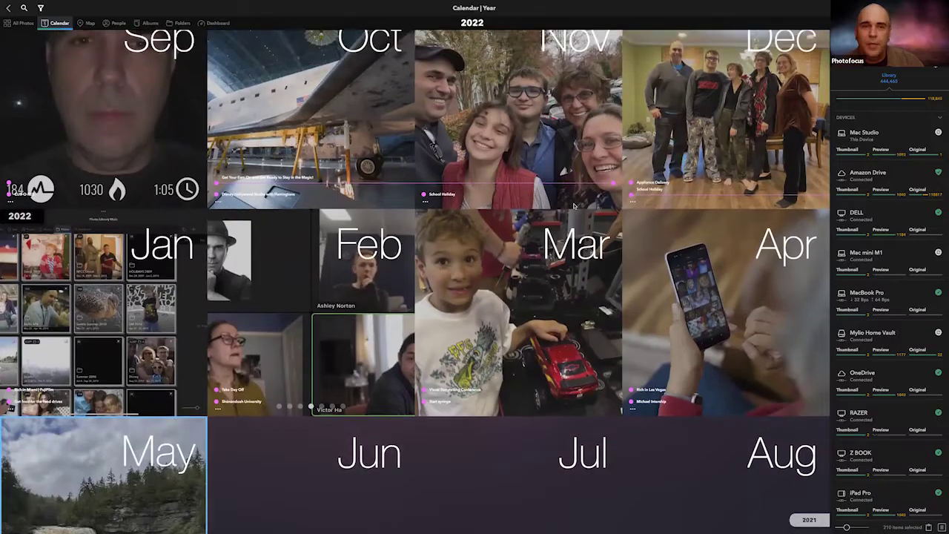
# Step: Shrink the yearly calendar's thumbnails to the smallest size and browse the years back to the 1970s and forward again
pyautogui.scroll(15, 573, 205)
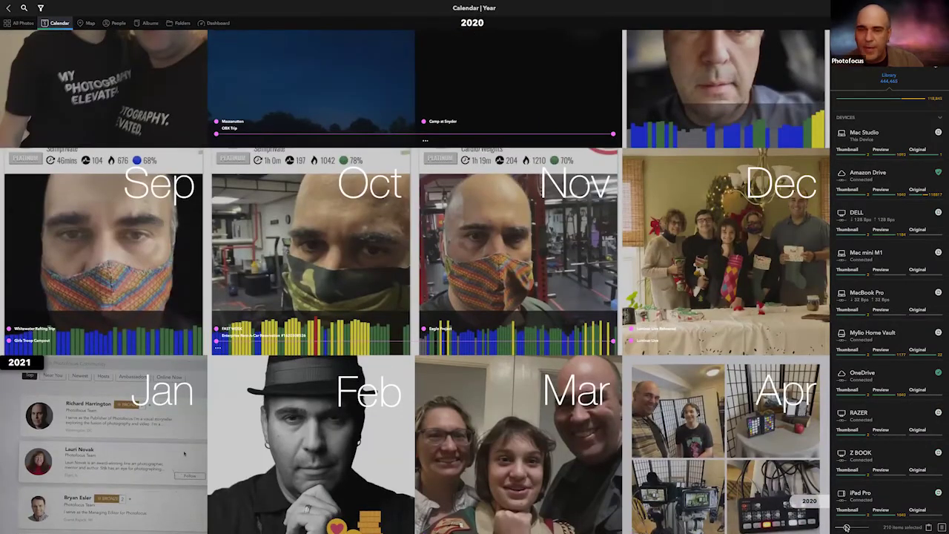
pyautogui.moveTo(853, 528); pyautogui.dragTo(836, 527)
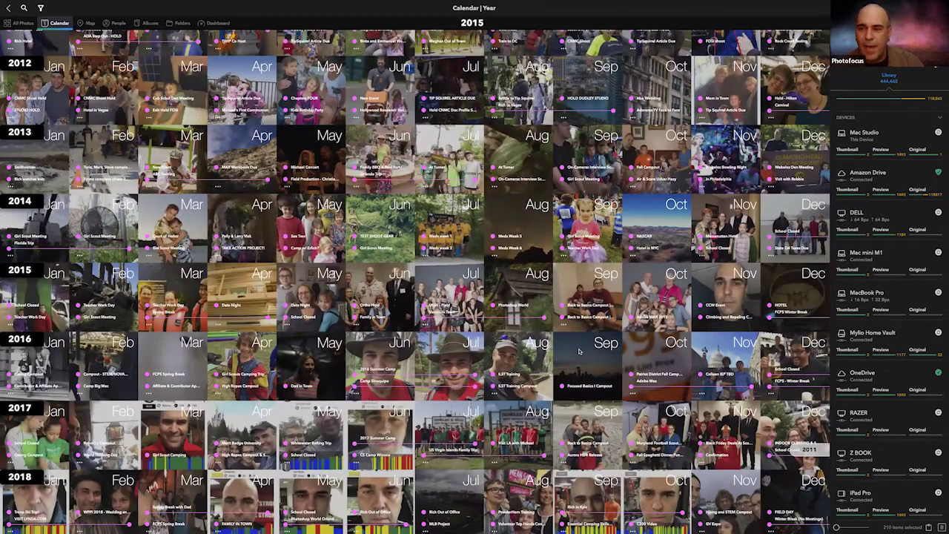
pyautogui.scroll(10, 581, 351)
pyautogui.scroll(4, 578, 348)
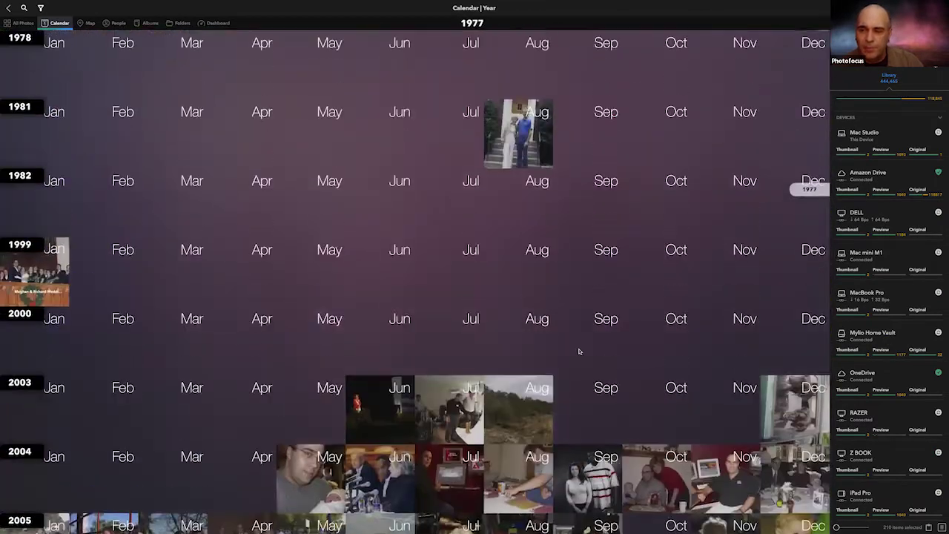
pyautogui.scroll(-8, 578, 348)
pyautogui.scroll(-5, 415, 274)
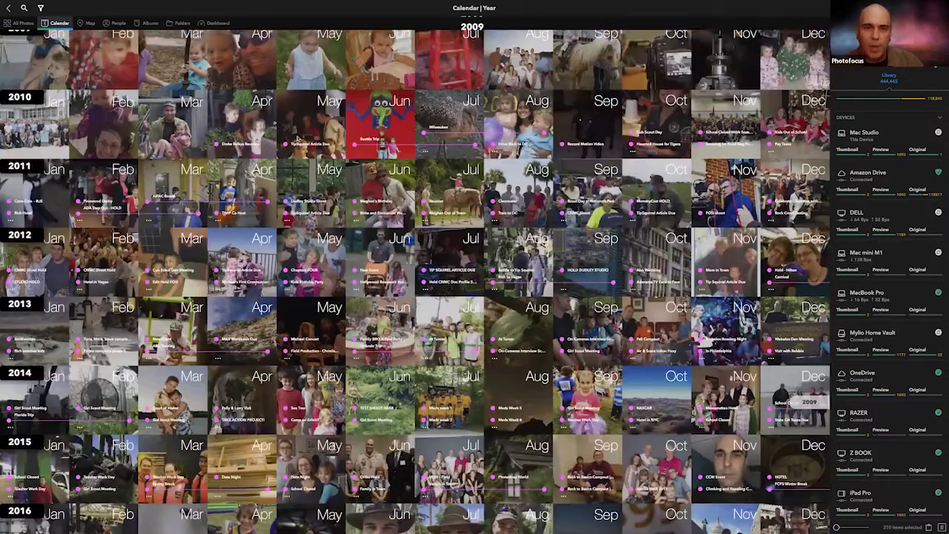
# Step: Show the library's folders, view the contents of Mylio Library Folder, and return to the folder overview
pyautogui.click(175, 23)
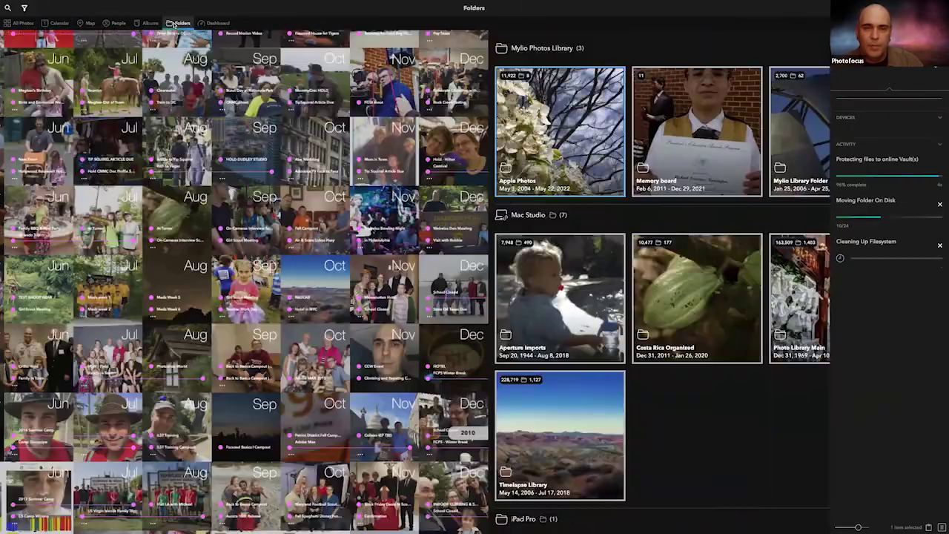
pyautogui.doubleClick(323, 144)
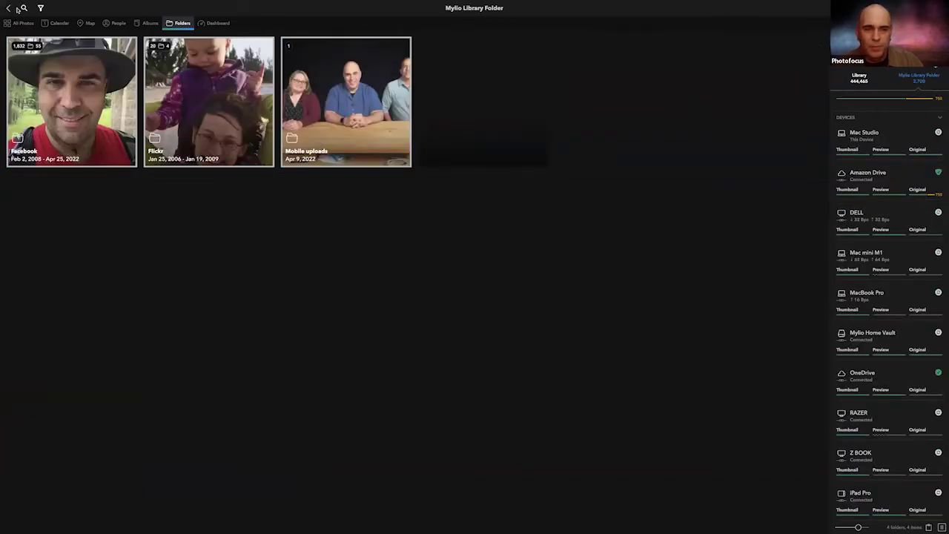
pyautogui.click(8, 7)
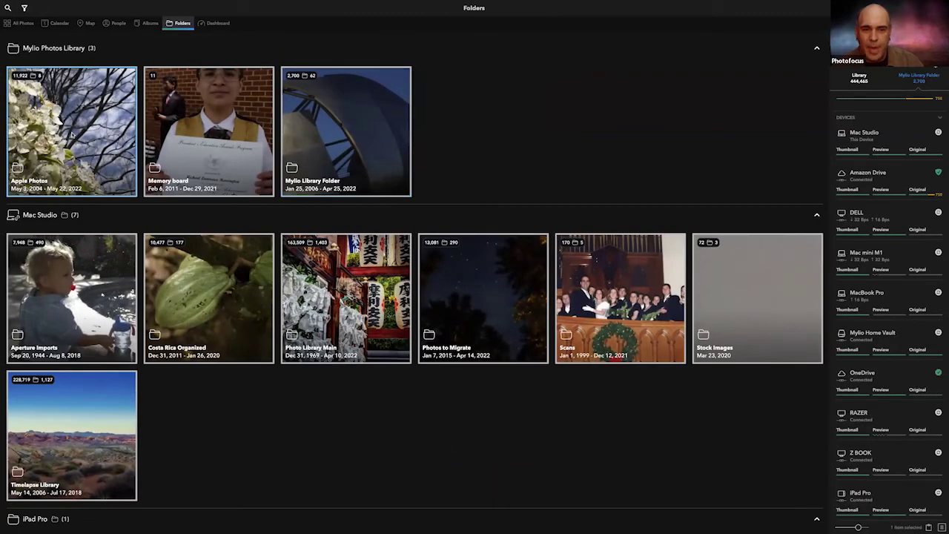
# Step: Browse the Apple Photos folder, view its first photo enlarged, and return to the folder overview
pyautogui.doubleClick(72, 133)
pyautogui.click(39, 74)
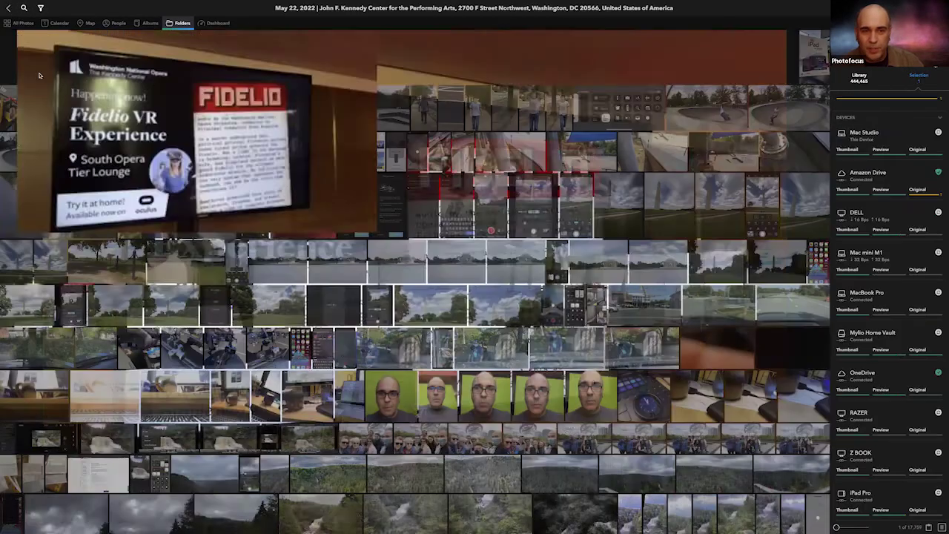
pyautogui.click(10, 9)
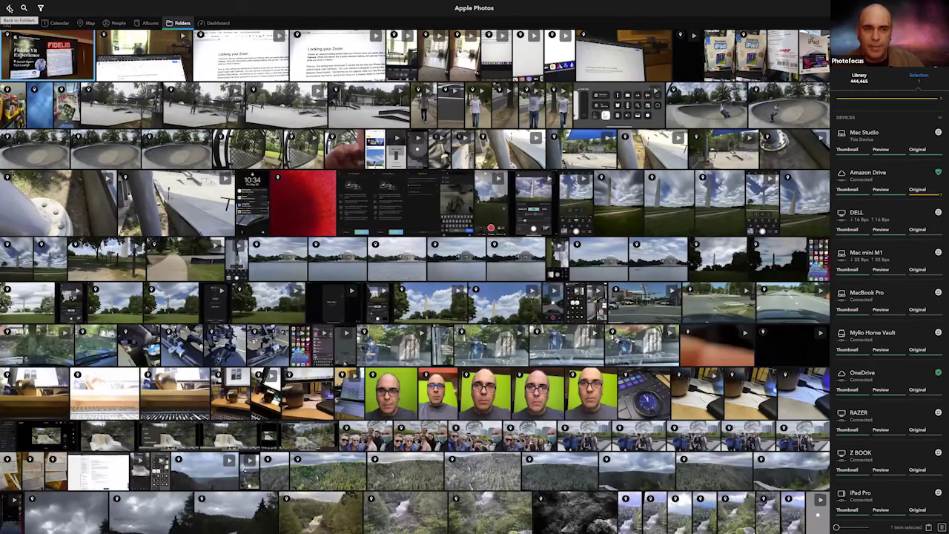
pyautogui.click(10, 8)
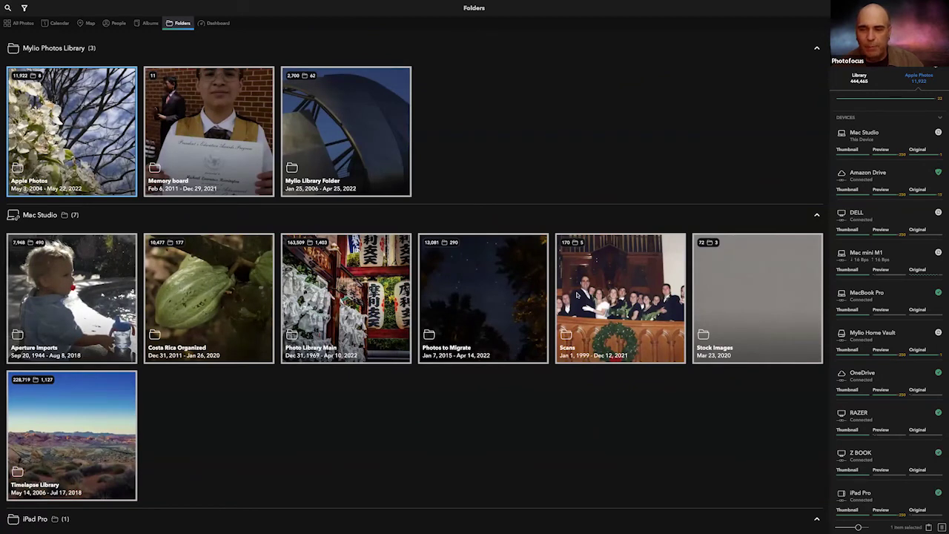
# Step: View the photos in the iPad Pro's Inbox folder and return to the folder overview
pyautogui.scroll(-5, 153, 350)
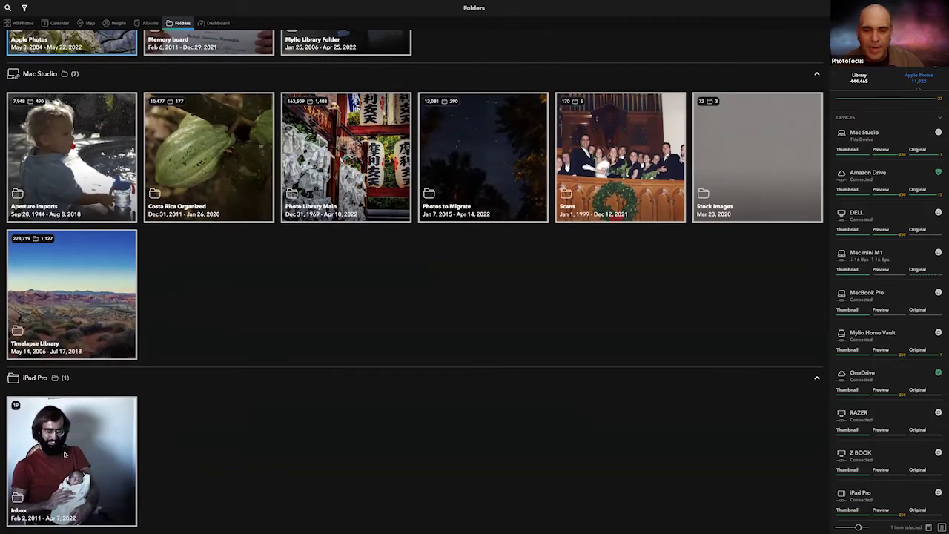
pyautogui.click(65, 450)
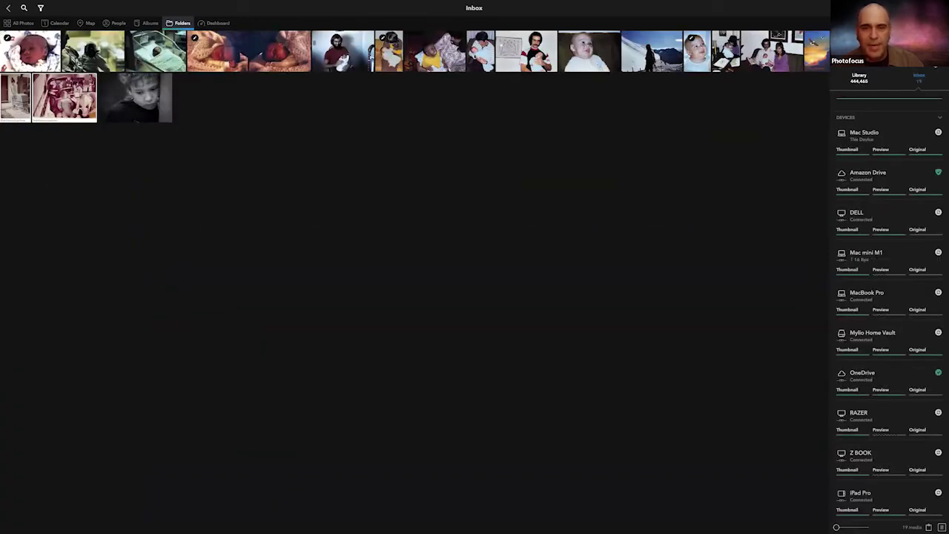
pyautogui.click(11, 9)
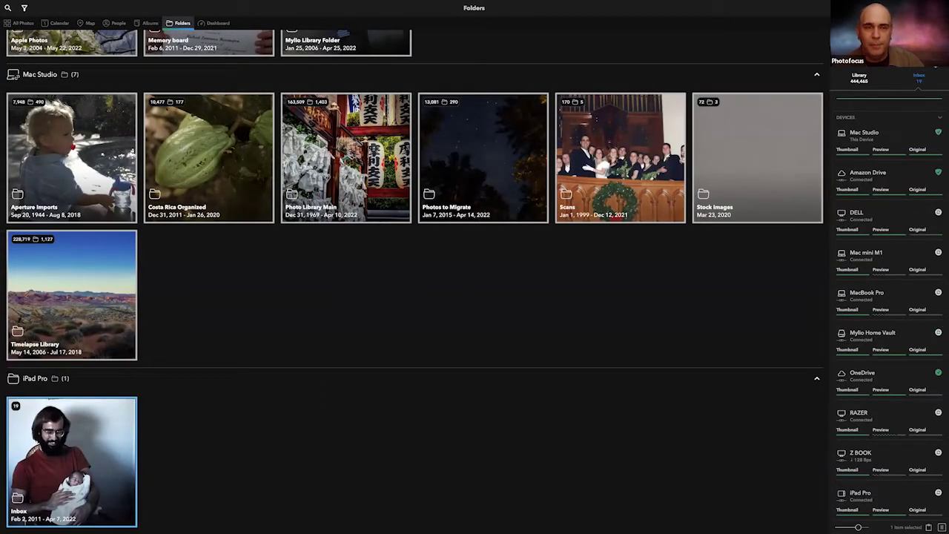
pyautogui.click(9, 8)
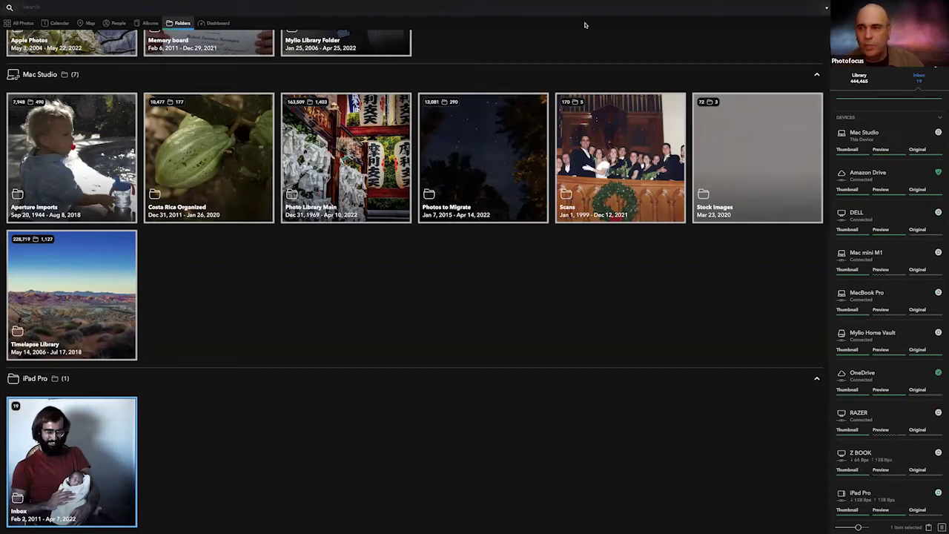
# Step: Look through the search categories for people, places, keywords and ratings, pinned searches and recent additions, and close the list
pyautogui.click(826, 9)
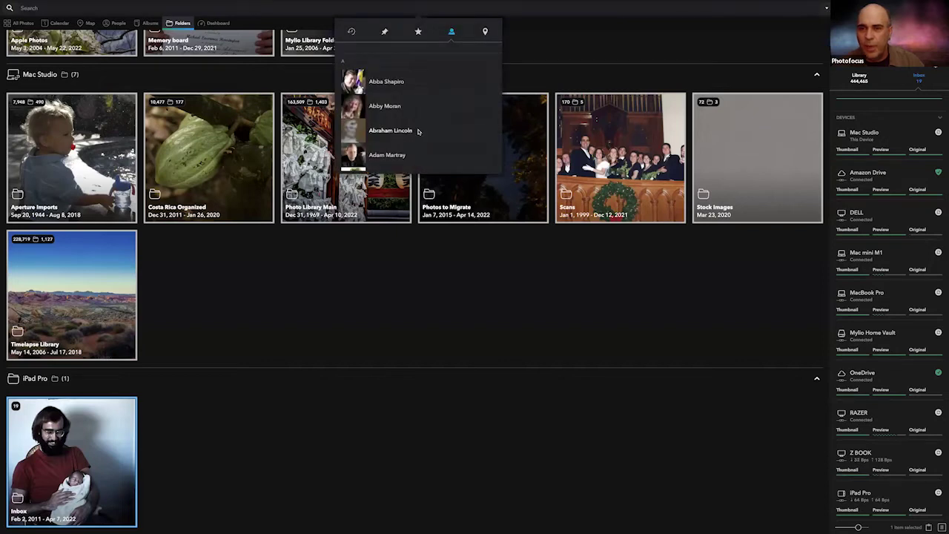
pyautogui.click(484, 32)
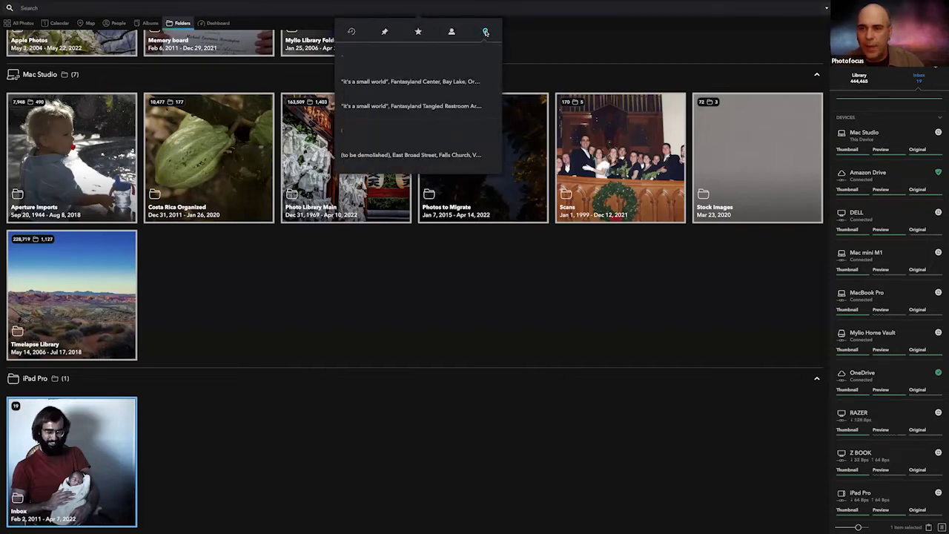
pyautogui.click(419, 32)
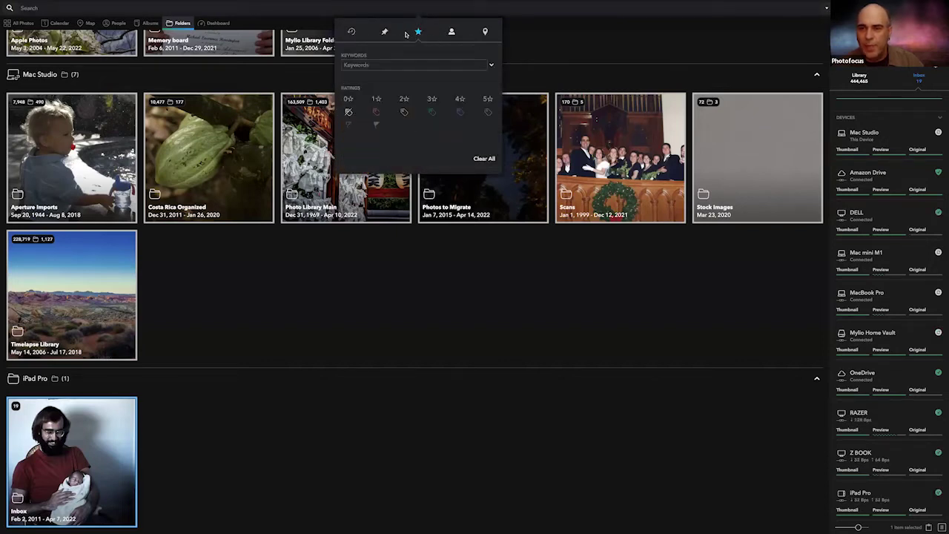
pyautogui.click(385, 34)
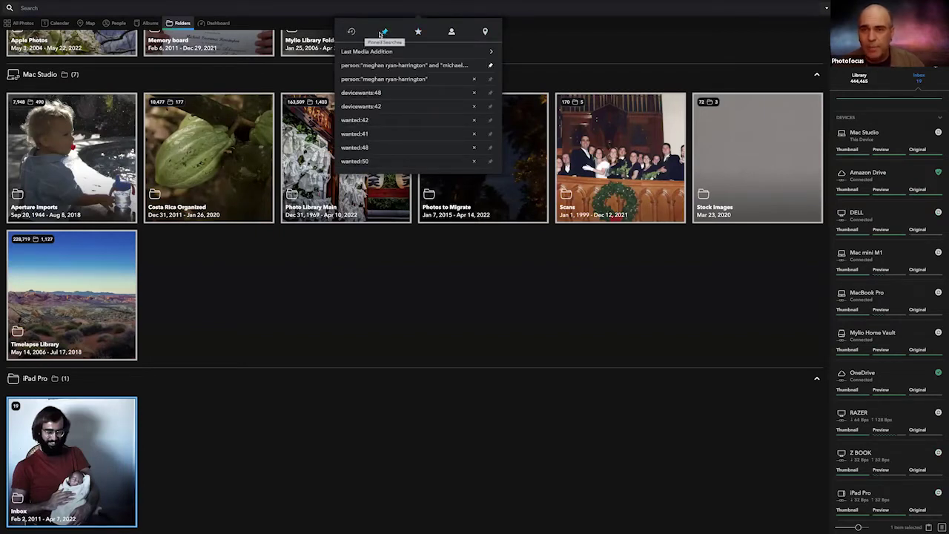
pyautogui.click(351, 34)
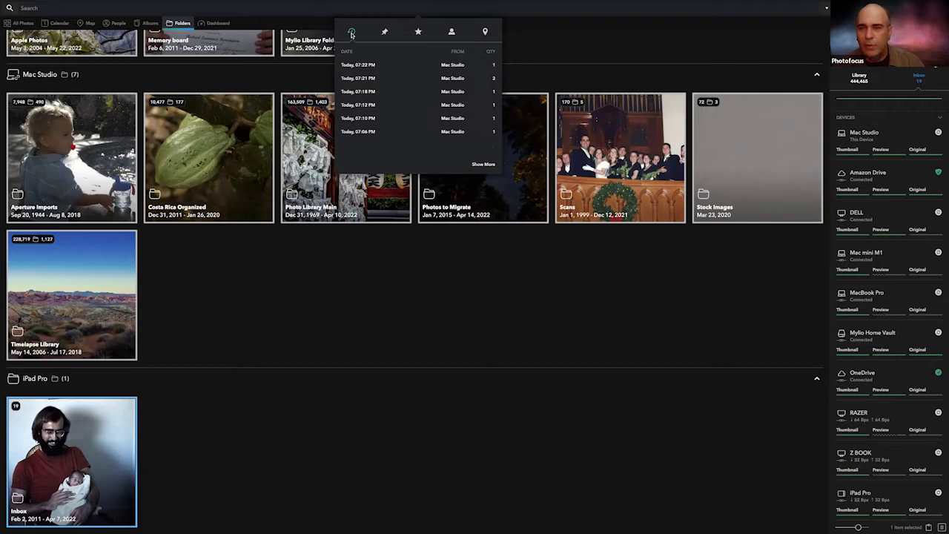
pyautogui.press('Escape')
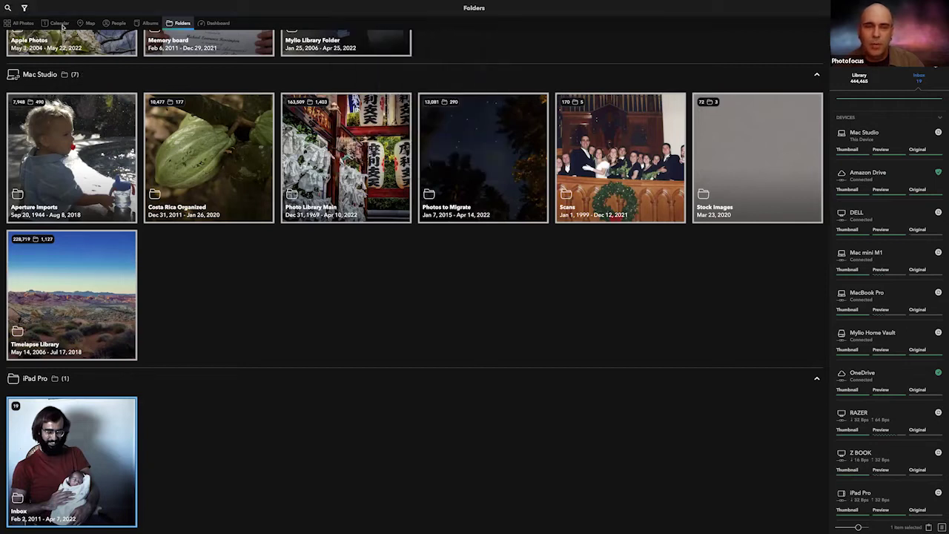
# Step: Search the library for photos of one family member, chosen from the M names in the tagged people list
pyautogui.scroll(1, 241, 130)
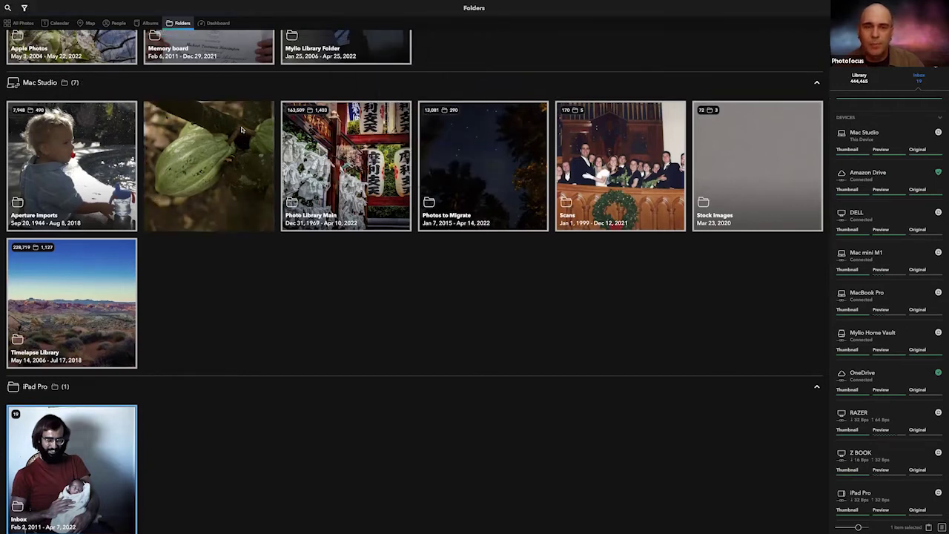
pyautogui.scroll(1, 97, 48)
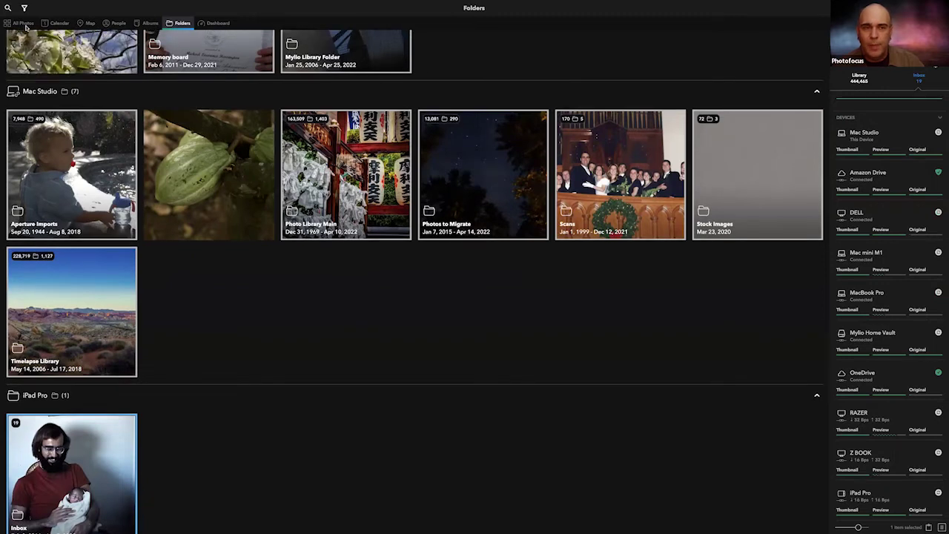
pyautogui.scroll(4, 21, 16)
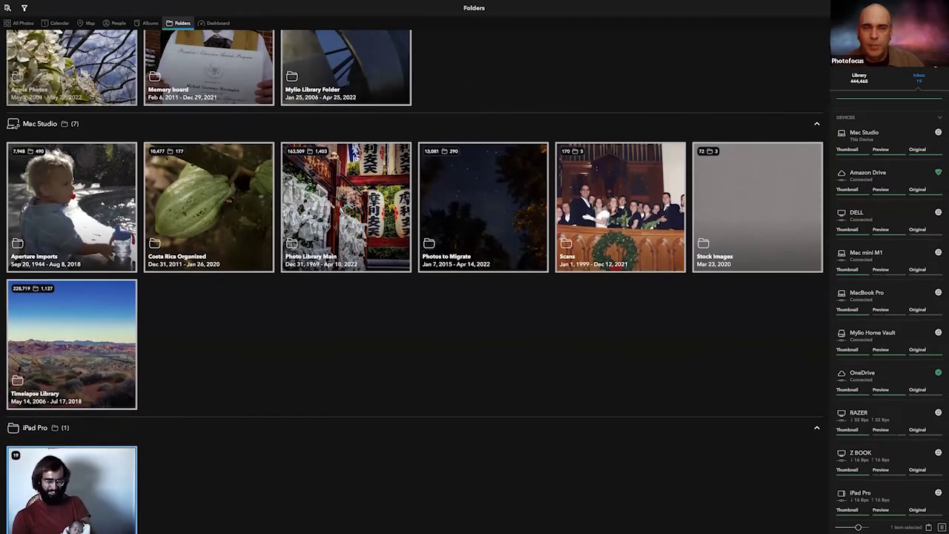
pyautogui.click(9, 8)
pyautogui.click(8, 8)
pyautogui.click(8, 8)
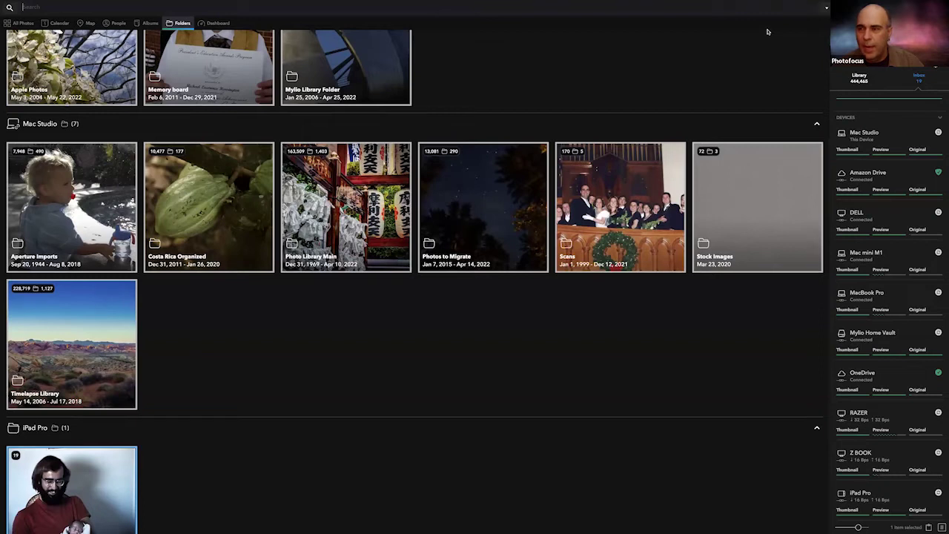
pyautogui.click(824, 8)
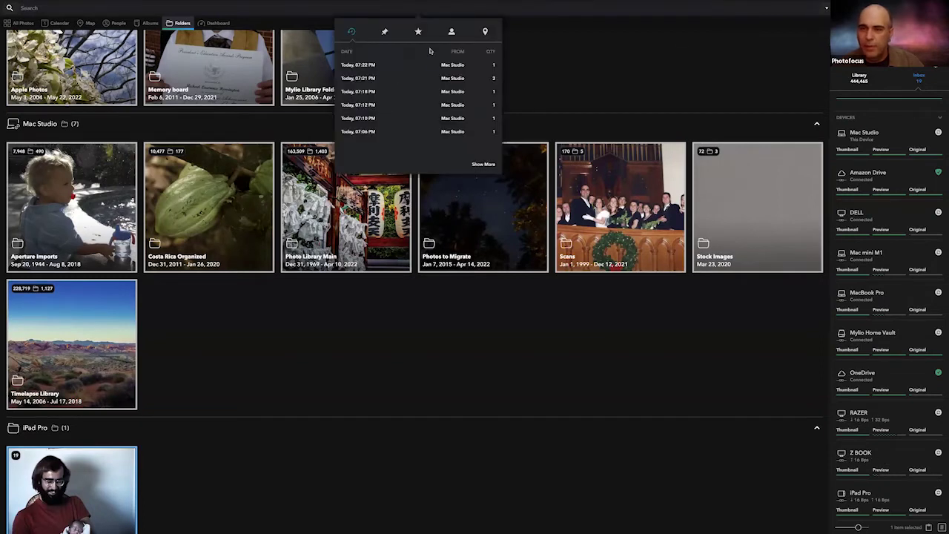
pyautogui.click(458, 33)
pyautogui.moveTo(494, 52); pyautogui.dragTo(496, 124)
pyautogui.click(424, 95)
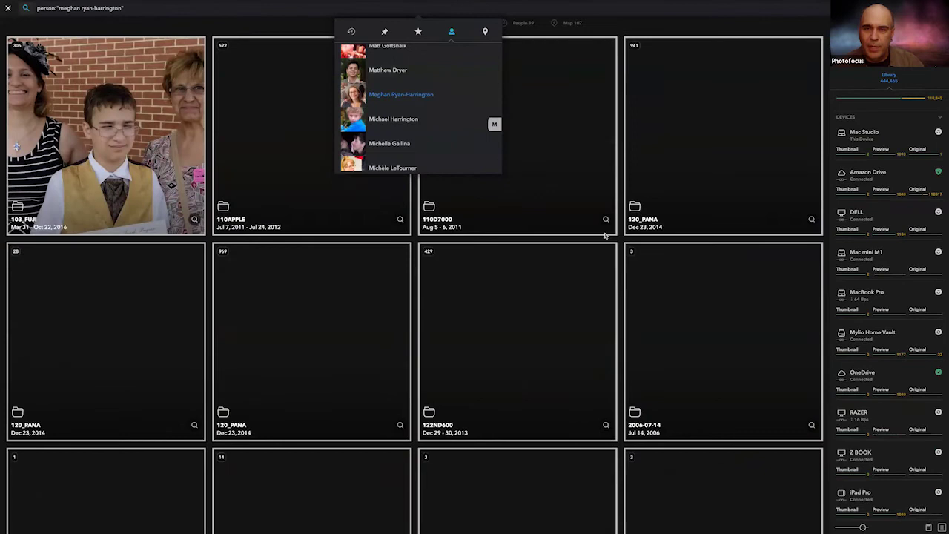
# Step: View the person's Frankfurt photos from the map of search results and show the second one in its containing folder
pyautogui.click(565, 24)
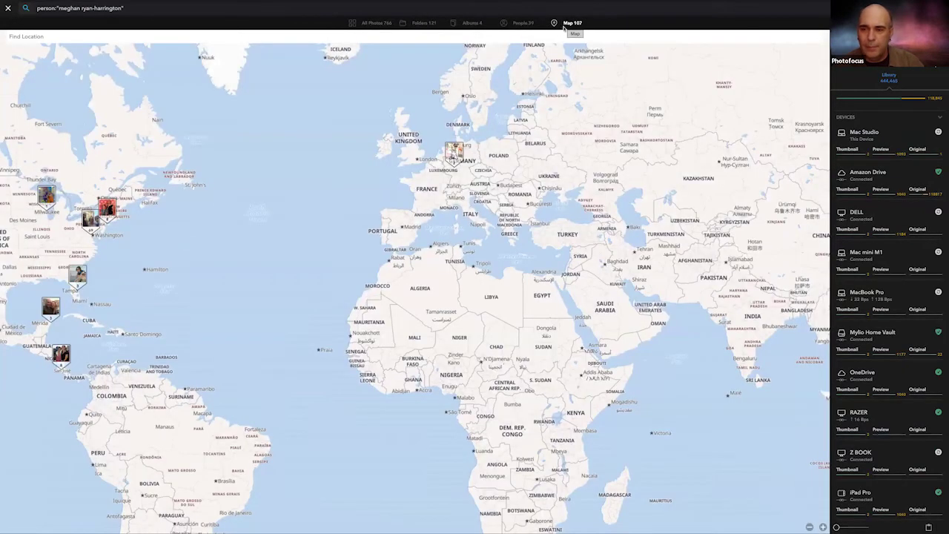
pyautogui.click(455, 151)
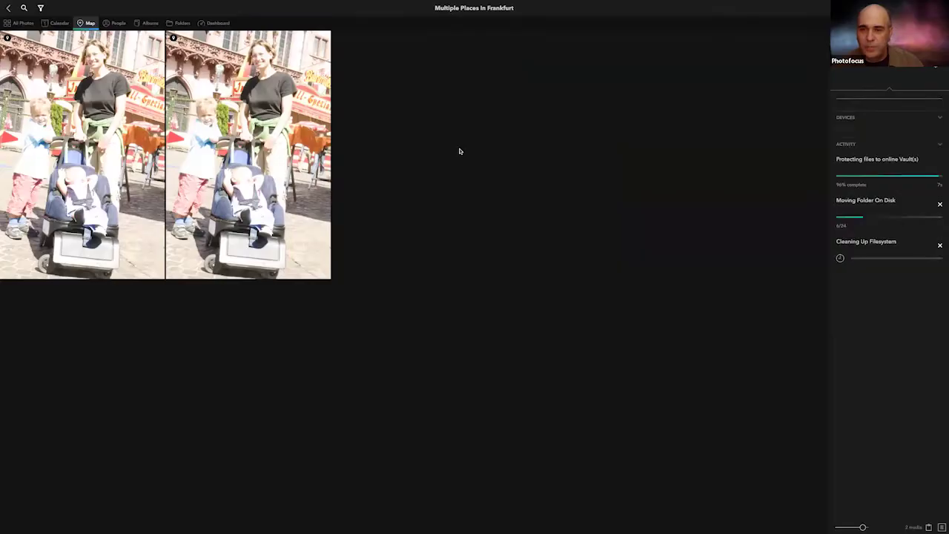
pyautogui.rightClick(252, 97)
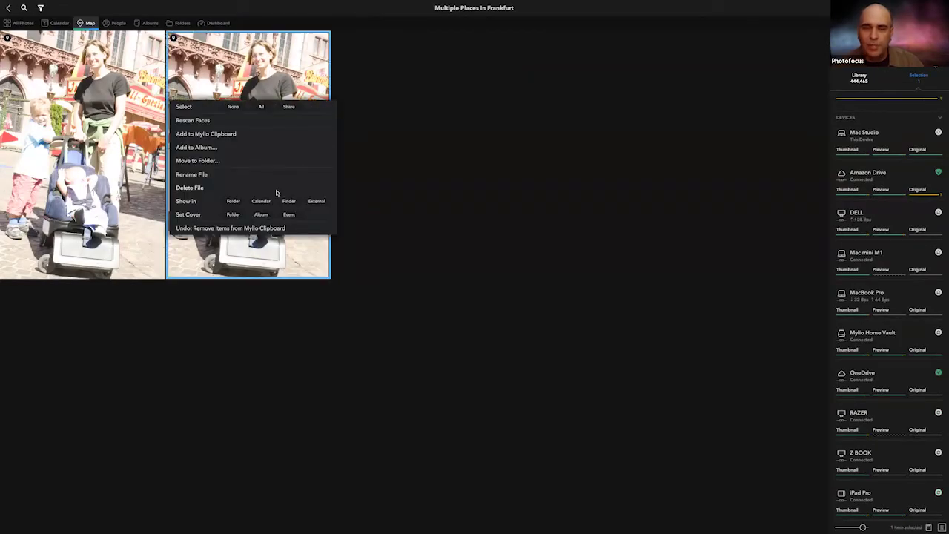
pyautogui.click(233, 201)
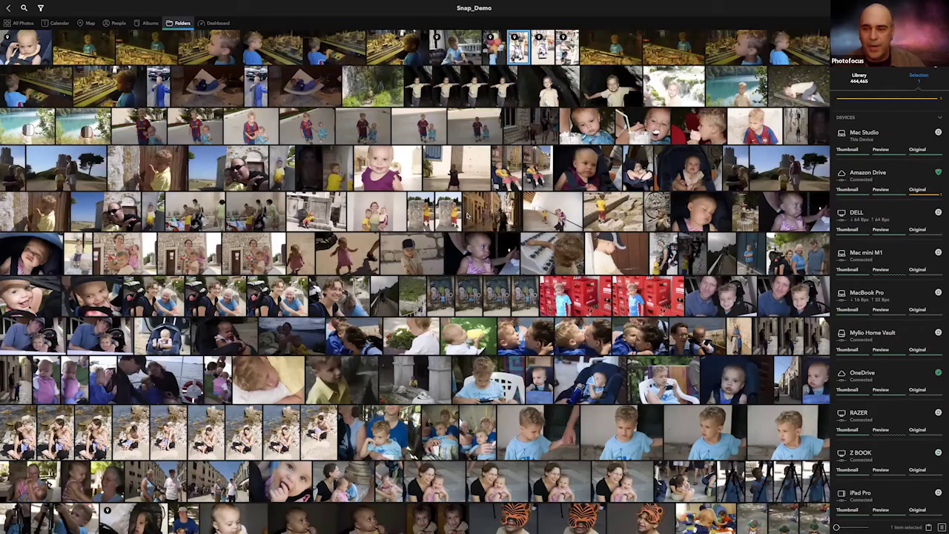
# Step: Browse the photos in the Snap_Demo folder and go back up to Photo Library Main
pyautogui.scroll(-10, 467, 215)
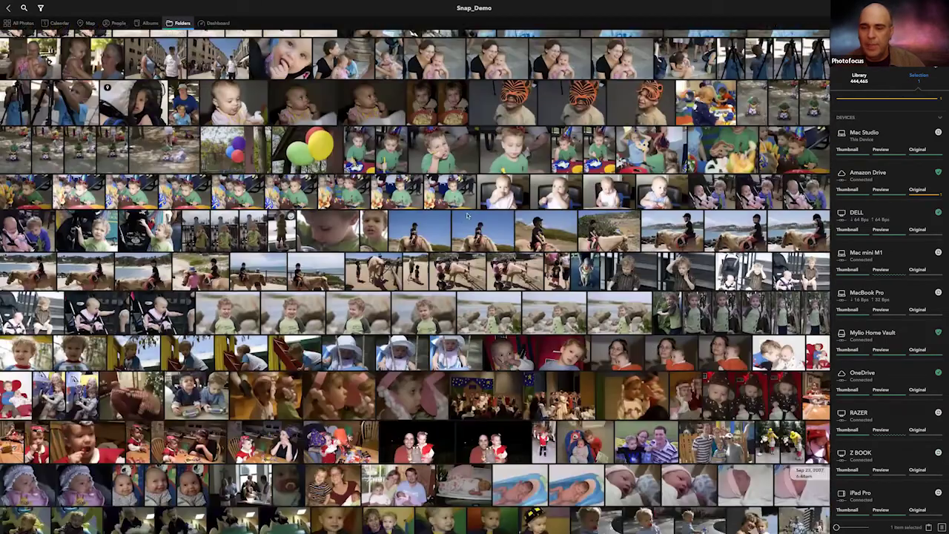
pyautogui.scroll(-2, 467, 215)
pyautogui.press('super+Tab')
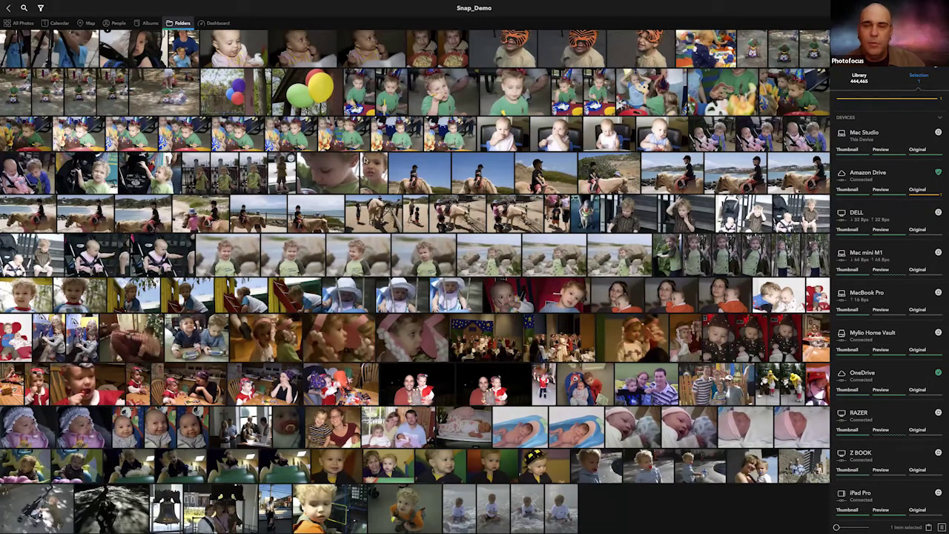
pyautogui.scroll(3, 415, 282)
pyautogui.scroll(10, 416, 282)
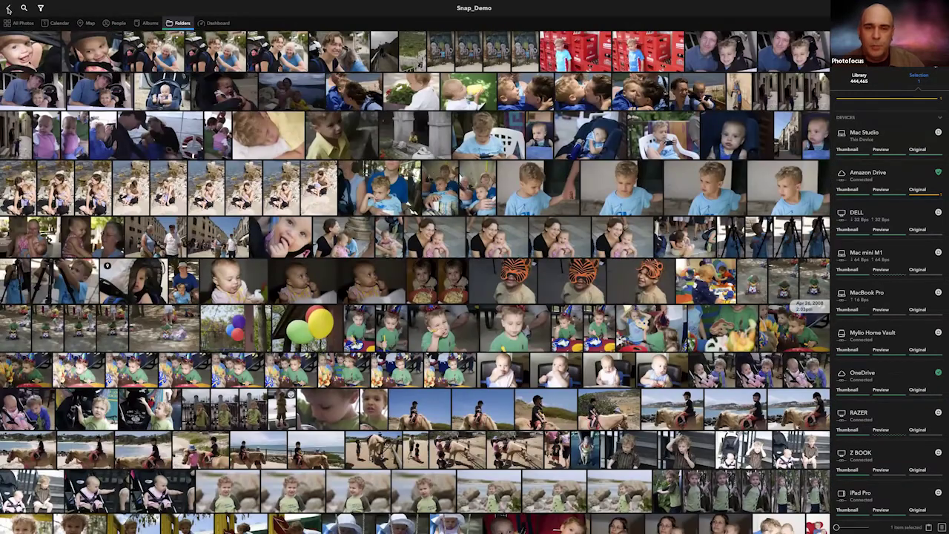
pyautogui.press('Escape')
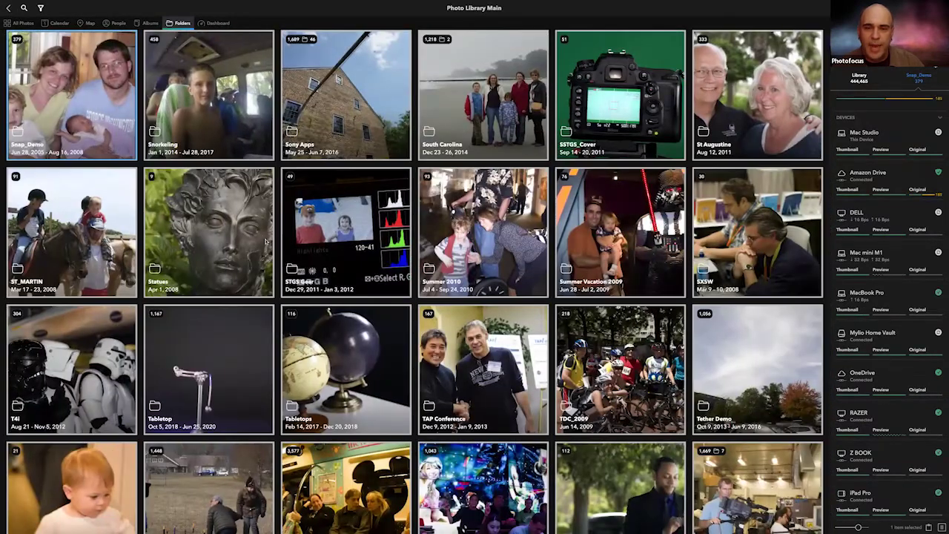
# Step: Select the fifth photo in the Statues folder and review the external applications that can open it
pyautogui.click(266, 242)
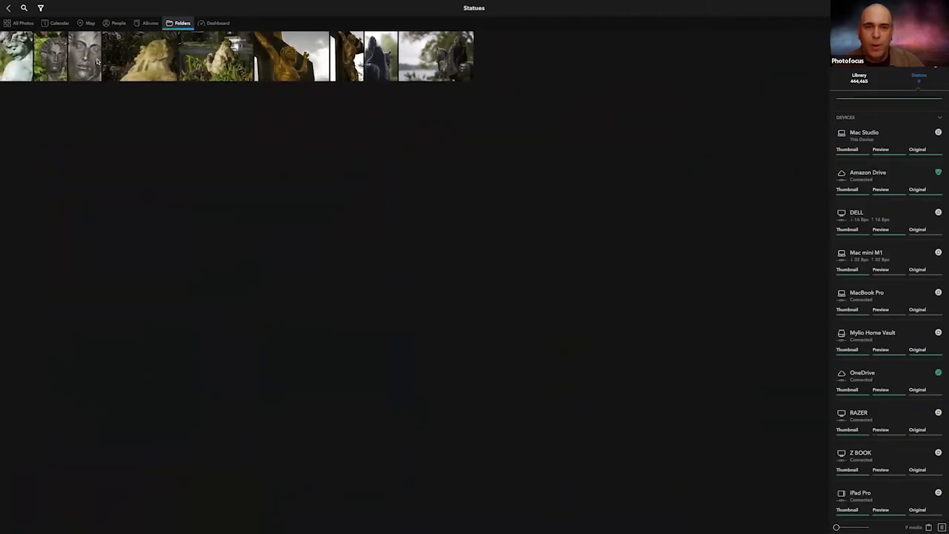
pyautogui.click(215, 59)
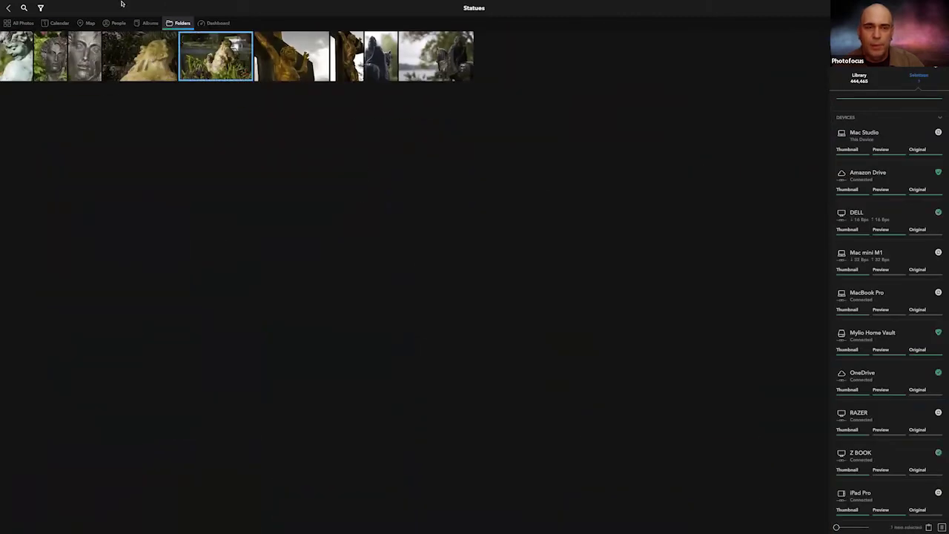
pyautogui.click(125, 5)
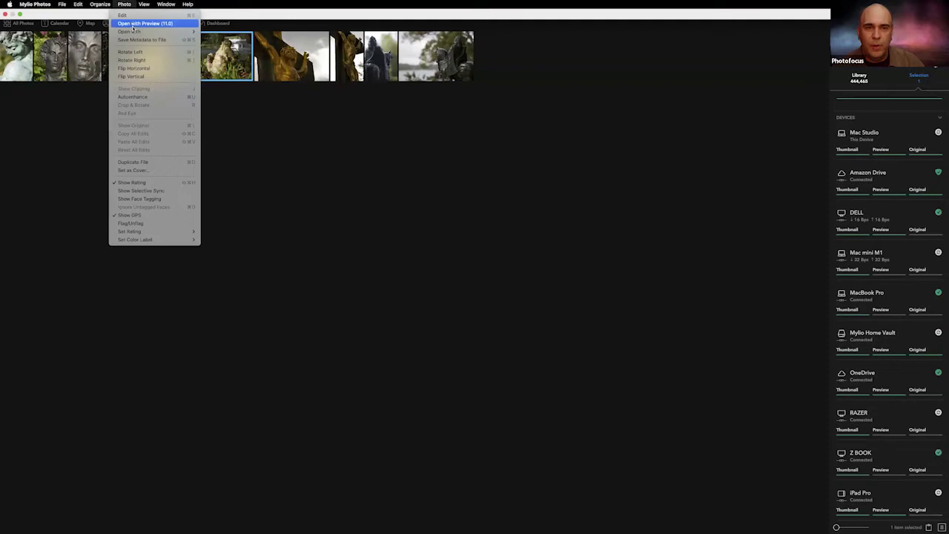
pyautogui.moveTo(134, 32)
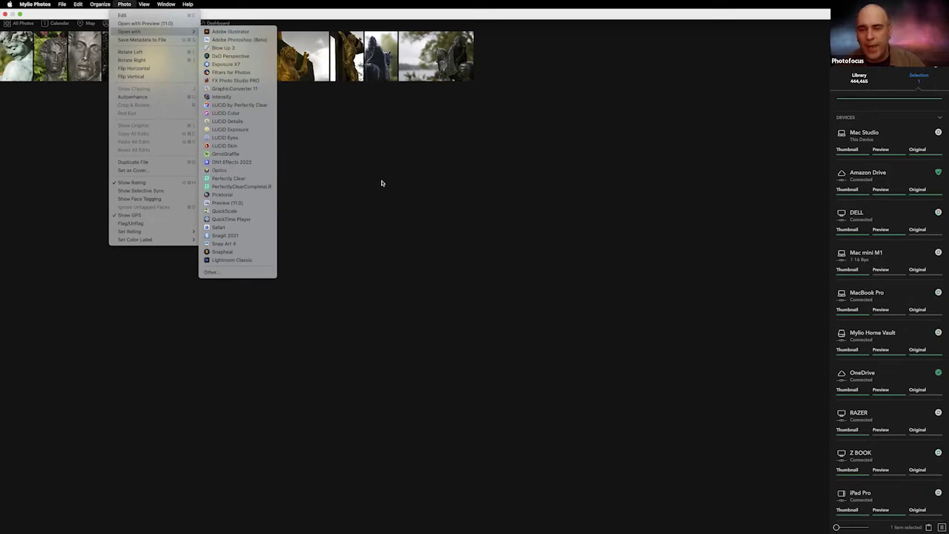
pyautogui.press('Escape')
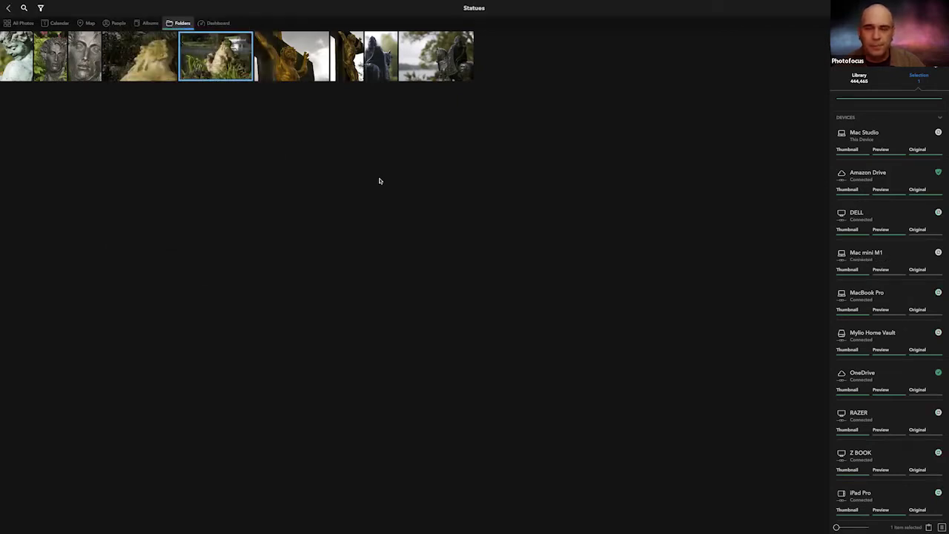
# Step: Switch to Keynote and present the How Organized slide full screen
pyautogui.press('super+Tab')
pyautogui.press('super+Tab')
pyautogui.click(484, 266)
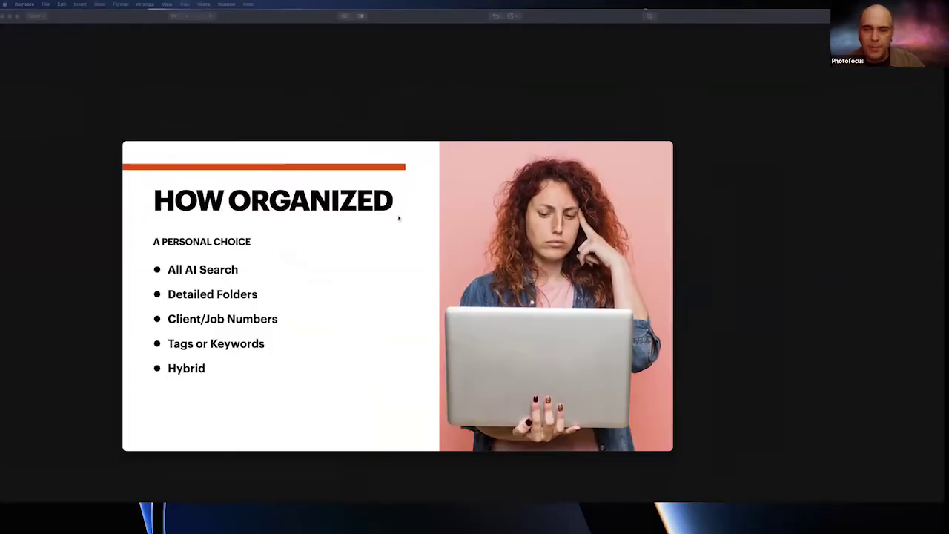
pyautogui.click(149, 148)
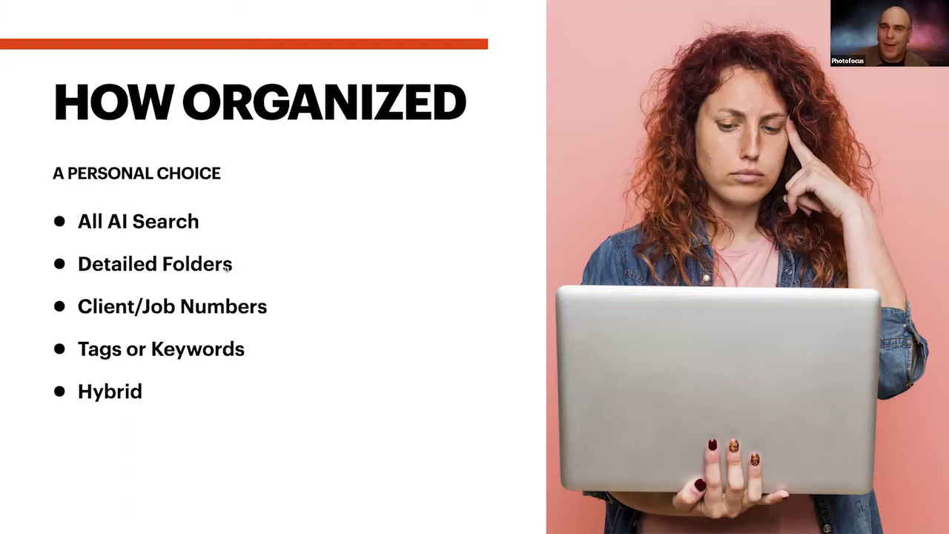
# Step: Switch back to Mylio Photos and show the Photo Library Main folder from the folder overview
pyautogui.press('super+Tab')
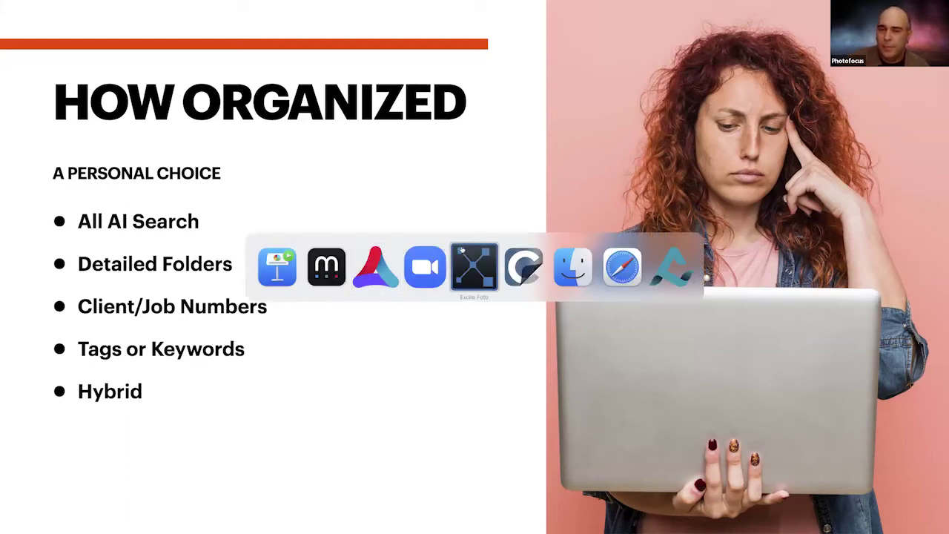
pyautogui.click(327, 266)
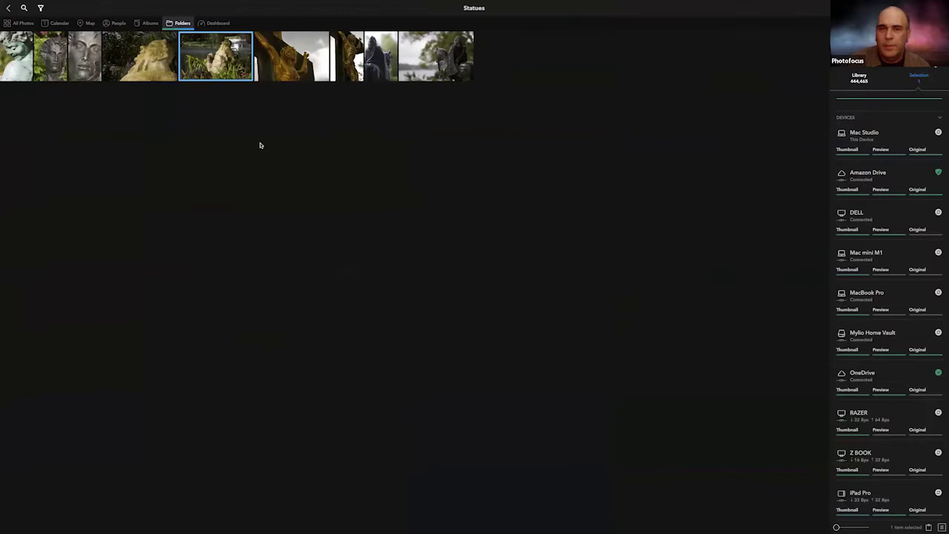
pyautogui.click(178, 25)
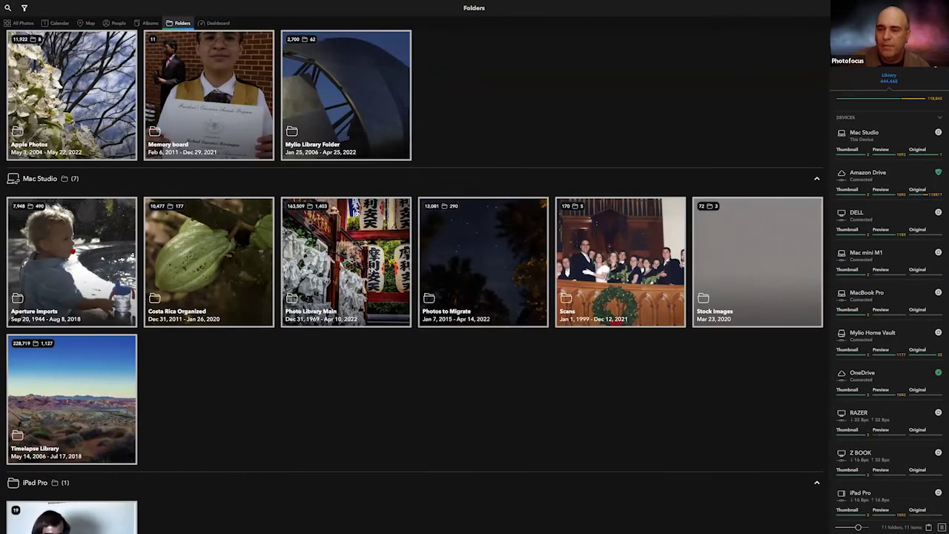
pyautogui.click(368, 266)
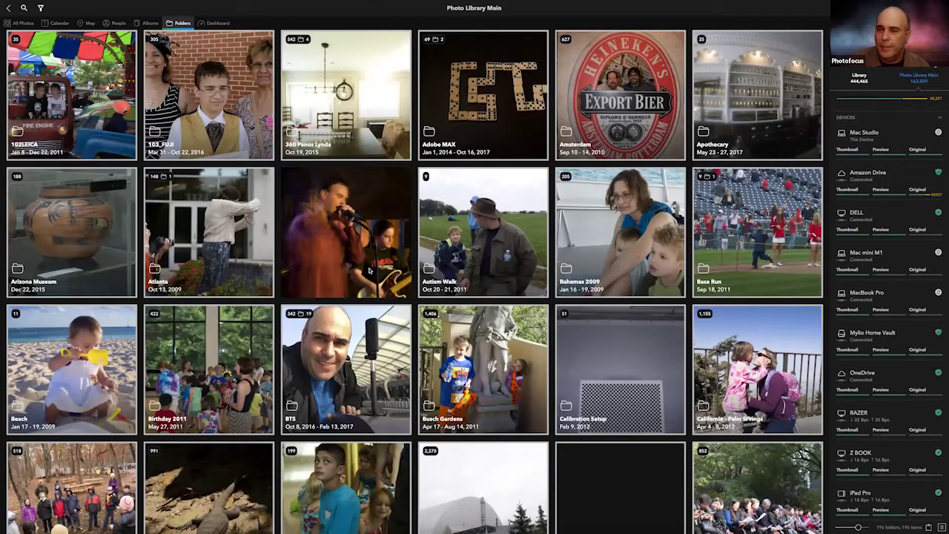
# Step: Browse the subfolders of Photo Library Main and show the contents of the Cruise folder
pyautogui.scroll(-2, 367, 266)
pyautogui.scroll(-20, 368, 268)
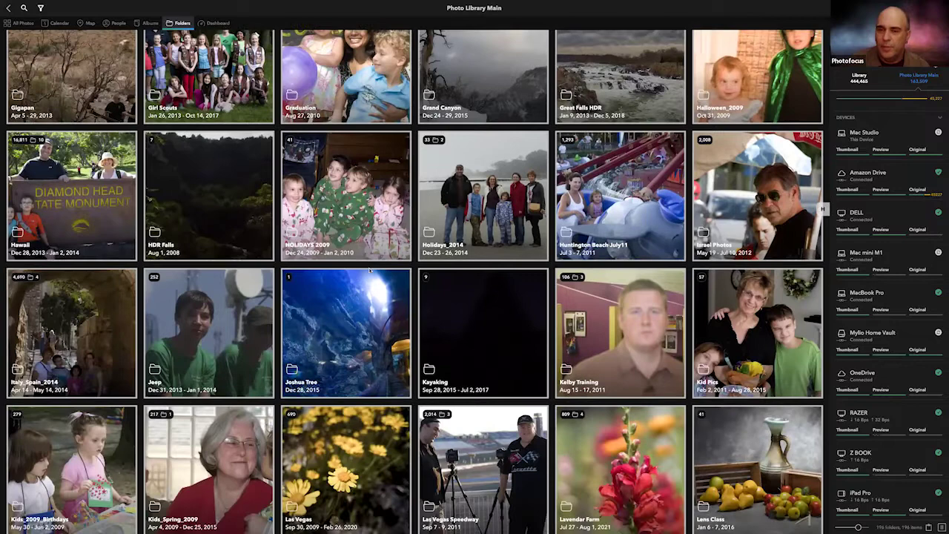
pyautogui.scroll(9, 368, 269)
pyautogui.scroll(9, 369, 269)
pyautogui.scroll(10, 368, 267)
pyautogui.scroll(-5, 368, 271)
pyautogui.scroll(-3, 369, 270)
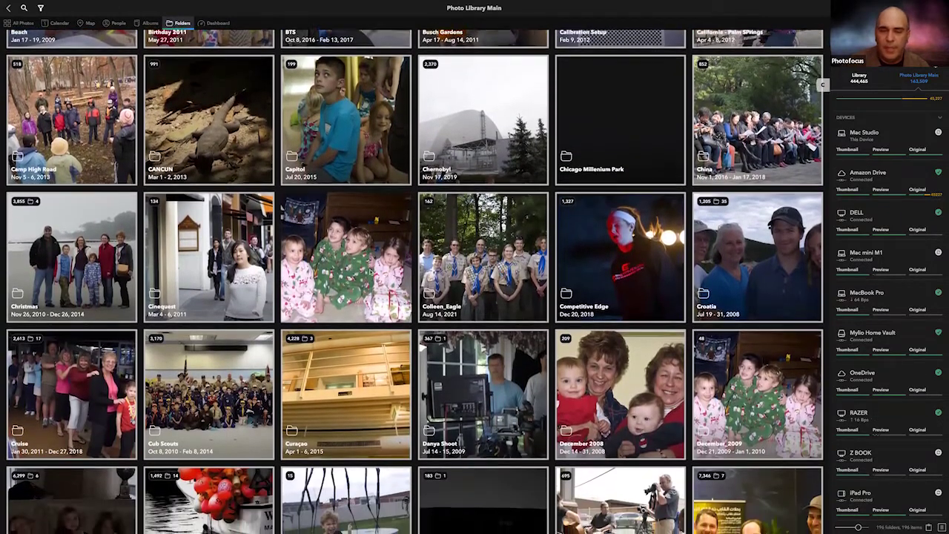
pyautogui.scroll(-1, 370, 272)
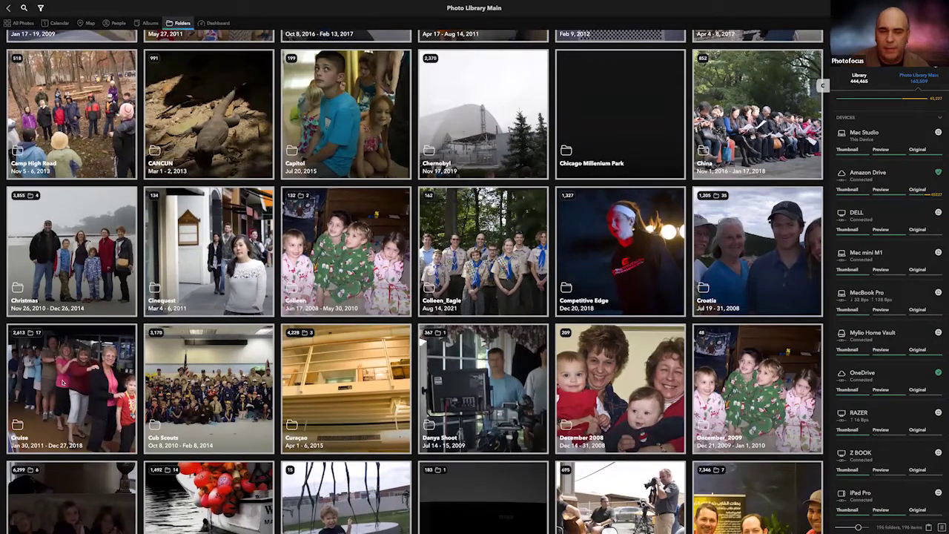
pyautogui.click(63, 381)
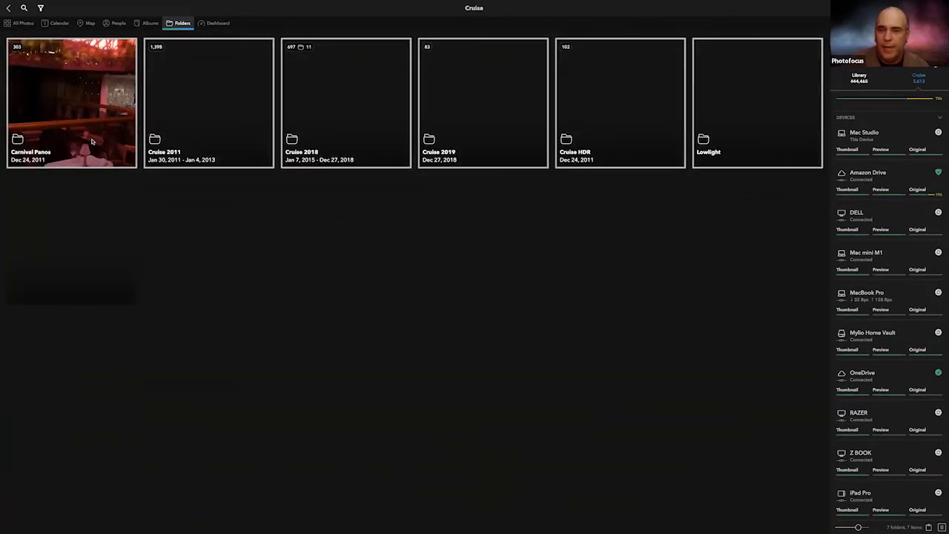
# Step: Look through the Cruise 2018 folder and its ARW subfolder, and return to Photo Library Main
pyautogui.click(346, 86)
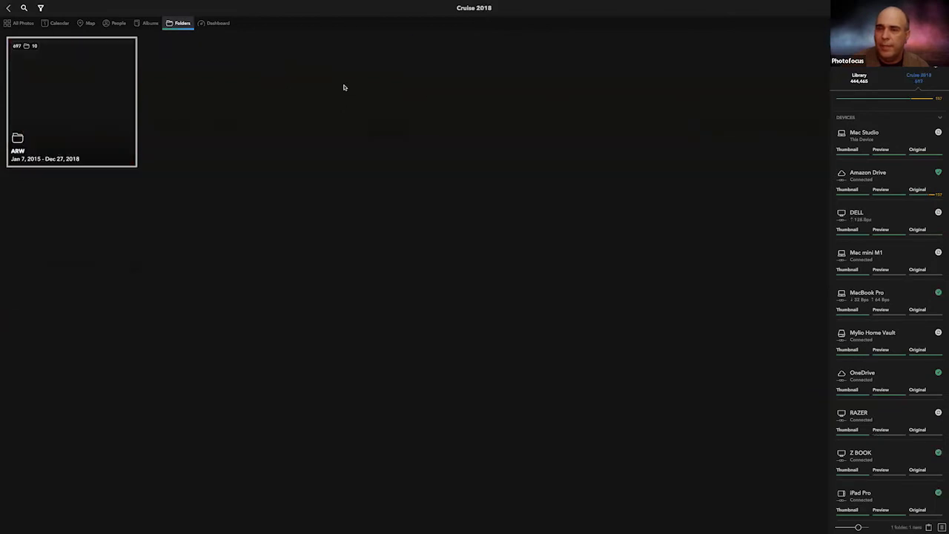
pyautogui.click(130, 98)
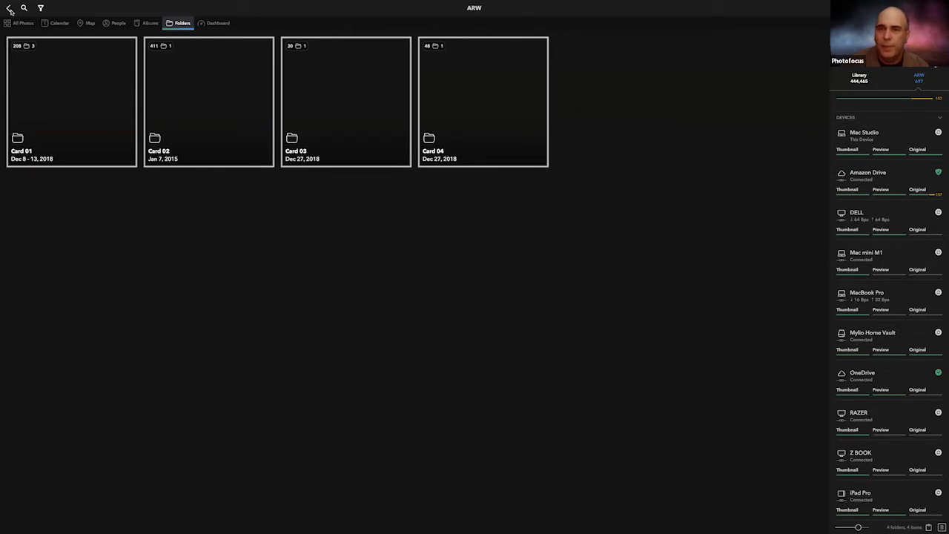
pyautogui.click(10, 7)
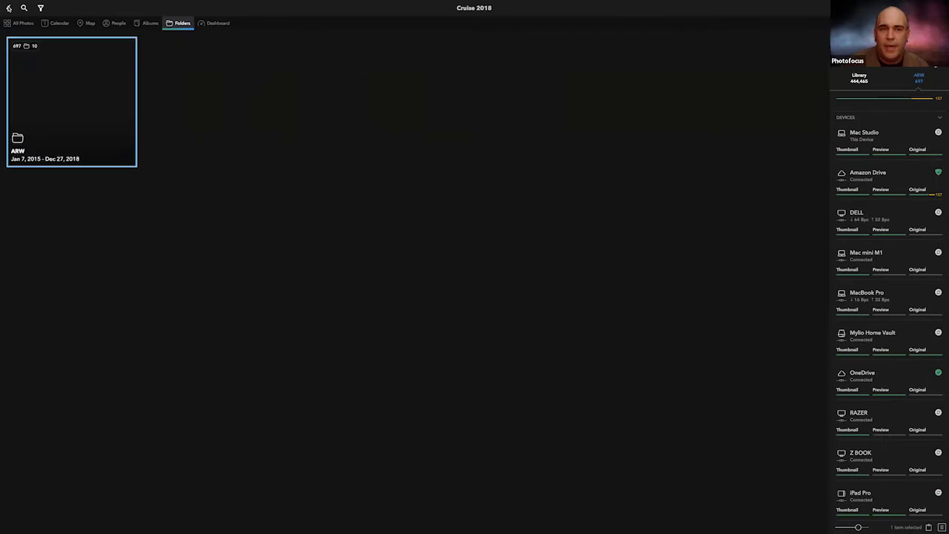
pyautogui.click(9, 7)
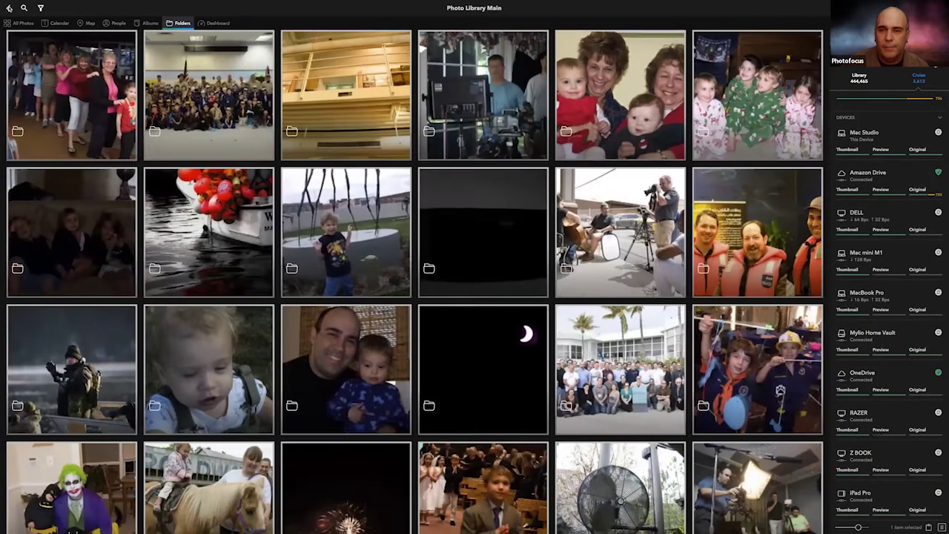
# Step: Browse further down Photo Library Main and select the Eagles folder
pyautogui.scroll(-3, 75, 79)
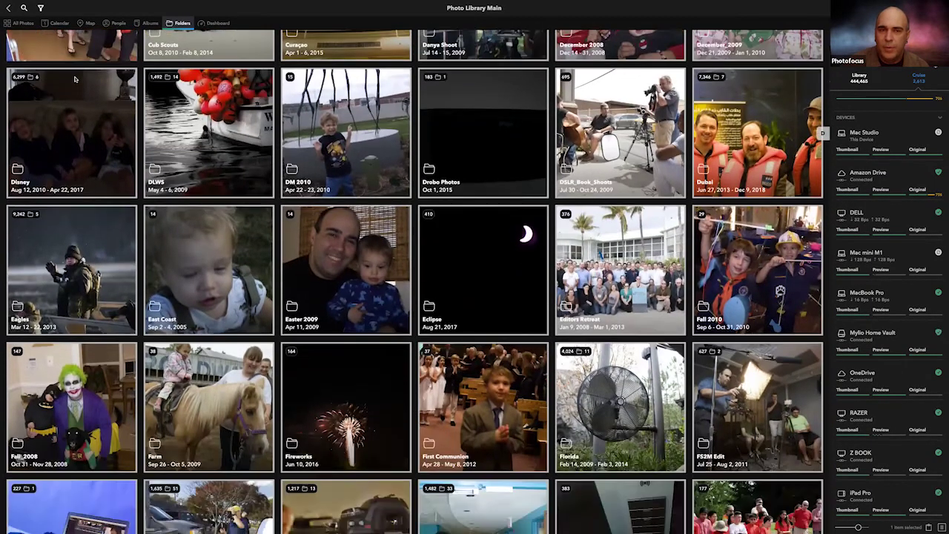
pyautogui.click(75, 237)
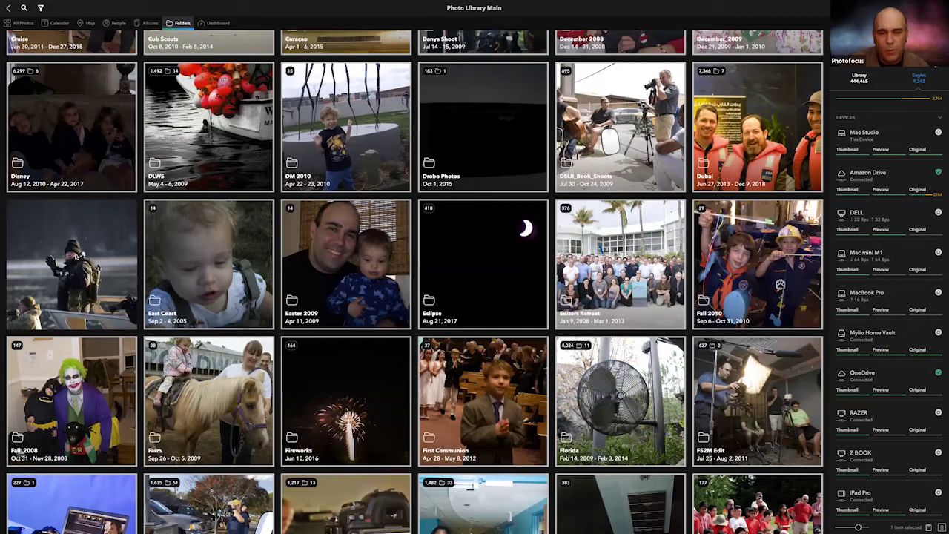
pyautogui.scroll(-1, 415, 282)
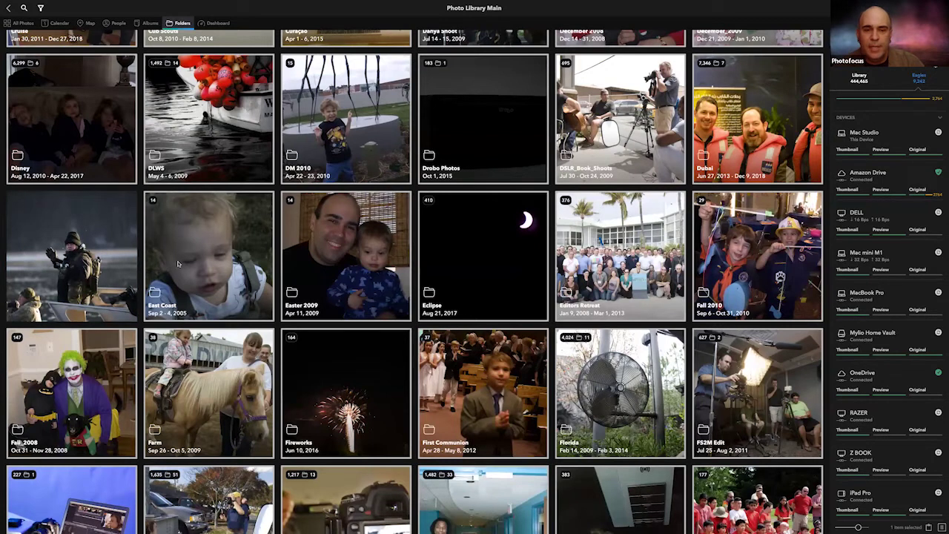
# Step: Show the library's search field, close it, and select the Georgetown folder in Photo Library Main
pyautogui.click(23, 8)
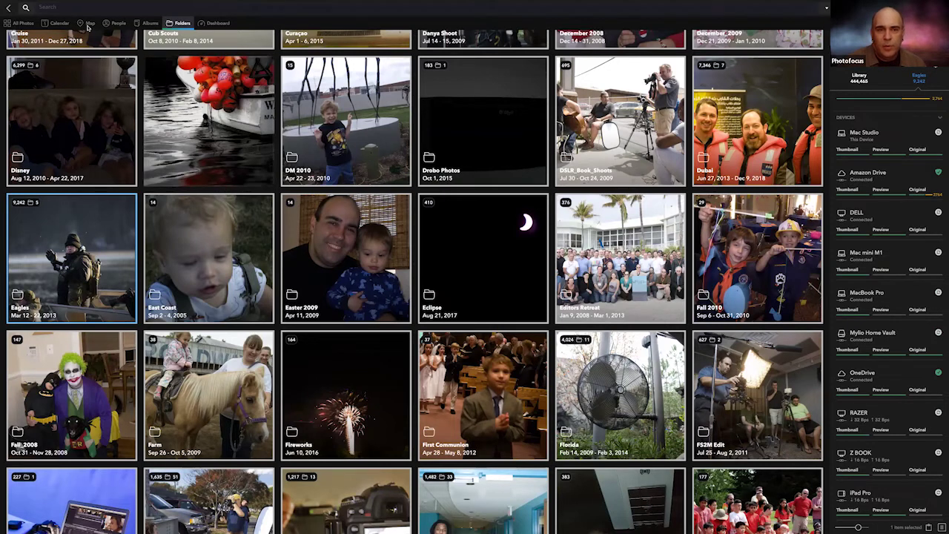
pyautogui.moveTo(34, 26)
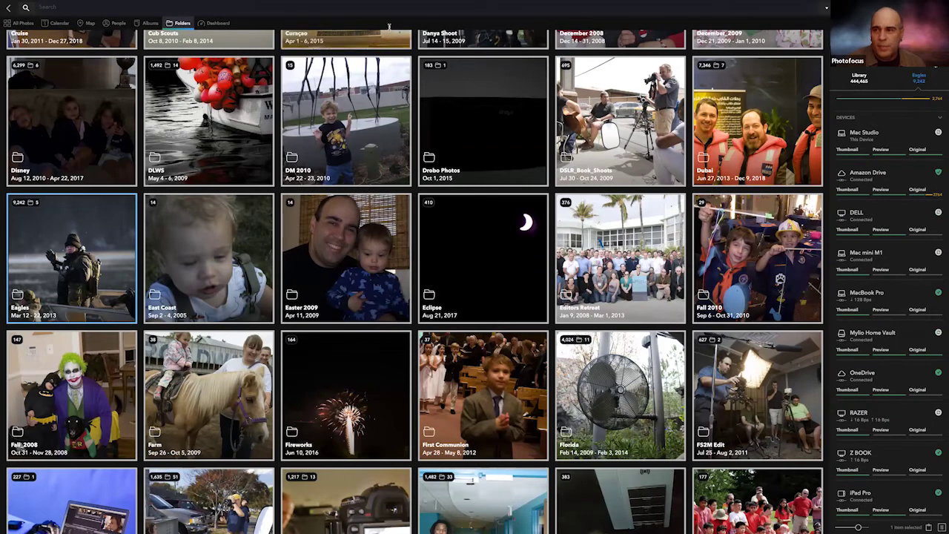
pyautogui.scroll(-5, 486, 101)
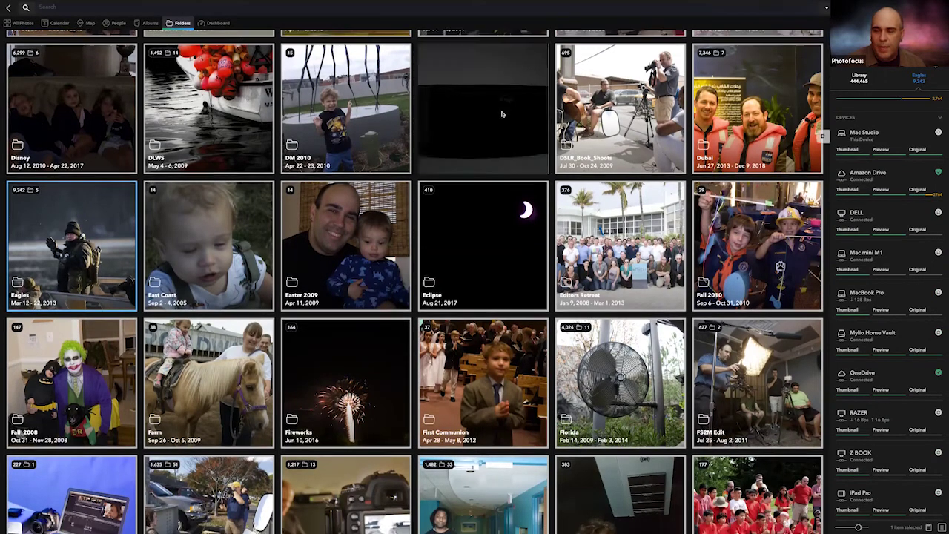
pyautogui.scroll(-1, 486, 100)
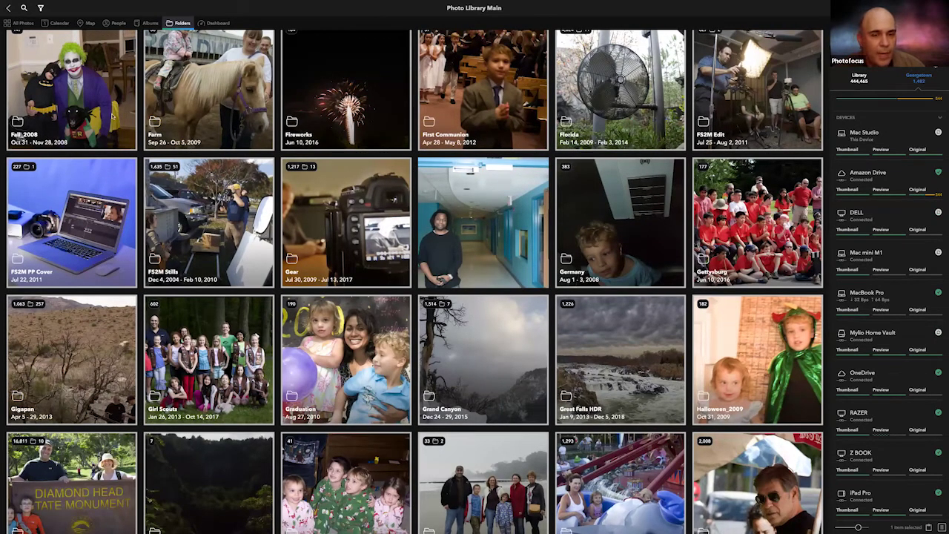
# Step: Switch to Keynote and present the Backup Approach slide
pyautogui.press('super+Tab')
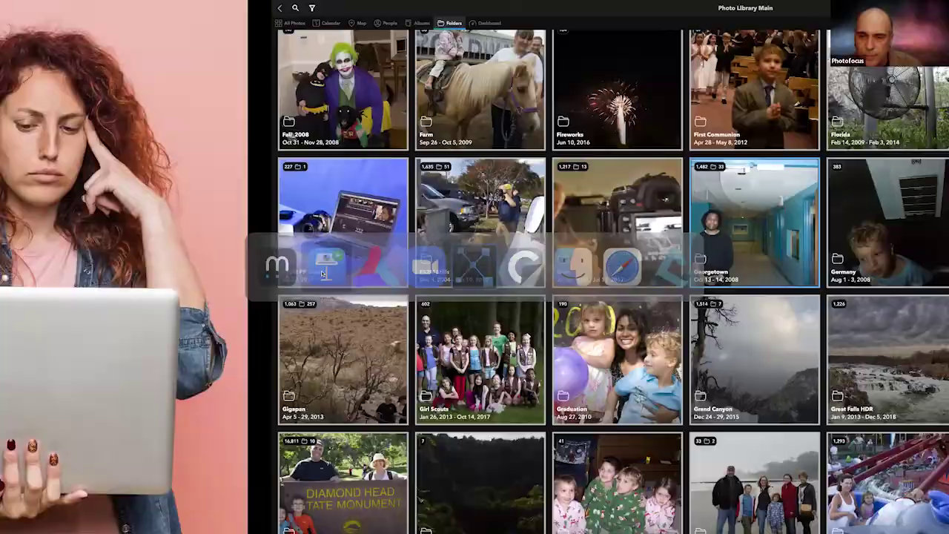
pyautogui.press('Right')
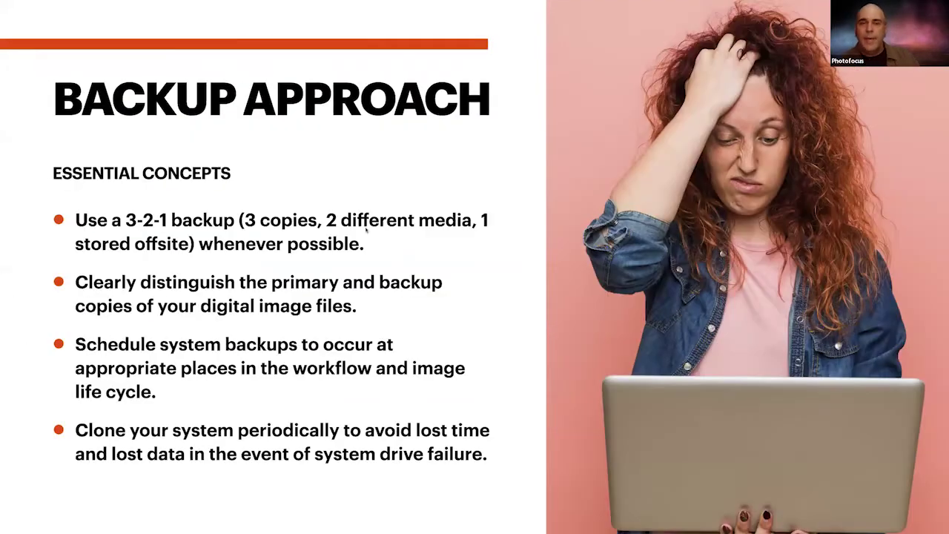
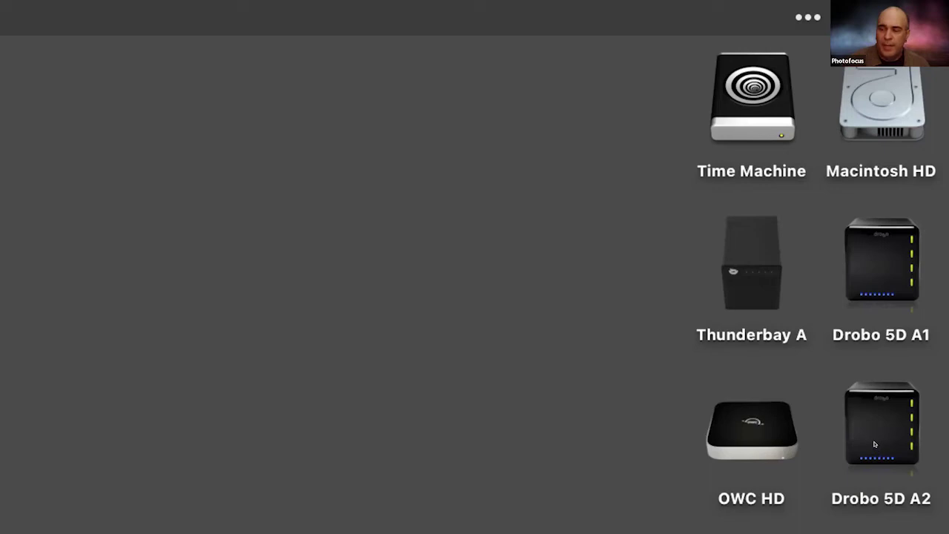
# Step: Review the connected drives on the desktop, from Time Machine down to the Drobo 5D B2
pyautogui.scroll(-5, 877, 437)
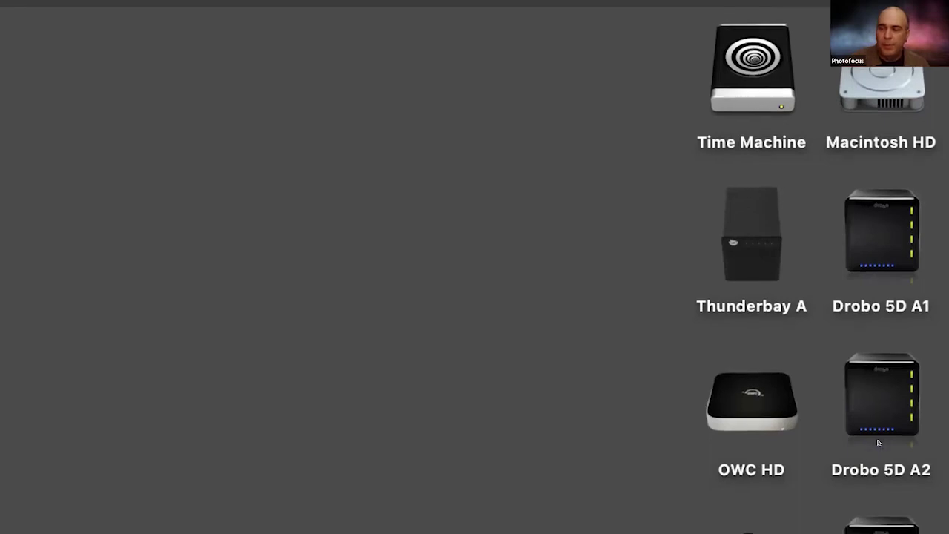
pyautogui.scroll(-1, 878, 443)
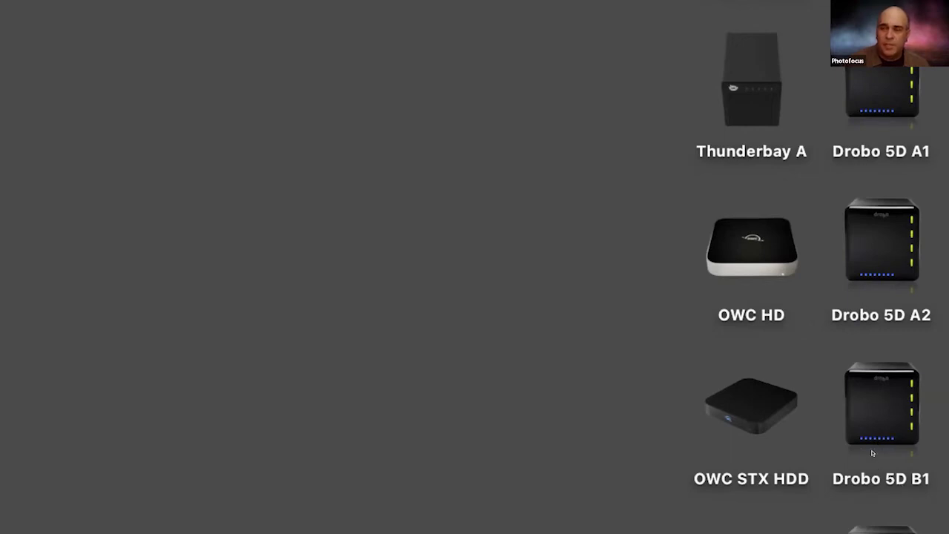
pyautogui.scroll(-6, 873, 453)
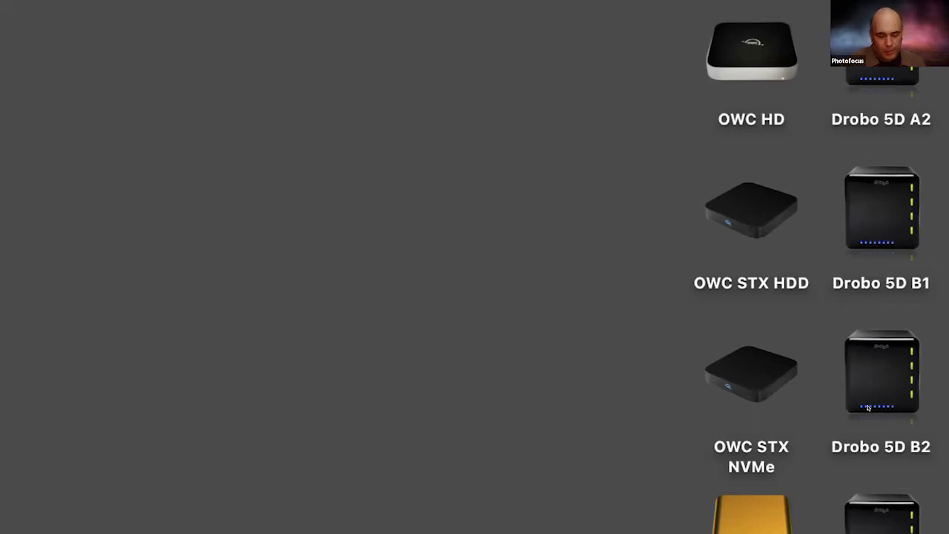
# Step: Switch back to Mylio Photos and view the volumes offered for adding media accessible from this device, without adding any
pyautogui.press('super+Tab')
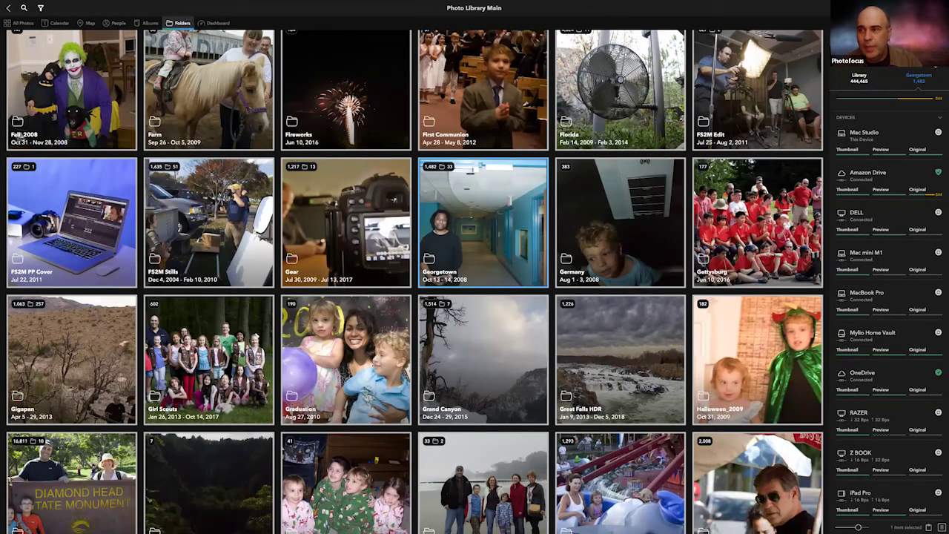
pyautogui.press('super+i')
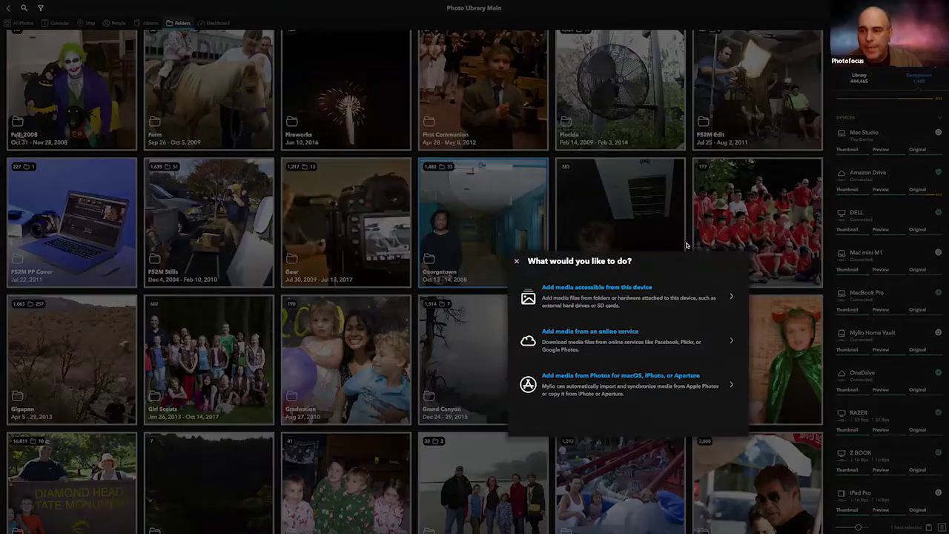
pyautogui.click(641, 293)
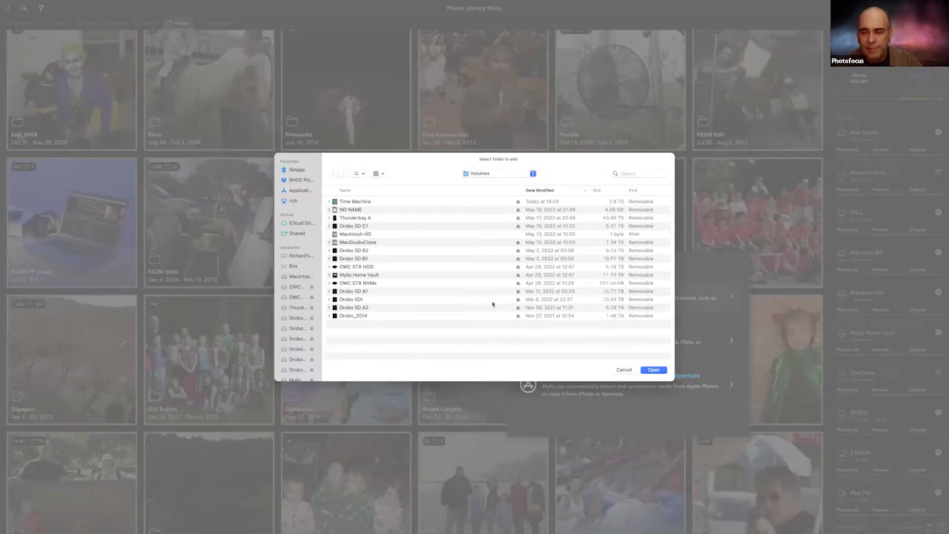
pyautogui.click(623, 369)
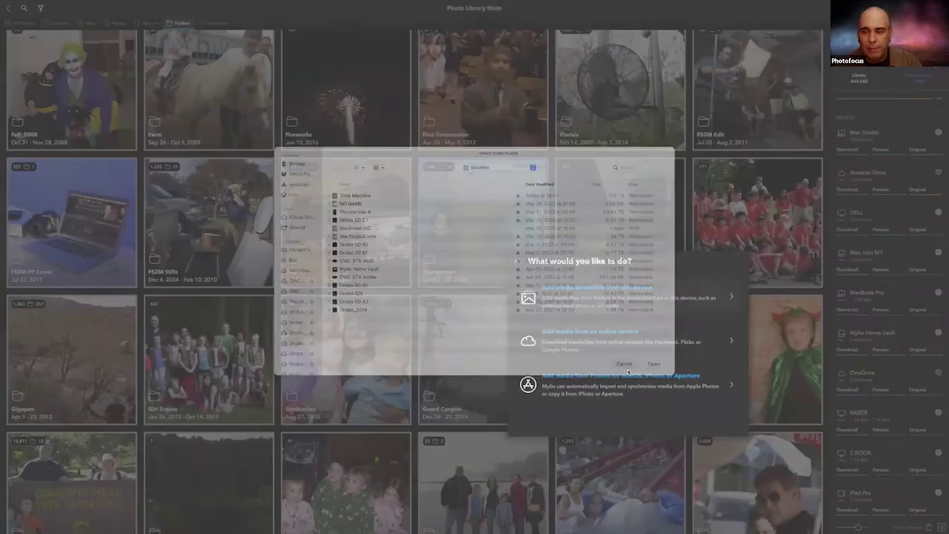
pyautogui.click(517, 262)
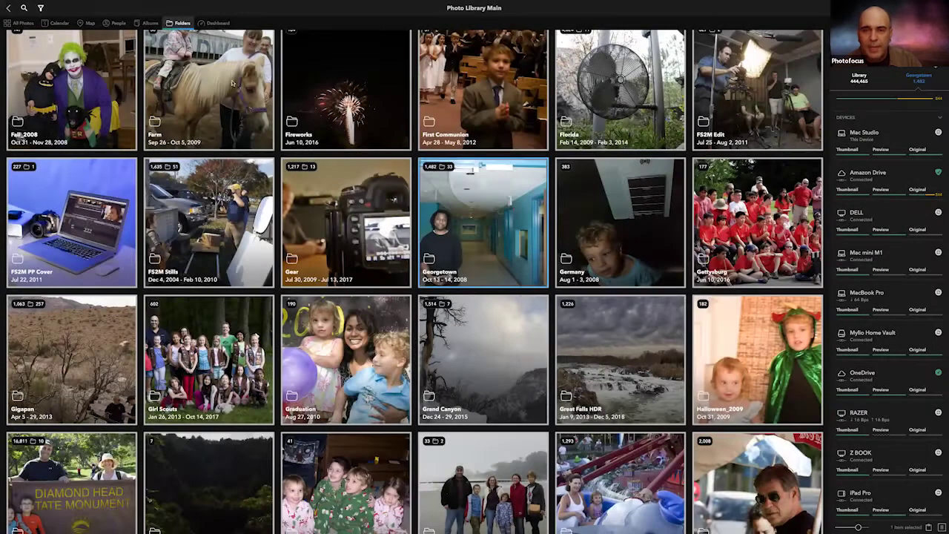
# Step: Show the Dashboard and review the computers, mobile devices, drives and clouds in its device list
pyautogui.click(210, 23)
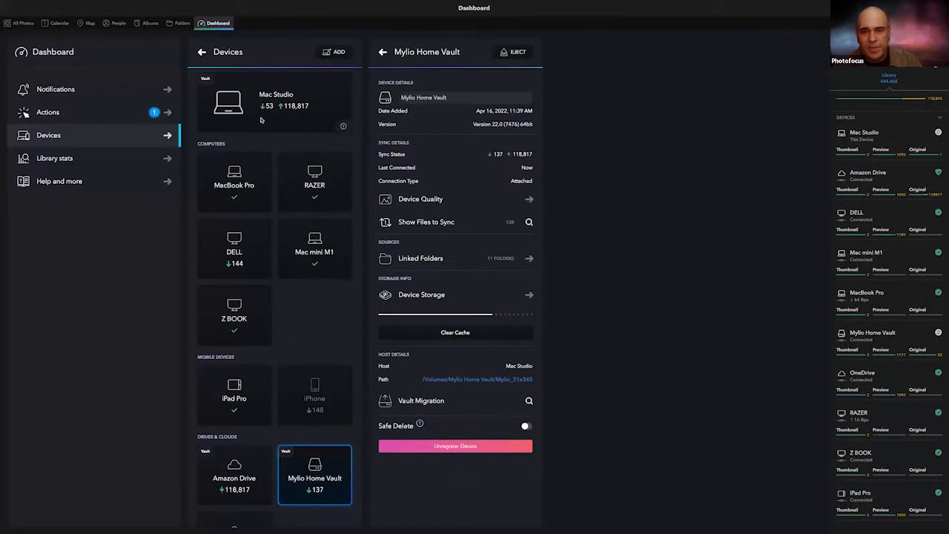
pyautogui.scroll(-1, 268, 134)
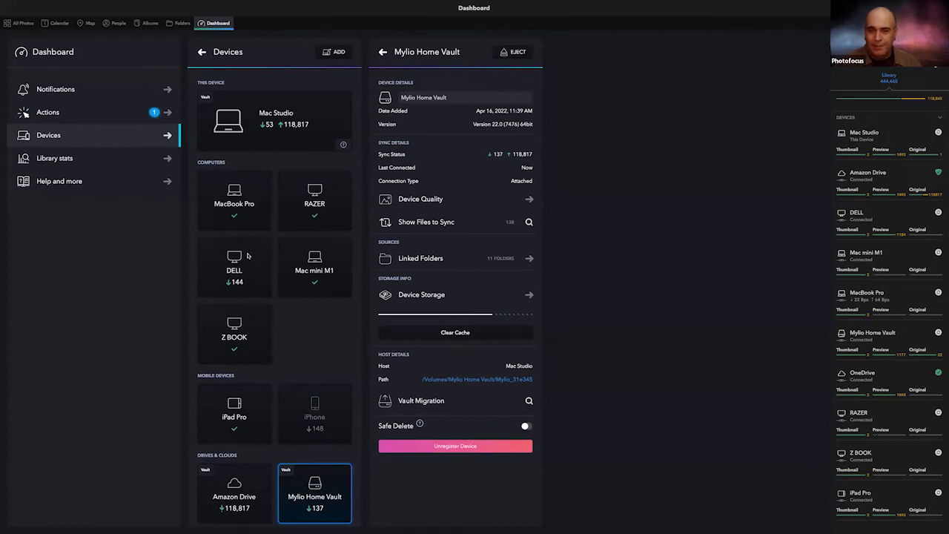
pyautogui.scroll(-1, 303, 259)
pyautogui.scroll(-3, 302, 260)
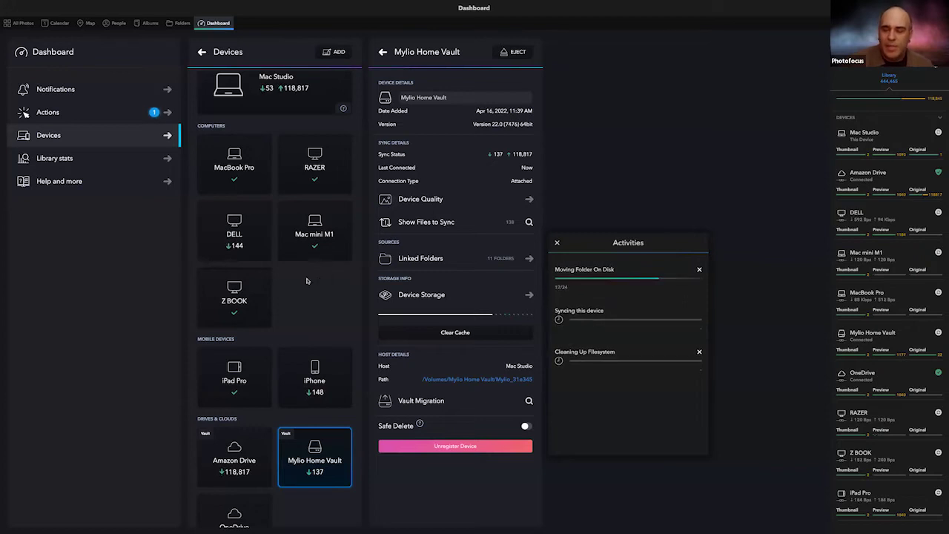
pyautogui.scroll(-2, 307, 281)
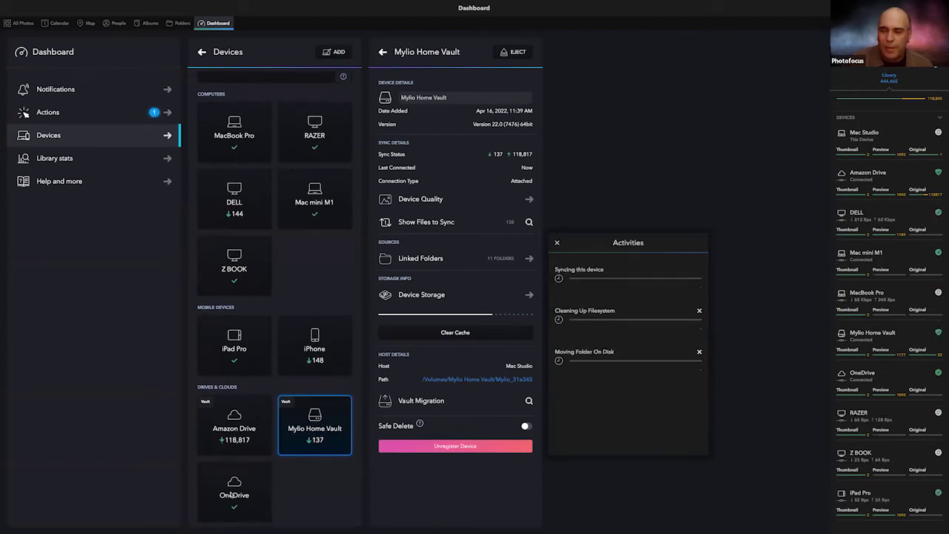
pyautogui.scroll(2, 270, 424)
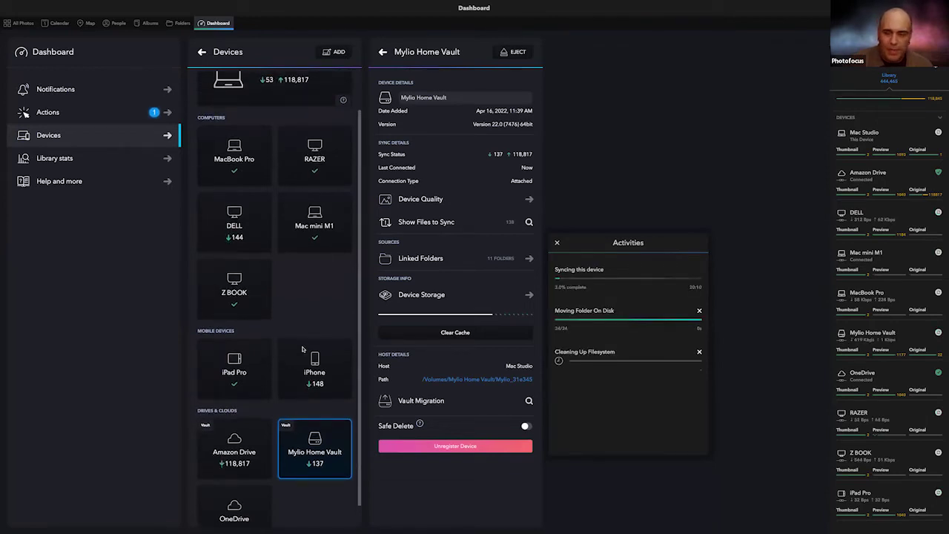
pyautogui.scroll(3, 301, 344)
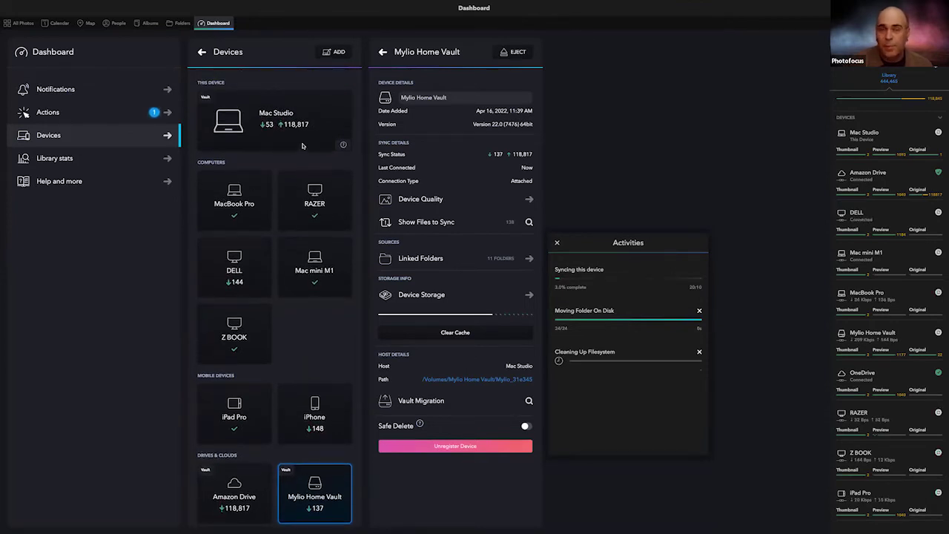
pyautogui.scroll(-1, 297, 148)
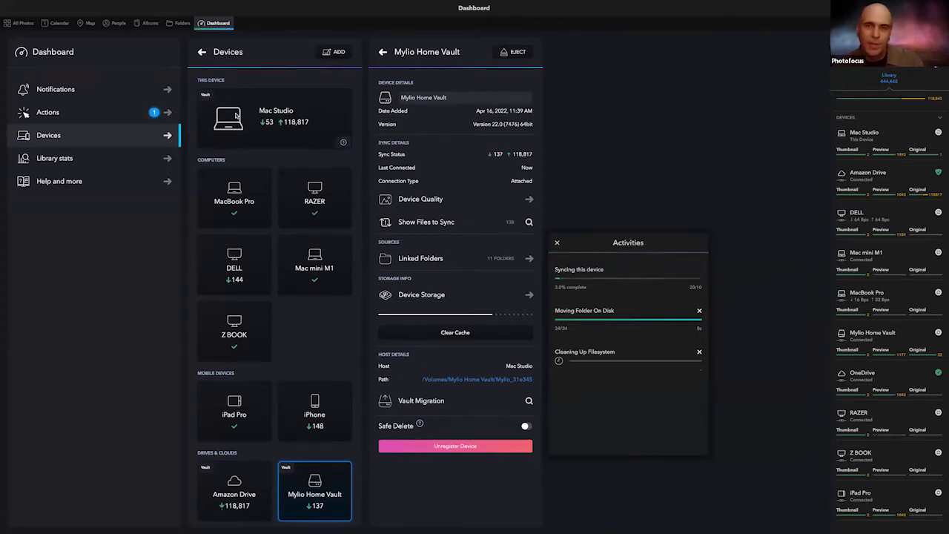
# Step: Switch to the desktop and review the remaining drives, including Clone, Clone 2, Drobo 5Dt and Drobo_2014
pyautogui.press('super+Tab')
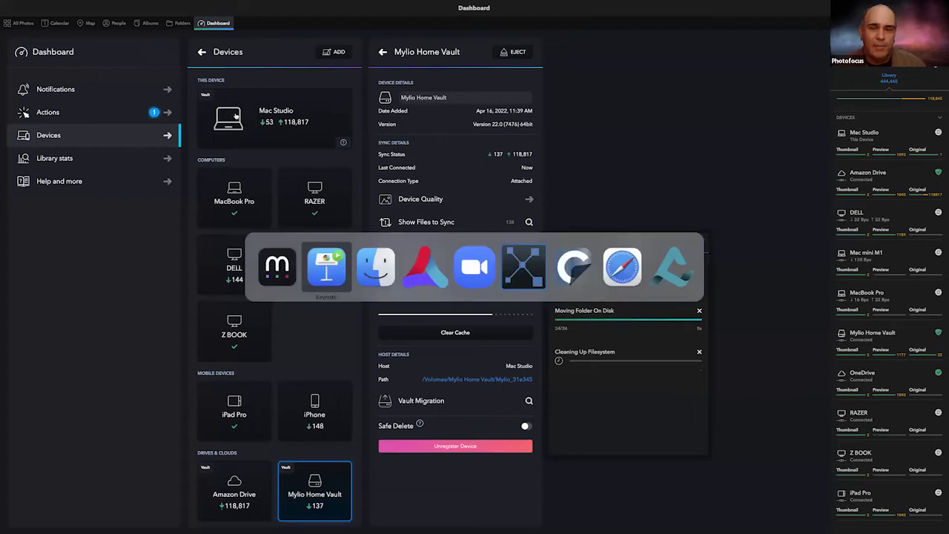
pyautogui.scroll(-10, 337, 136)
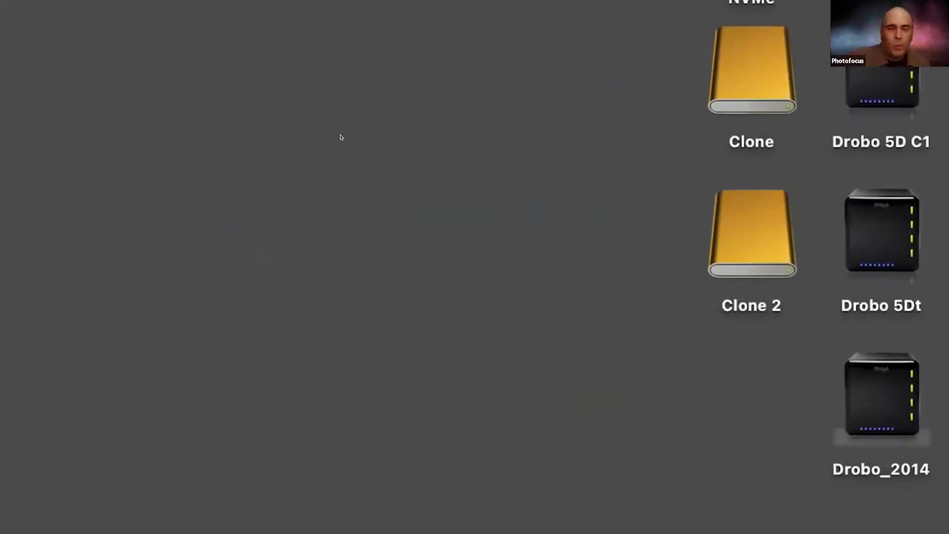
# Step: Return to the Mylio Photos Dashboard and review the drives and clouds, including Mylio Home Vault and OneDrive
pyautogui.press('super+Tab')
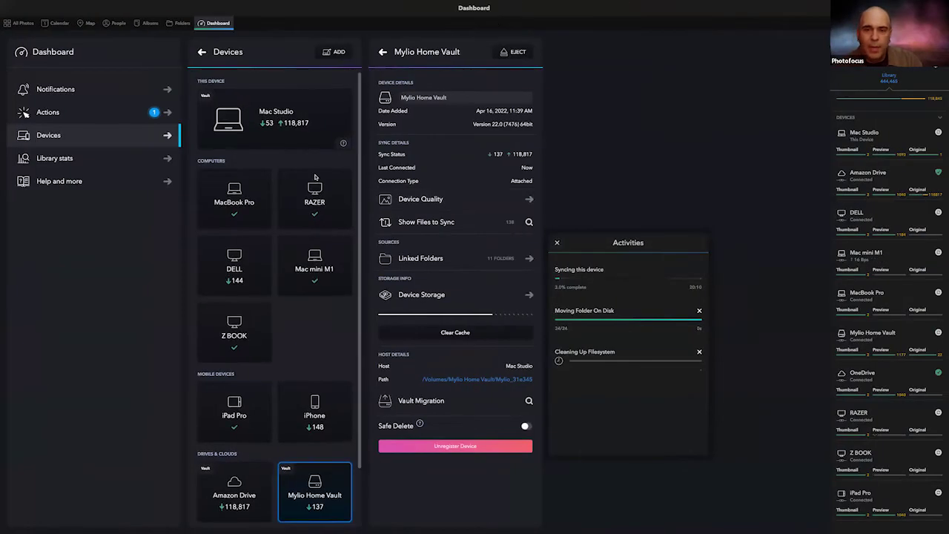
pyautogui.scroll(-2, 311, 223)
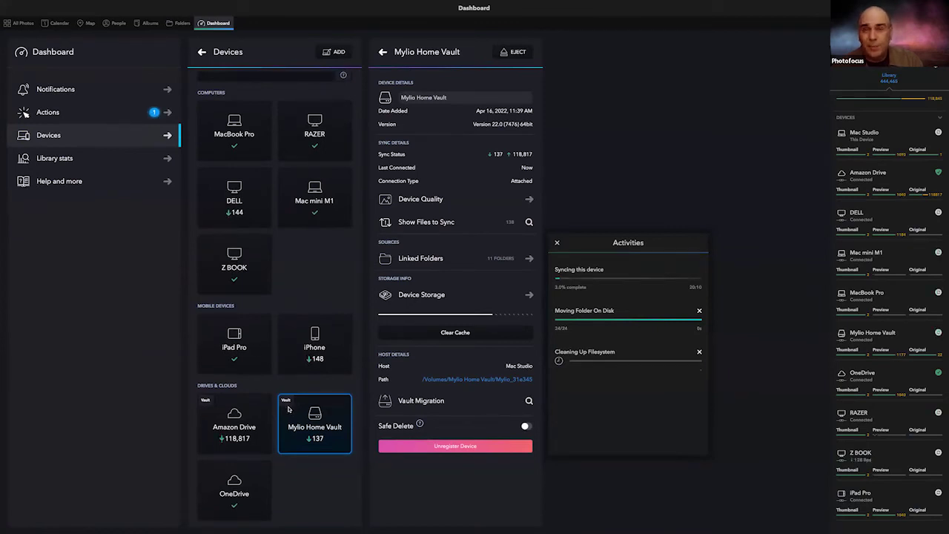
pyautogui.press('super+Tab')
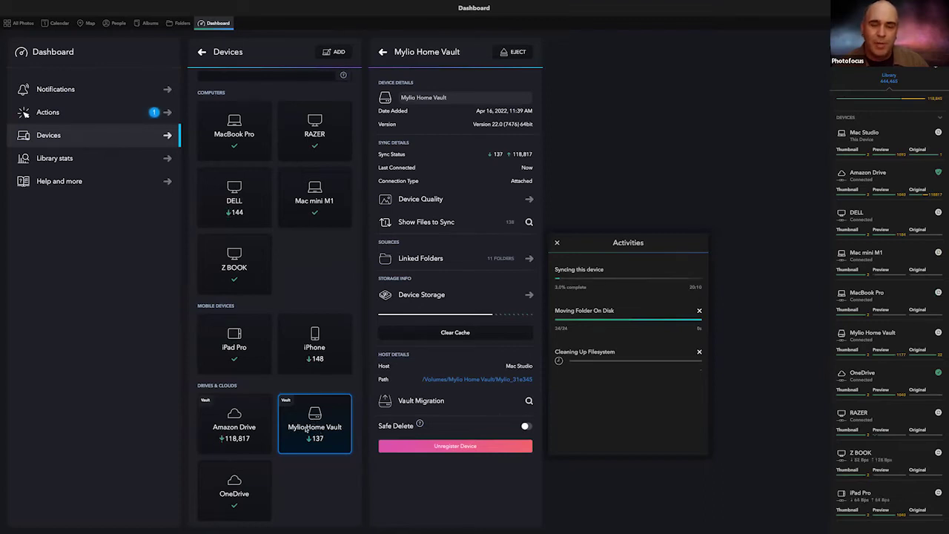
pyautogui.press('super+Tab')
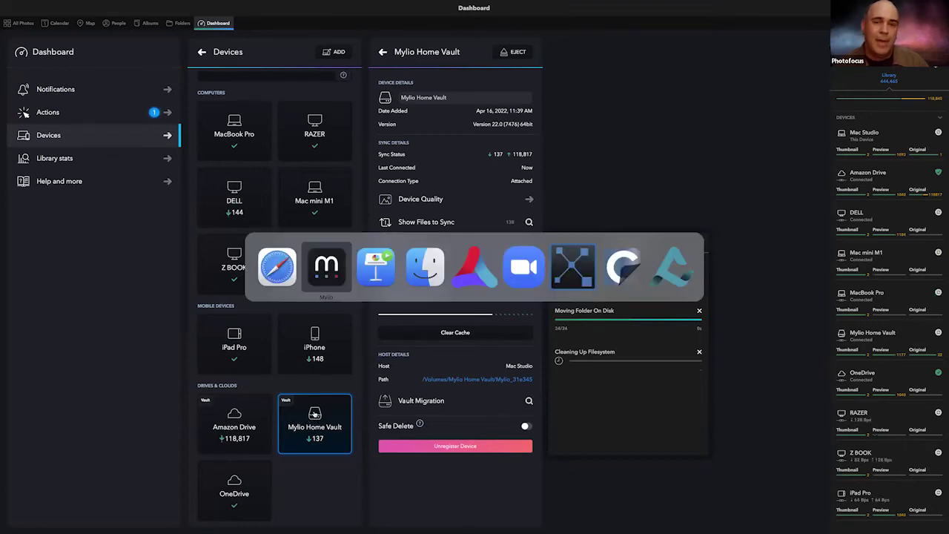
# Step: Switch to the Keynote presentation and advance from the 3-2-1 Backup title to the slide explaining the 3-2-1 rule
pyautogui.click(391, 283)
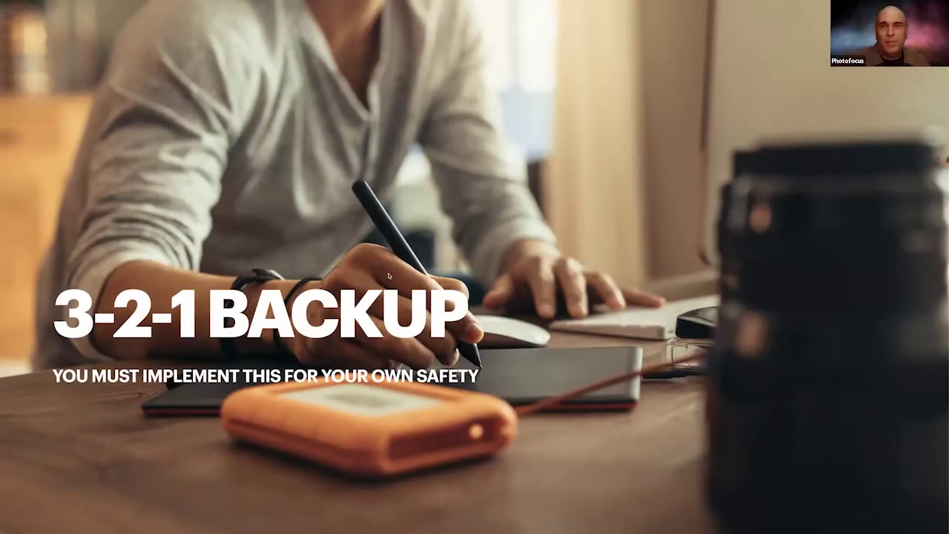
pyautogui.click(387, 270)
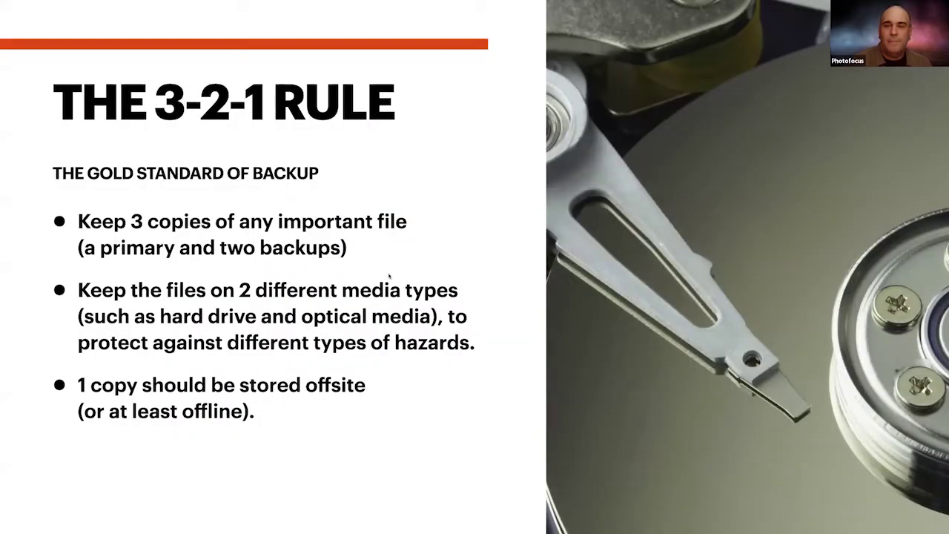
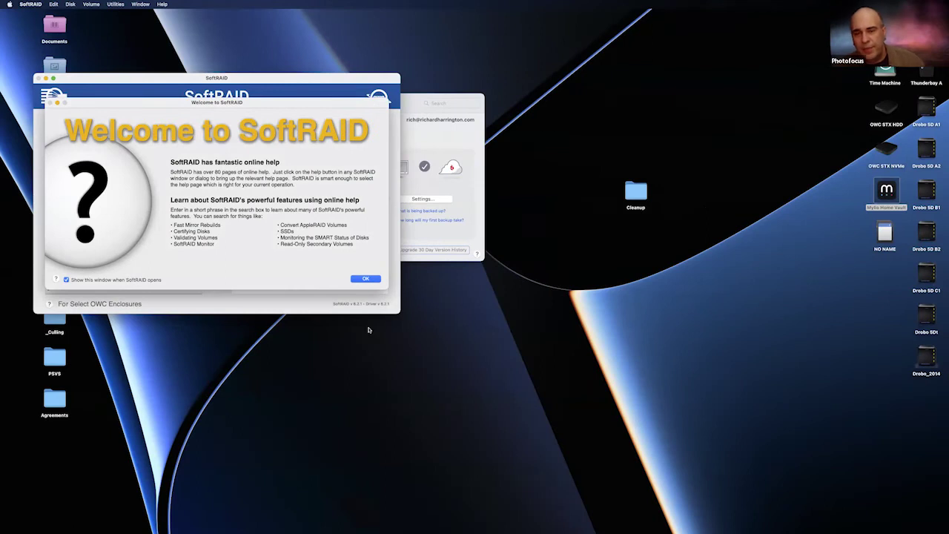
# Step: Dismiss the SoftRAID welcome window and examine the Thunderbay A volume's details and member disks in an enlarged window
pyautogui.click(375, 278)
pyautogui.moveTo(321, 81); pyautogui.dragTo(441, 79)
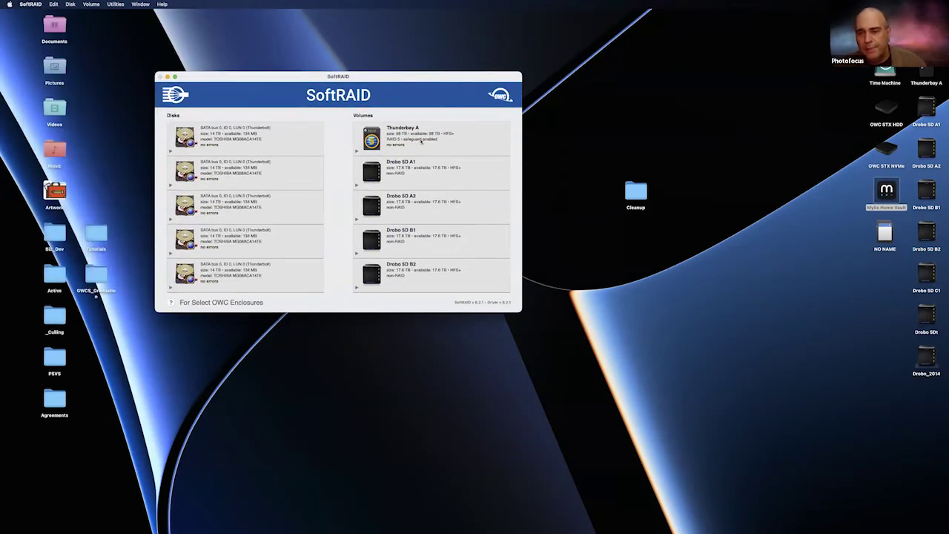
pyautogui.click(426, 137)
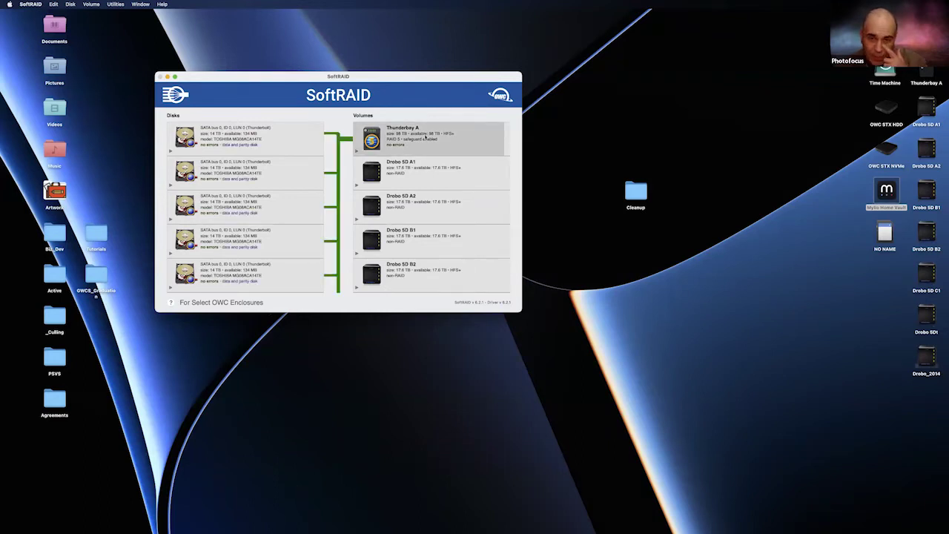
pyautogui.click(356, 150)
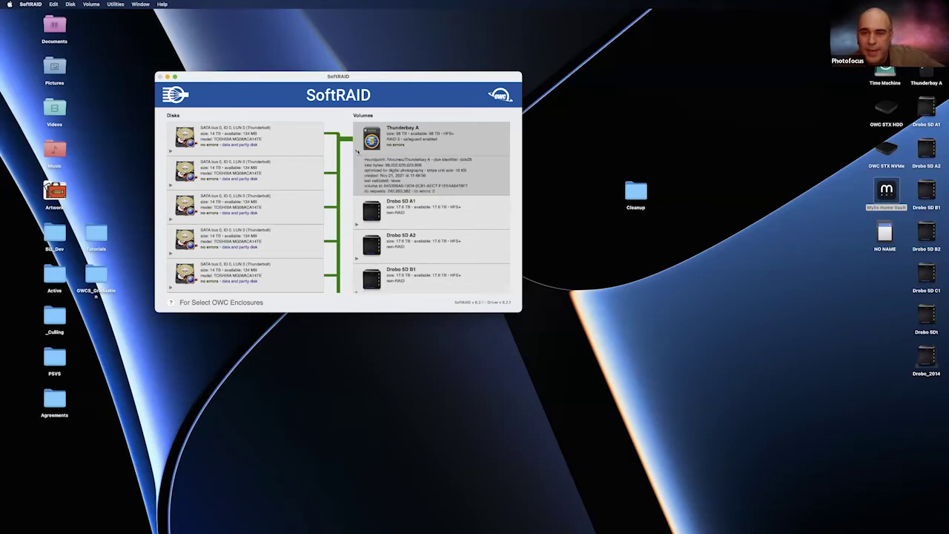
pyautogui.moveTo(522, 311); pyautogui.dragTo(571, 449)
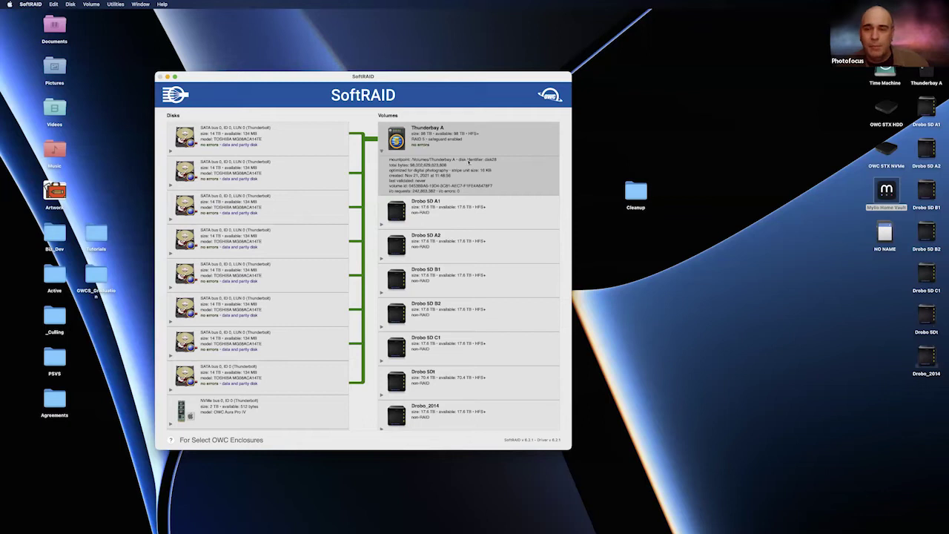
# Step: Return to the Keynote slides, advance past Transfer to Drive, and review the Photofocus search results for 3-2-1 backup
pyautogui.press('super+Tab')
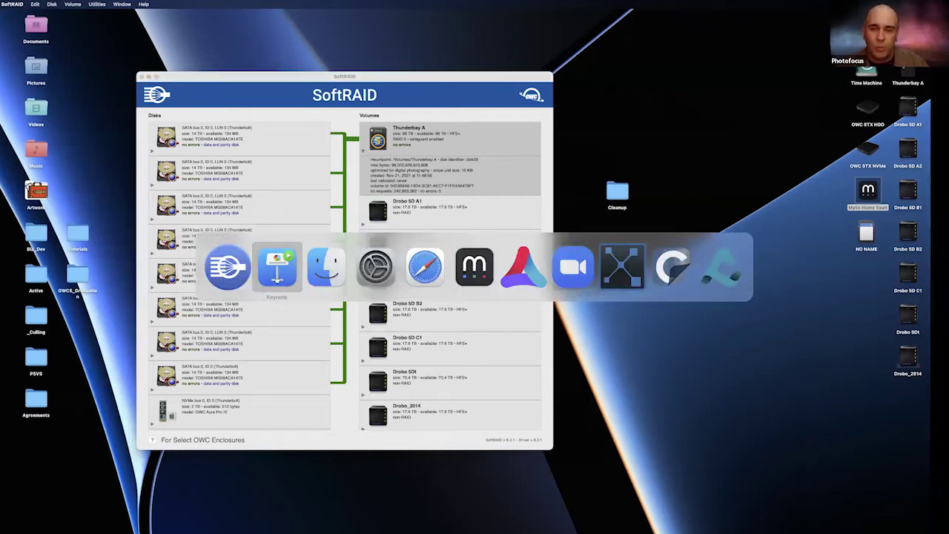
pyautogui.click(277, 268)
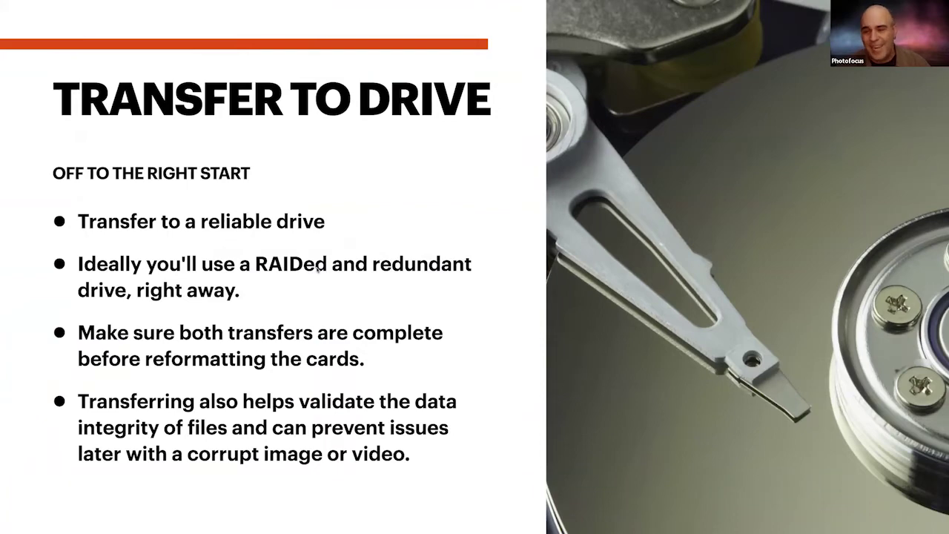
pyautogui.press('Right')
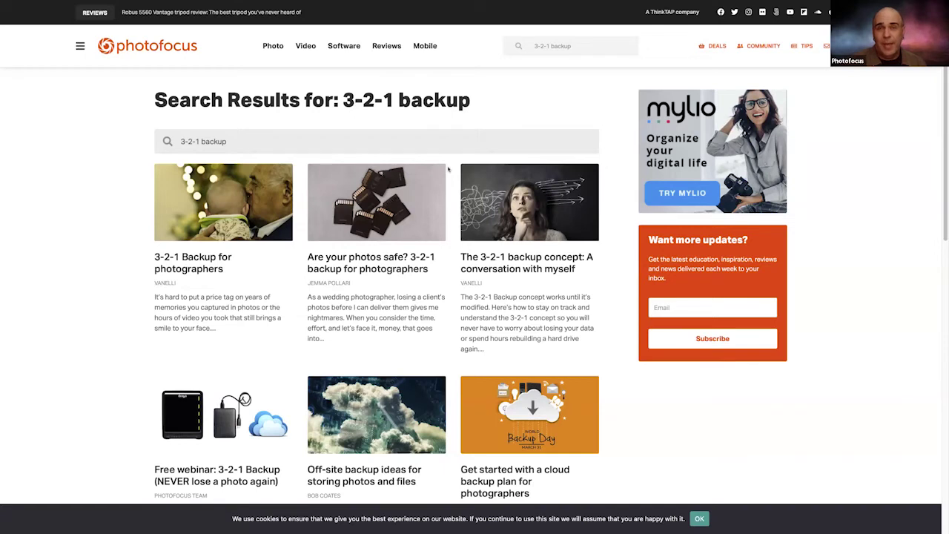
pyautogui.hotkey('ctrl', 'Tab')
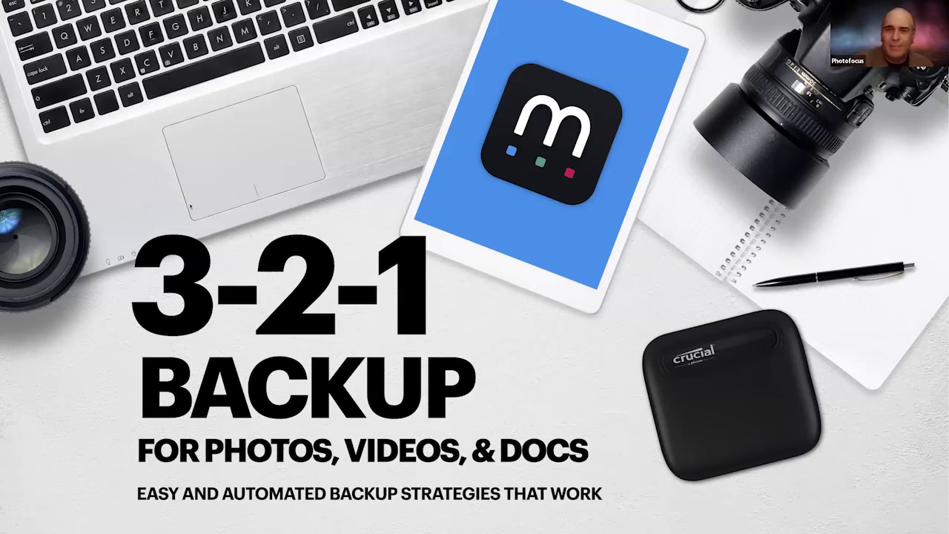
# Step: Advance the slideshow from the 3-2-1 Backup title past the question notes to the speaker introduction slide
pyautogui.press('Right')
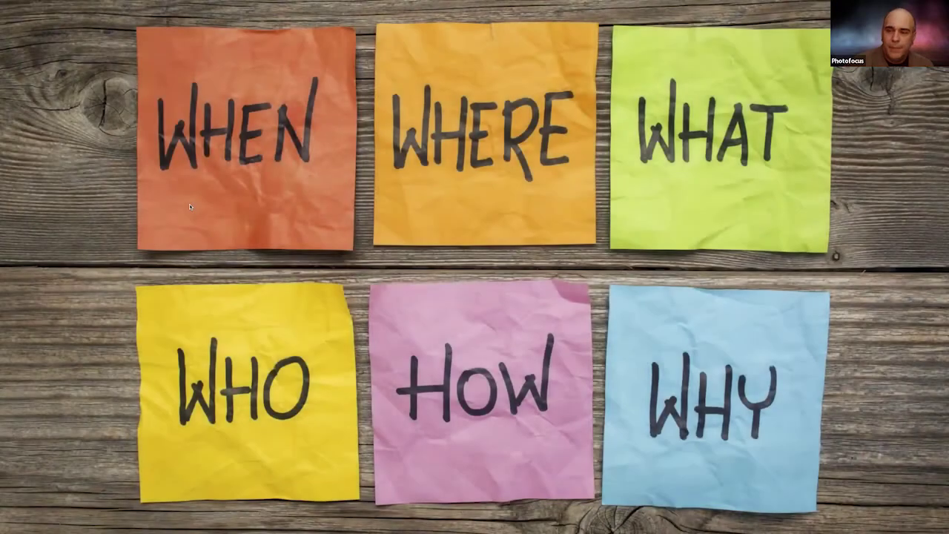
pyautogui.press('Right')
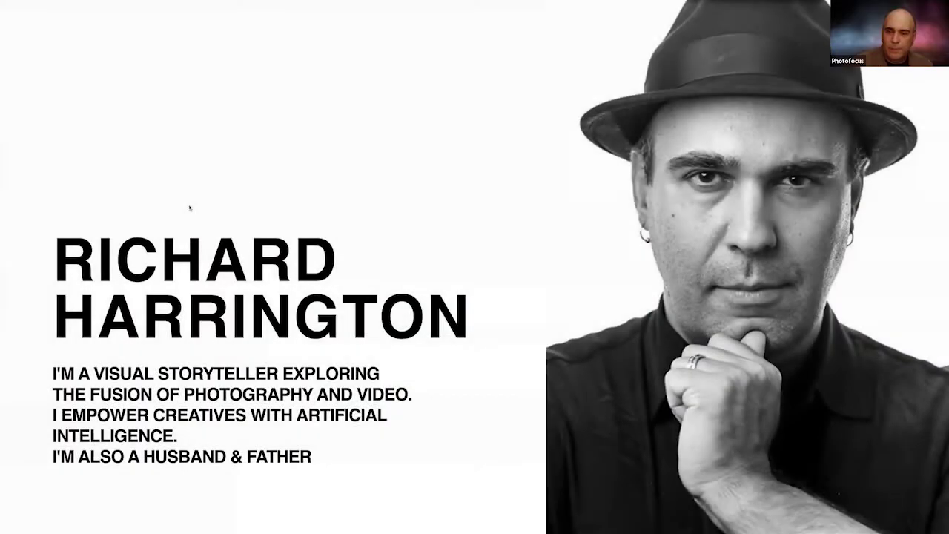
pyautogui.press('Right')
pyautogui.press('Left')
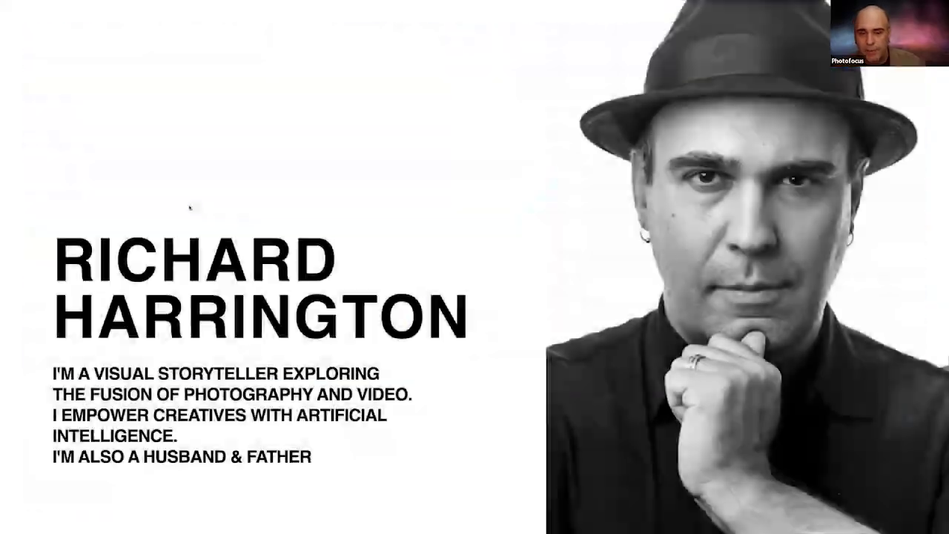
# Step: End the slideshow and minimize the Keynote, SoftRAID and Backblaze Backup windows to clear the desktop
pyautogui.press('Escape')
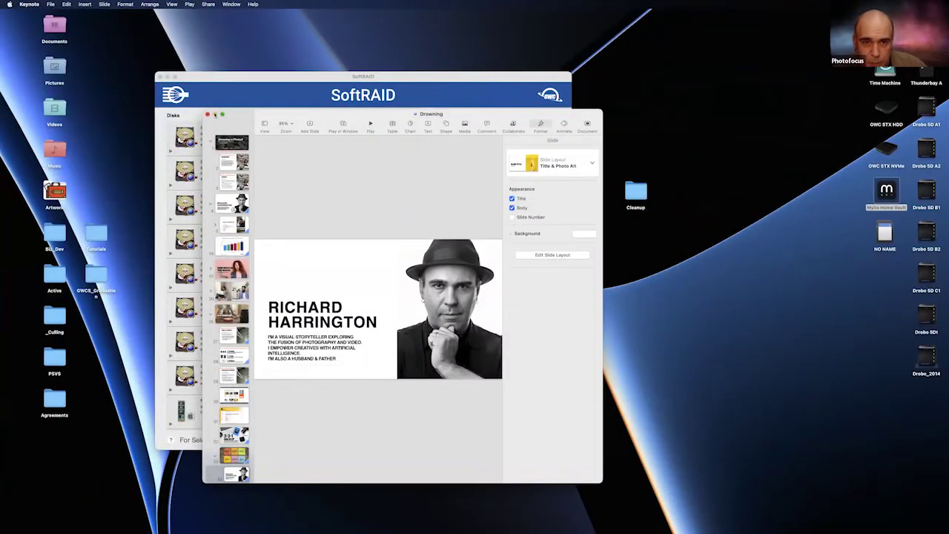
pyautogui.click(174, 117)
pyautogui.click(167, 78)
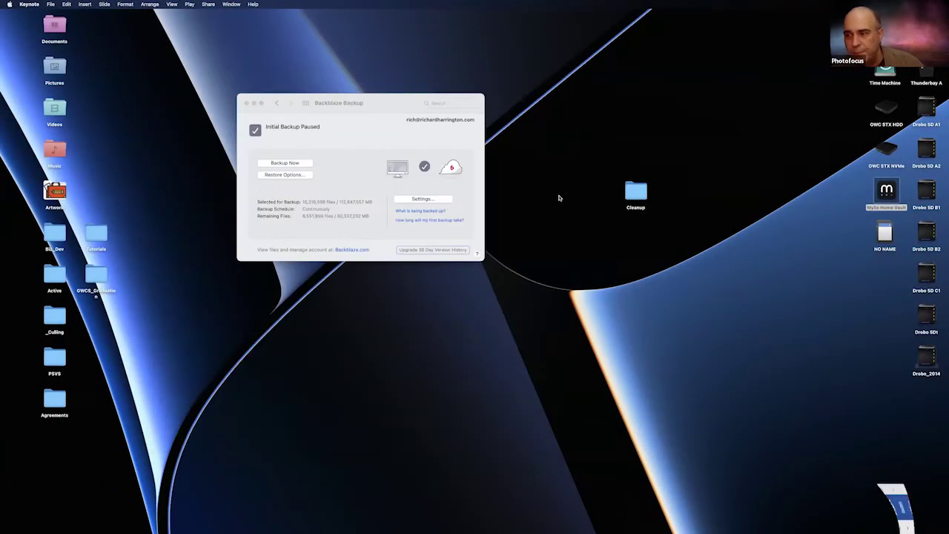
pyautogui.click(253, 103)
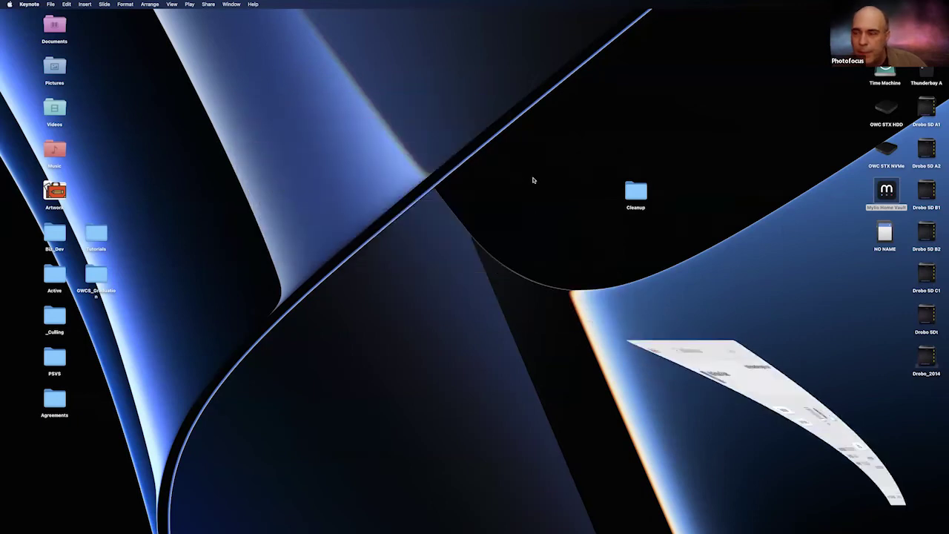
# Step: Switch to AfterShoot and create a new album
pyautogui.press('super+Tab')
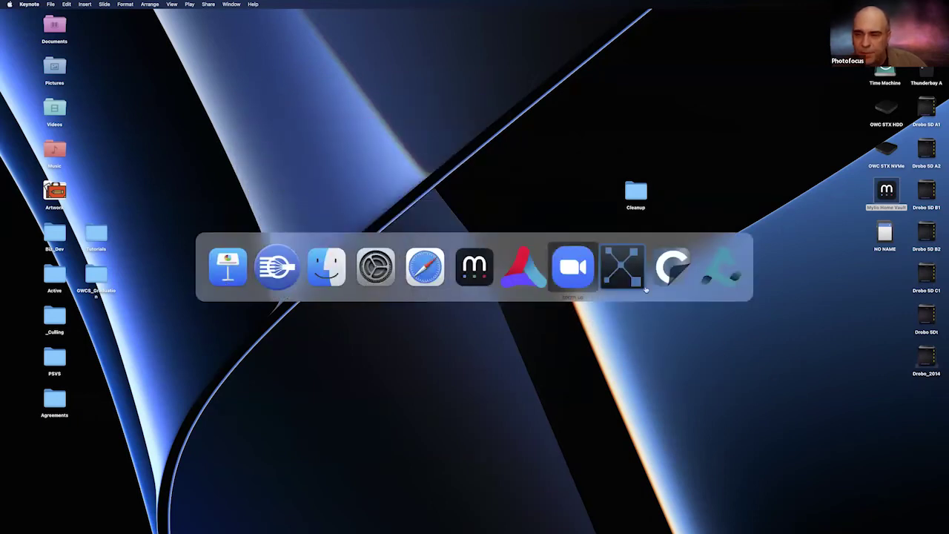
pyautogui.click(721, 284)
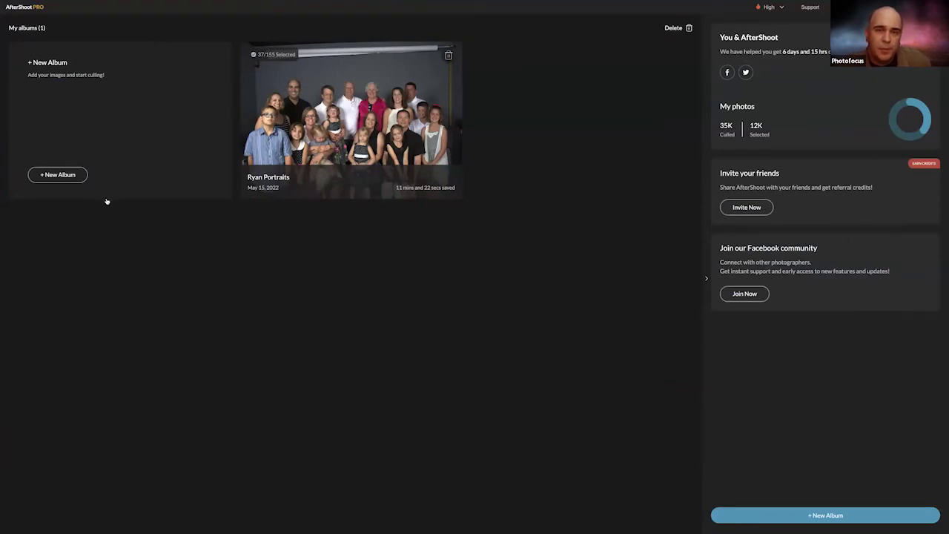
pyautogui.click(64, 175)
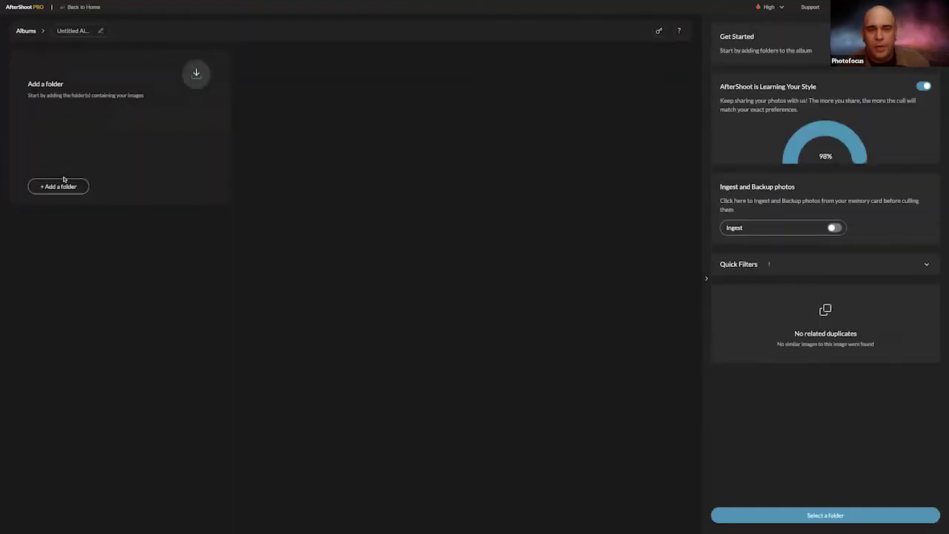
# Step: Search for the _Culling folder and import its subfolder ending in _Eagle into the new album
pyautogui.click(63, 186)
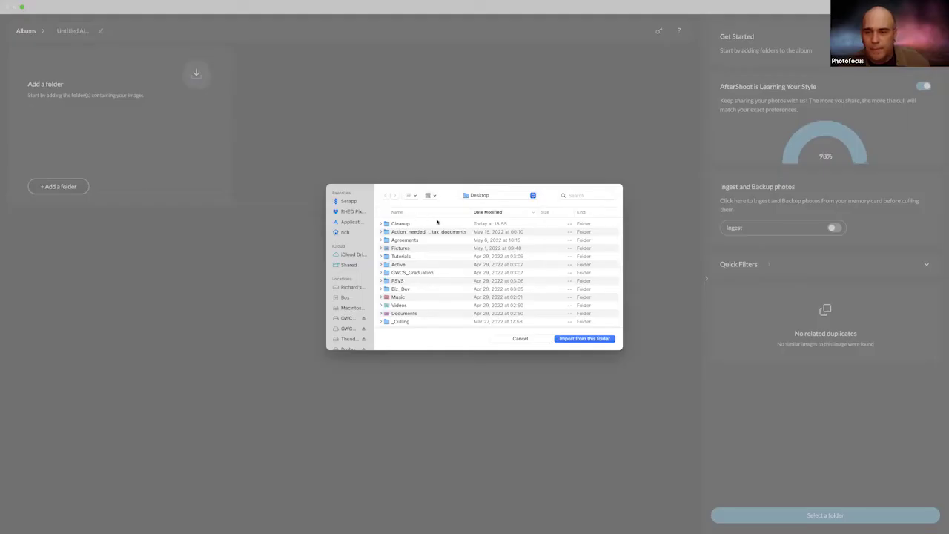
pyautogui.click(580, 196)
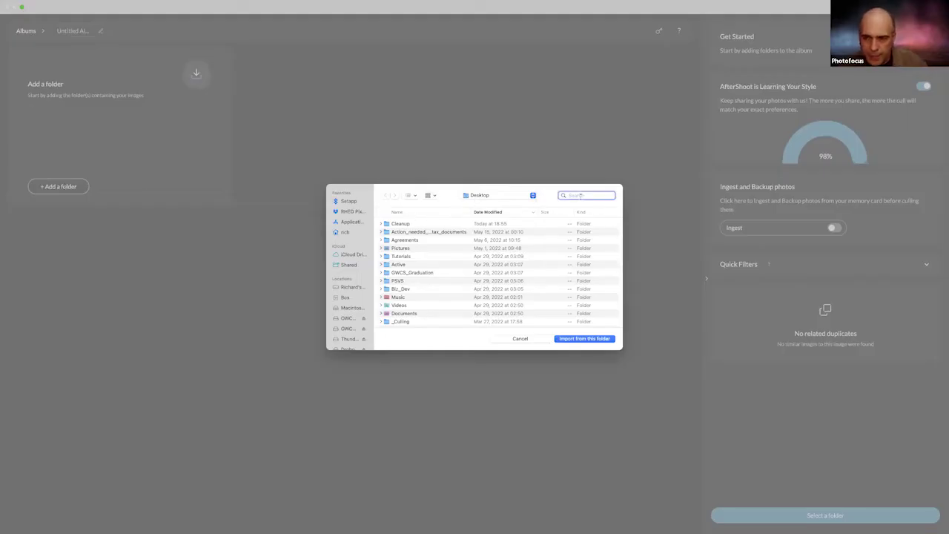
pyautogui.write('CULLIN')
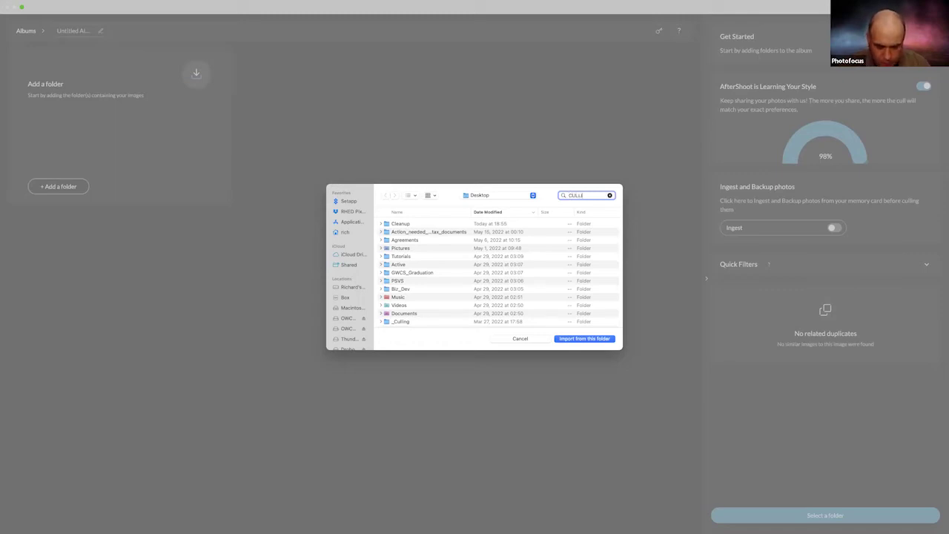
pyautogui.click(454, 236)
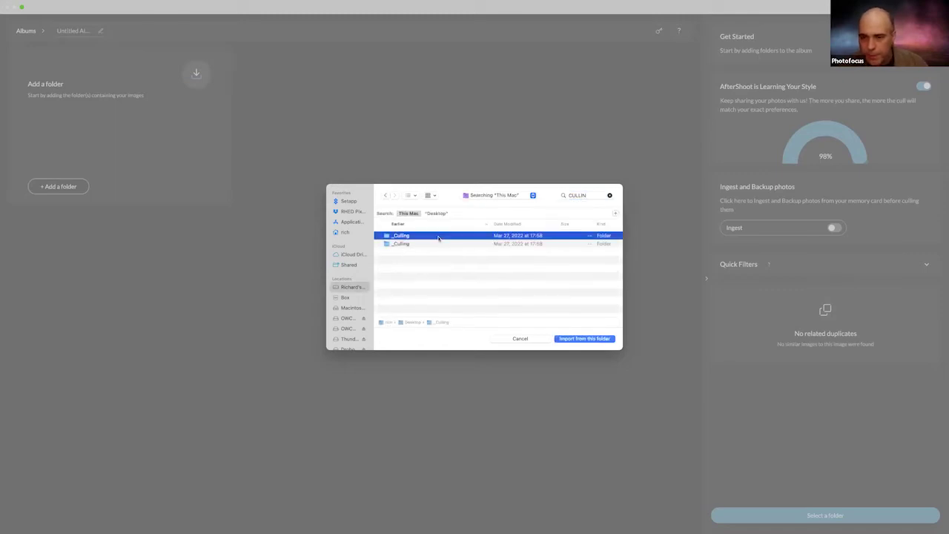
pyautogui.doubleClick(439, 235)
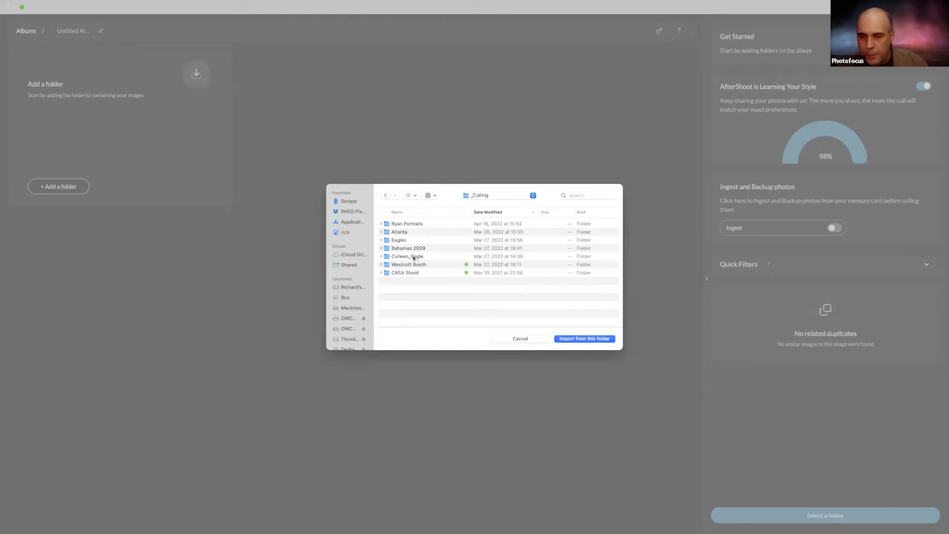
pyautogui.click(414, 258)
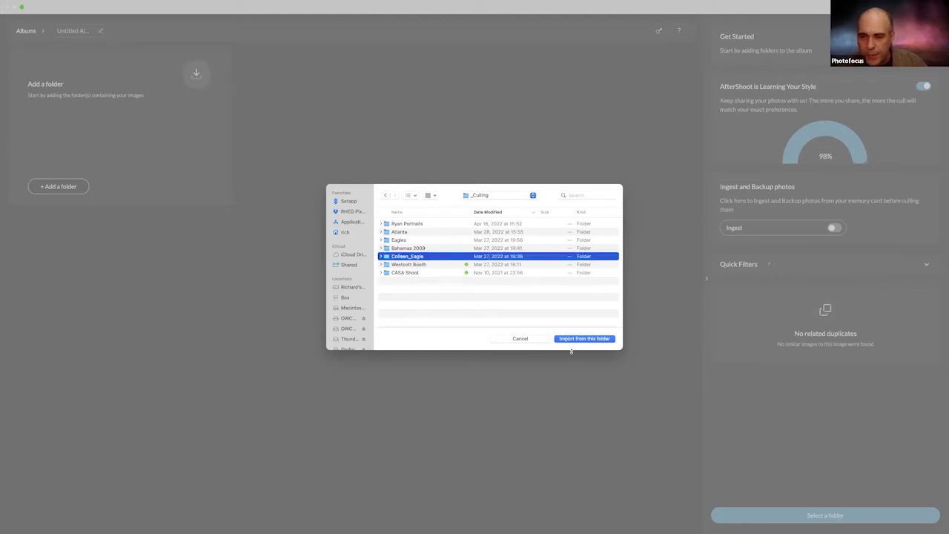
pyautogui.click(586, 339)
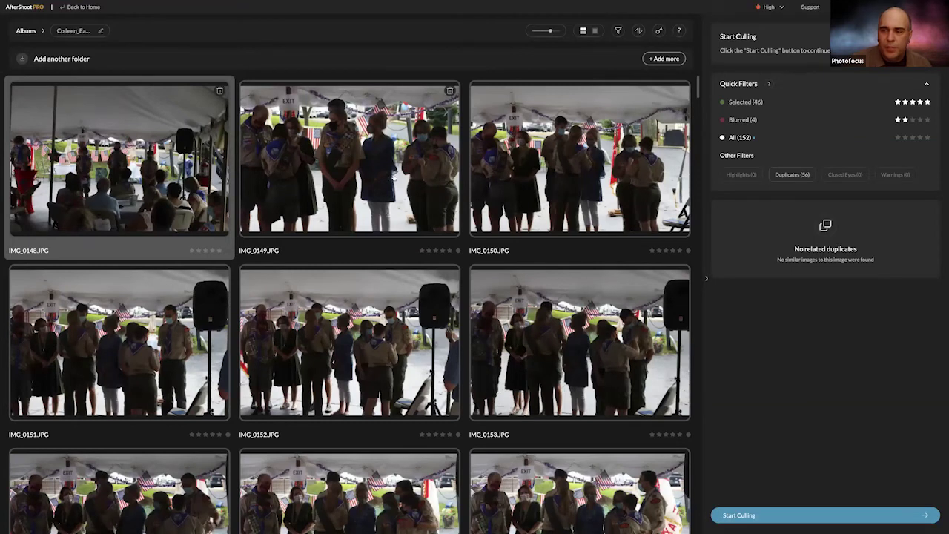
# Step: Bring up the culling preferences for the album and set Culling Blurred Photos to Moderate
pyautogui.click(761, 515)
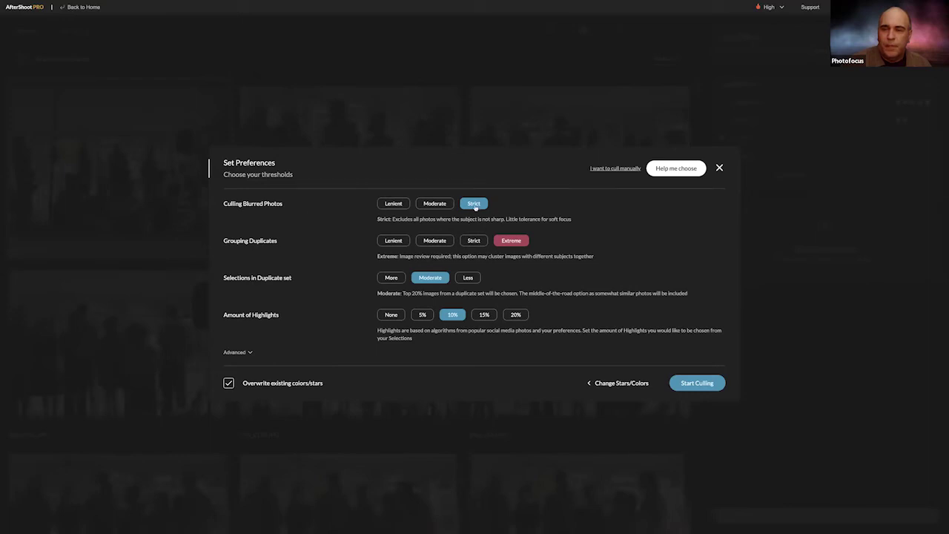
pyautogui.moveTo(476, 207)
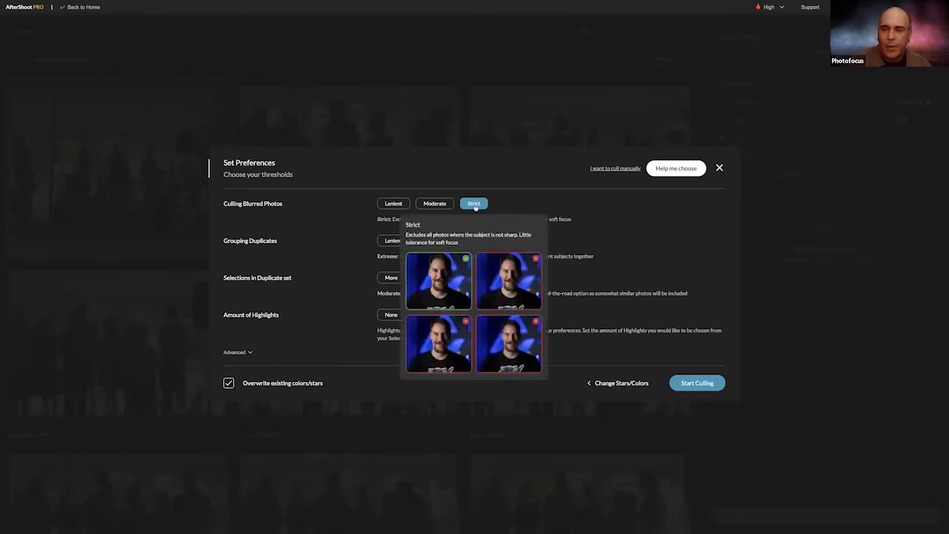
pyautogui.click(443, 207)
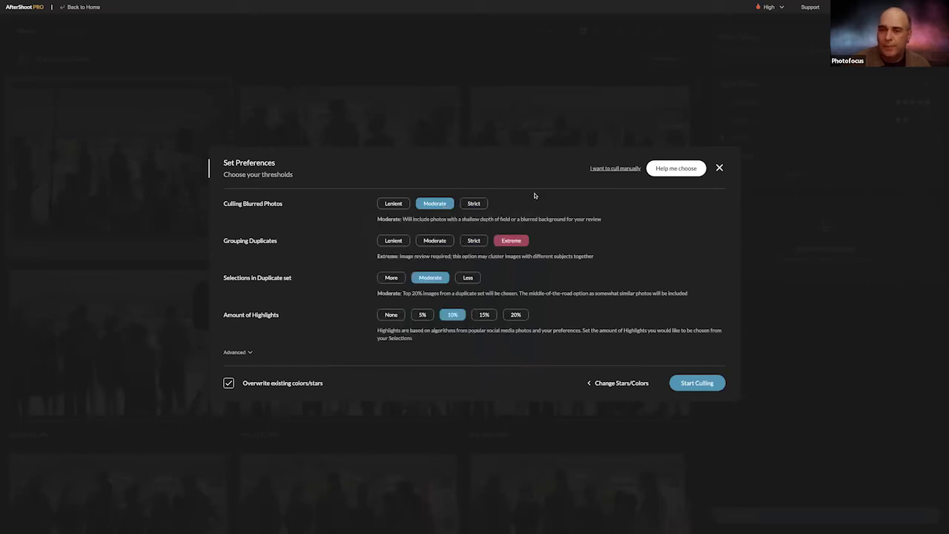
# Step: Compare the example previews for Grouping Duplicates, try the More and Moderate duplicate selection levels, and set Selections in Duplicate set to Less
pyautogui.moveTo(449, 244)
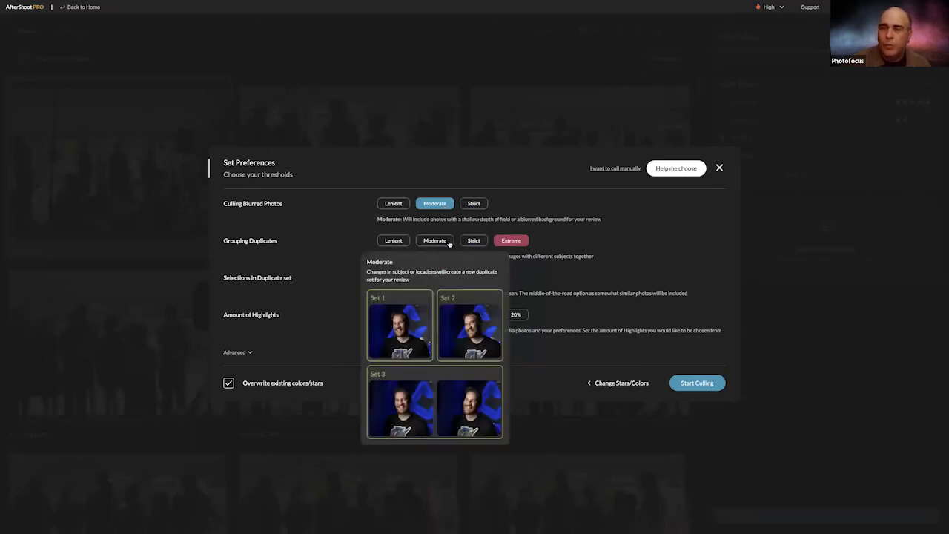
pyautogui.moveTo(400, 244)
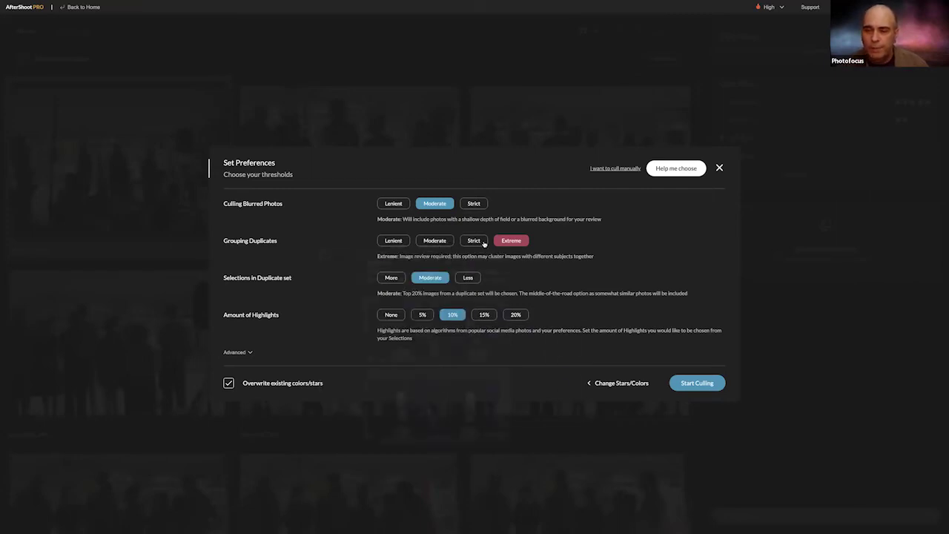
pyautogui.moveTo(509, 244)
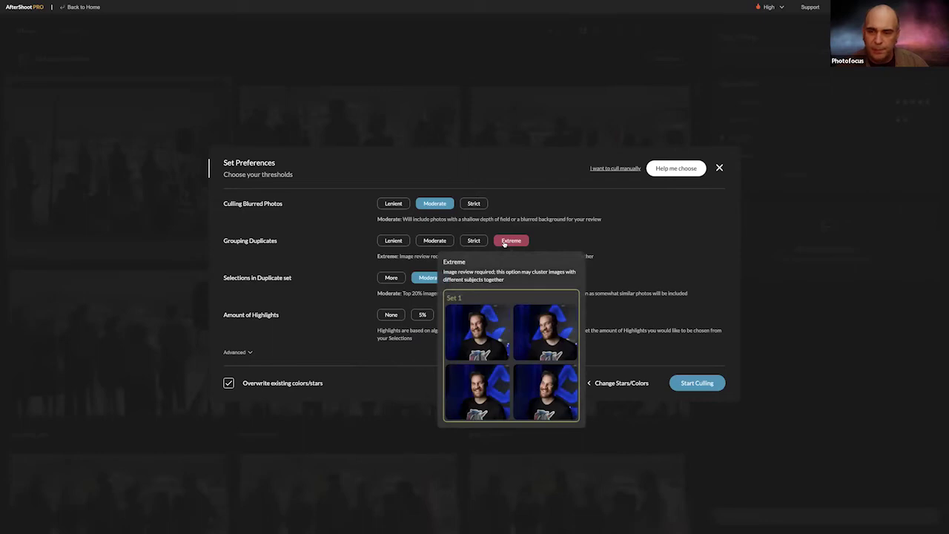
pyautogui.click(387, 284)
pyautogui.moveTo(479, 283)
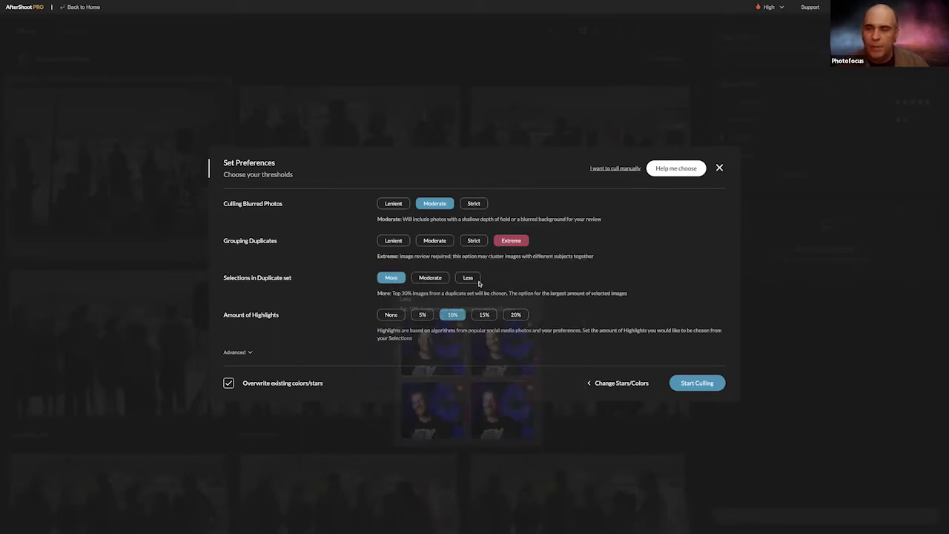
pyautogui.click(432, 278)
pyautogui.click(467, 278)
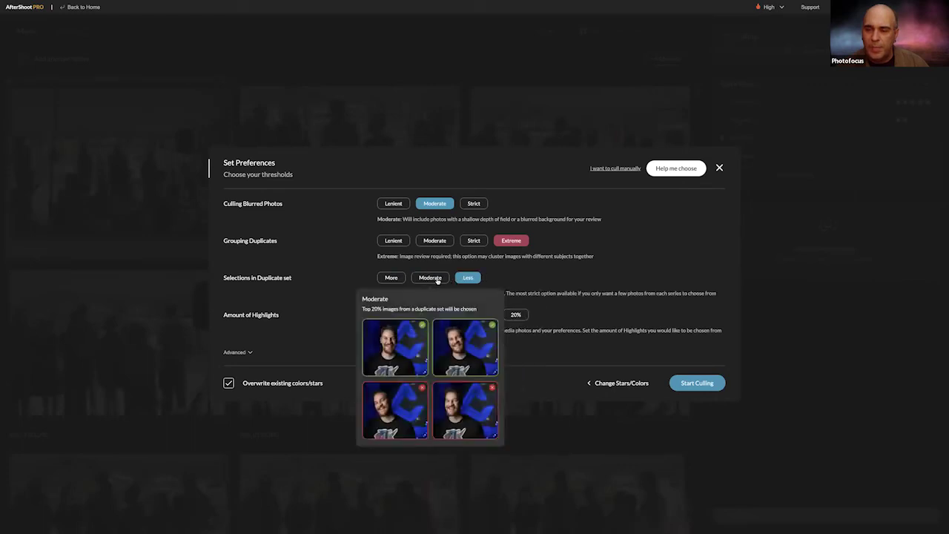
# Step: Set Selections in Duplicate set to Moderate, show the advanced detection filters, and start culling the album
pyautogui.click(438, 279)
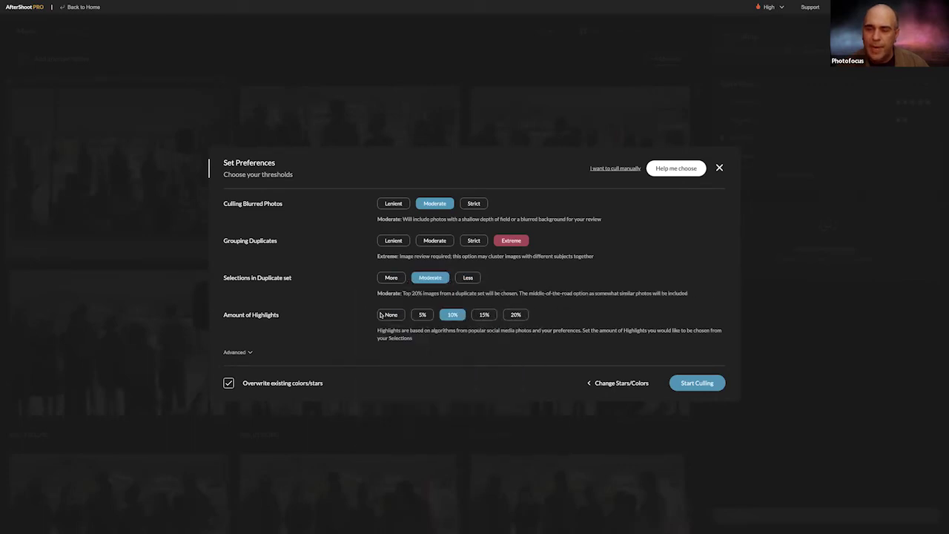
pyautogui.click(249, 353)
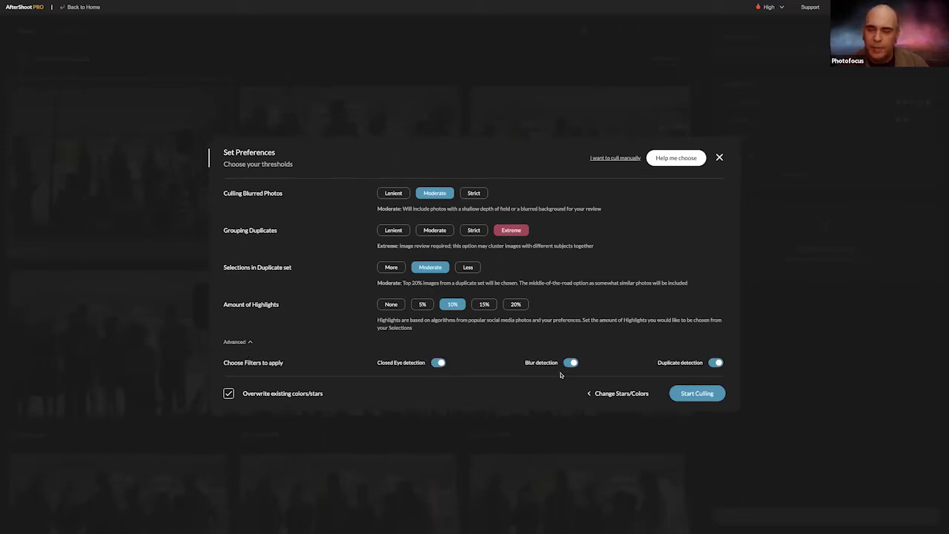
pyautogui.click(697, 394)
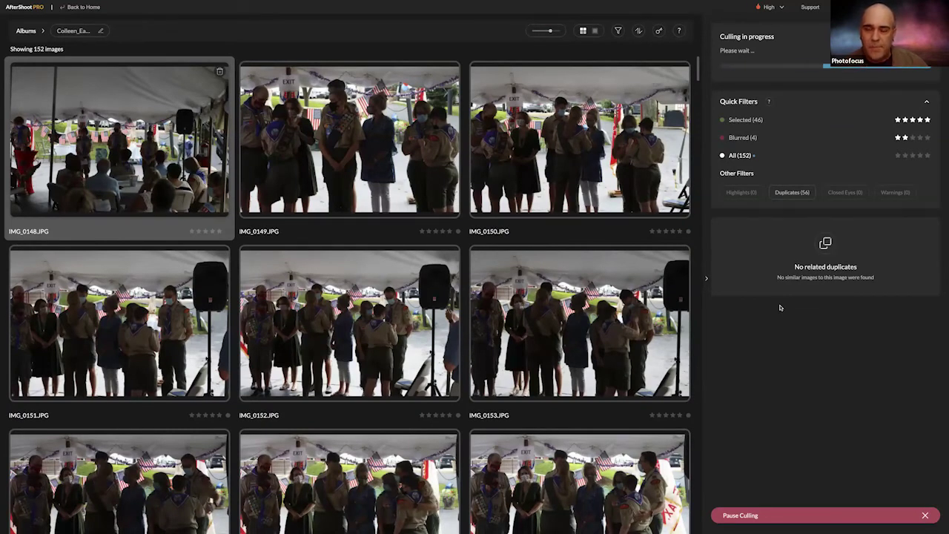
pyautogui.press('capslock')
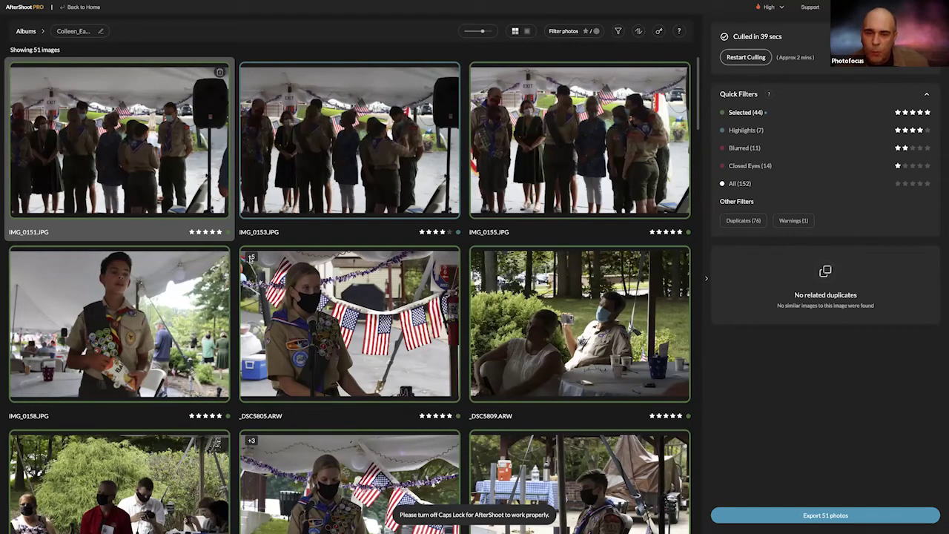
# Step: Open the duplicates of _DSC5805.ARW in single-image view and compare them, including _DSC5803, _DSC5806 and _DSC5807, with the five-star pick
pyautogui.click(252, 257)
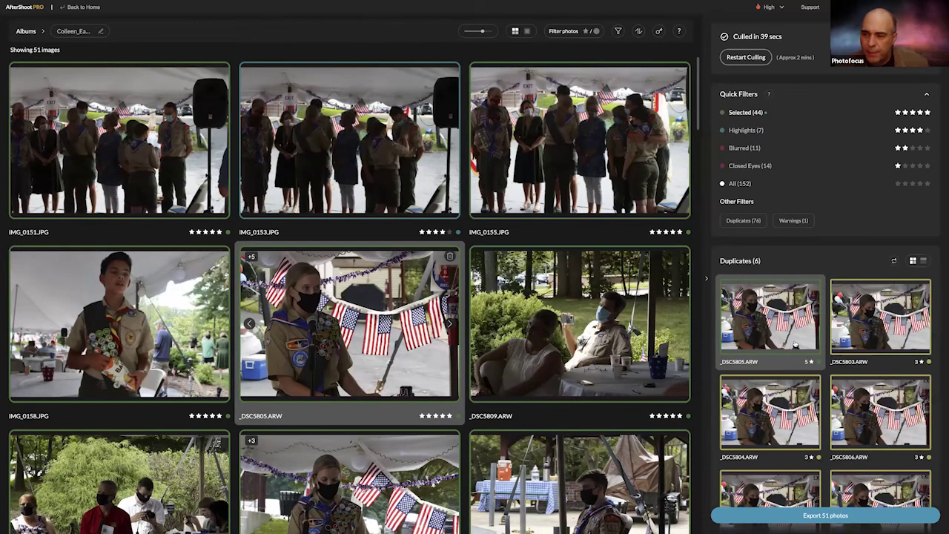
pyautogui.doubleClick(866, 330)
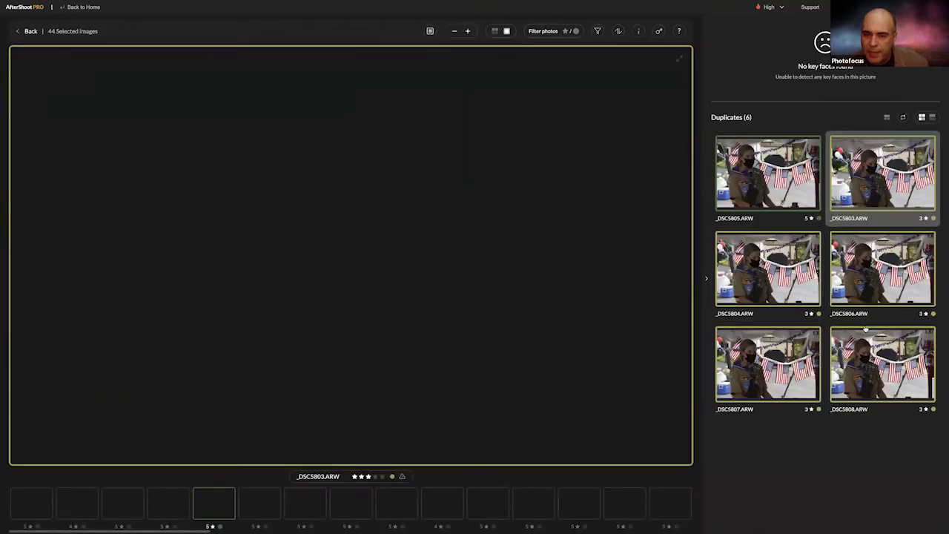
pyautogui.scroll(-1, 803, 391)
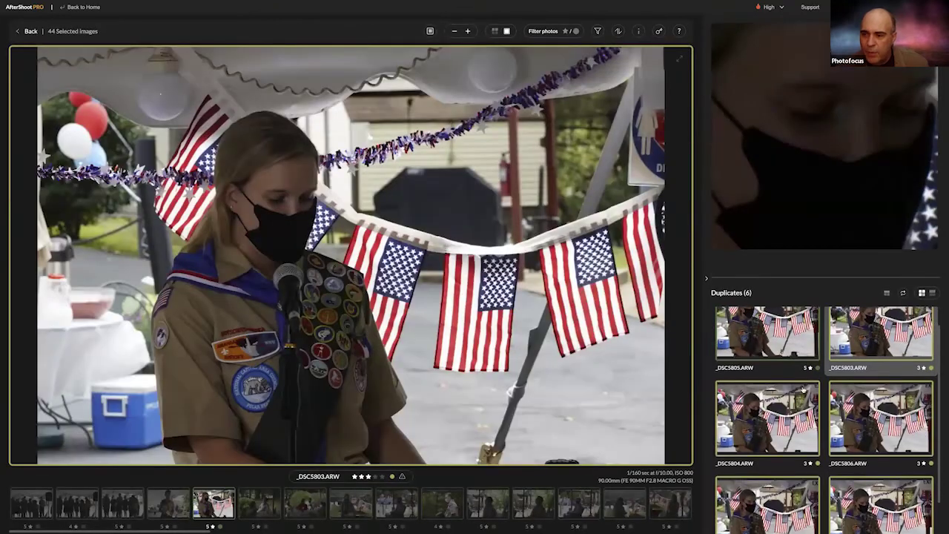
pyautogui.click(776, 395)
pyautogui.click(843, 399)
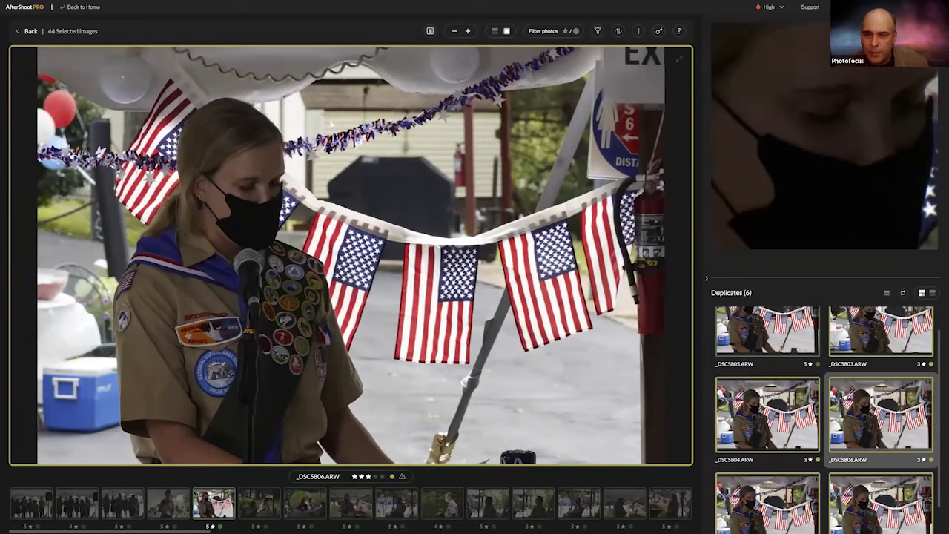
pyautogui.scroll(-1, 843, 399)
pyautogui.click(855, 461)
pyautogui.click(786, 467)
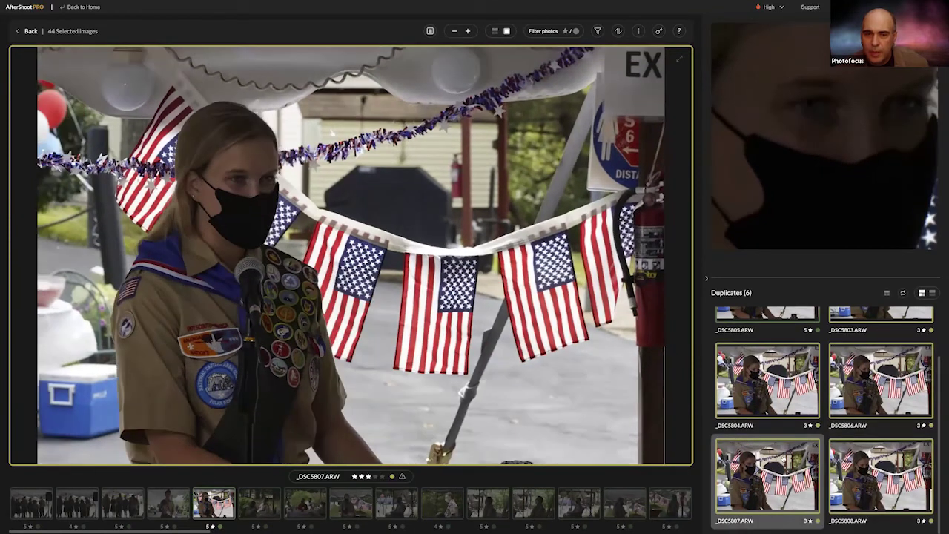
pyautogui.scroll(2, 771, 400)
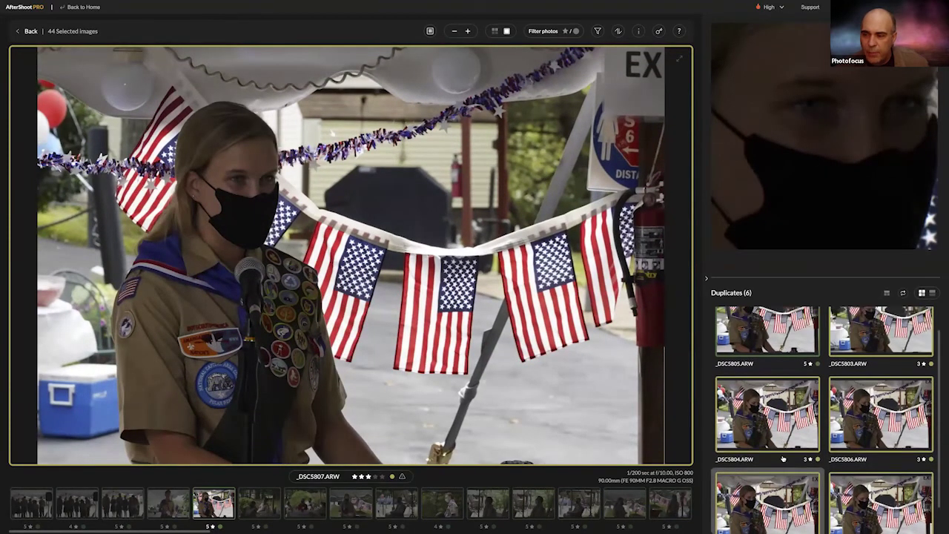
pyautogui.click(756, 354)
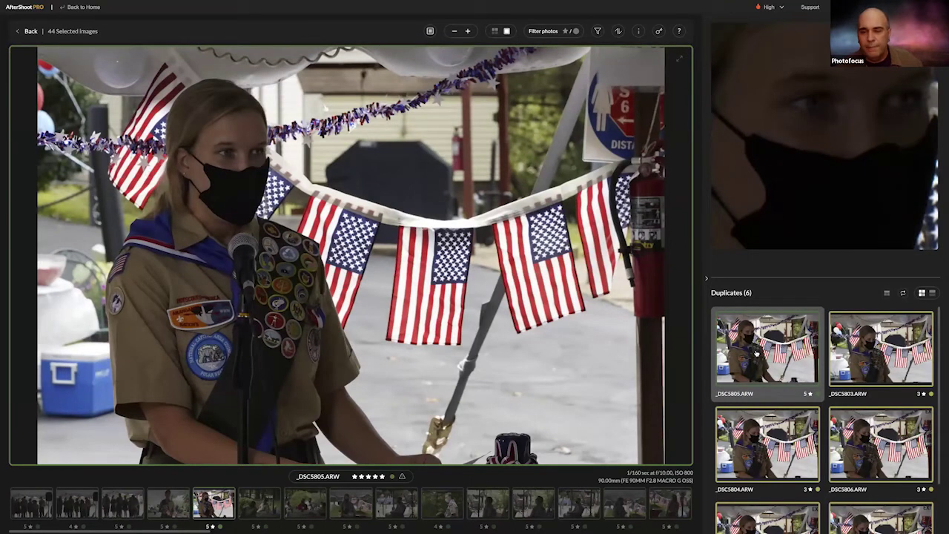
# Step: Review the selected photos _DSC5809, _DSC5811 and _DSC5814, and look through the rest of the filmstrip to its end
pyautogui.click(258, 503)
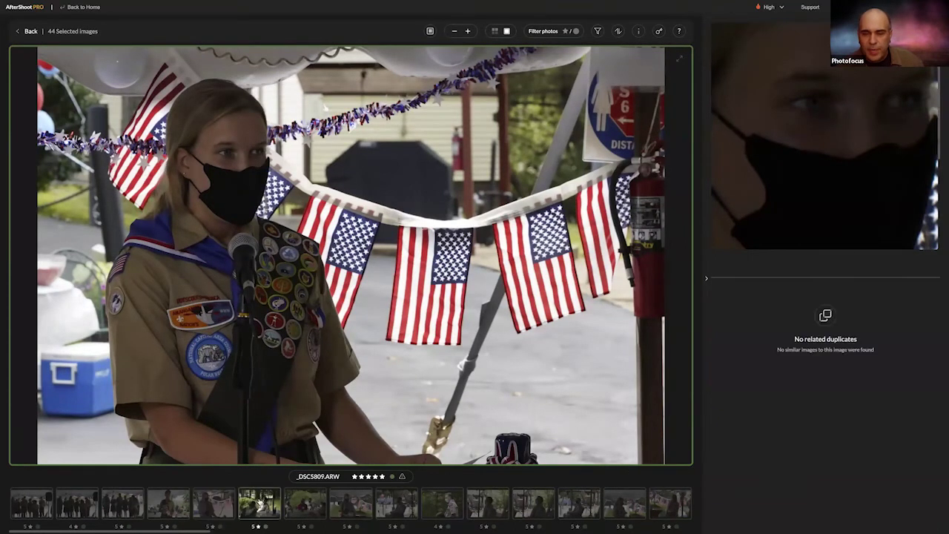
pyautogui.click(292, 504)
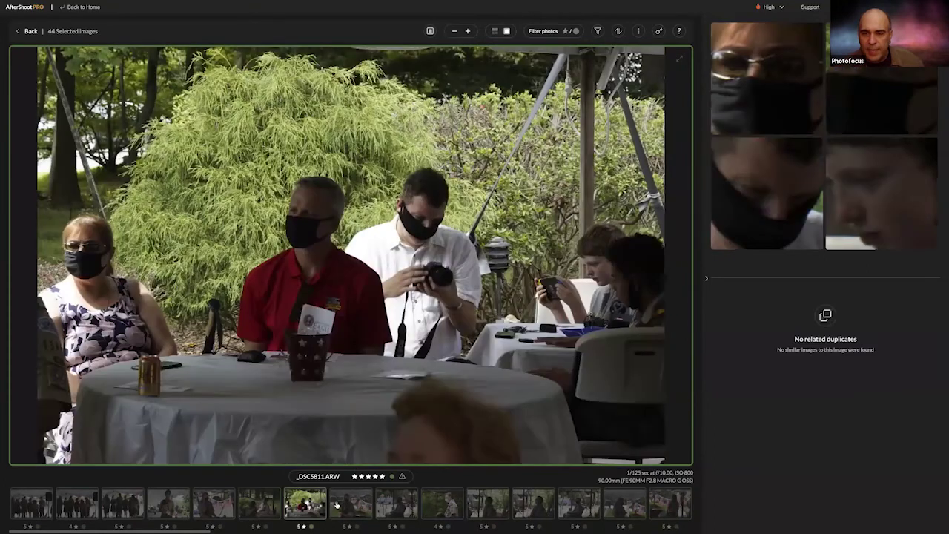
pyautogui.click(335, 505)
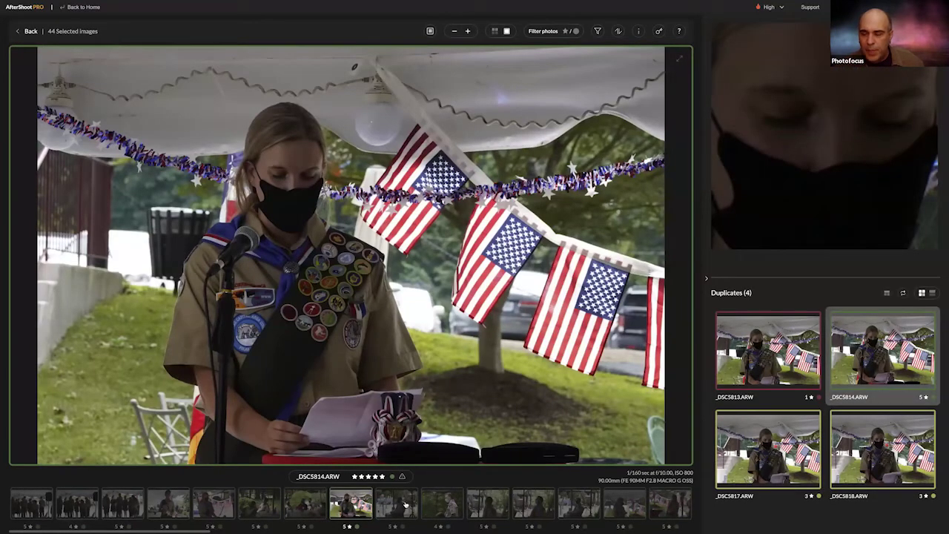
pyautogui.hscroll(2, 404, 505)
pyautogui.hscroll(5, 403, 505)
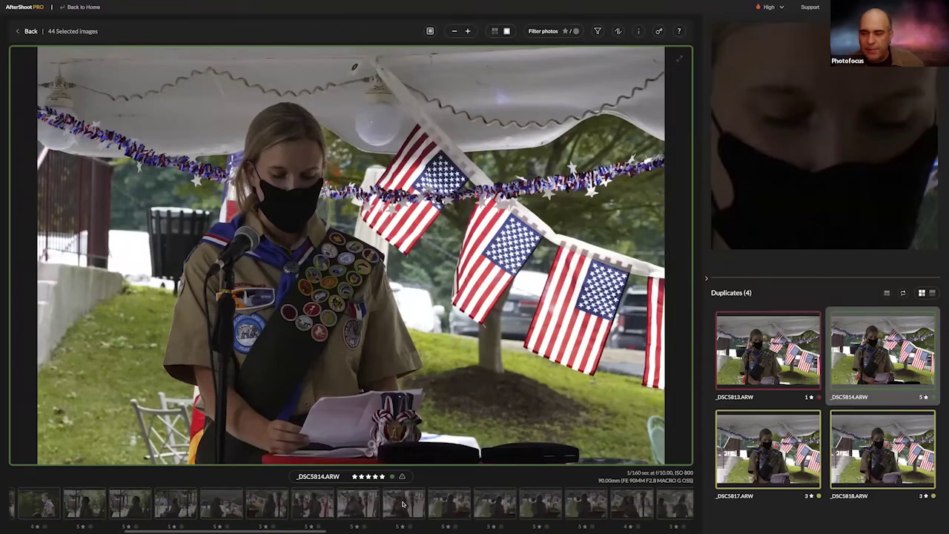
pyautogui.hscroll(5, 420, 504)
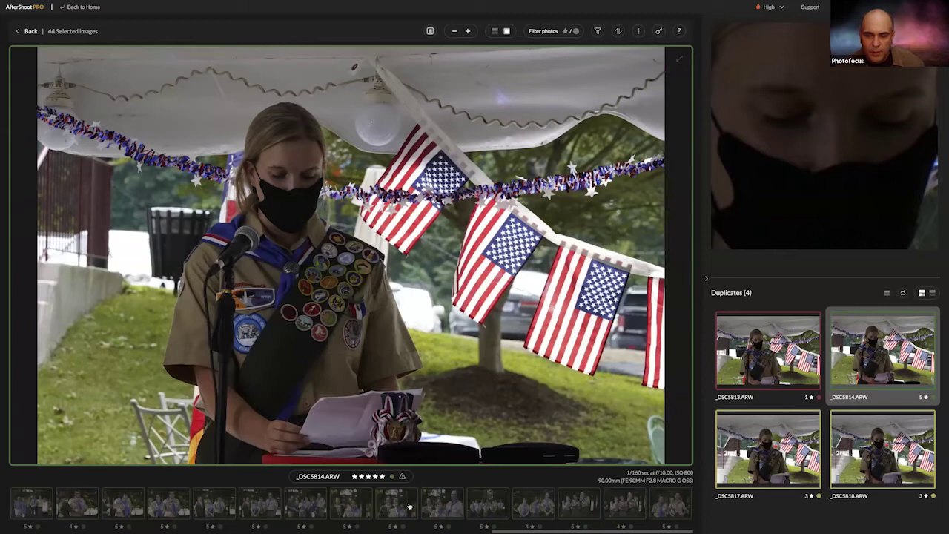
# Step: Go back through the late portraits to _DSC5863.ARW and compare it with its duplicates _DSC5864.ARW and _DSC5862.ARW
pyautogui.click(175, 508)
pyautogui.press('Left')
pyautogui.press('Left')
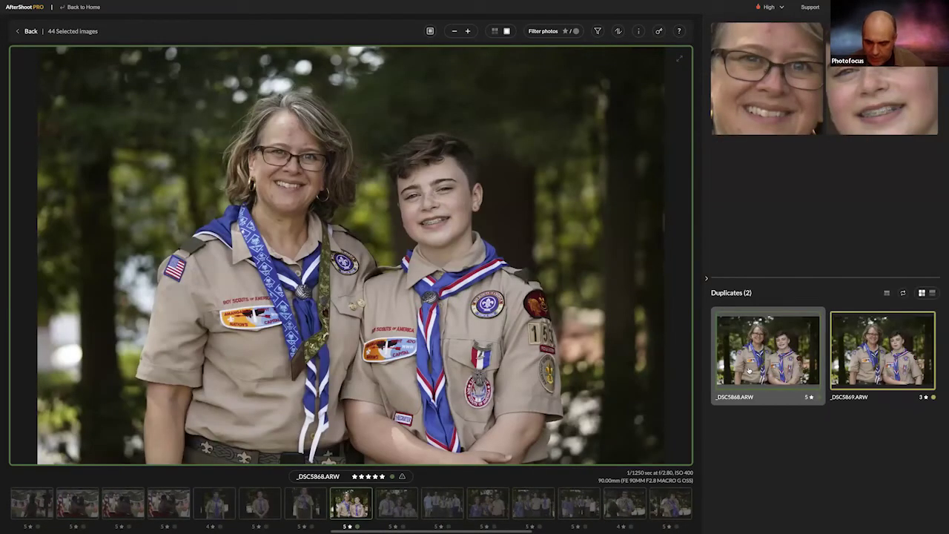
pyautogui.press('Left')
pyautogui.press('Left')
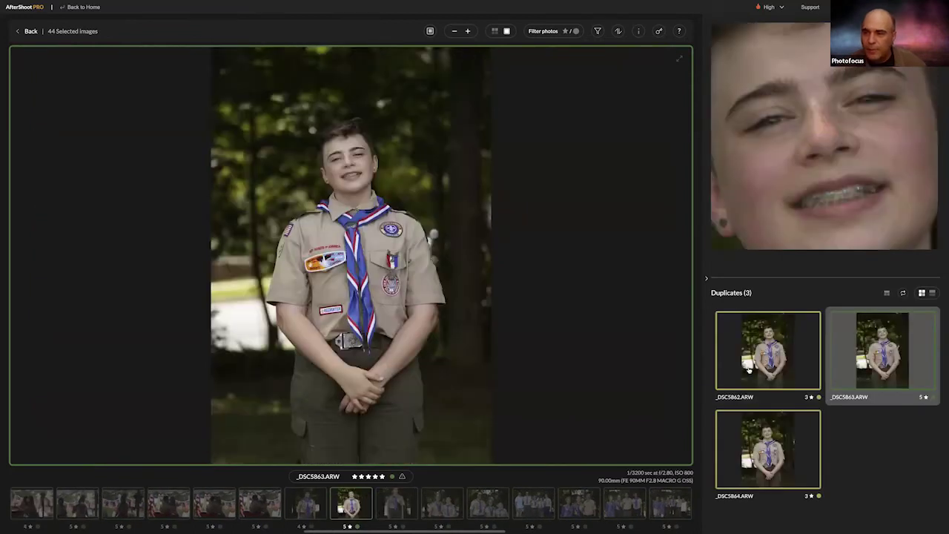
pyautogui.click(776, 437)
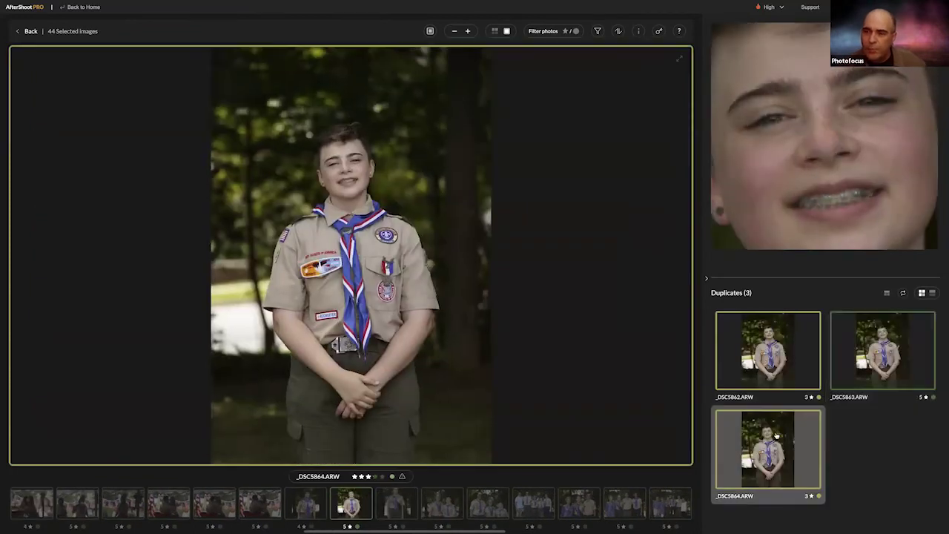
pyautogui.click(760, 358)
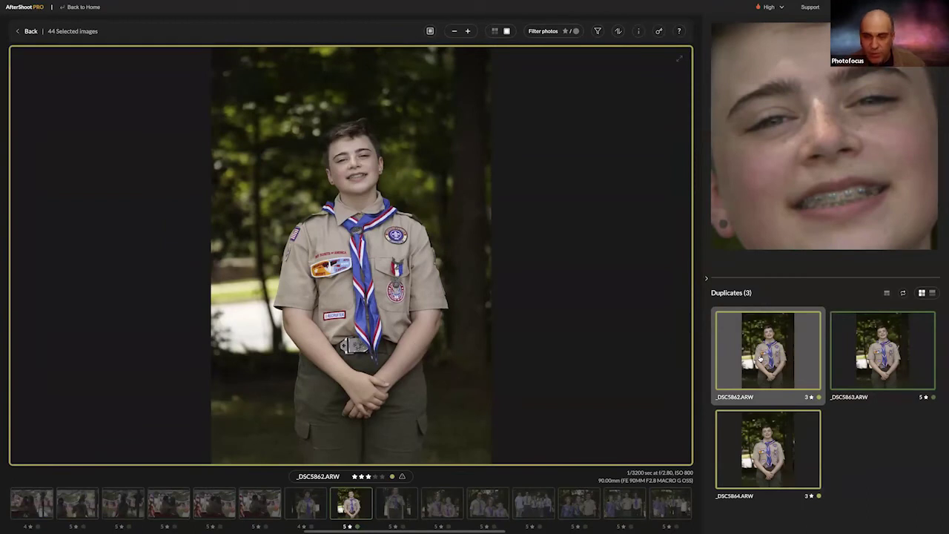
# Step: Step back through the earlier selected photos to the hugging shot _DSC5848.ARW and return to the album's grid view
pyautogui.press('Left')
pyautogui.press('Left')
pyautogui.press('Left')
pyautogui.press('Left')
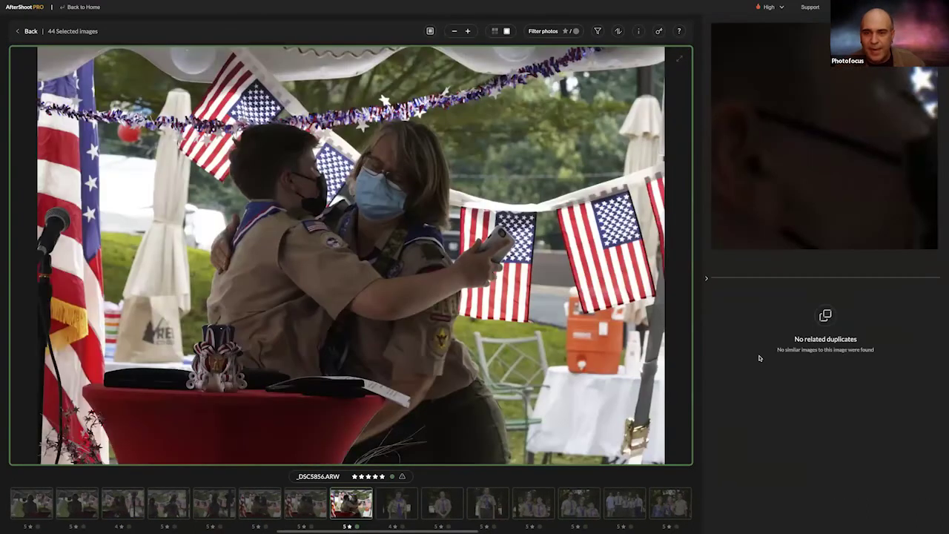
pyautogui.press('Left')
pyautogui.press('Left')
pyautogui.press('Left')
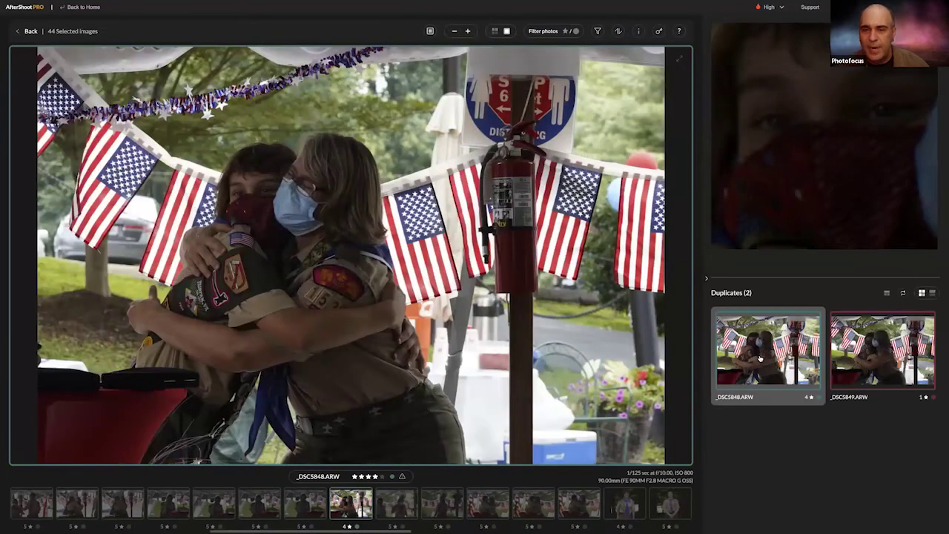
pyautogui.press('Escape')
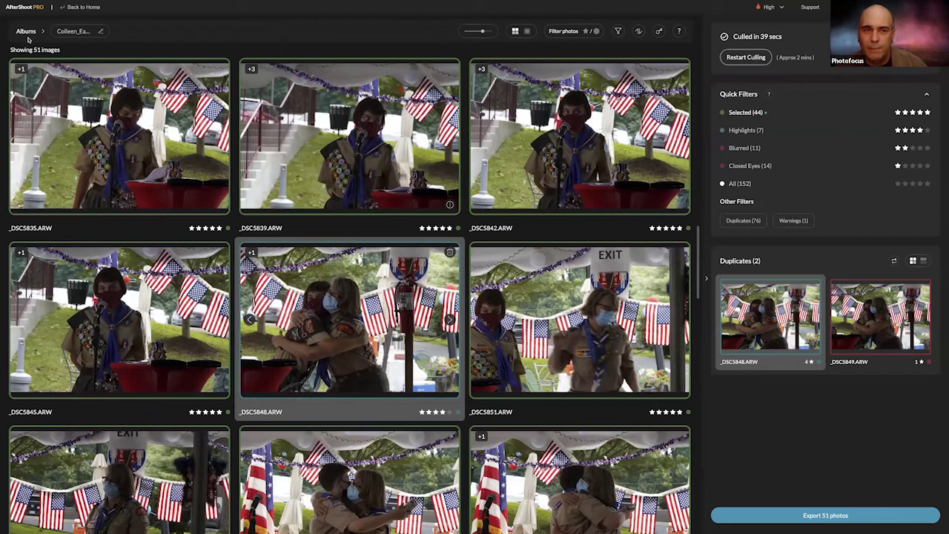
# Step: Create another album from the albums overview and import the Eagles folder from _Culling into it
pyautogui.click(31, 33)
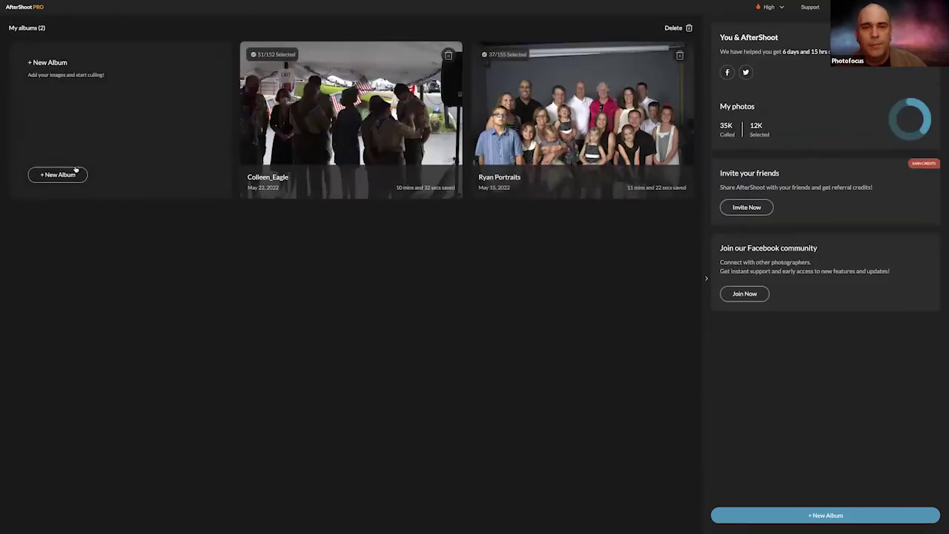
pyautogui.click(66, 175)
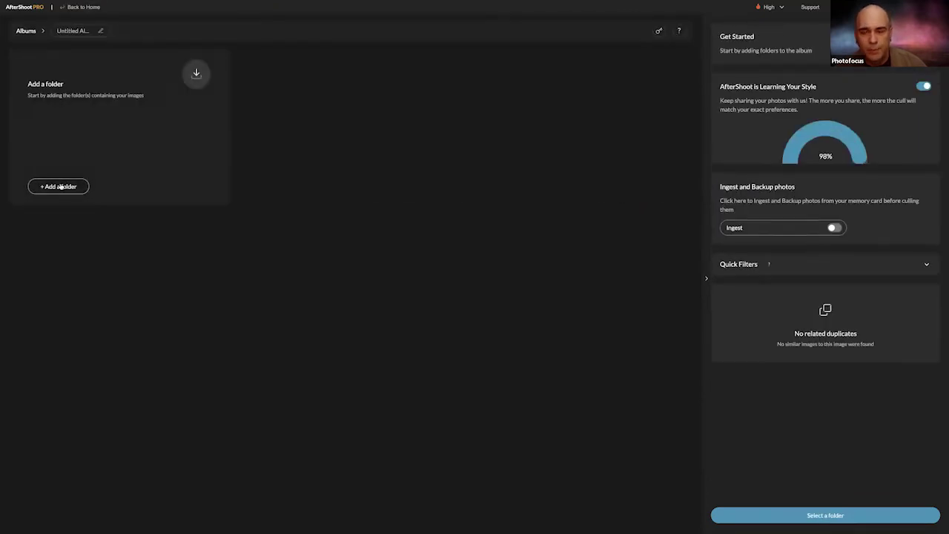
pyautogui.click(62, 186)
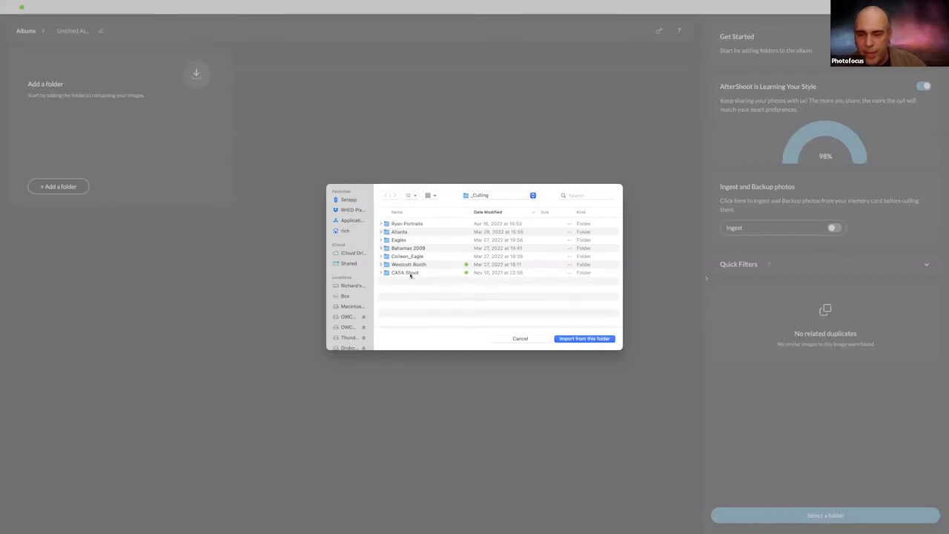
pyautogui.click(397, 241)
pyautogui.click(557, 338)
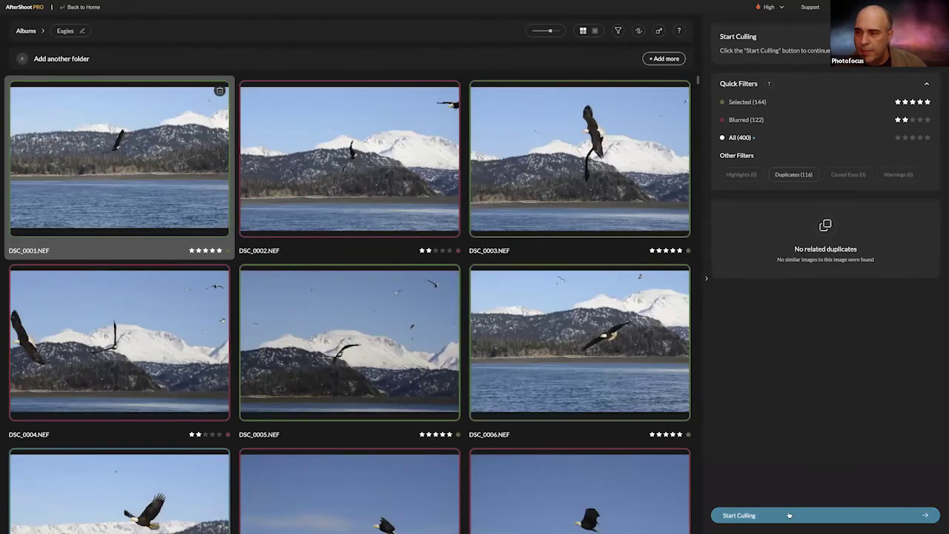
# Step: Set Culling Blurred Photos to Strict and Selections in Duplicate set to Less for the Eagles album, and start culling
pyautogui.click(789, 515)
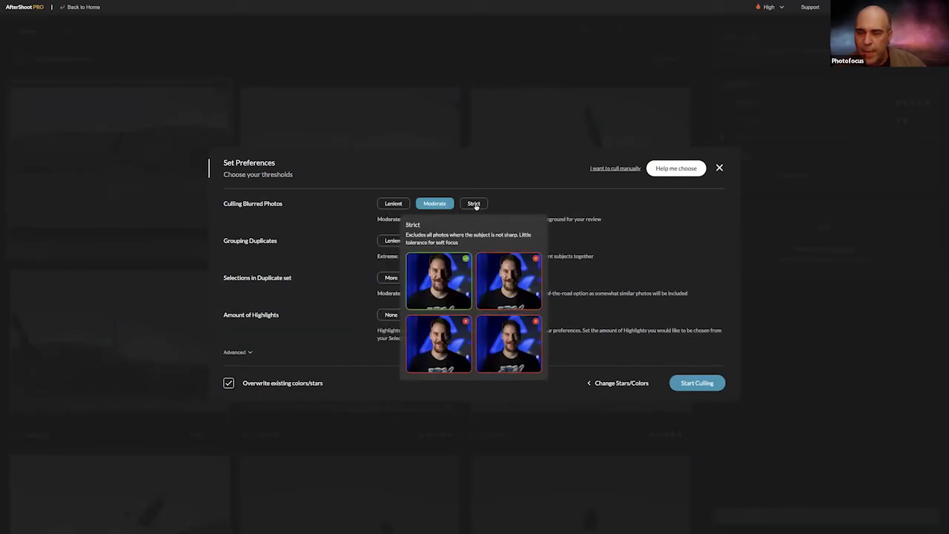
pyautogui.click(475, 204)
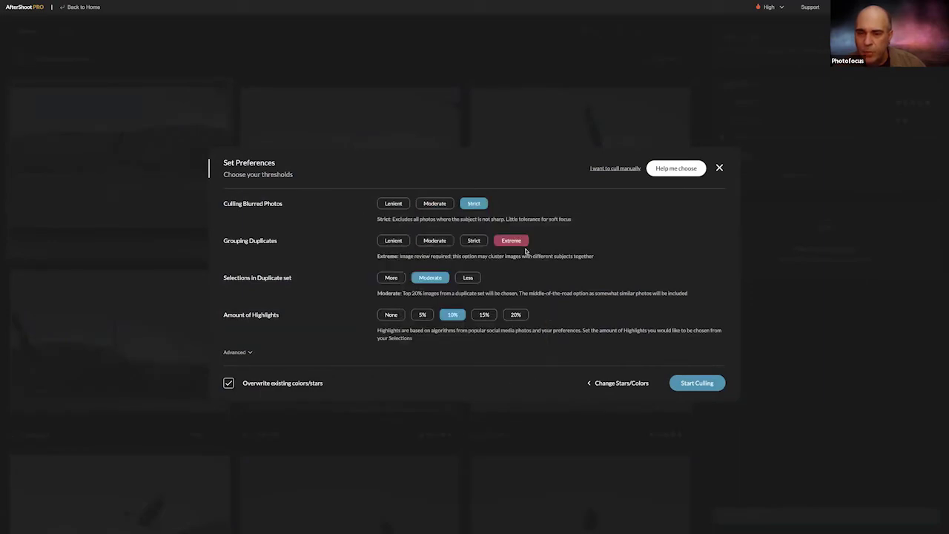
pyautogui.moveTo(501, 246)
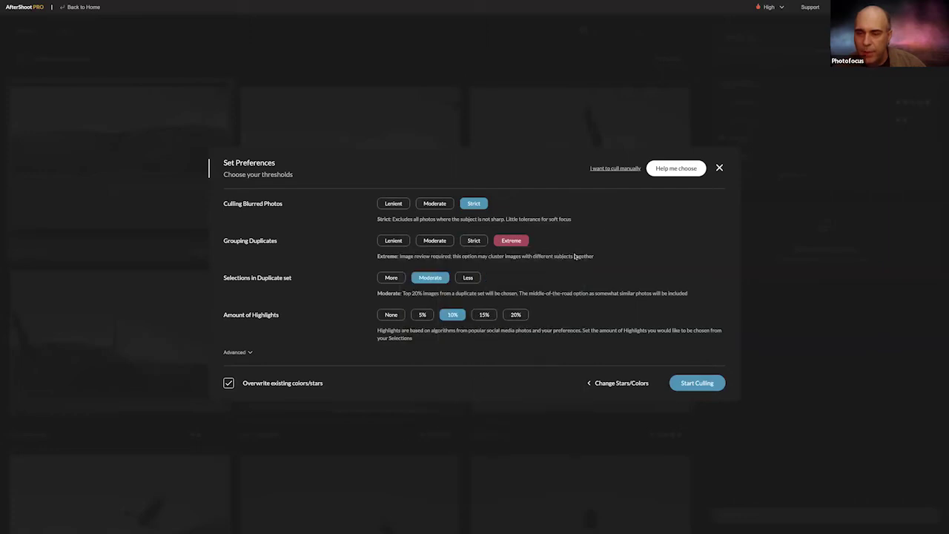
pyautogui.click(468, 277)
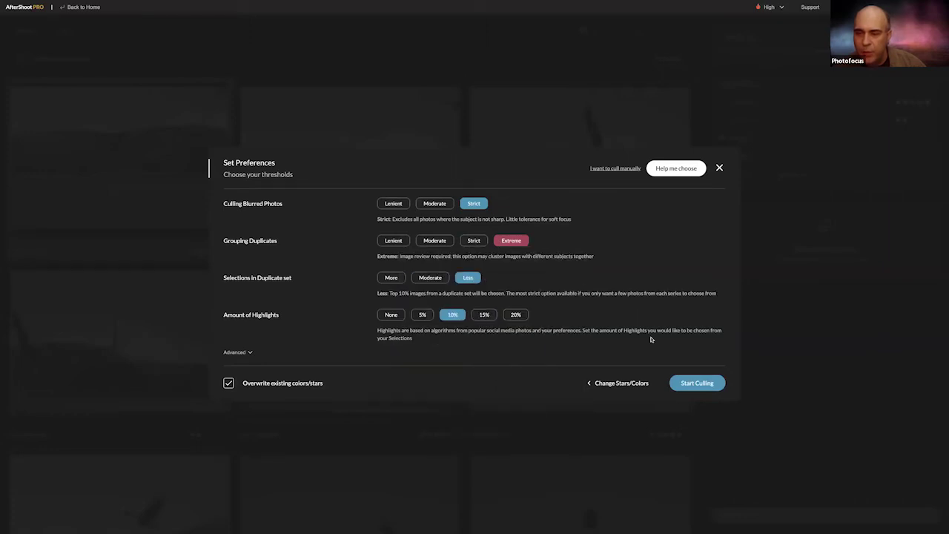
pyautogui.click(698, 385)
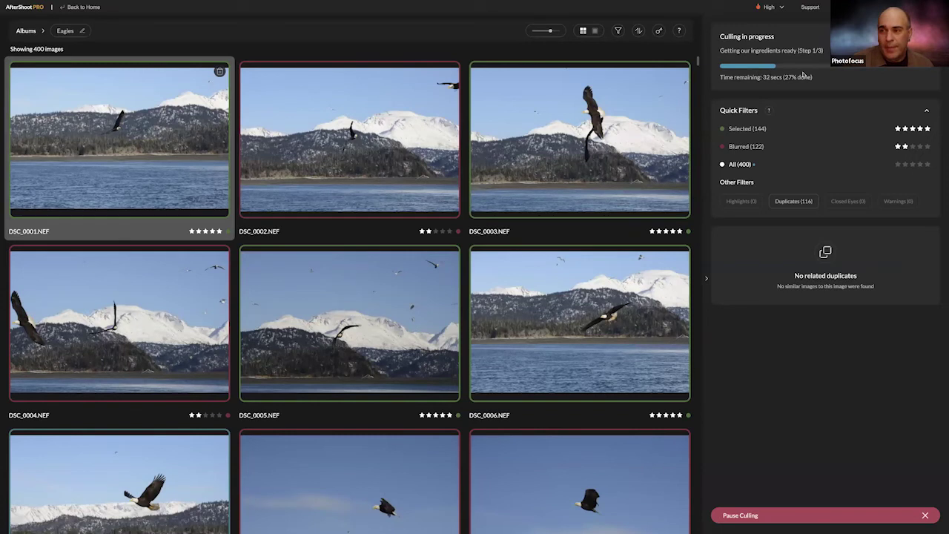
# Step: View the Low, Medium and High performance levels while the Eagles album is being culled, and close the list
pyautogui.click(779, 8)
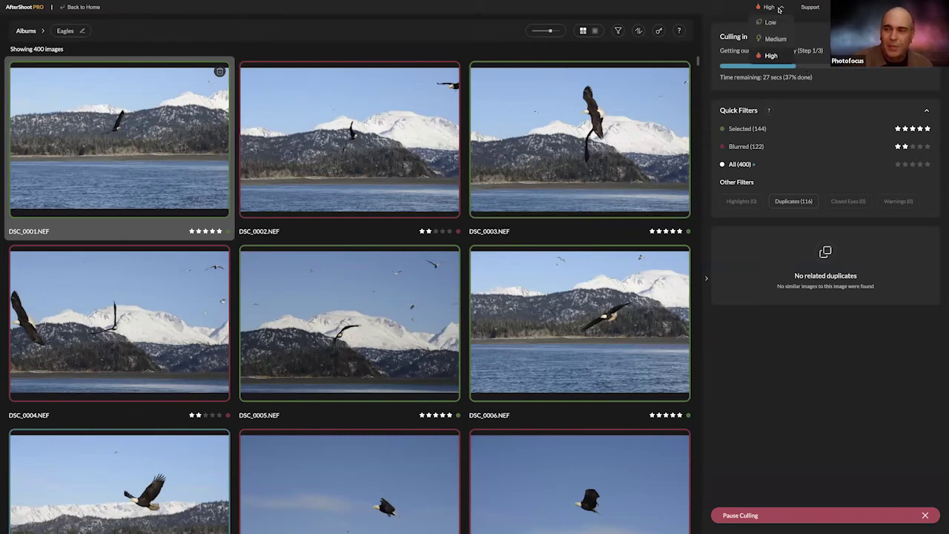
pyautogui.click(727, 11)
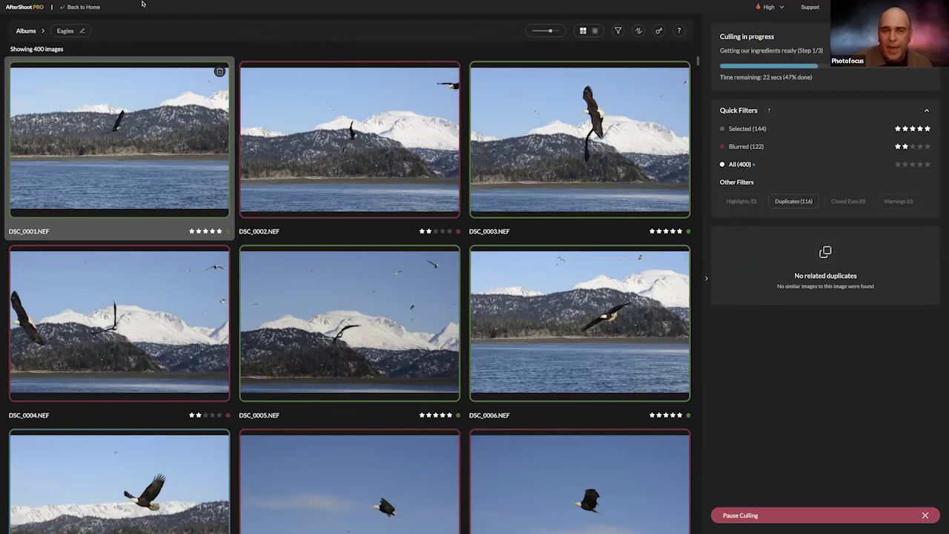
pyautogui.moveTo(141, 4)
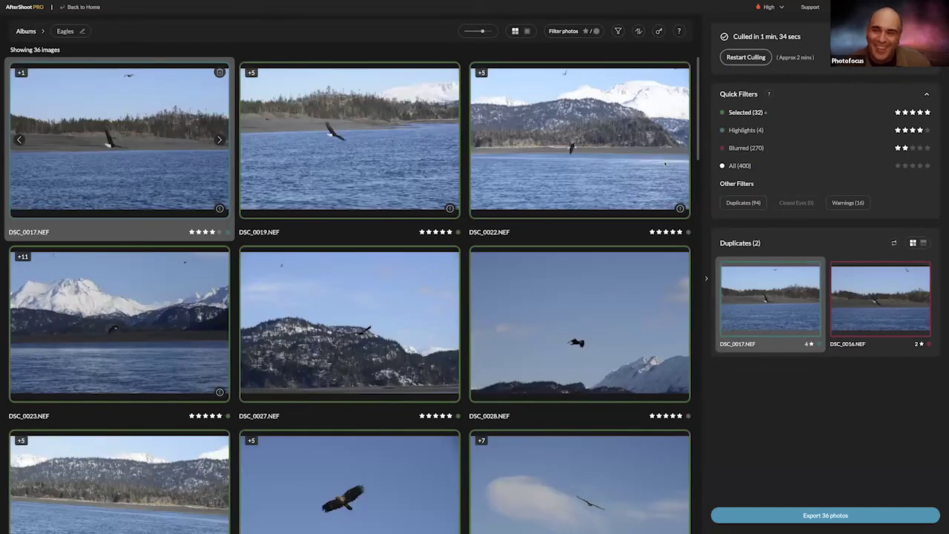
# Step: Review the selected photos of the culled Eagles album down to the last row, showing the duplicates of DSC_0061.NEF along the way
pyautogui.scroll(-2, 480, 229)
pyautogui.scroll(-5, 481, 229)
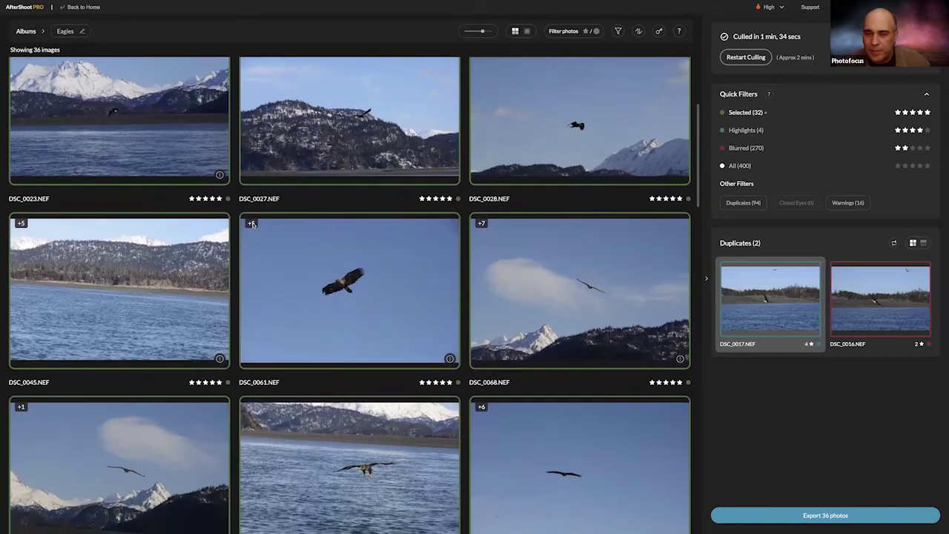
pyautogui.click(252, 224)
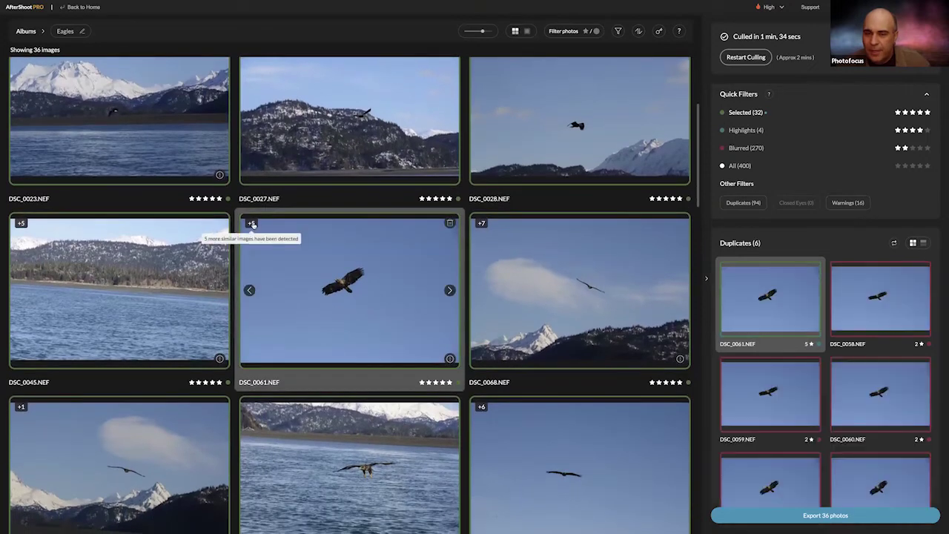
pyautogui.scroll(-10, 314, 252)
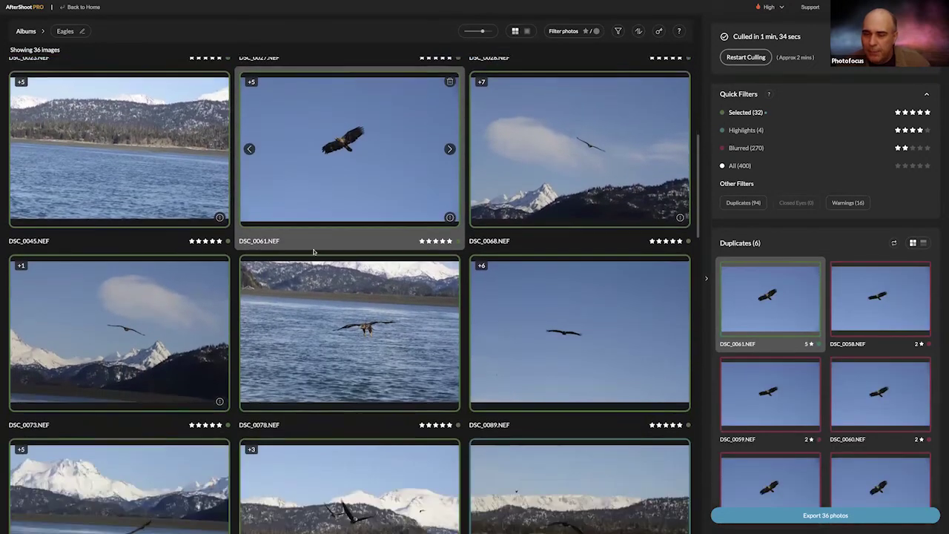
pyautogui.scroll(-10, 314, 252)
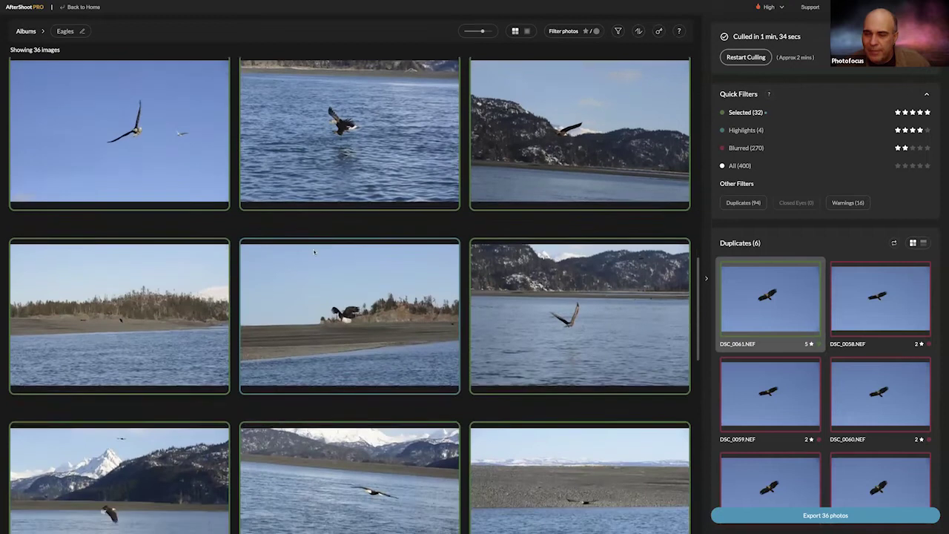
pyautogui.scroll(-10, 314, 252)
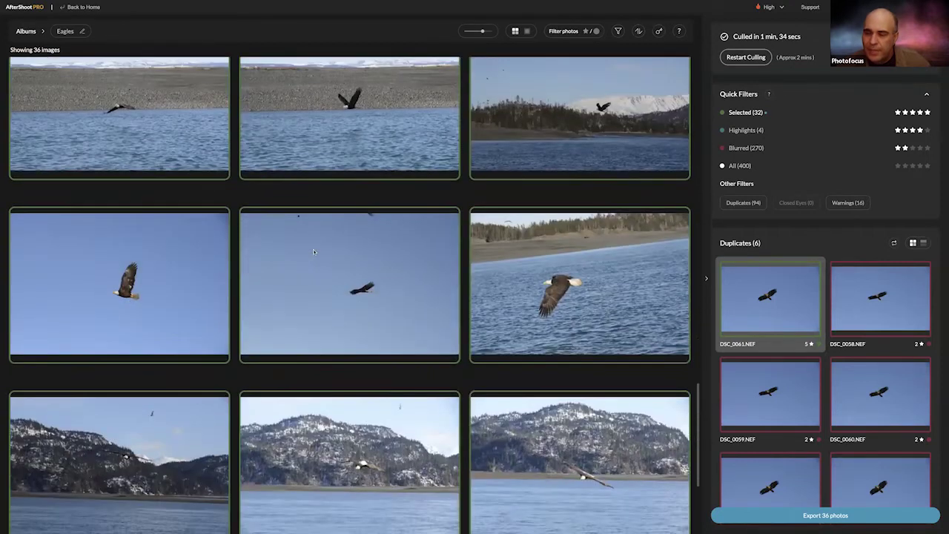
pyautogui.scroll(-3, 314, 252)
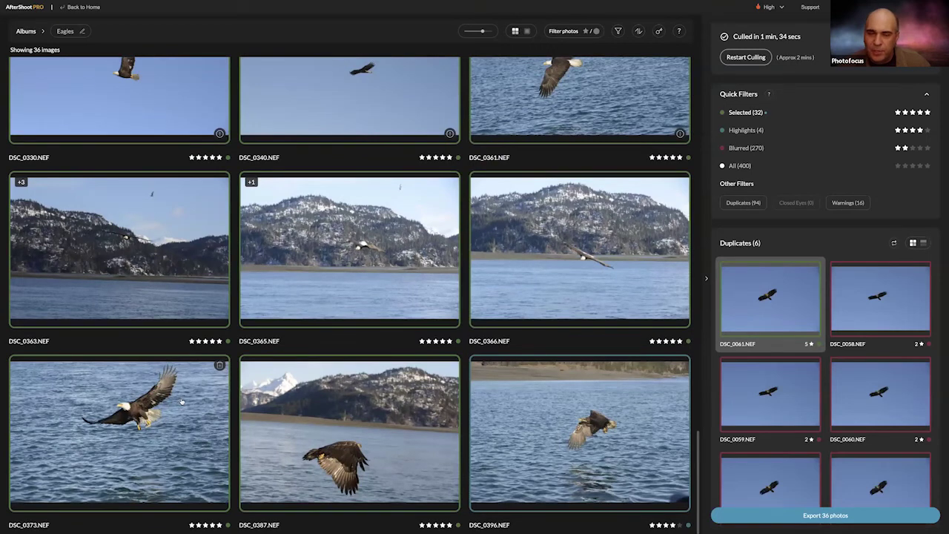
# Step: Check the photos filtered as Highlights and return to the Selected photos filter
pyautogui.scroll(15, 330, 392)
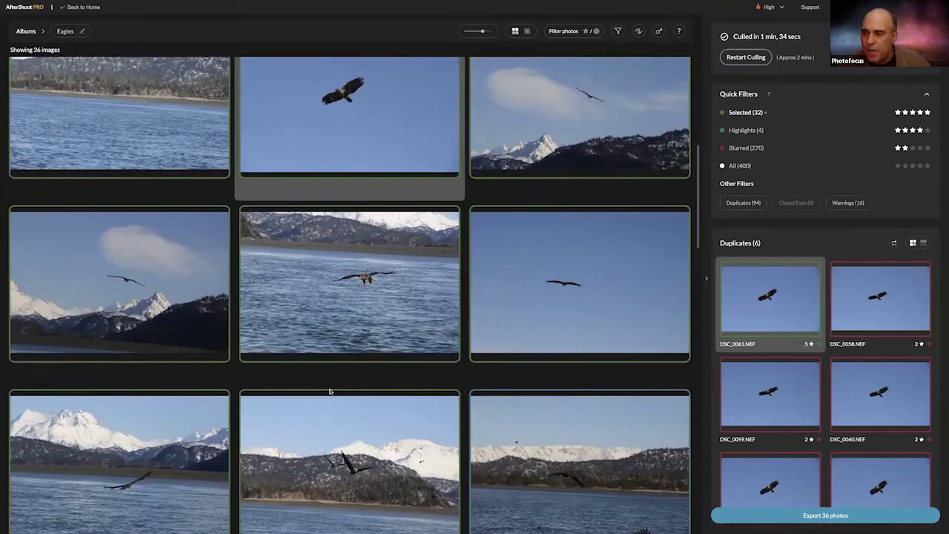
pyautogui.click(742, 132)
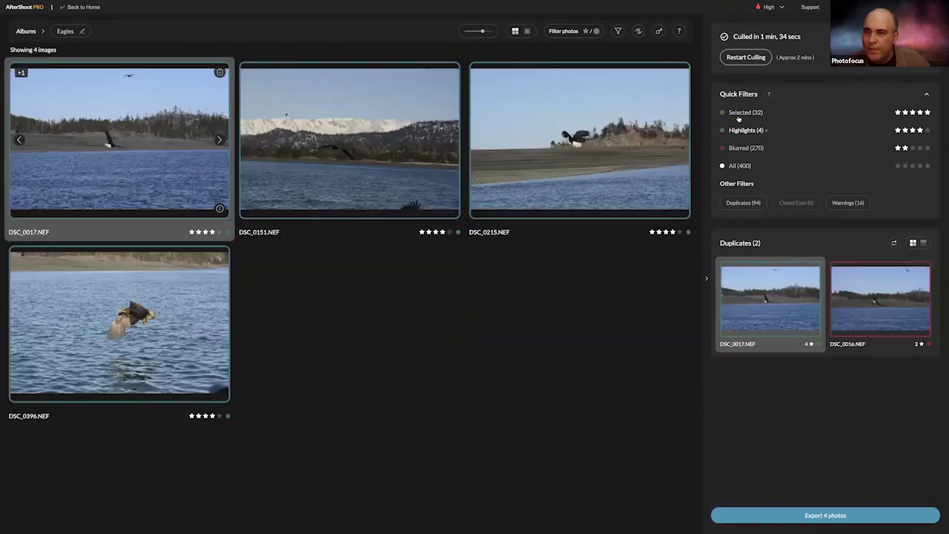
pyautogui.click(739, 115)
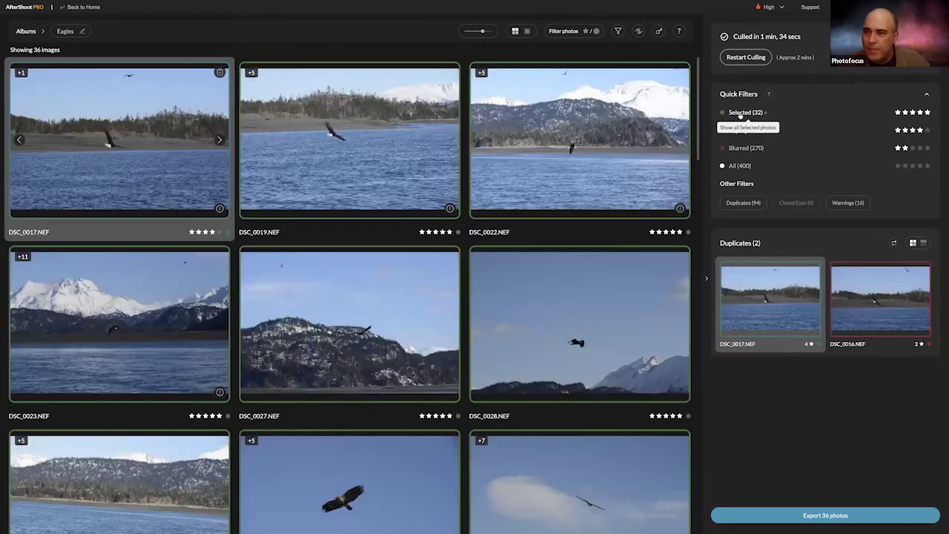
# Step: Restart culling for the Eagles album without clearing its existing AI cache
pyautogui.click(744, 58)
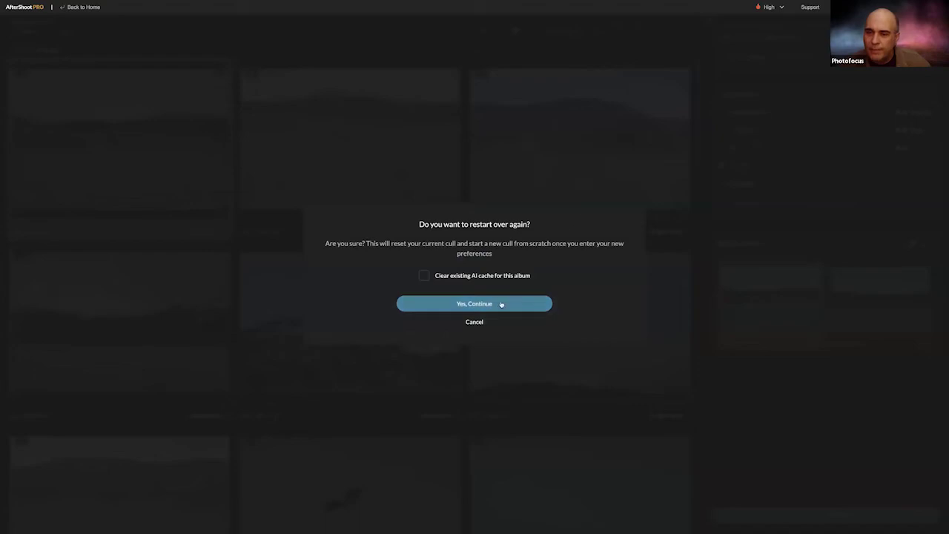
pyautogui.click(483, 277)
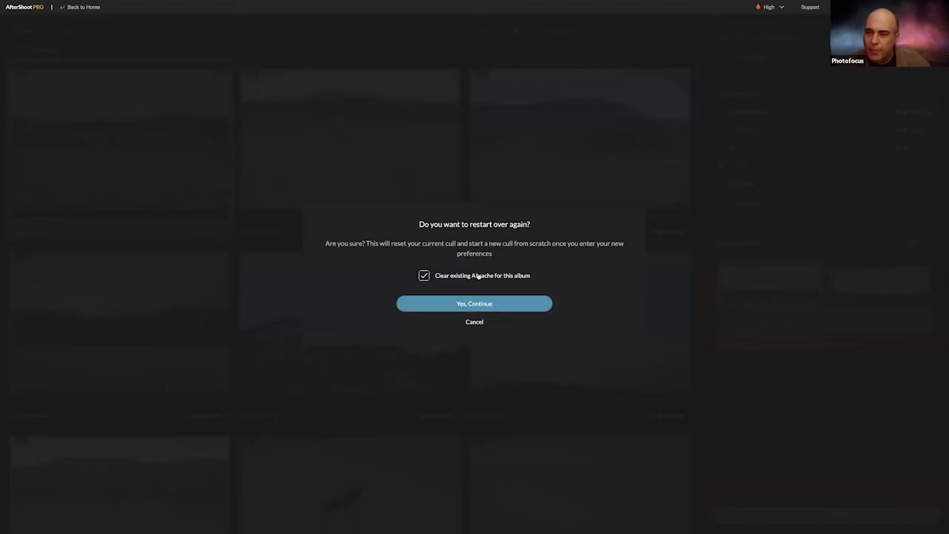
pyautogui.click(479, 277)
pyautogui.click(480, 304)
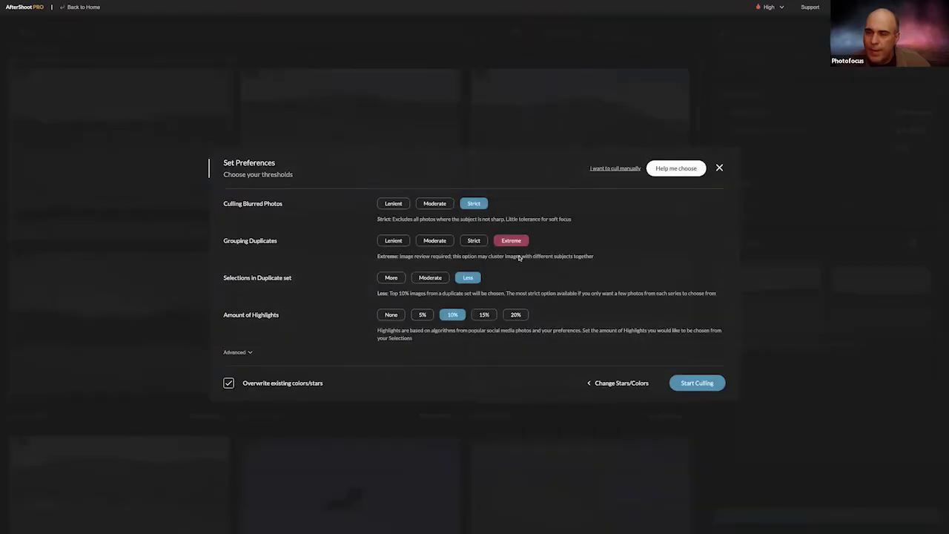
# Step: Set Grouping Duplicates to Strict and Culling Blurred Photos to Moderate, and start culling
pyautogui.moveTo(495, 243)
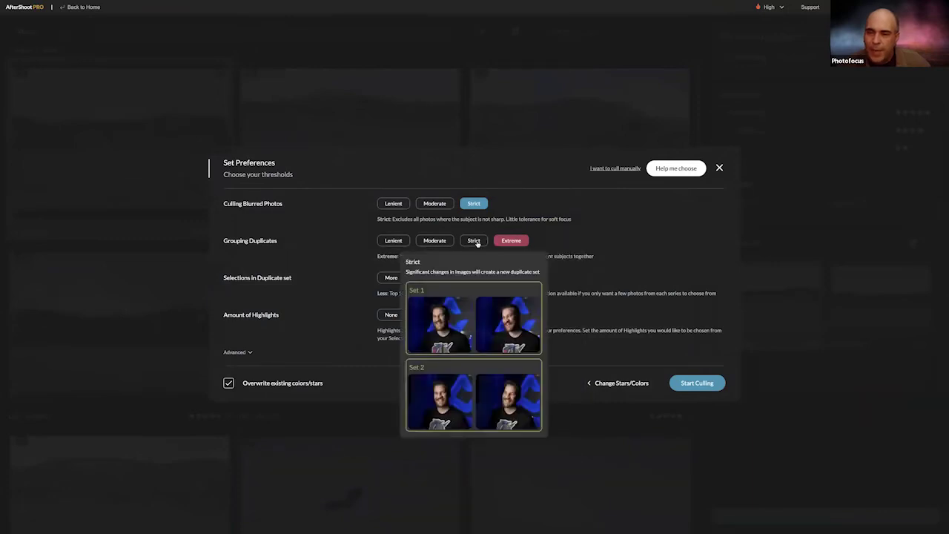
pyautogui.click(475, 241)
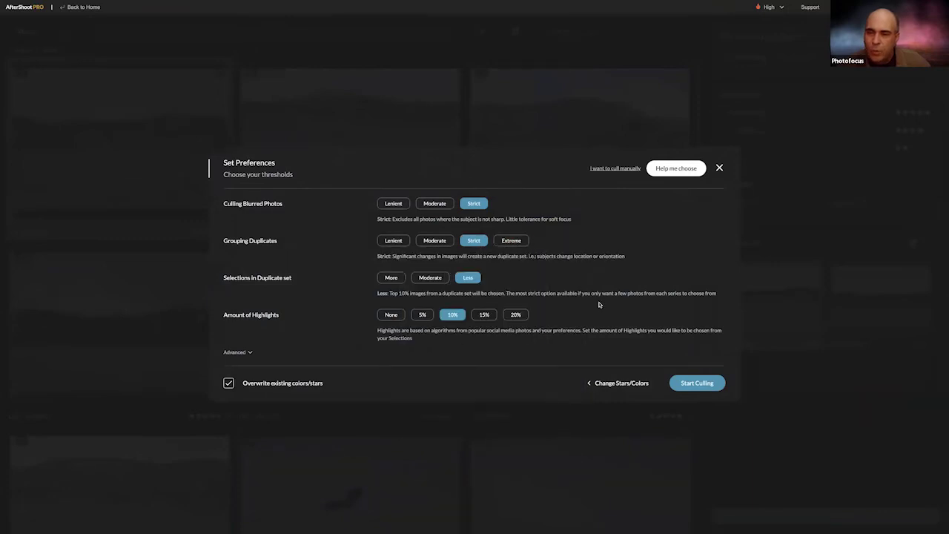
pyautogui.click(435, 204)
pyautogui.click(697, 383)
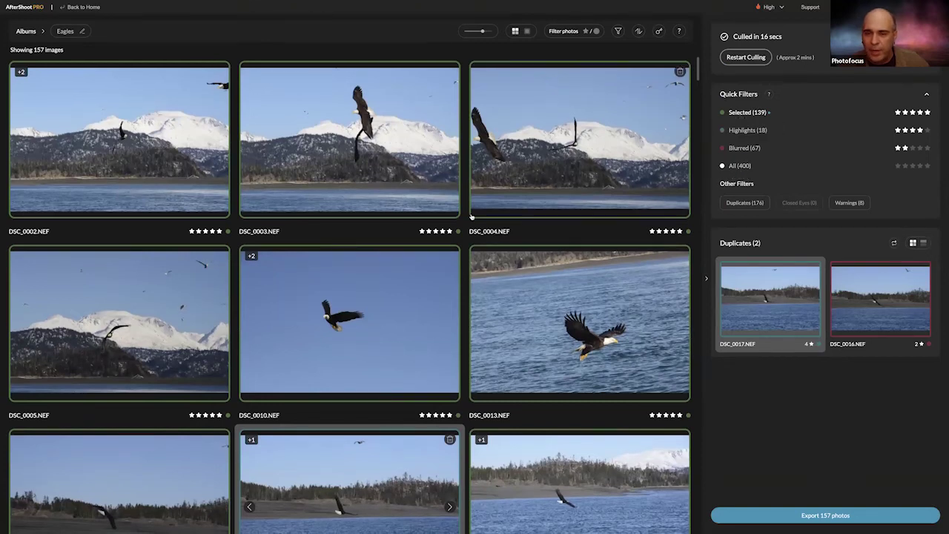
# Step: Look through the newly culled eagle photos and save the album's changes
pyautogui.scroll(-10, 471, 216)
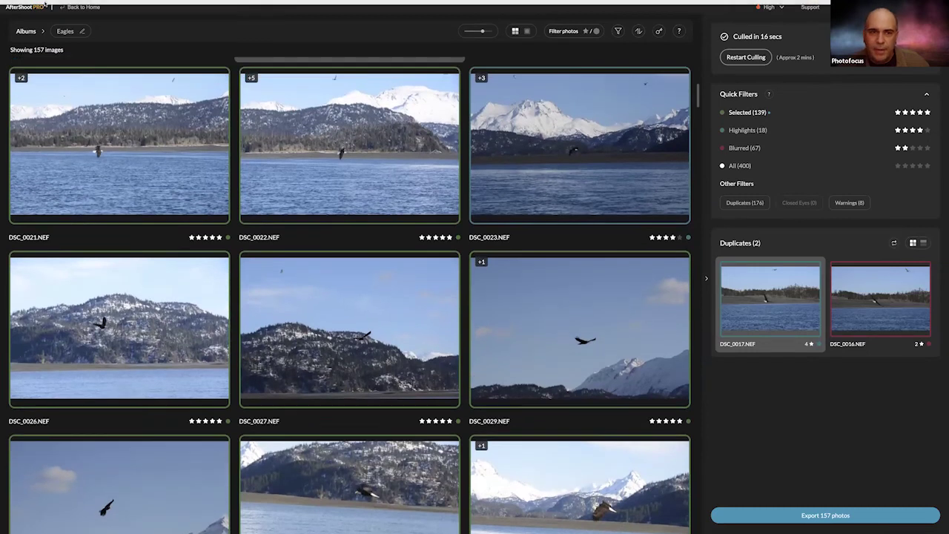
pyautogui.moveTo(46, 4)
pyautogui.click(74, 4)
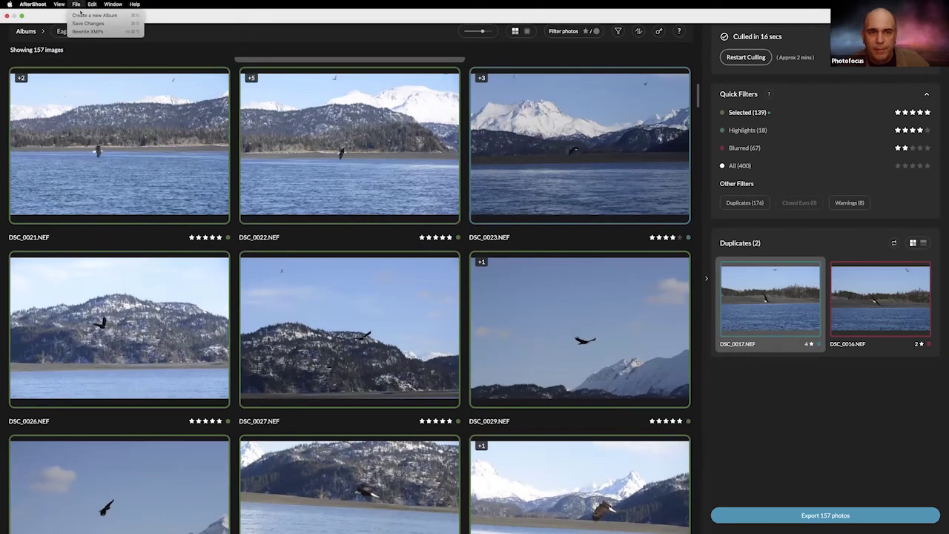
pyautogui.click(84, 23)
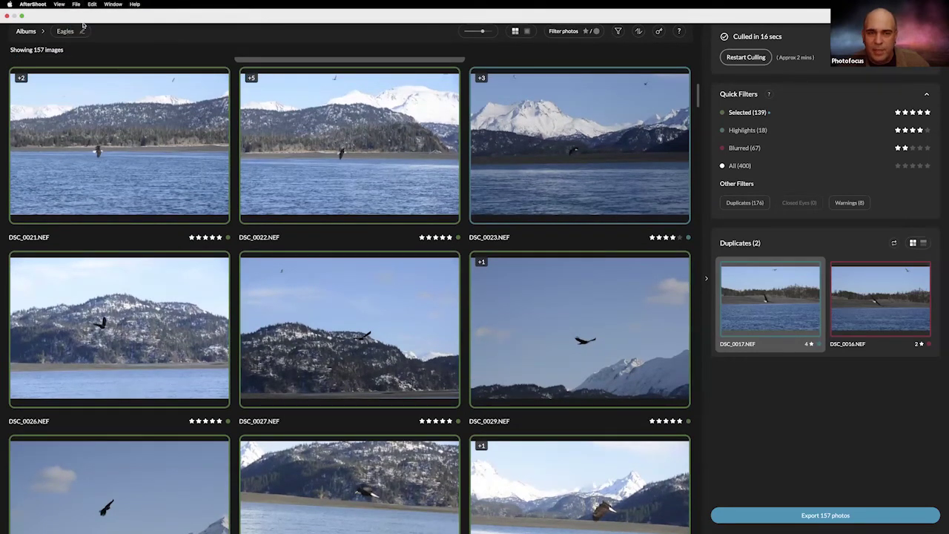
# Step: Inspect the options for exporting the culled photos to a folder and close the export dialog without exporting
pyautogui.scroll(-1, 594, 311)
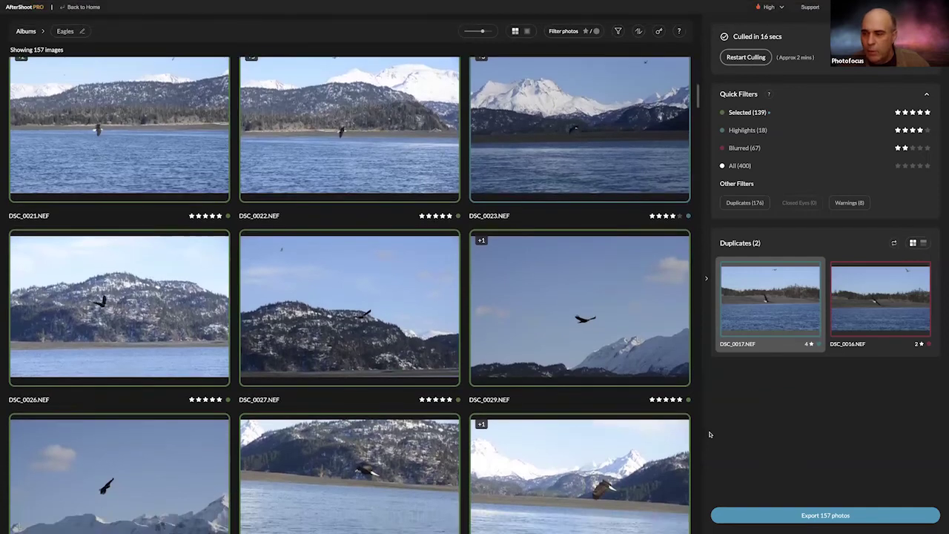
pyautogui.click(736, 515)
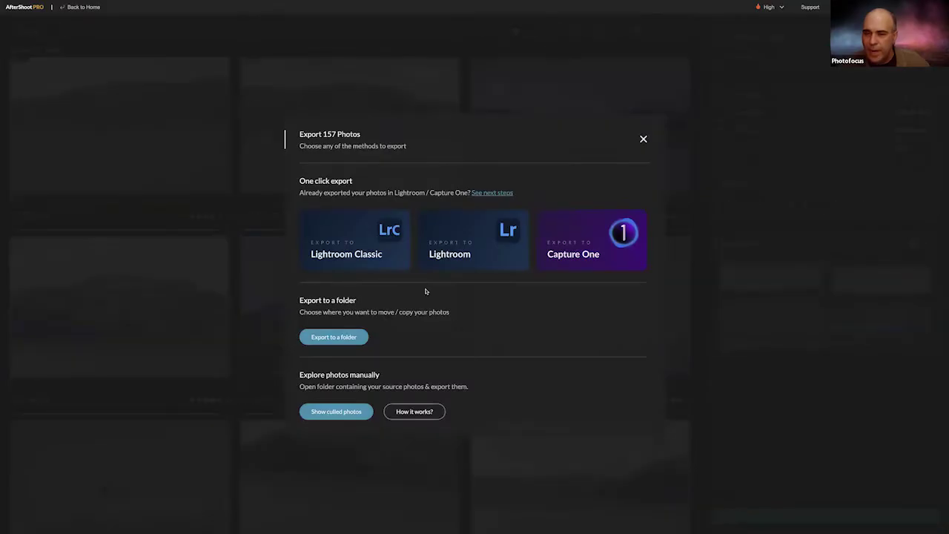
pyautogui.click(332, 338)
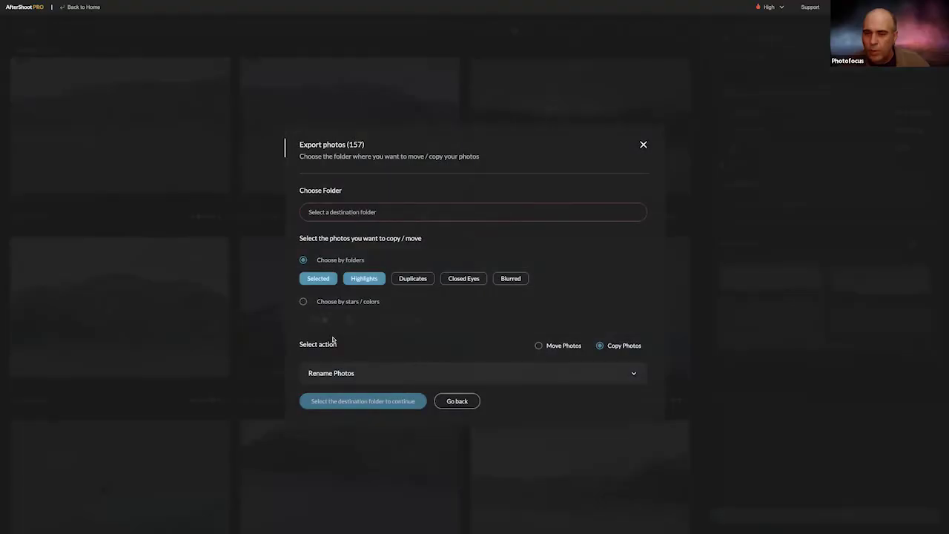
pyautogui.click(643, 144)
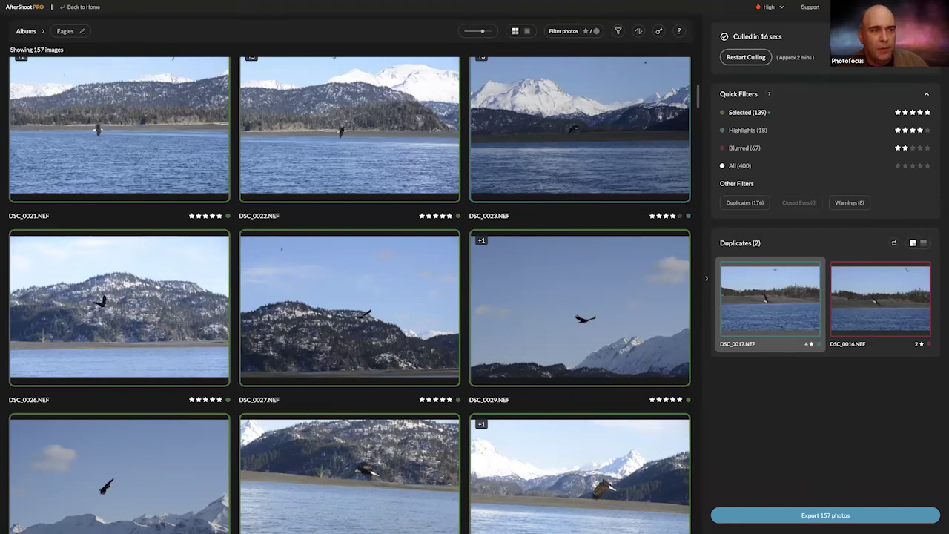
# Step: Reduce the grid thumbnails to the smallest size and return to the albums overview
pyautogui.scroll(1, 238, 78)
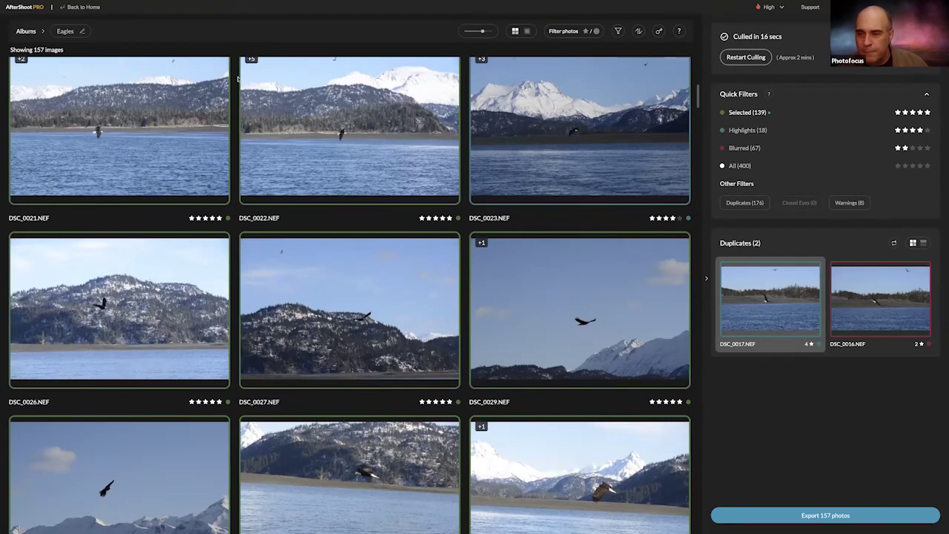
pyautogui.scroll(10, 413, 86)
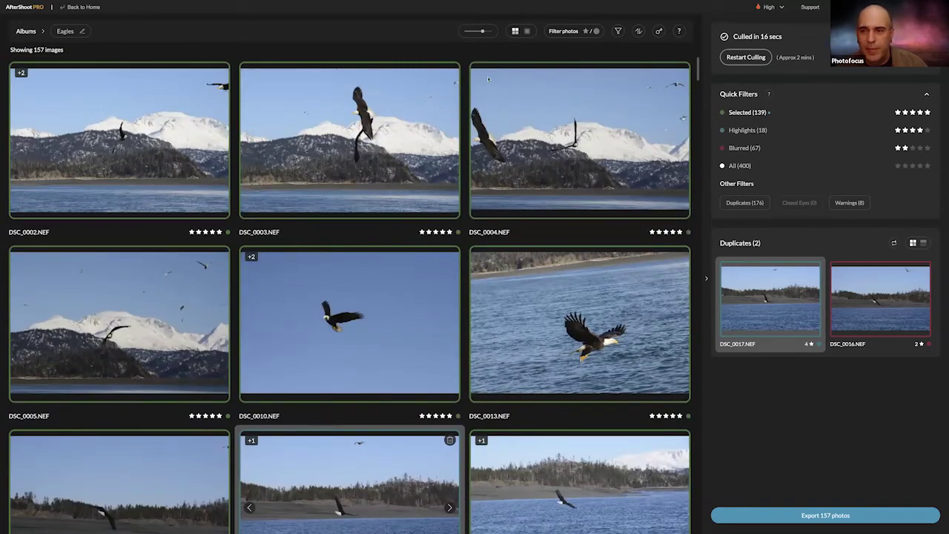
pyautogui.moveTo(483, 31); pyautogui.dragTo(464, 31)
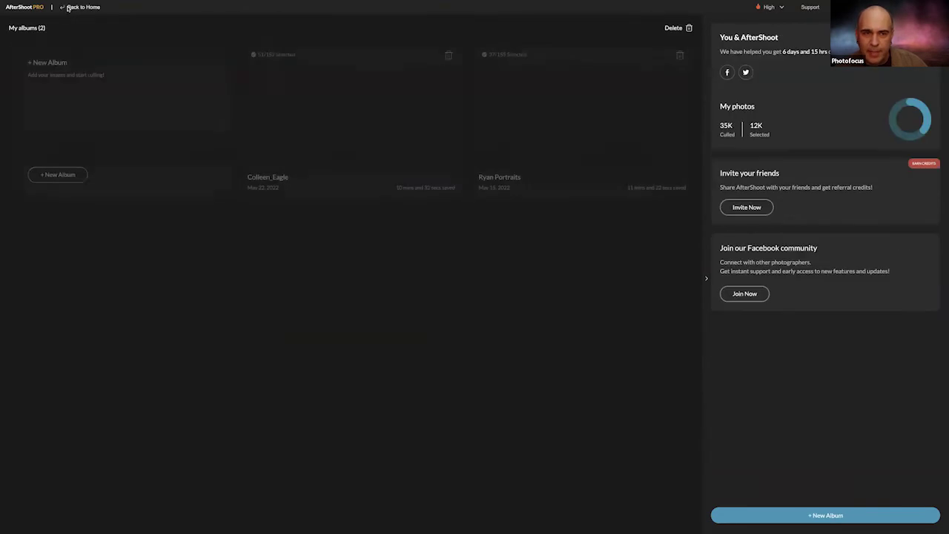
pyautogui.click(67, 8)
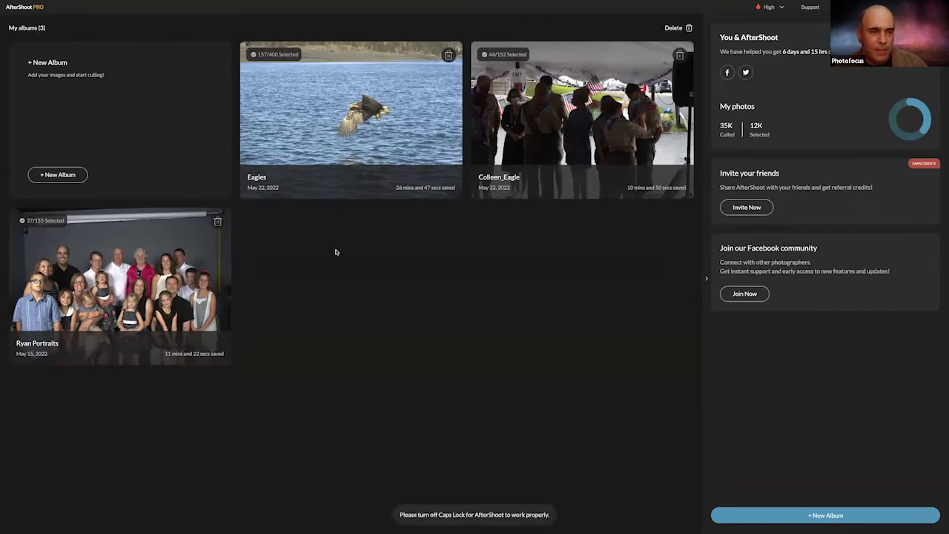
# Step: Switch to Safari and review the Free and Professional plans on the AfterShoot Plans & Pricing page
pyautogui.press('super+Tab')
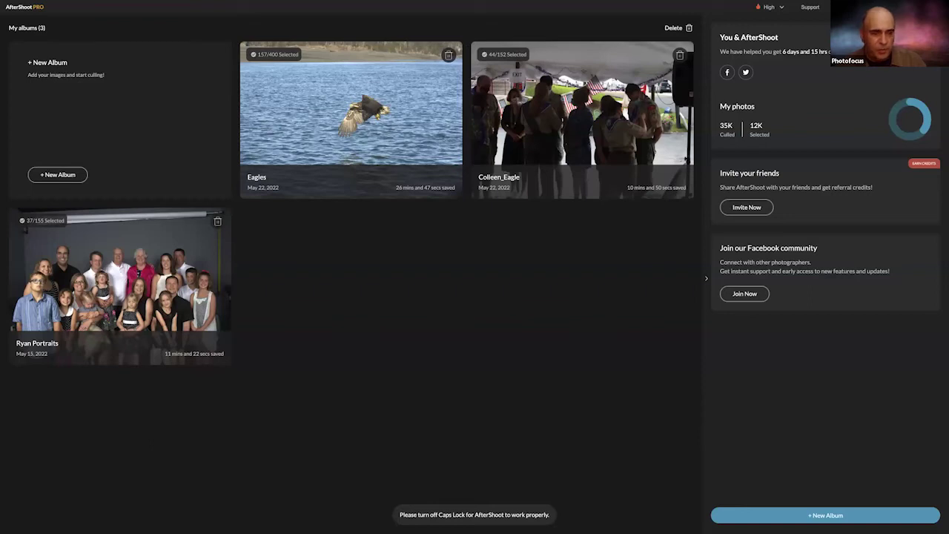
pyautogui.press('super+Tab')
pyautogui.press('super+Tab')
pyautogui.press('super+Tab')
pyautogui.press('super+Tab')
pyautogui.press('super+Tab')
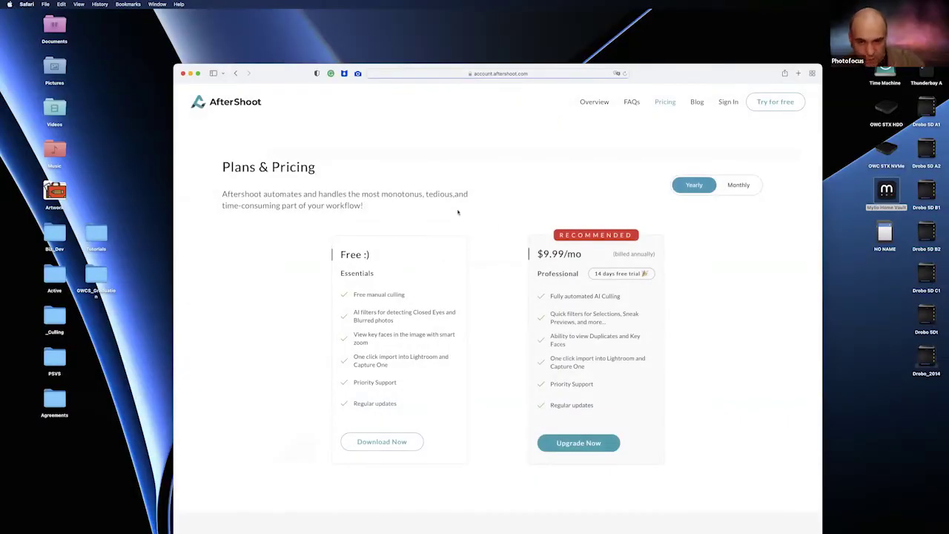
pyautogui.scroll(-1, 414, 290)
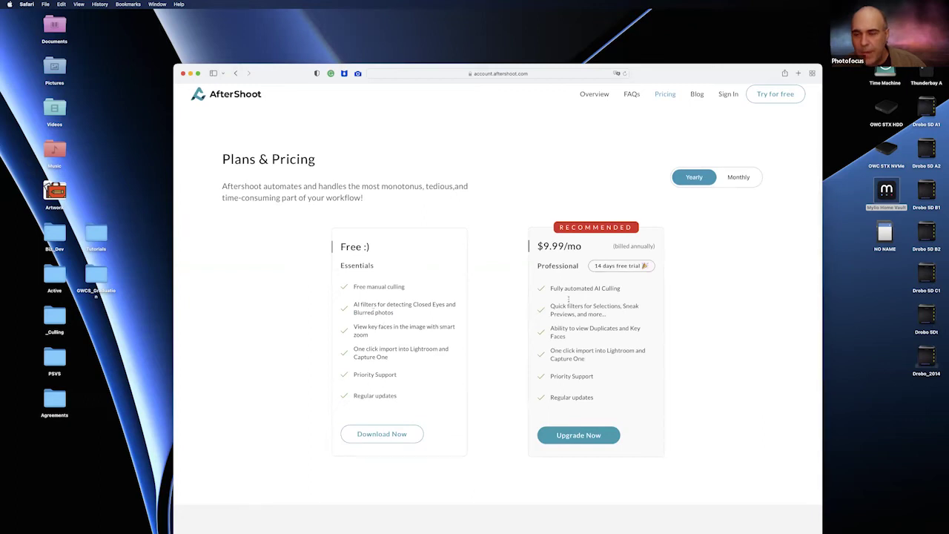
pyautogui.scroll(-1, 627, 271)
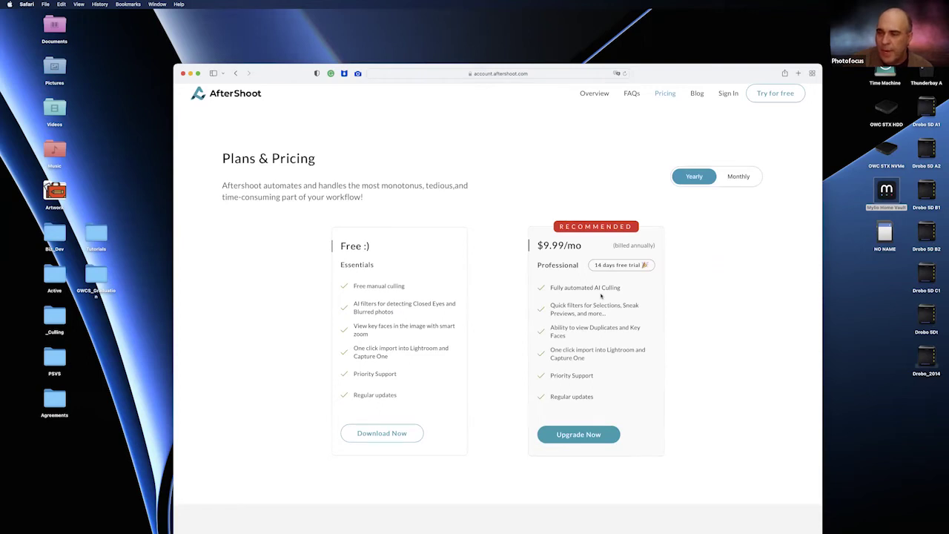
pyautogui.scroll(2, 604, 324)
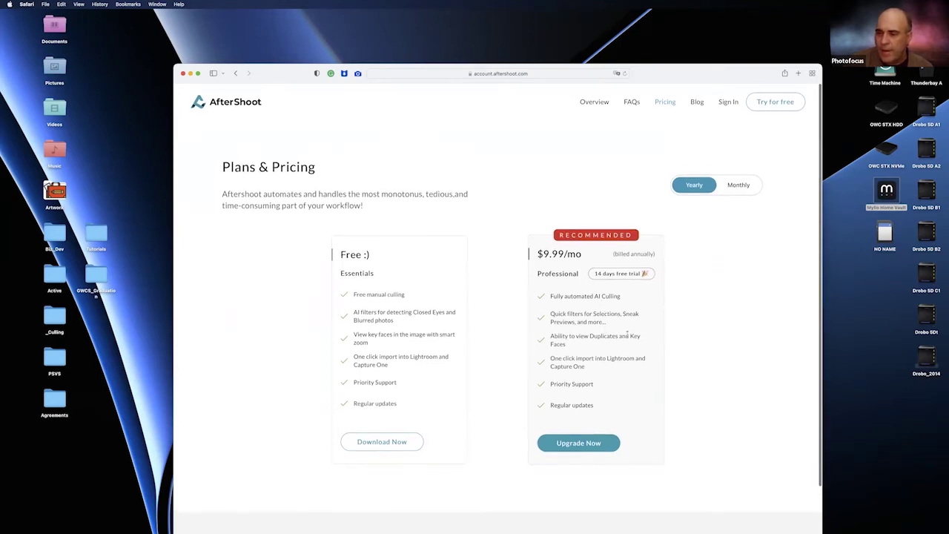
# Step: Switch back to AfterShoot, open the family portraits album and make its window full screen
pyautogui.press('super+Tab')
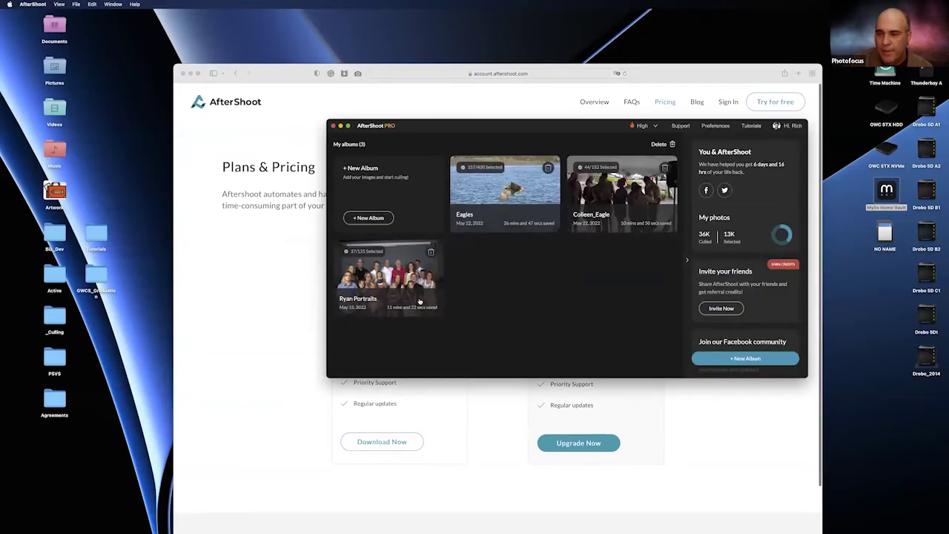
pyautogui.doubleClick(393, 286)
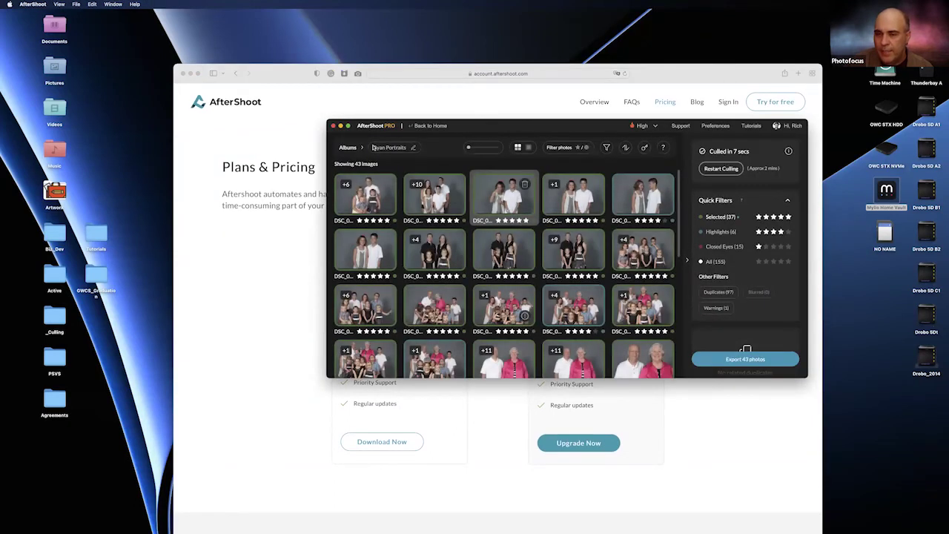
pyautogui.click(348, 126)
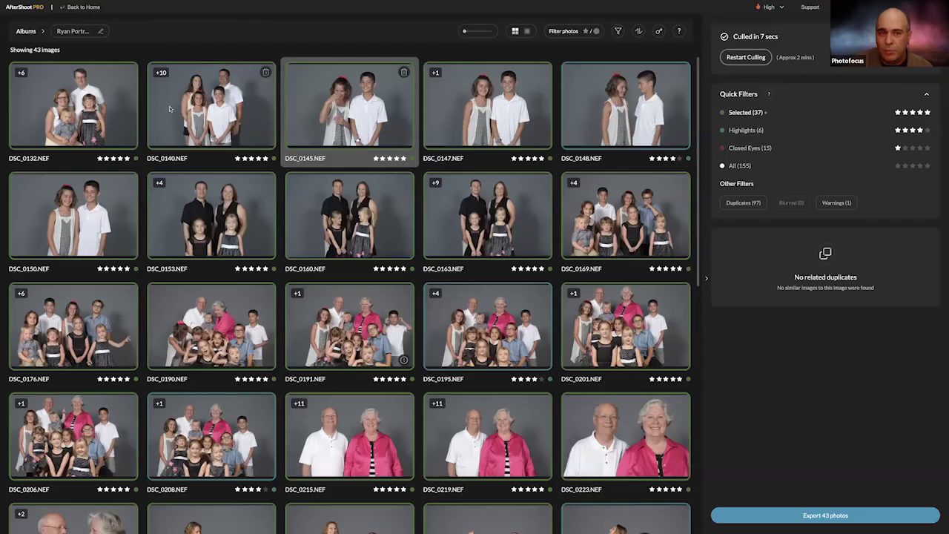
# Step: Open DSC_0140.NEF in the large view and compare the family group's expressions across its neighbouring duplicates
pyautogui.click(161, 73)
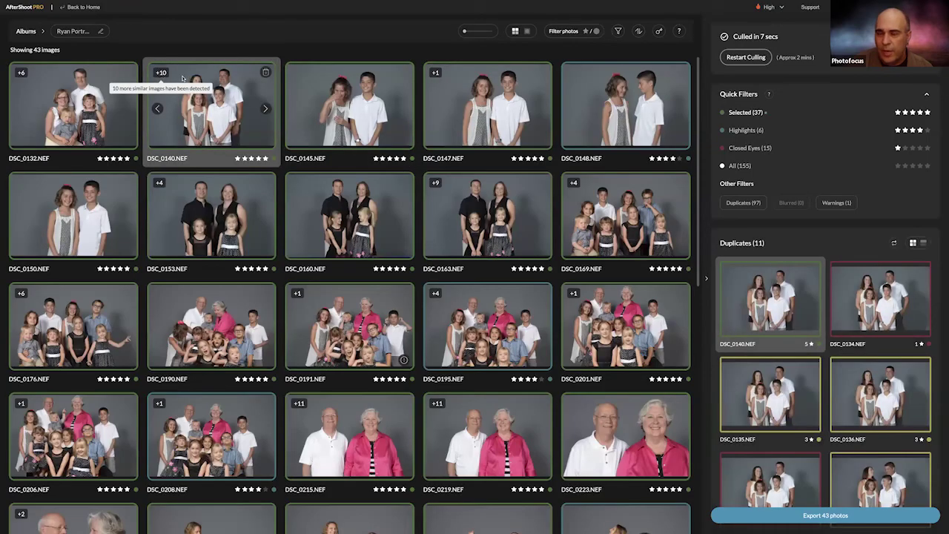
pyautogui.doubleClick(182, 78)
pyautogui.press('Right')
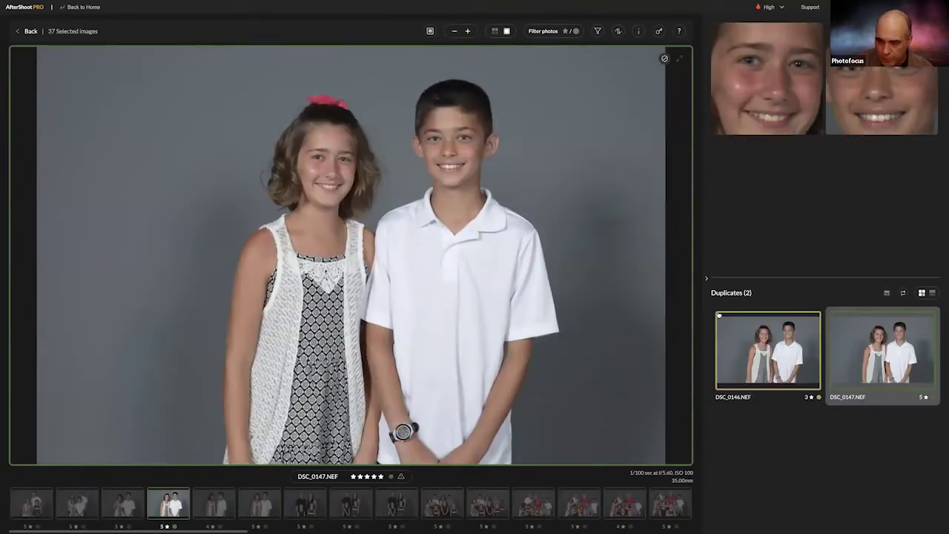
pyautogui.press('Left')
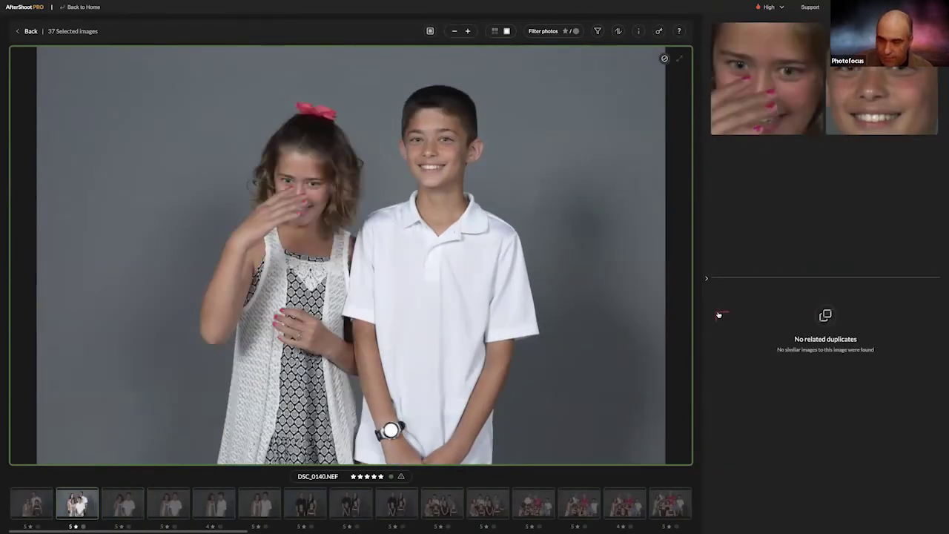
pyautogui.press('Left')
pyautogui.press('Left')
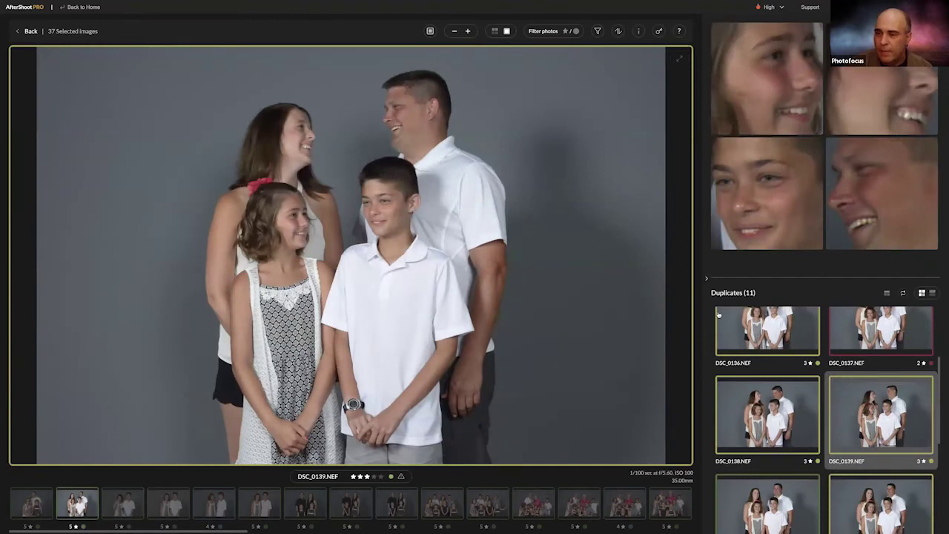
pyautogui.press('Left')
pyautogui.press('Left')
pyautogui.press('Left')
pyautogui.press('Left')
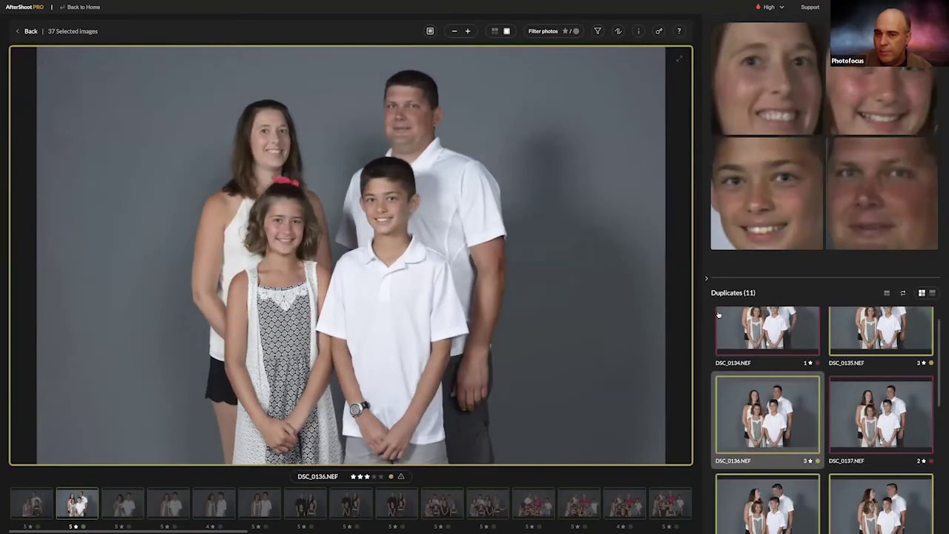
pyautogui.press('Right')
pyautogui.press('Right')
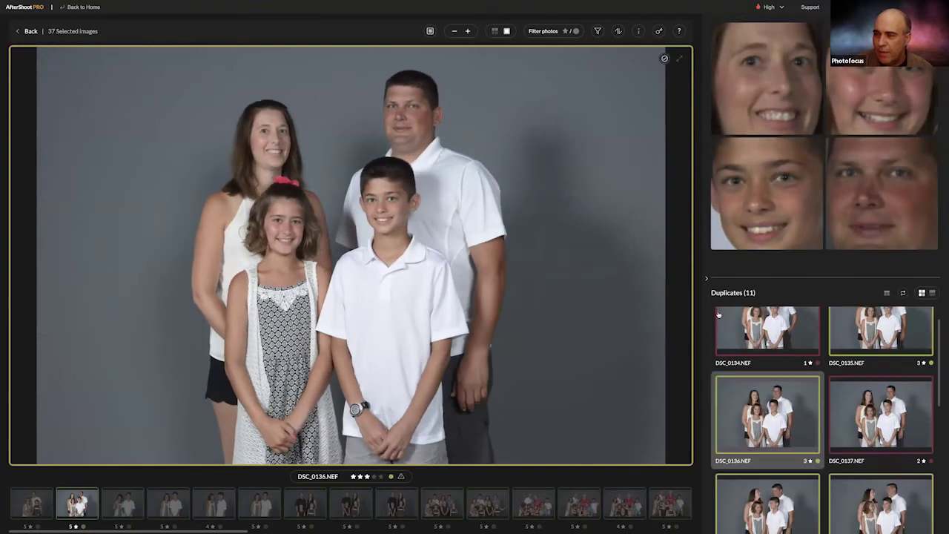
pyautogui.press('Right')
pyautogui.press('Right')
pyautogui.press('Right')
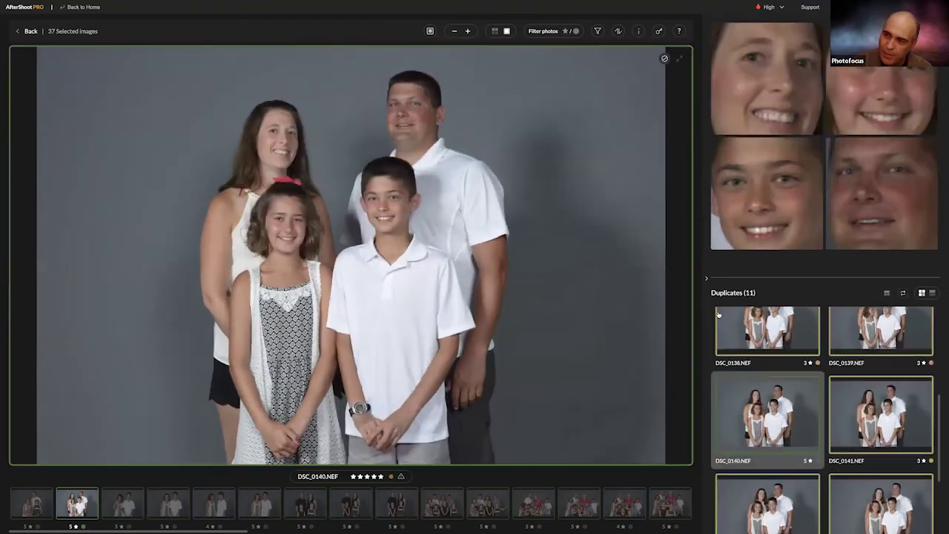
# Step: Compare the family group's duplicates from DSC_0140.NEF forward through DSC_0144.NEF and back to DSC_0138.NEF
pyautogui.press('Right')
pyautogui.press('Right')
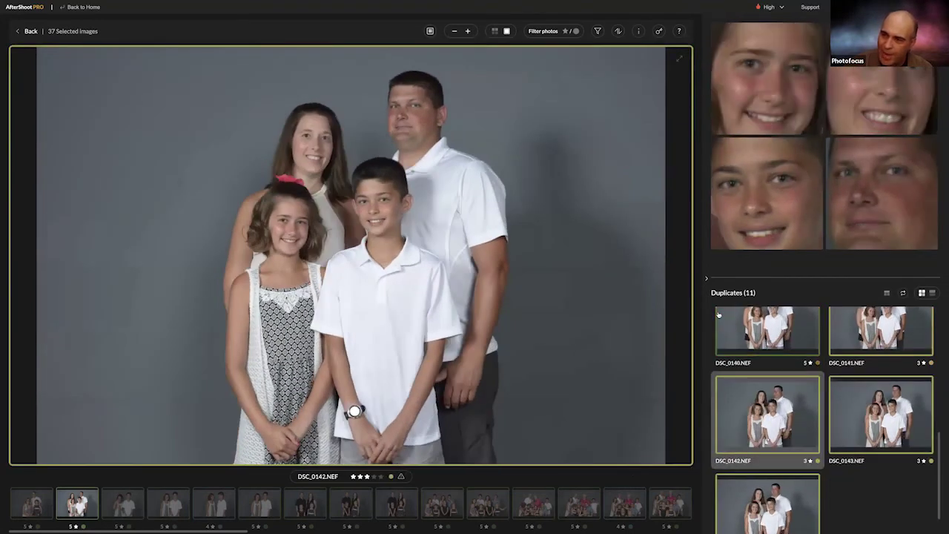
pyautogui.press('Right')
pyautogui.press('Right')
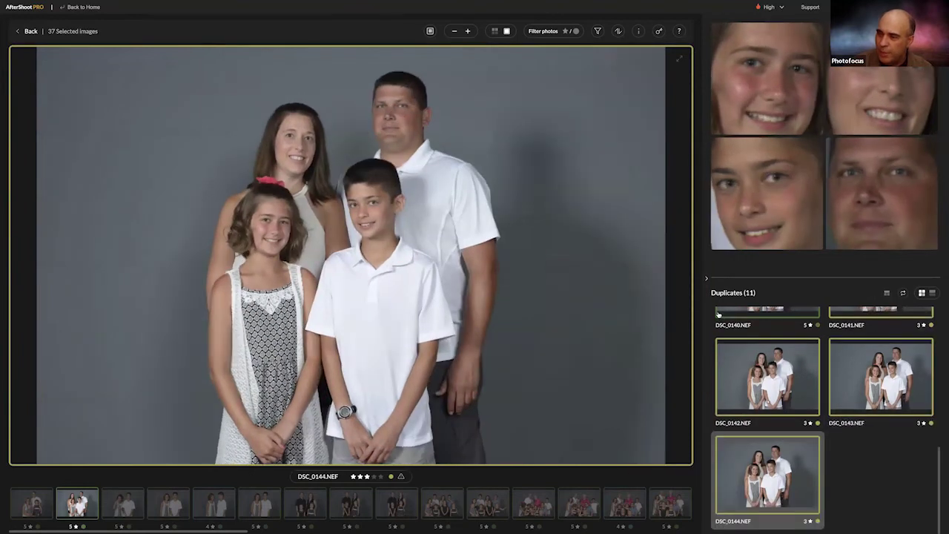
pyautogui.press('Left')
pyautogui.press('Left')
pyautogui.press('Left')
pyautogui.press('Left')
pyautogui.press('Left')
pyautogui.press('Left')
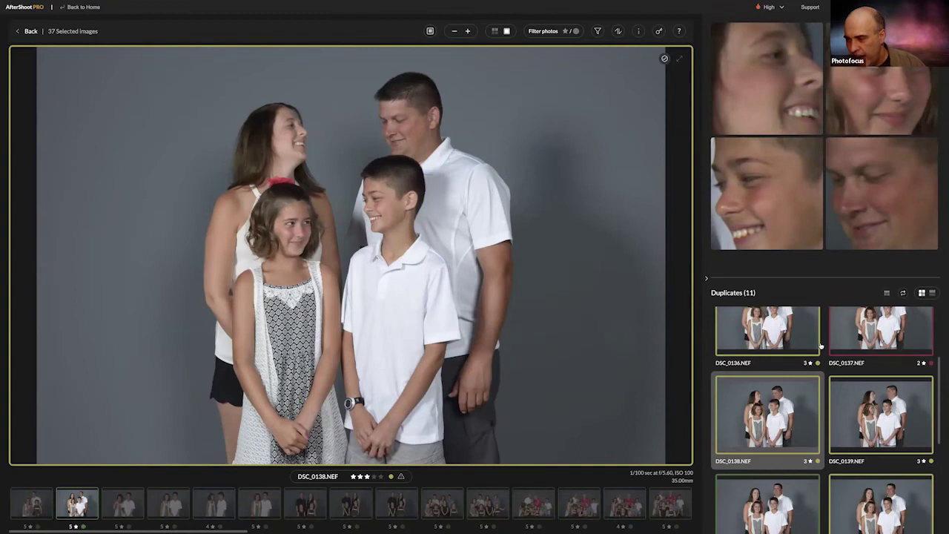
# Step: Open the duplicate DSC_0139.NEF, where the parents face each other, and rate it five stars
pyautogui.scroll(-2, 820, 346)
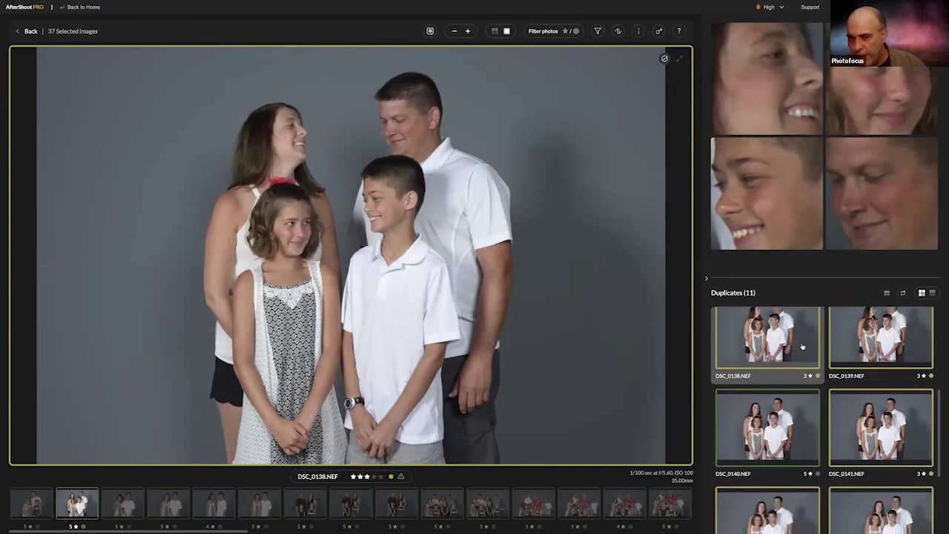
pyautogui.scroll(1, 809, 349)
pyautogui.click(853, 362)
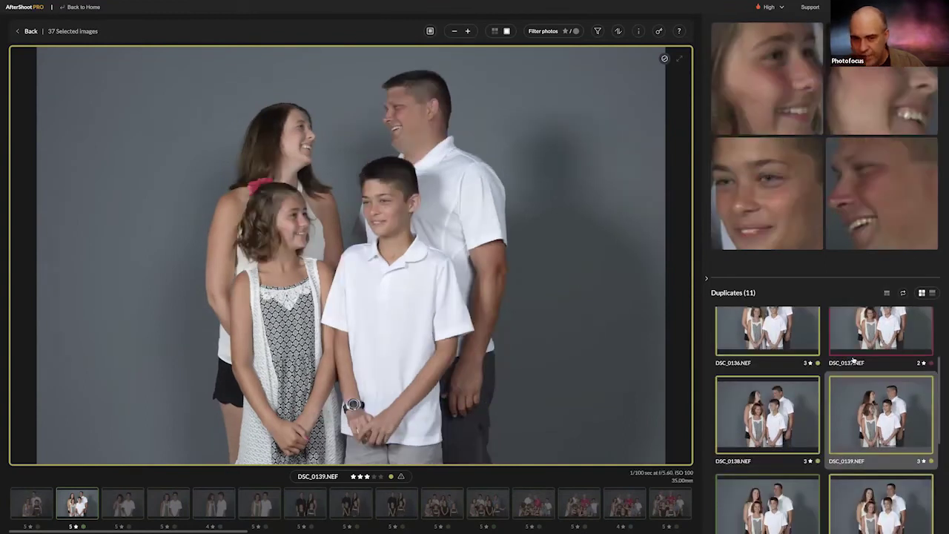
pyautogui.press('capslock')
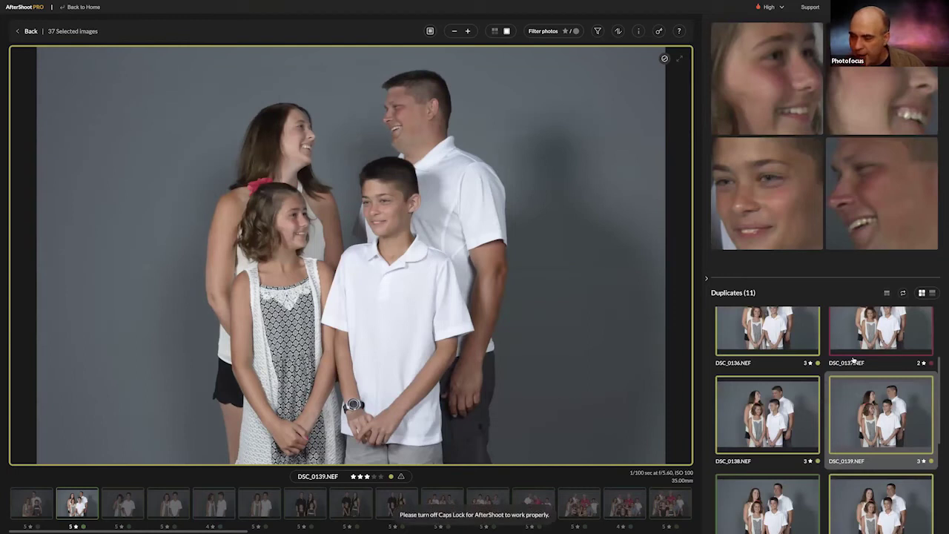
pyautogui.press('5')
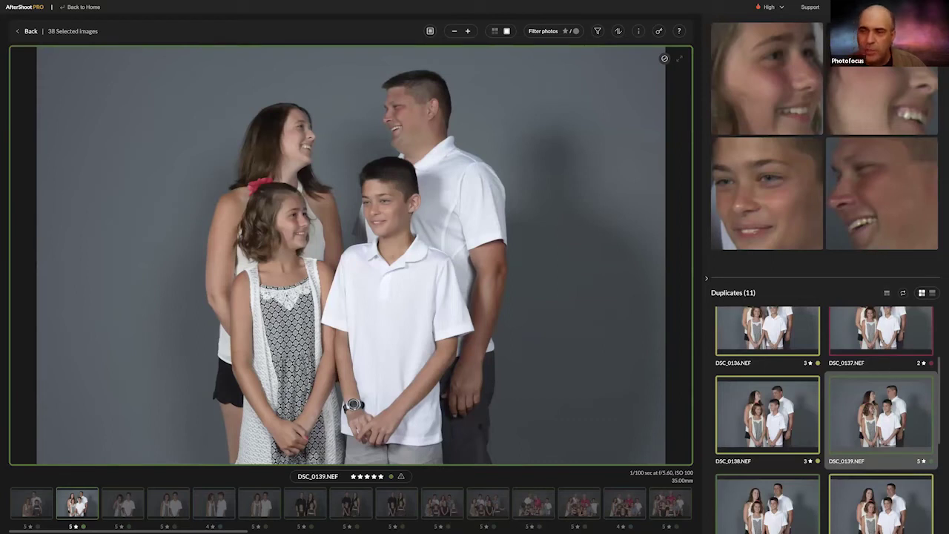
# Step: Return to the album's thumbnail grid and save the rating changes
pyautogui.press('Escape')
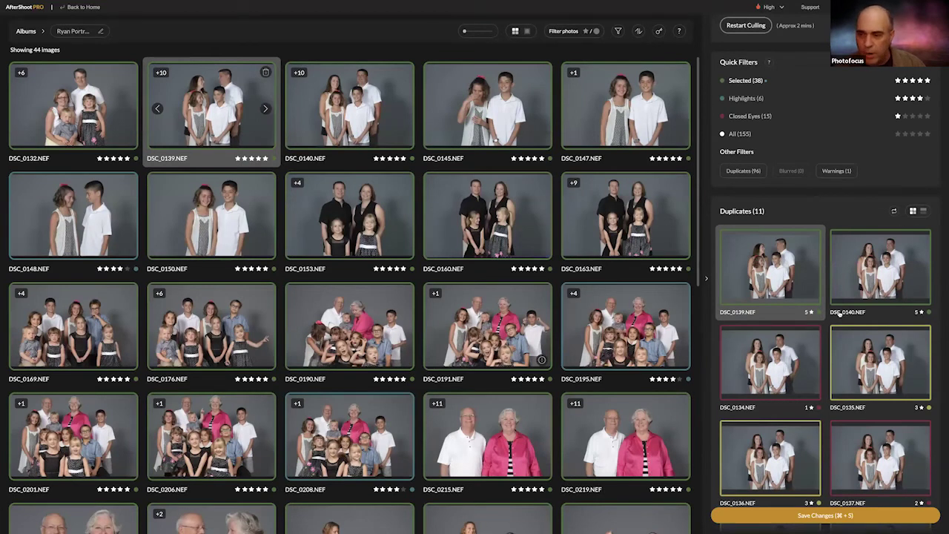
pyautogui.scroll(-1, 836, 312)
pyautogui.click(793, 515)
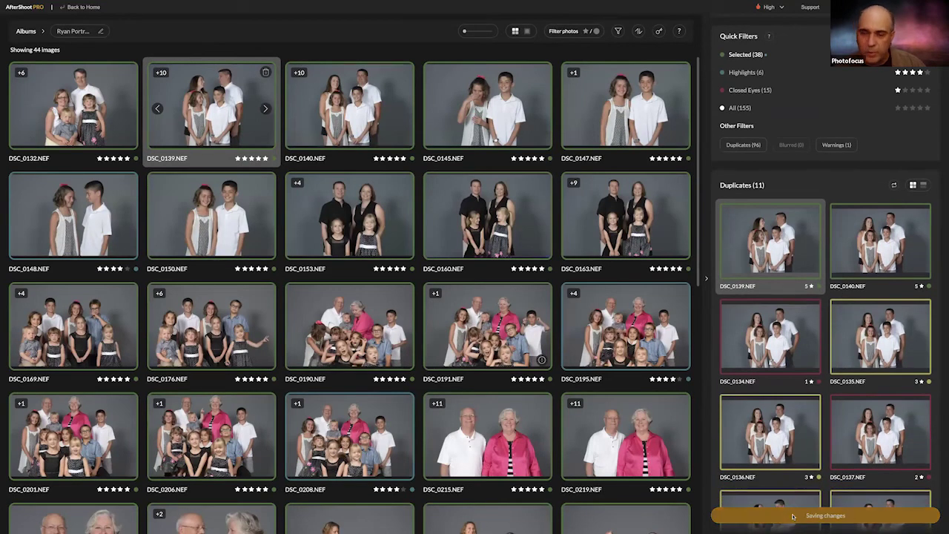
# Step: Switch to Excire Foto and examine the selected scout photo's keywords, metadata and keyword hierarchy
pyautogui.press('super+Tab')
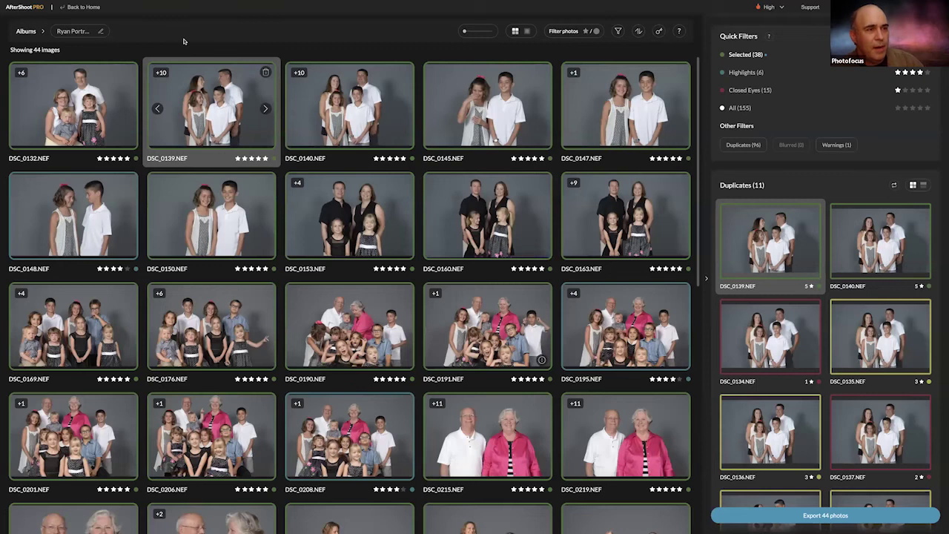
pyautogui.press('super+Tab')
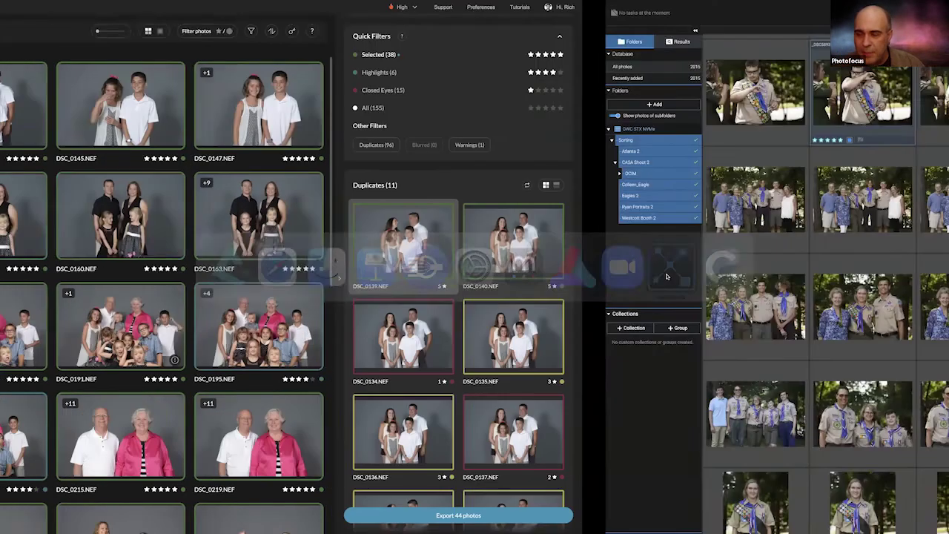
pyautogui.click(674, 282)
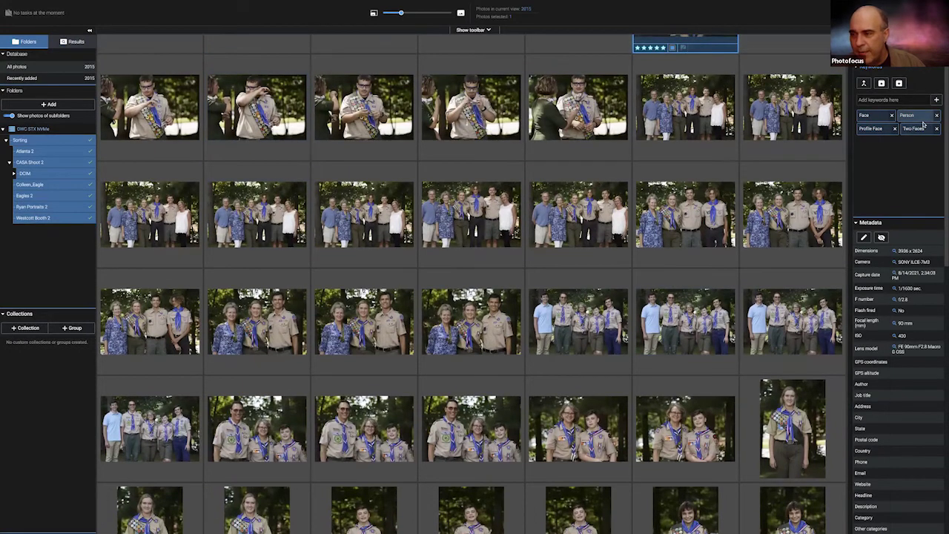
pyautogui.scroll(-4, 923, 146)
pyautogui.scroll(-5, 917, 147)
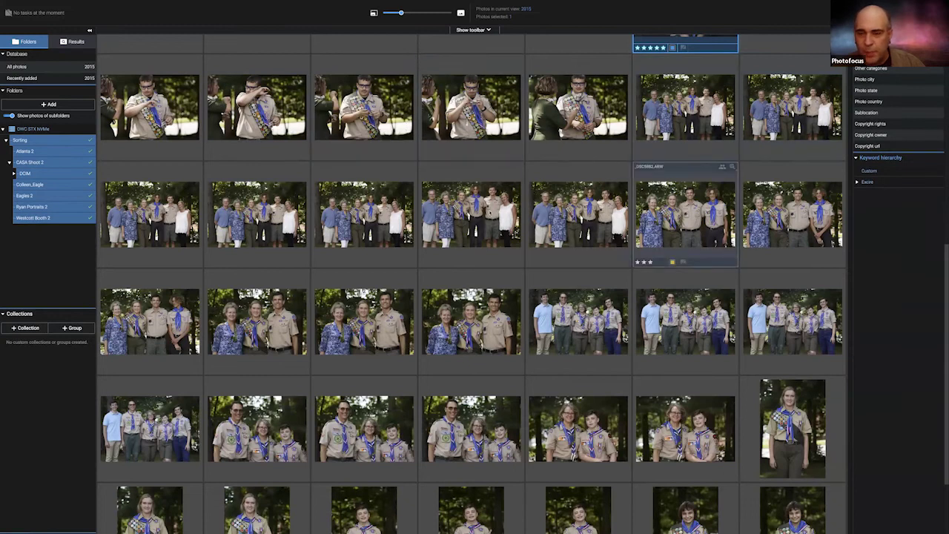
# Step: Browse the Eagles 2 and family portraits folders, and view a family-of-four portrait enlarged with its keywords
pyautogui.click(45, 195)
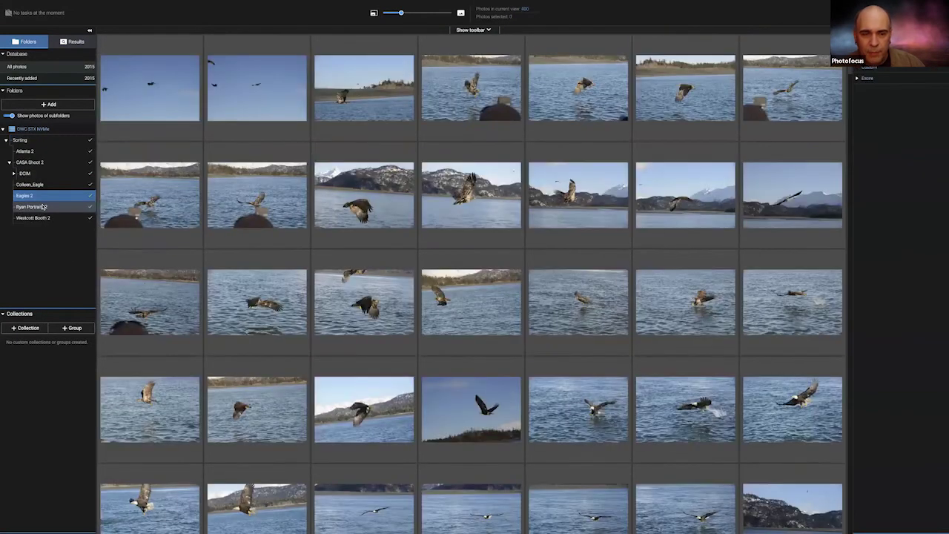
pyautogui.click(44, 207)
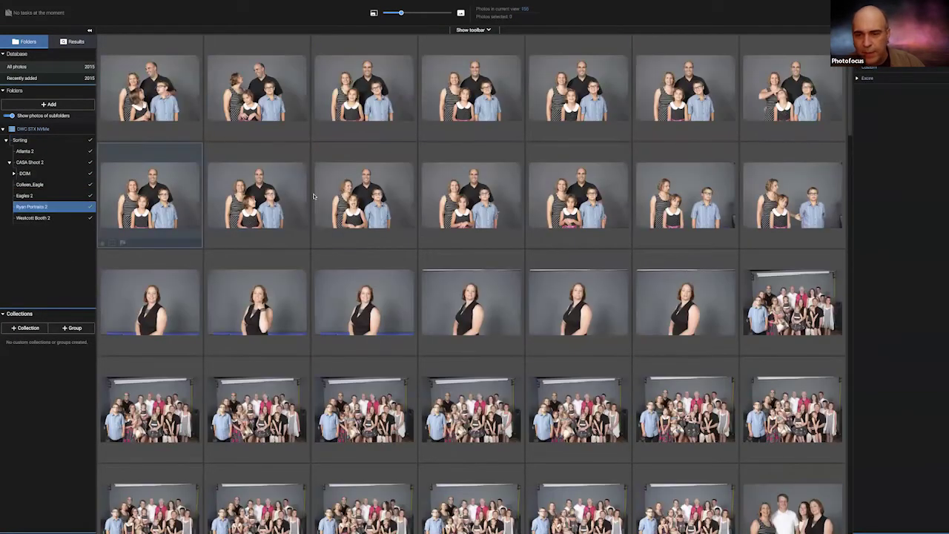
pyautogui.click(343, 185)
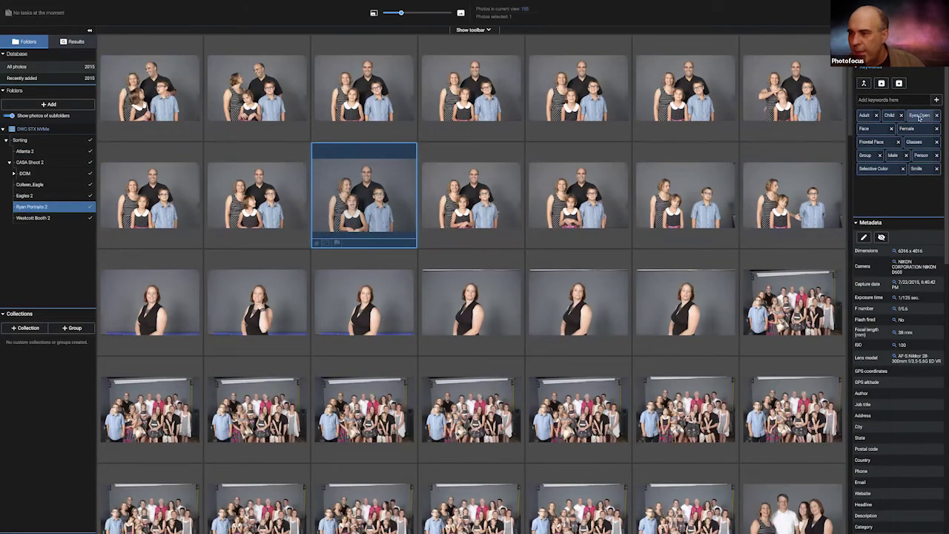
pyautogui.doubleClick(363, 195)
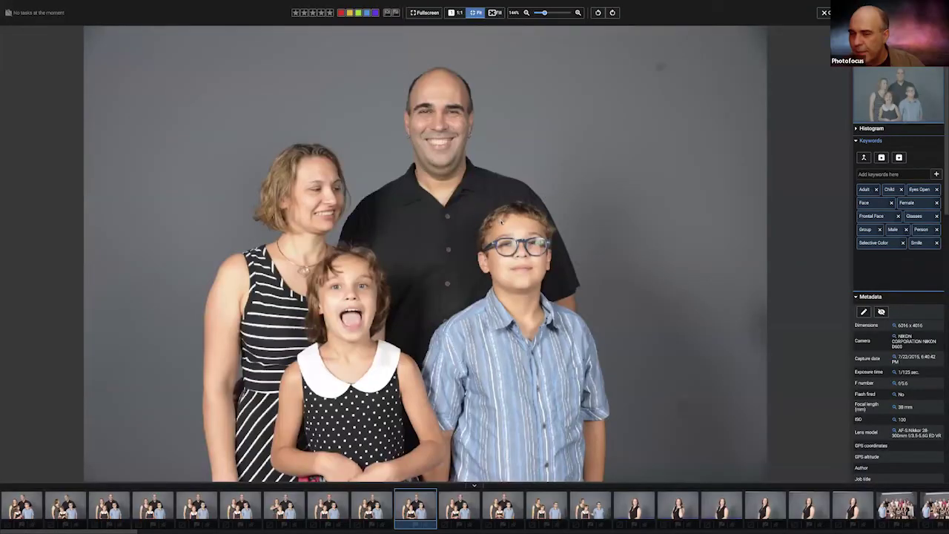
pyautogui.scroll(-3, 904, 208)
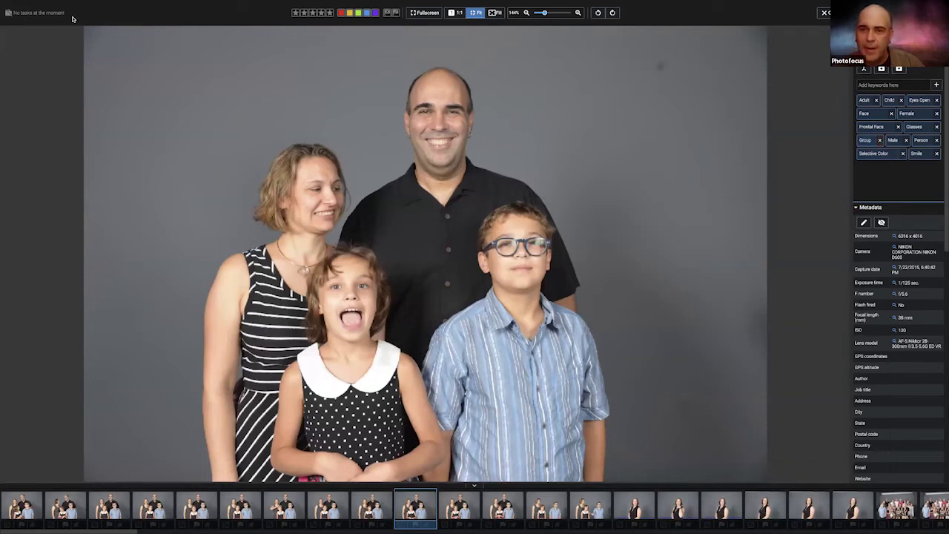
pyautogui.press('Escape')
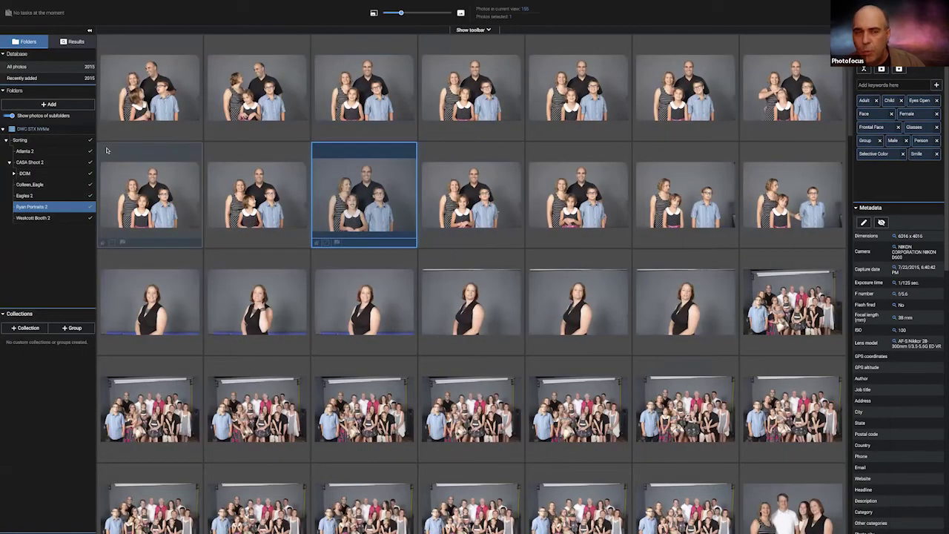
# Step: Open the Atlanta 2 folder and select the photo showing only clouds against a blue sky
pyautogui.click(38, 151)
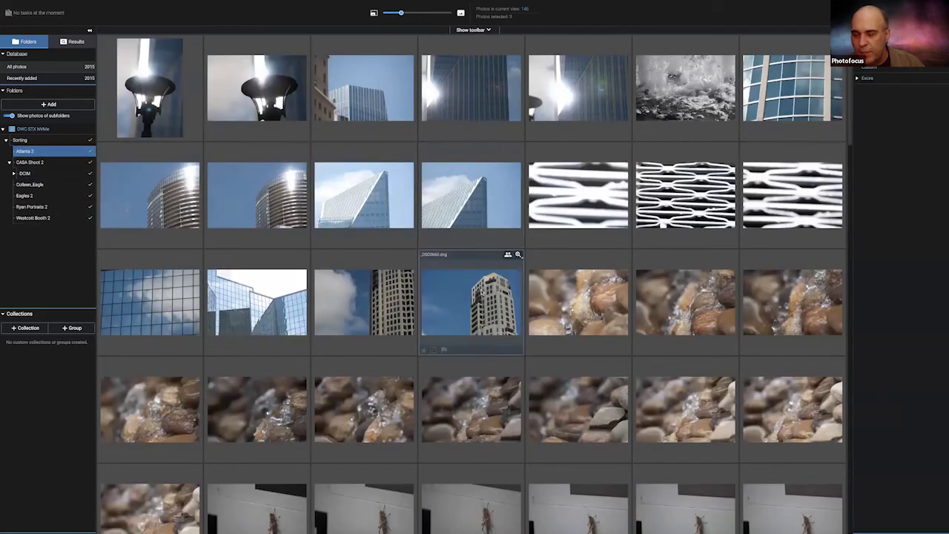
pyautogui.scroll(-5, 480, 292)
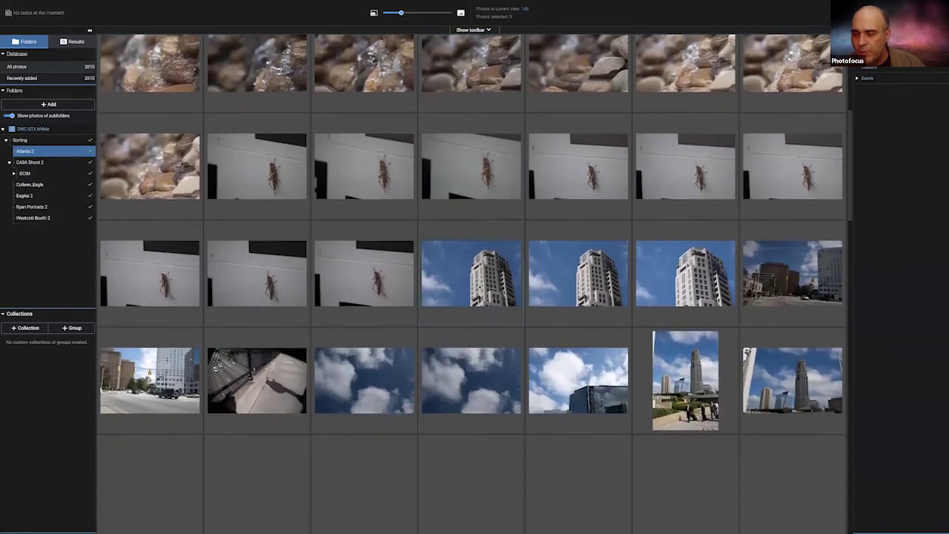
pyautogui.scroll(-1, 475, 326)
pyautogui.click(475, 326)
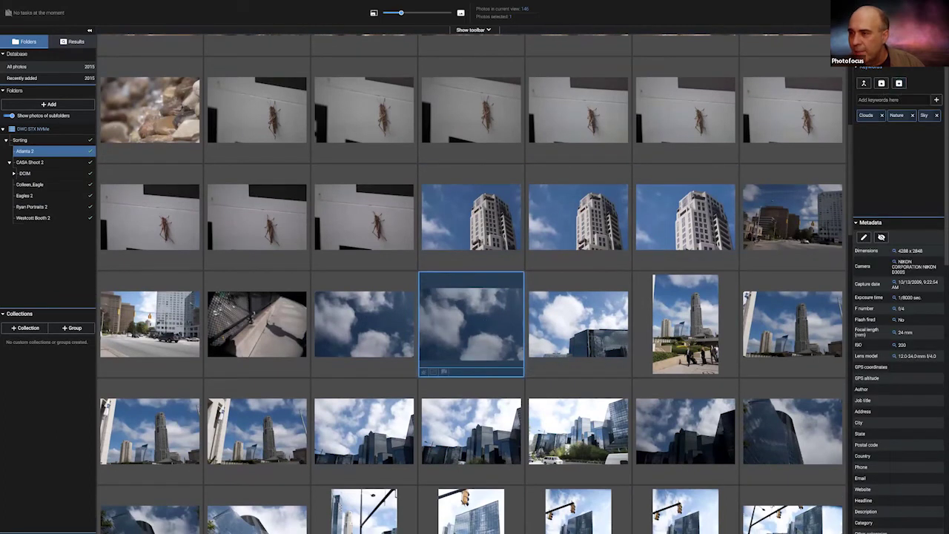
# Step: Search the whole database for up to 100 photos similar to the selected cloud photo and look through the matches
pyautogui.click(898, 83)
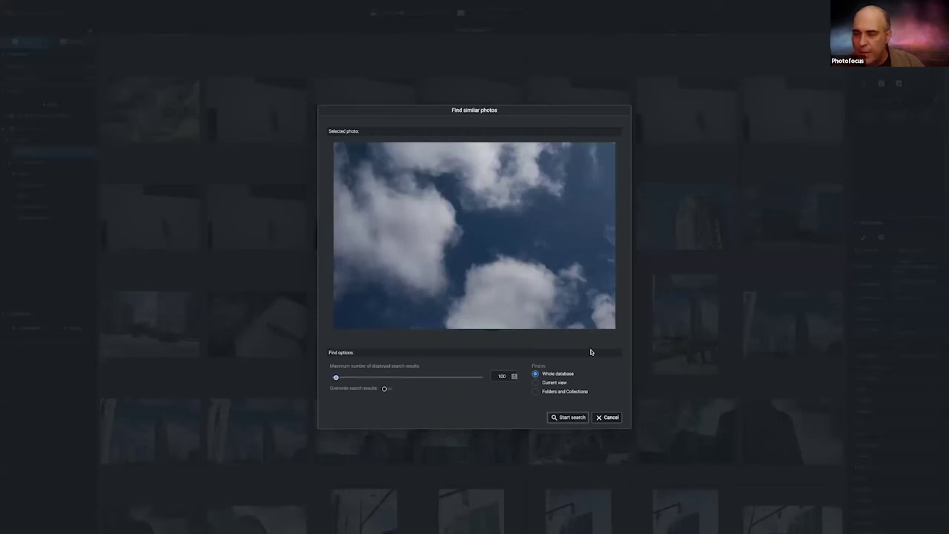
pyautogui.click(569, 418)
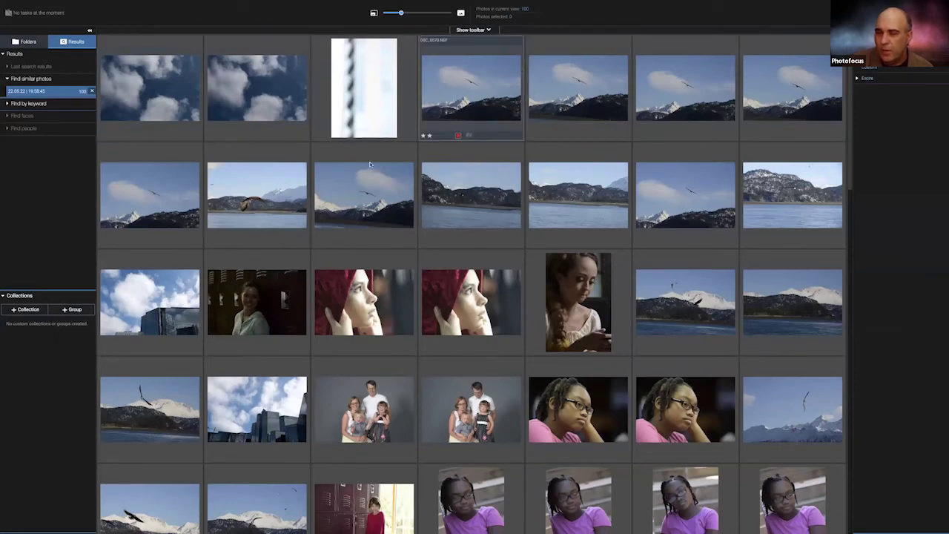
pyautogui.scroll(-3, 370, 185)
pyautogui.scroll(3, 369, 185)
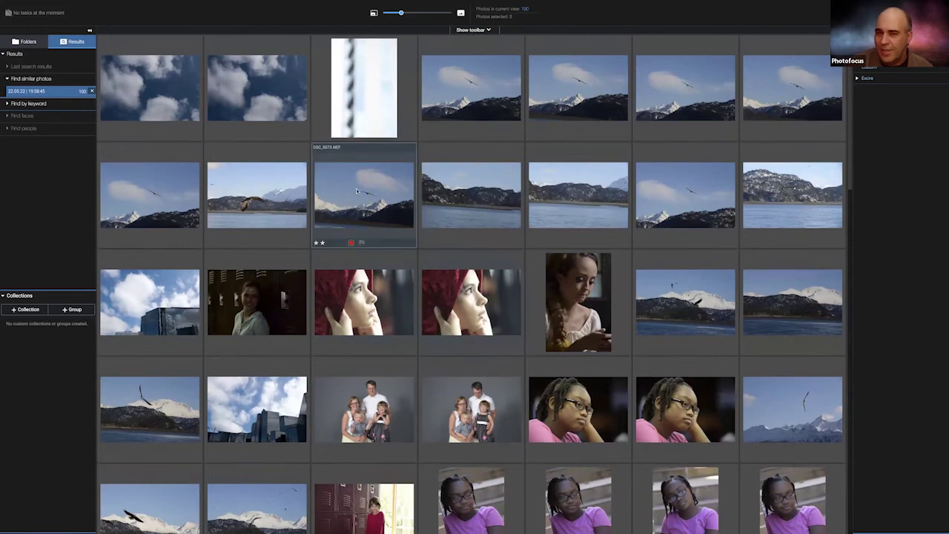
# Step: Enlarge the portrait of the girl in glasses and a pink shirt, and inspect the Find faces options without searching
pyautogui.click(582, 420)
pyautogui.doubleClick(582, 420)
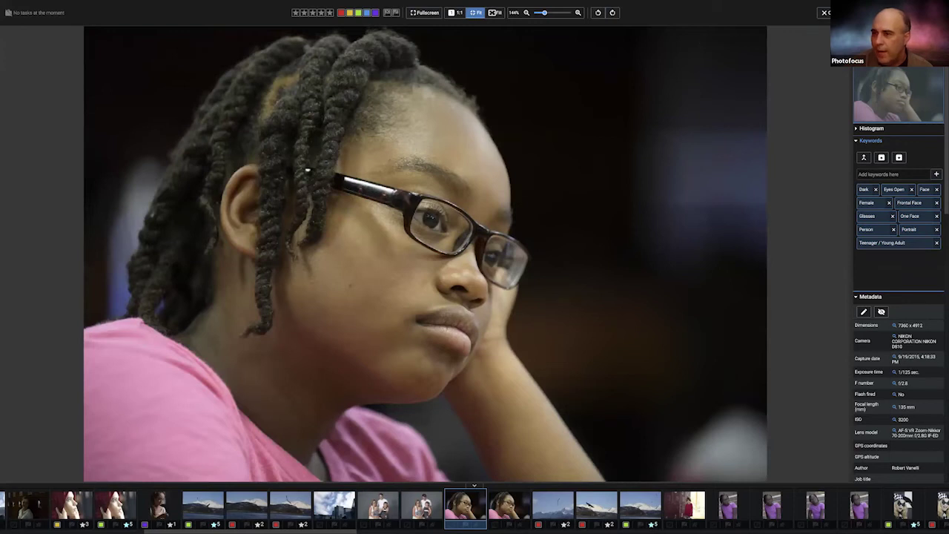
pyautogui.hotkey('ctrl', 'f')
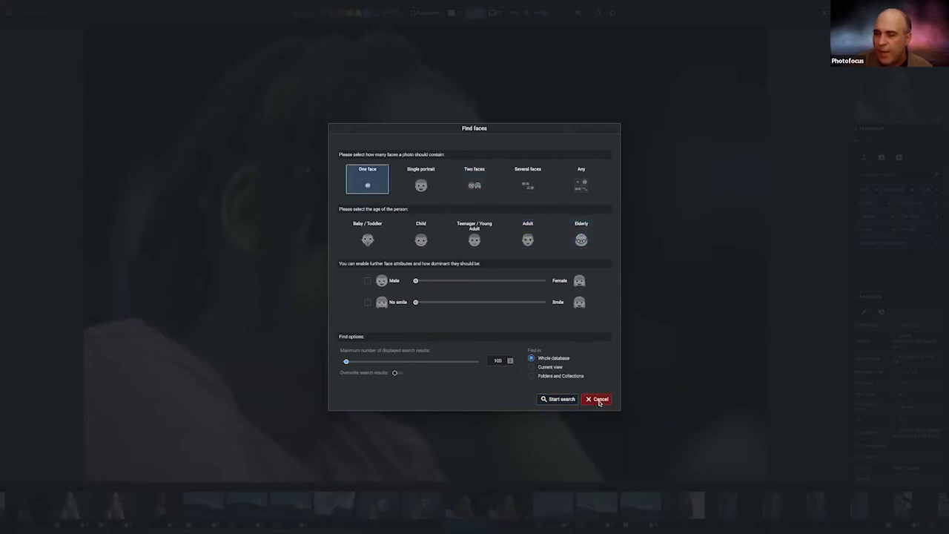
pyautogui.click(600, 401)
pyautogui.rightClick(413, 252)
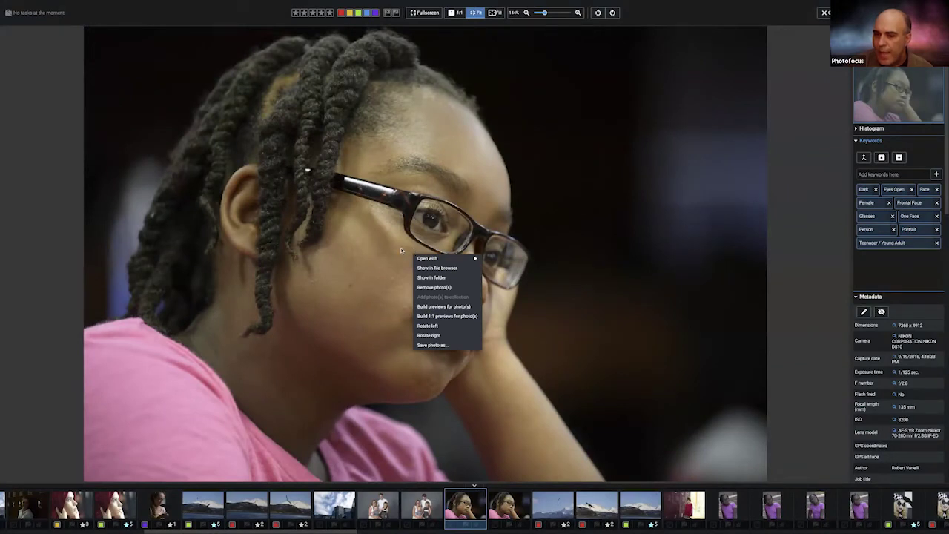
pyautogui.click(401, 251)
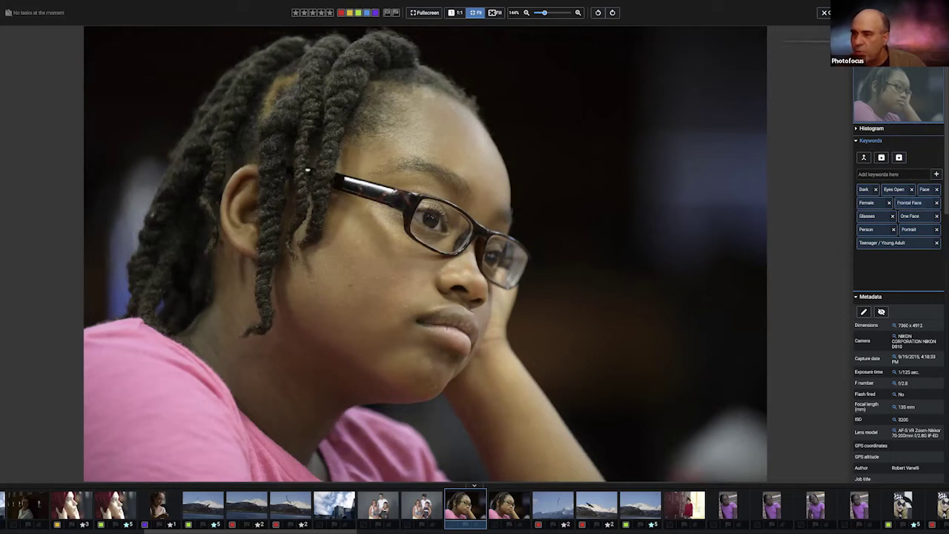
# Step: Quit Excire Foto and switch back to the family portraits album in AfterShoot
pyautogui.moveTo(827, 9)
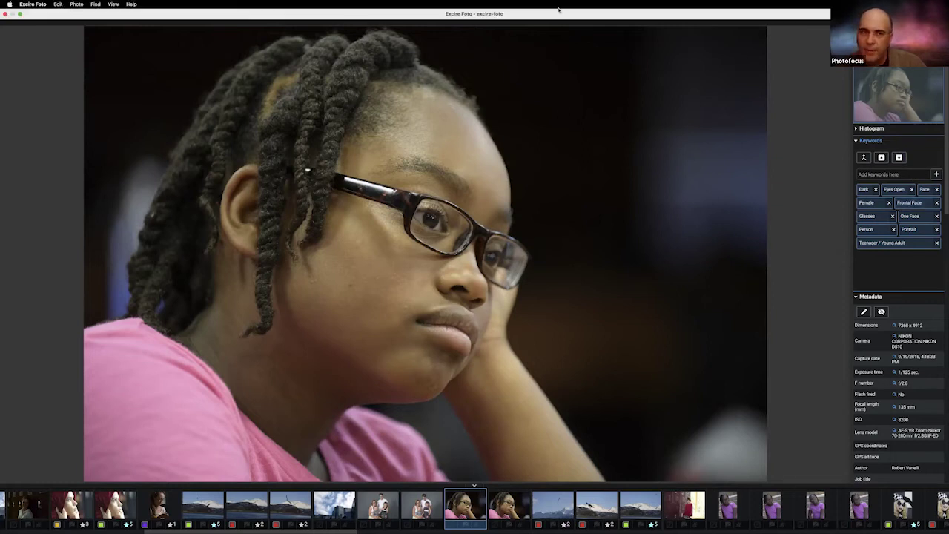
pyautogui.click(36, 4)
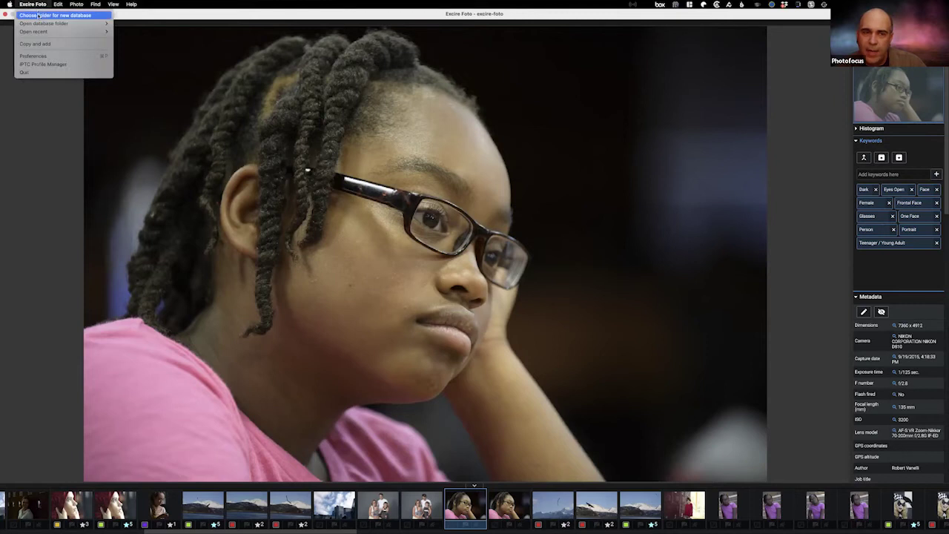
pyautogui.click(64, 123)
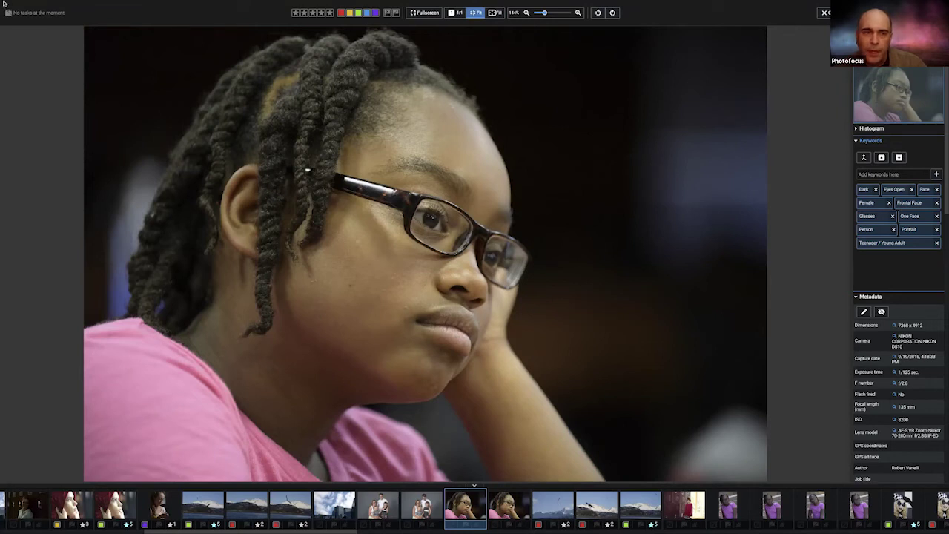
pyautogui.click(33, 4)
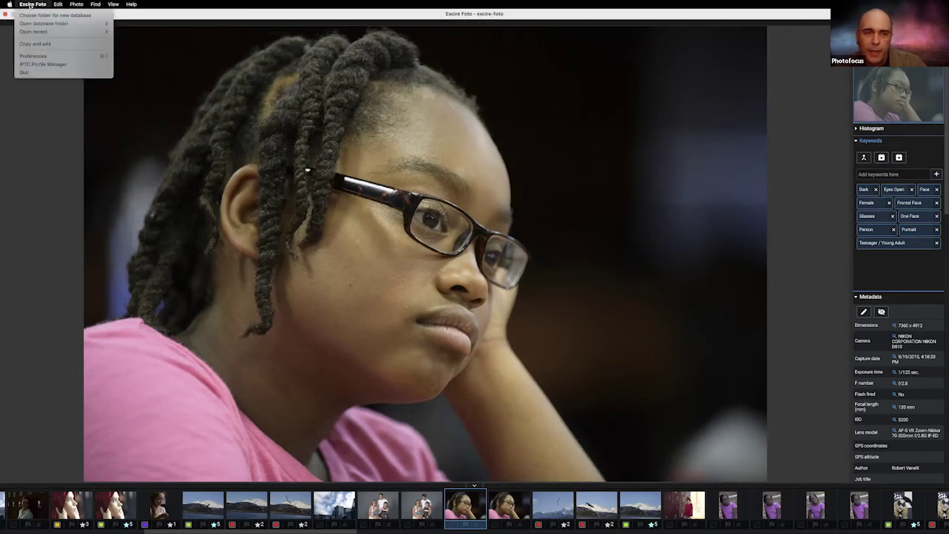
pyautogui.click(38, 73)
pyautogui.press('super+Tab')
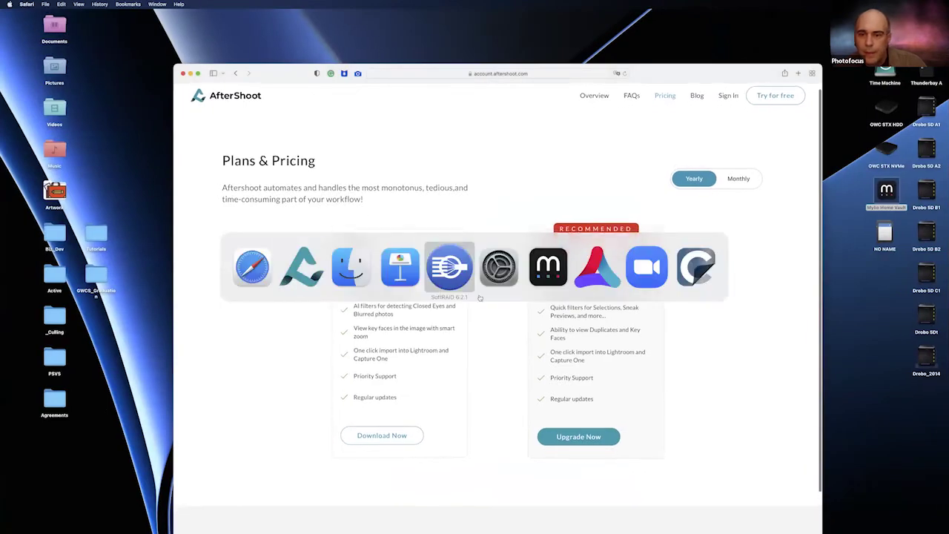
pyautogui.click(301, 267)
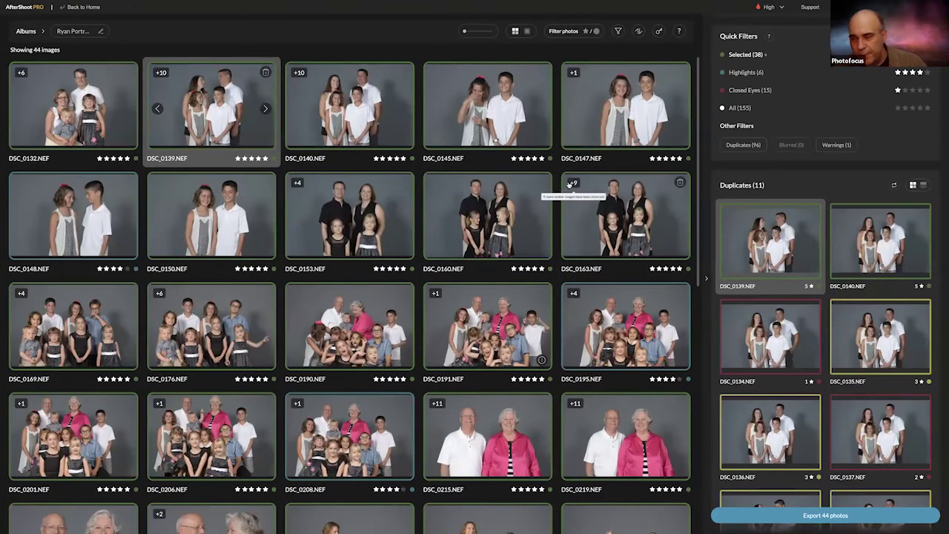
# Step: Quit AfterShoot, minimize the Safari pricing page, and switch to Mylio Photos
pyautogui.press('super+q')
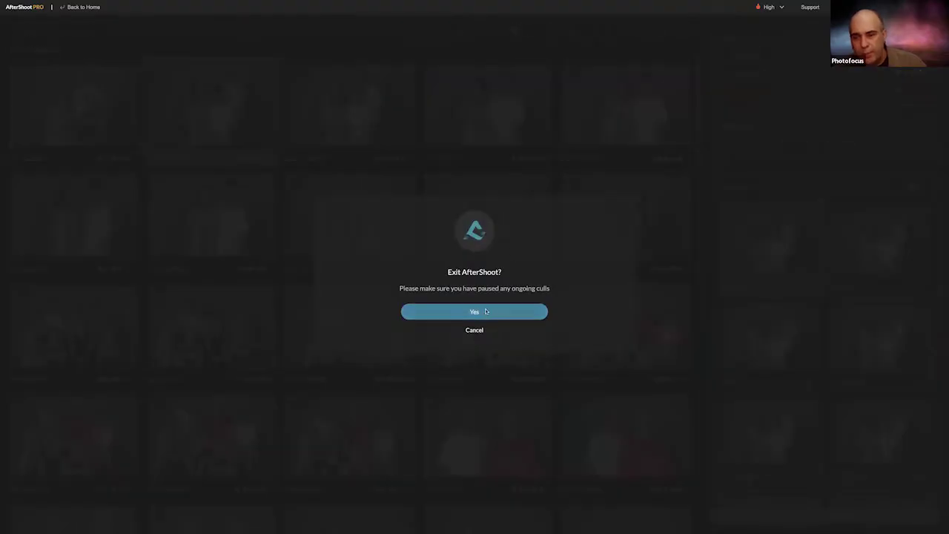
pyautogui.click(487, 312)
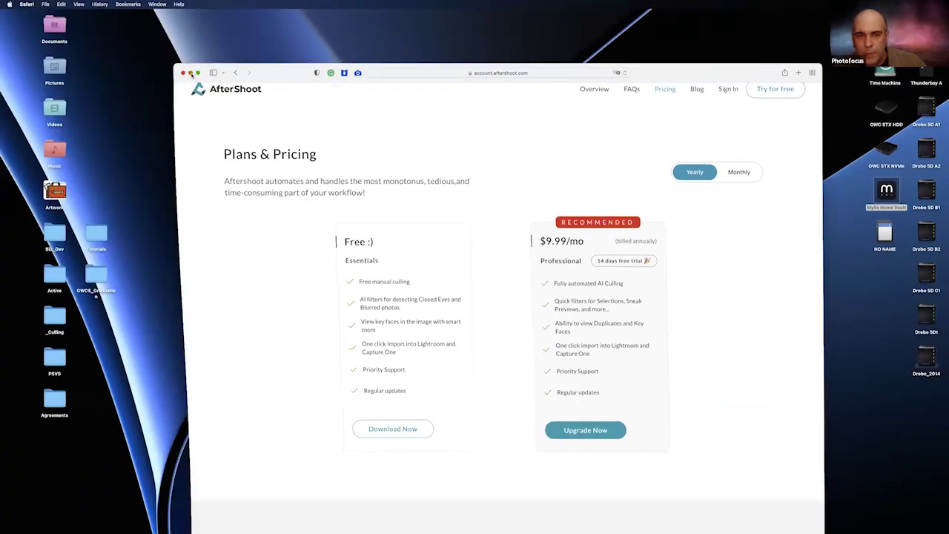
pyautogui.click(190, 72)
pyautogui.press('super+Tab')
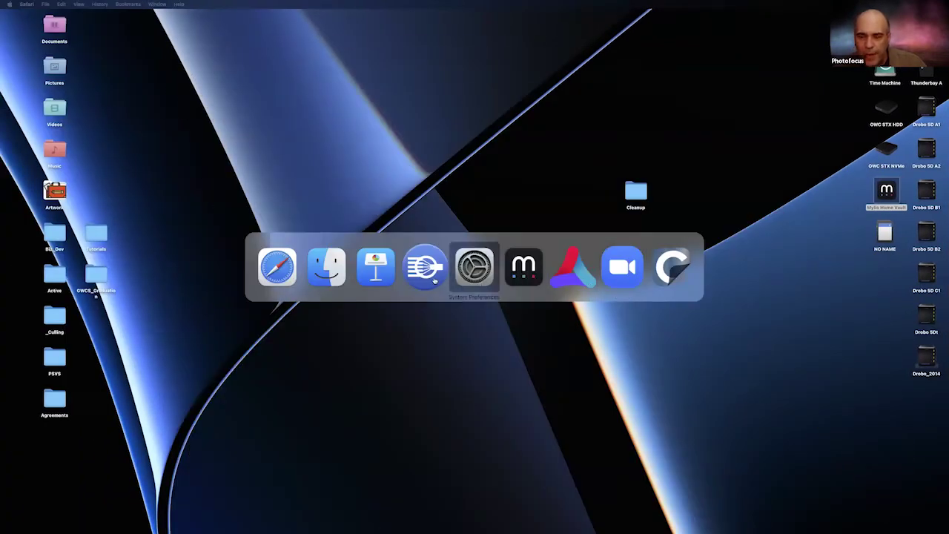
pyautogui.click(534, 272)
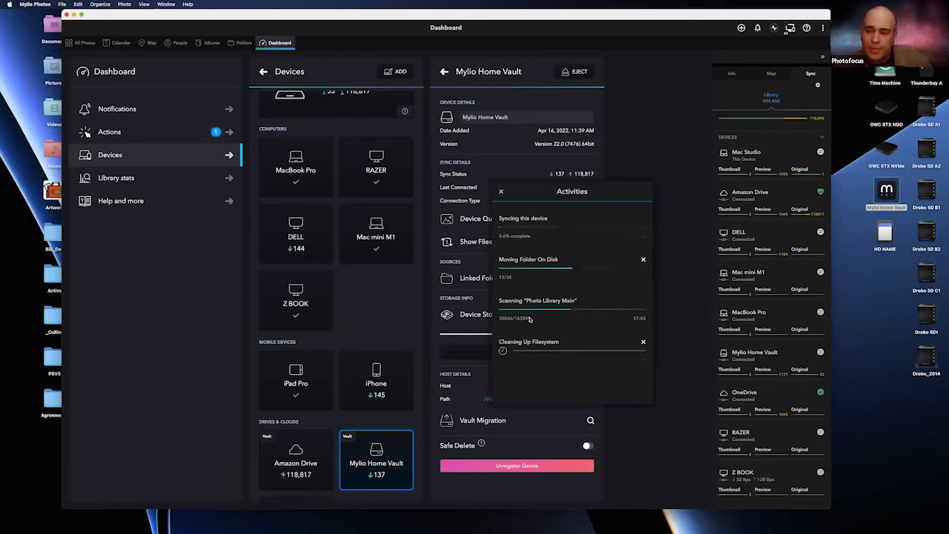
# Step: Show all photos of the library full screen and close the Activities window
pyautogui.scroll(3, 383, 294)
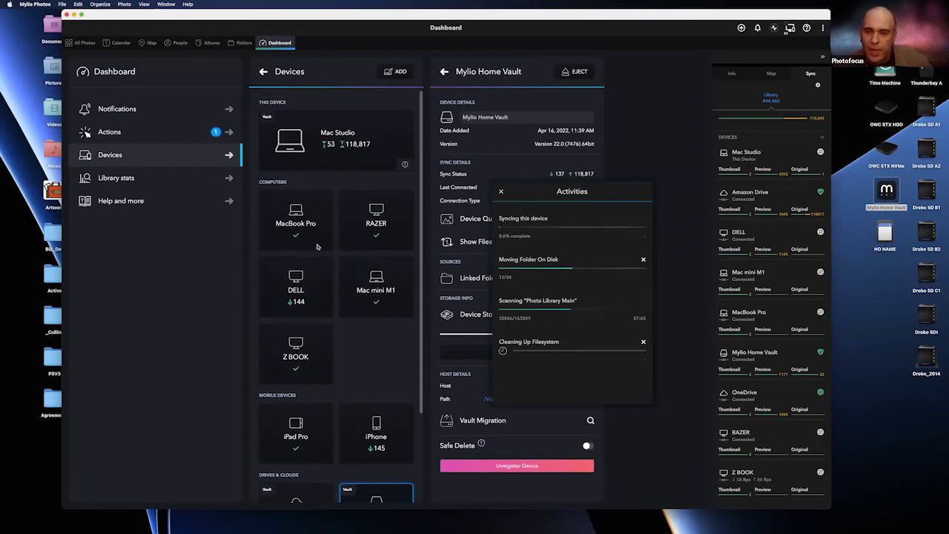
pyautogui.click(82, 42)
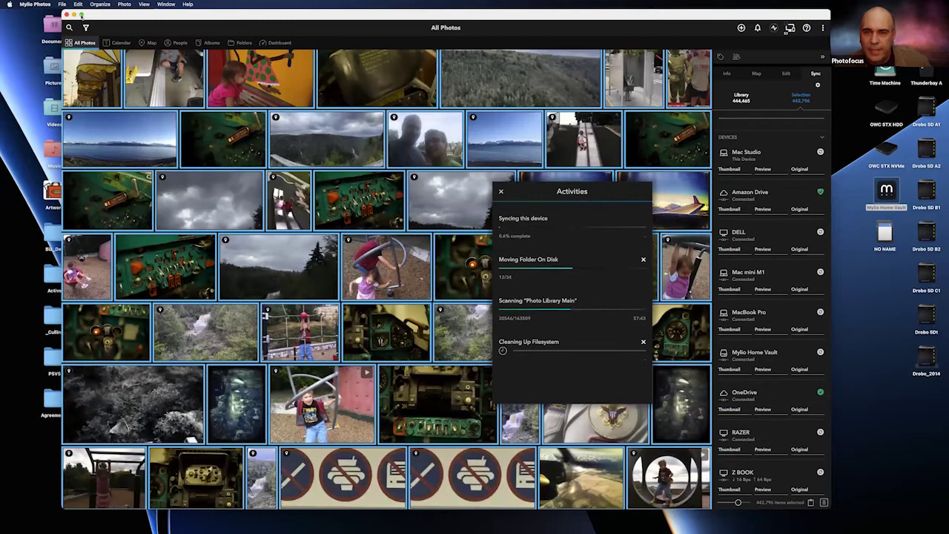
pyautogui.click(81, 14)
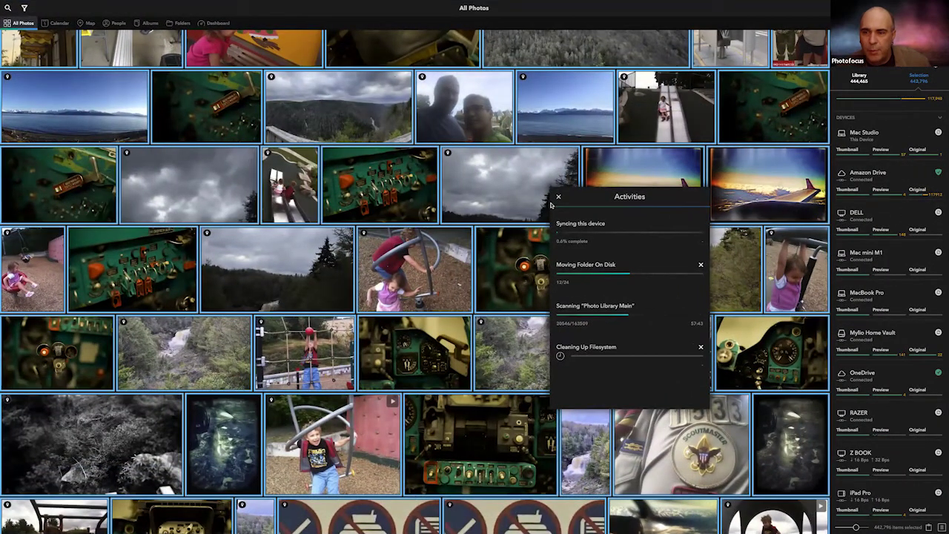
pyautogui.click(558, 198)
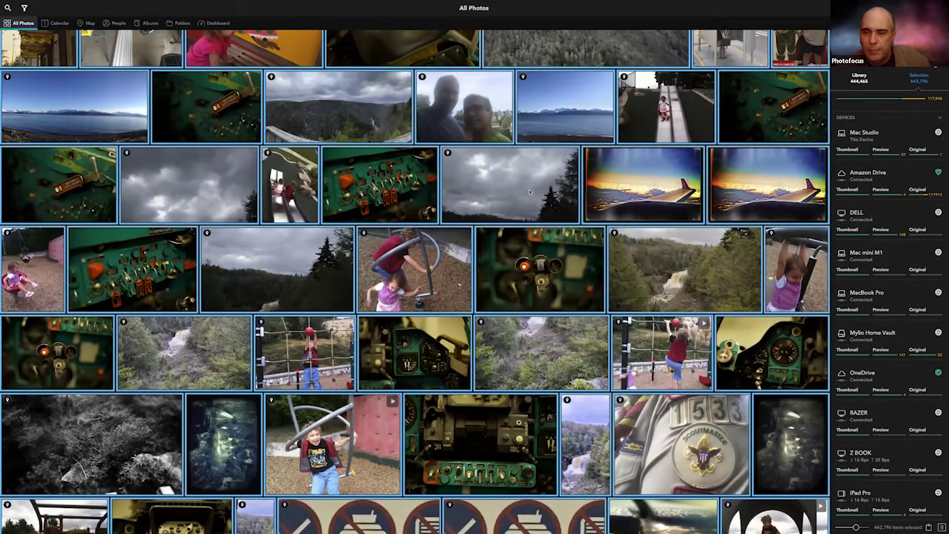
# Step: Show the yearly calendar with larger month tiles and open the photos of the July 2018 MLB Project event
pyautogui.click(59, 23)
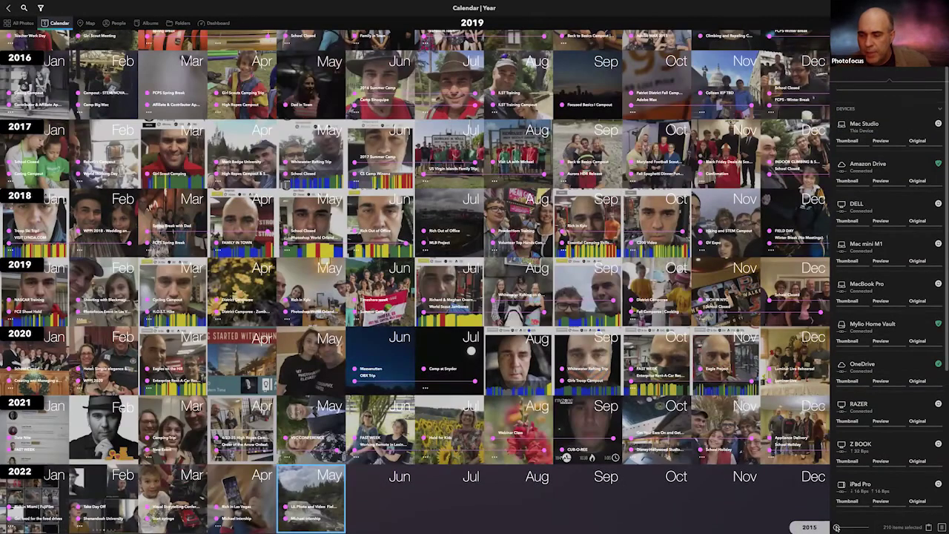
pyautogui.moveTo(837, 528); pyautogui.dragTo(855, 527)
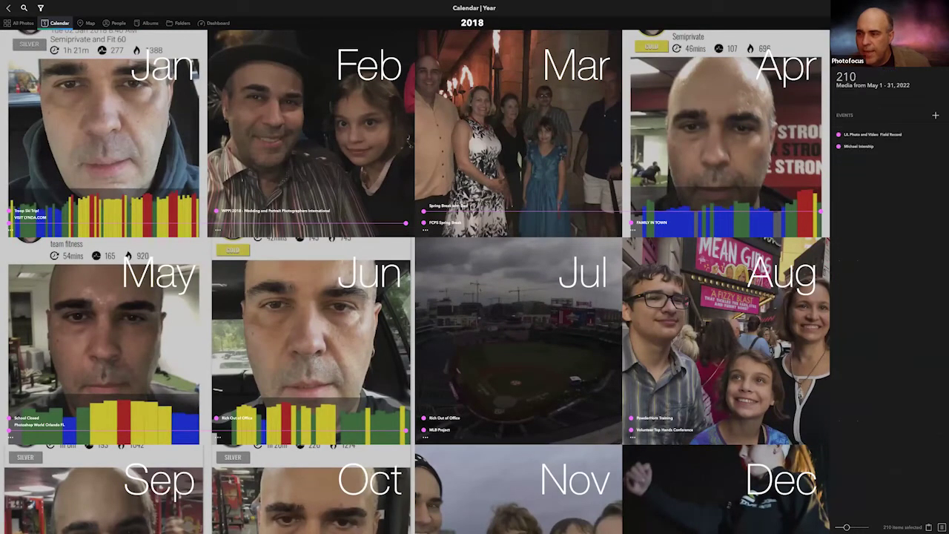
pyautogui.click(592, 276)
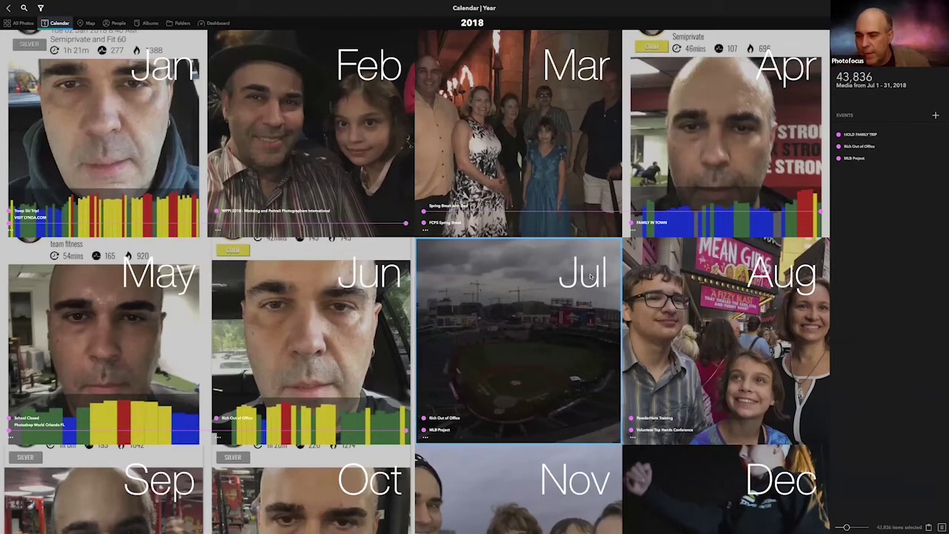
pyautogui.click(853, 159)
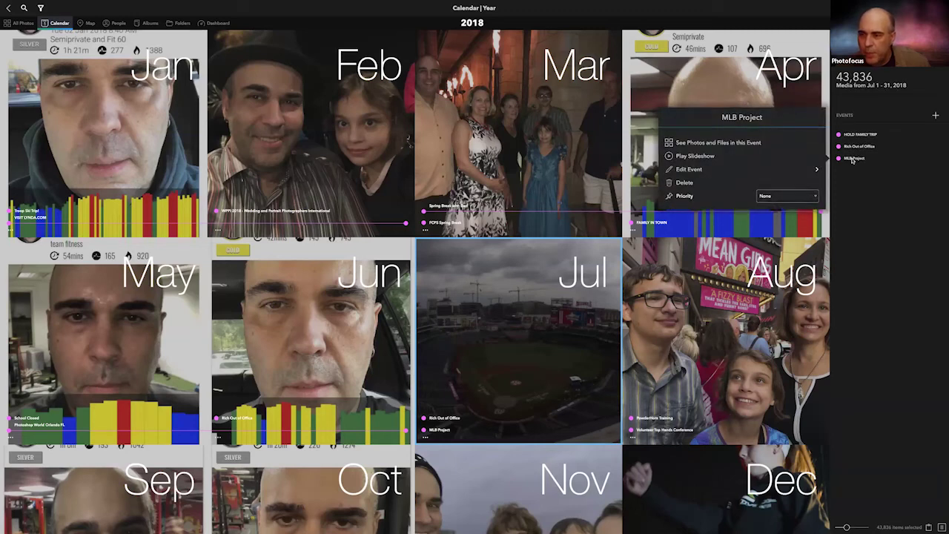
pyautogui.click(738, 143)
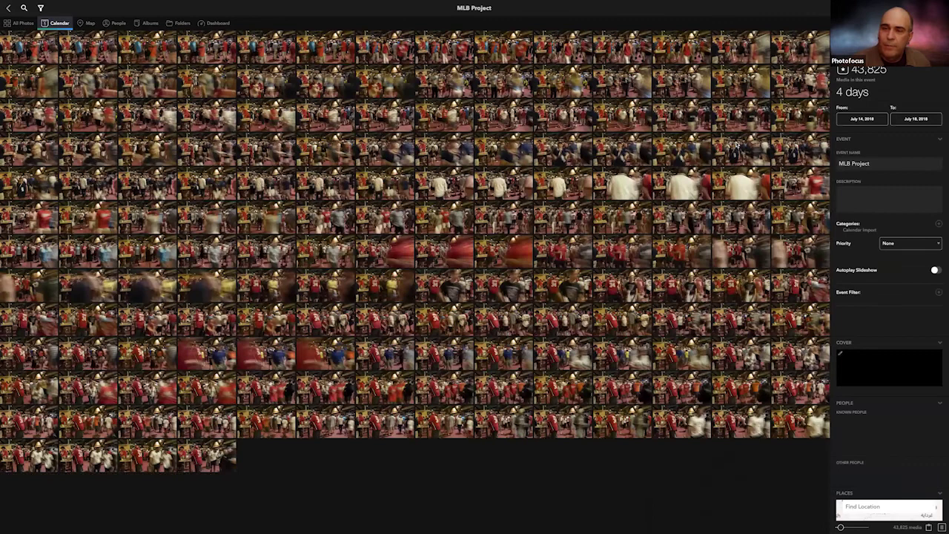
# Step: Look through the MLB Project event's photos at several dates, and return to the yearly calendar
pyautogui.scroll(-5, 807, 272)
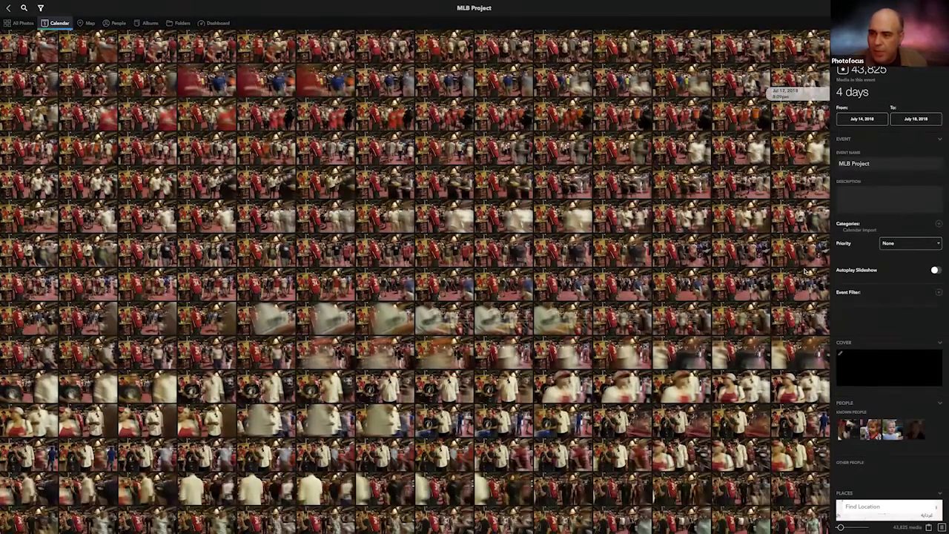
pyautogui.click(806, 272)
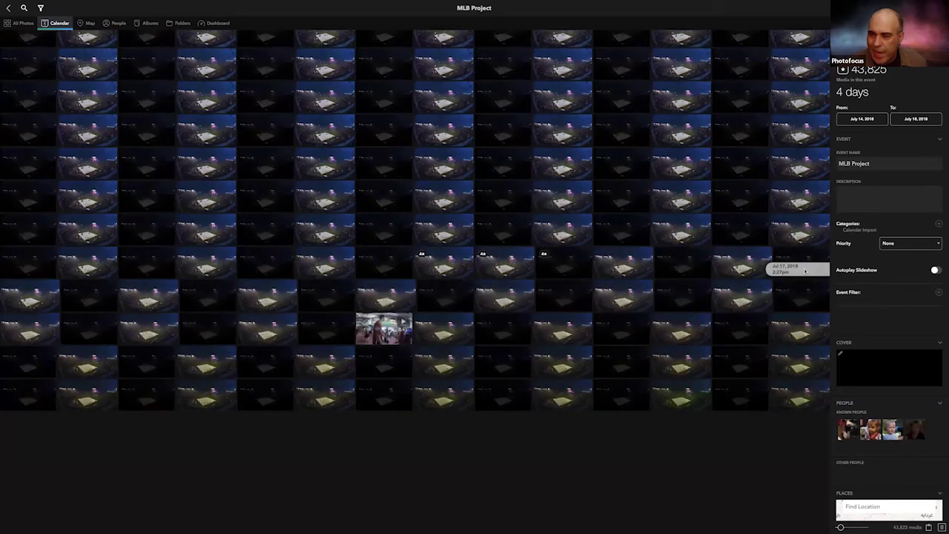
pyautogui.click(802, 318)
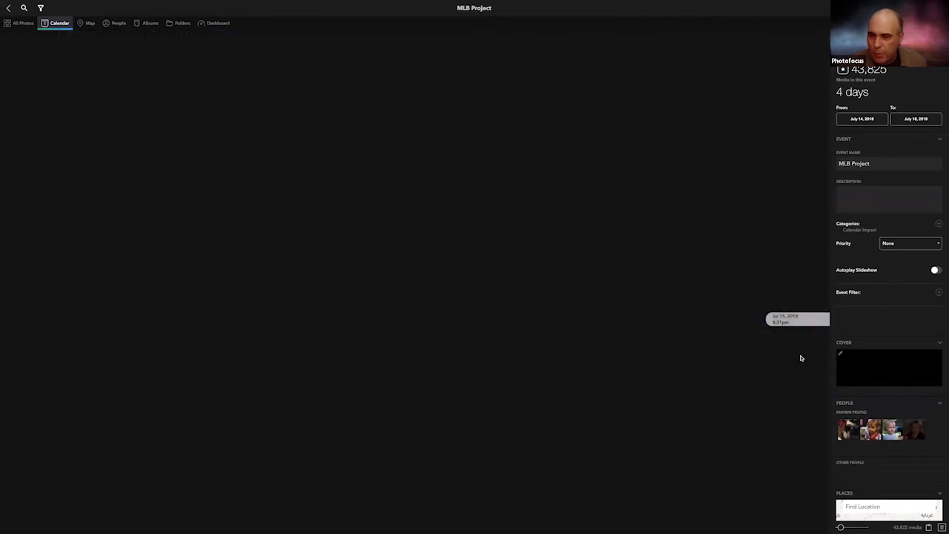
pyautogui.click(801, 358)
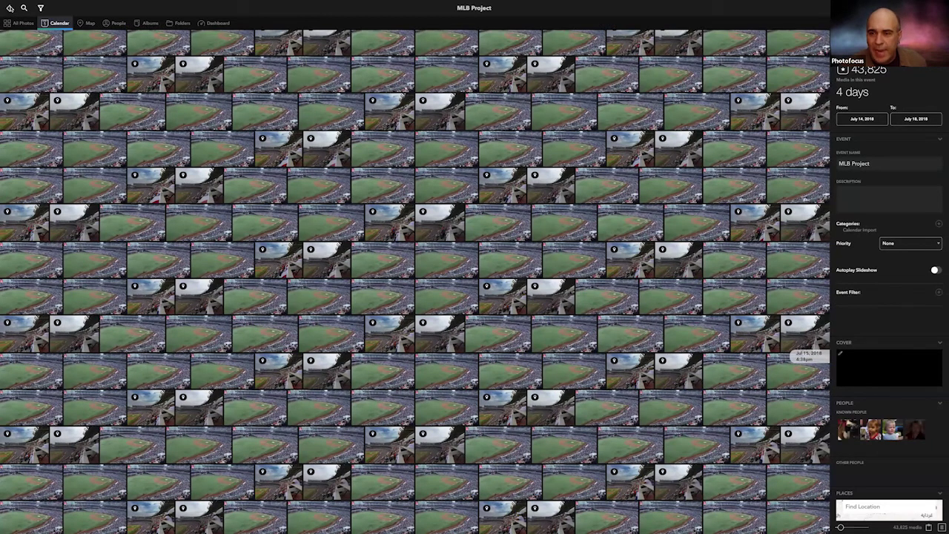
pyautogui.click(10, 8)
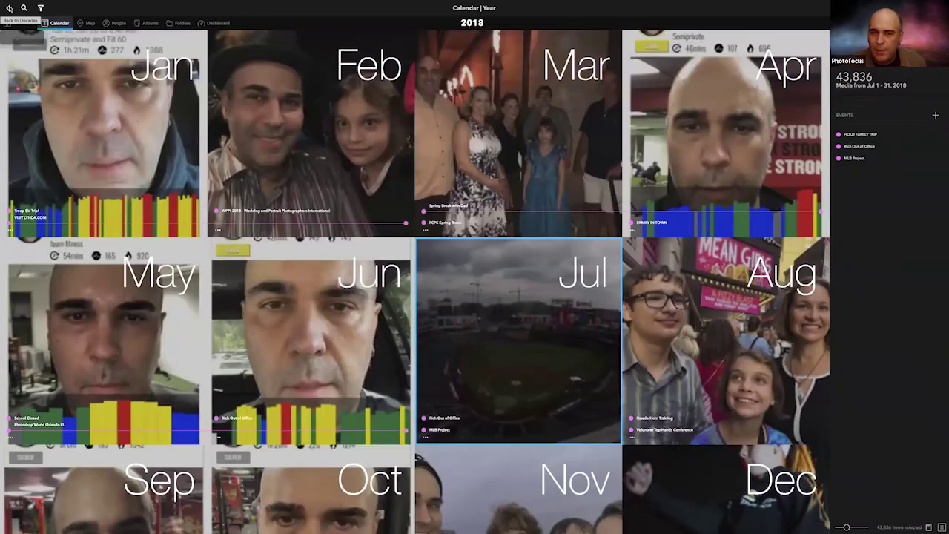
# Step: View the photos of the WPPI 2022 event listed under August 2021, and return to the yearly calendar
pyautogui.scroll(-10, 698, 171)
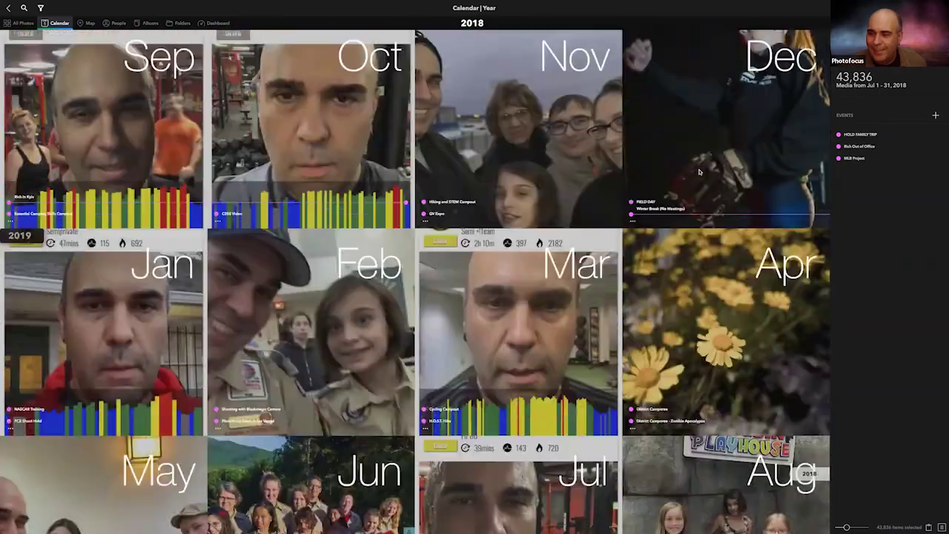
pyautogui.scroll(-14, 699, 171)
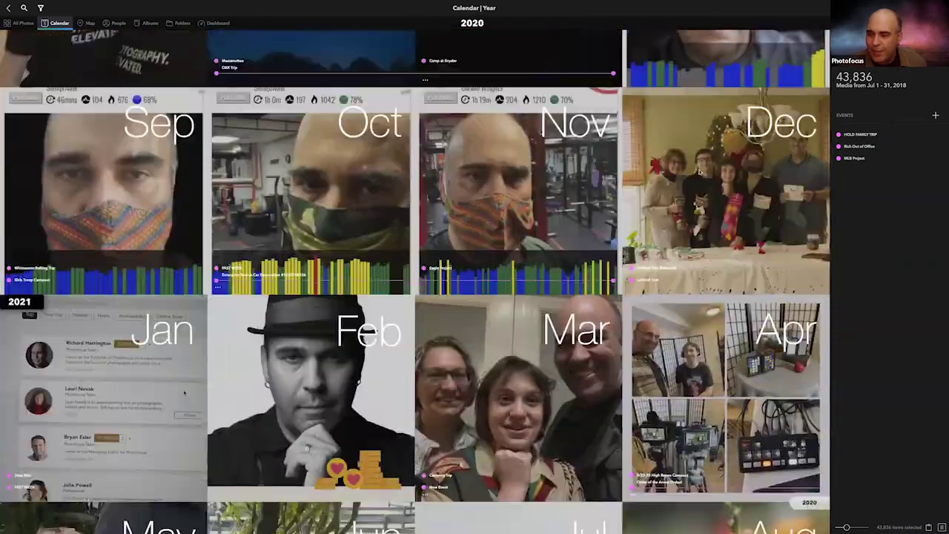
pyautogui.scroll(3, 795, 176)
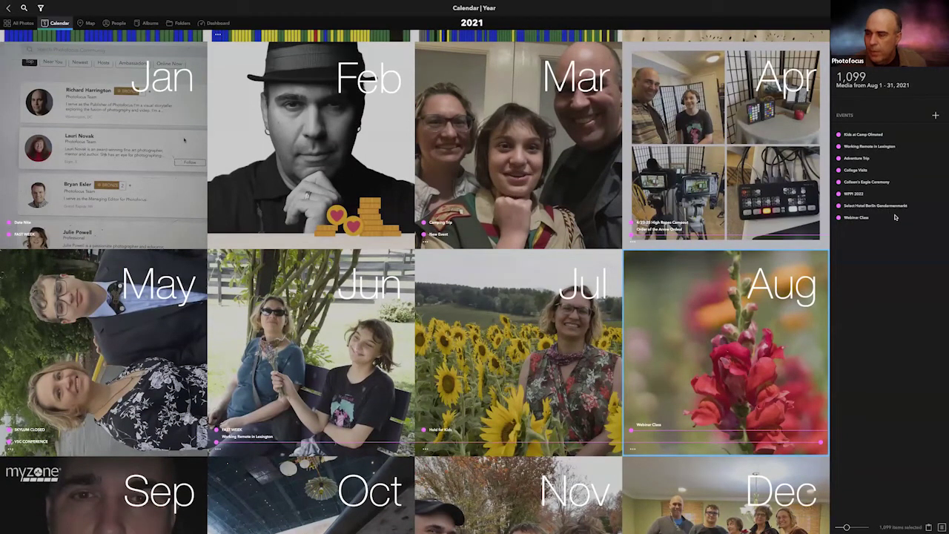
pyautogui.click(855, 194)
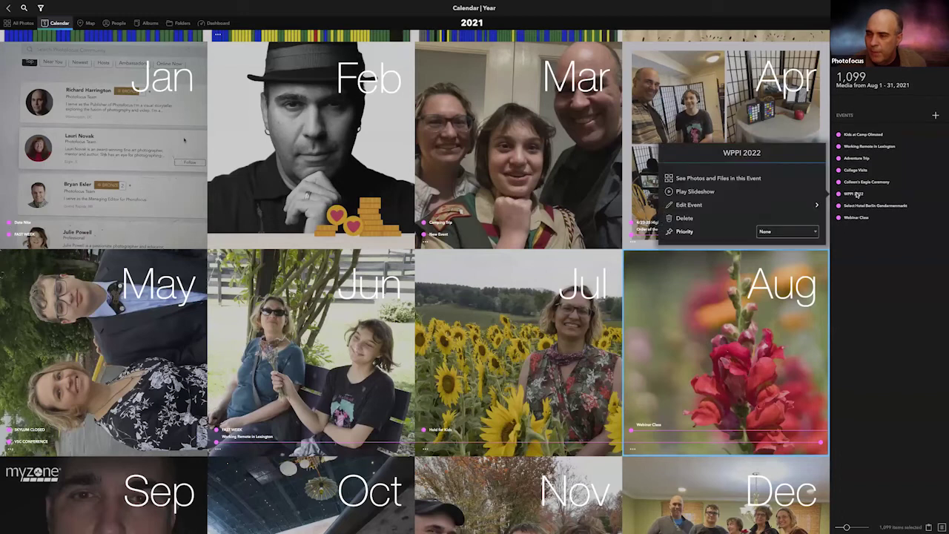
pyautogui.click(734, 181)
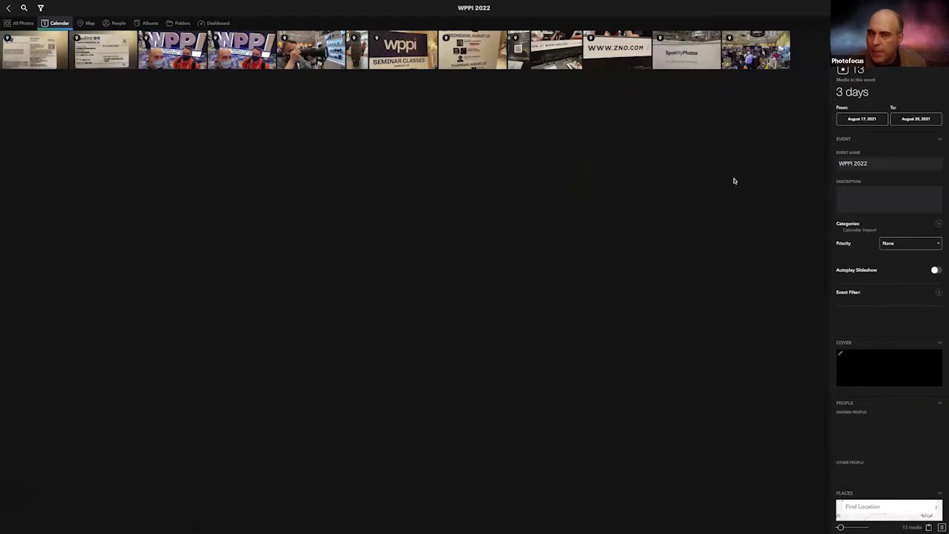
pyautogui.click(9, 10)
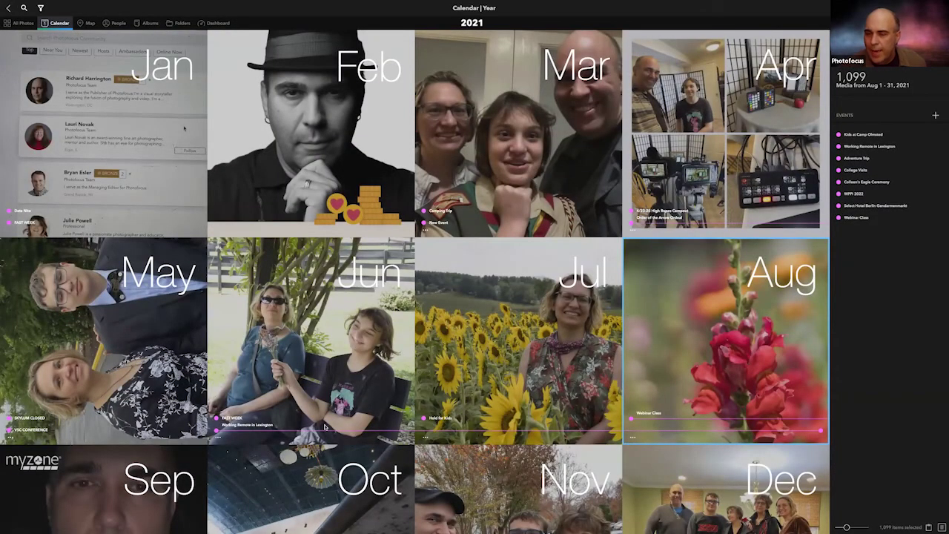
# Step: Look through the calendar months ahead to 2022 and back to 2019
pyautogui.scroll(-5, 586, 334)
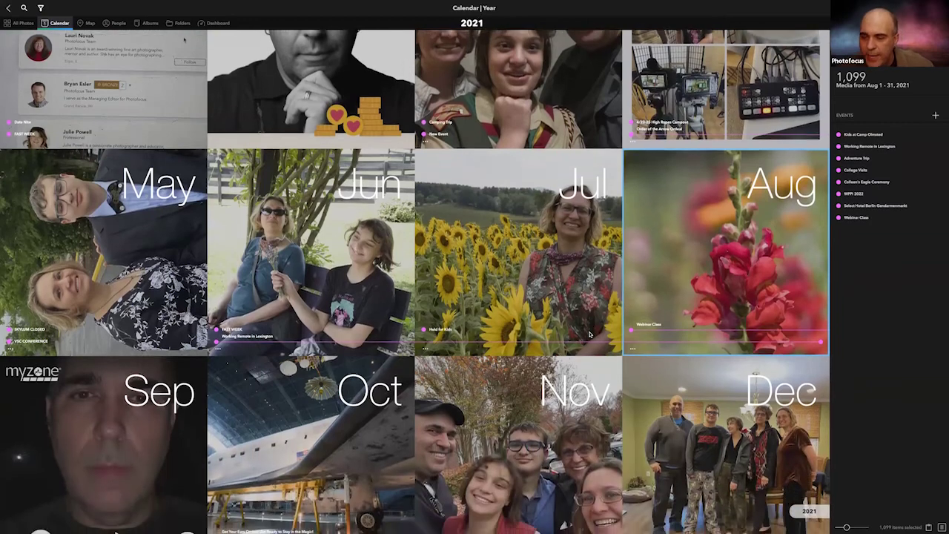
pyautogui.scroll(-4, 591, 336)
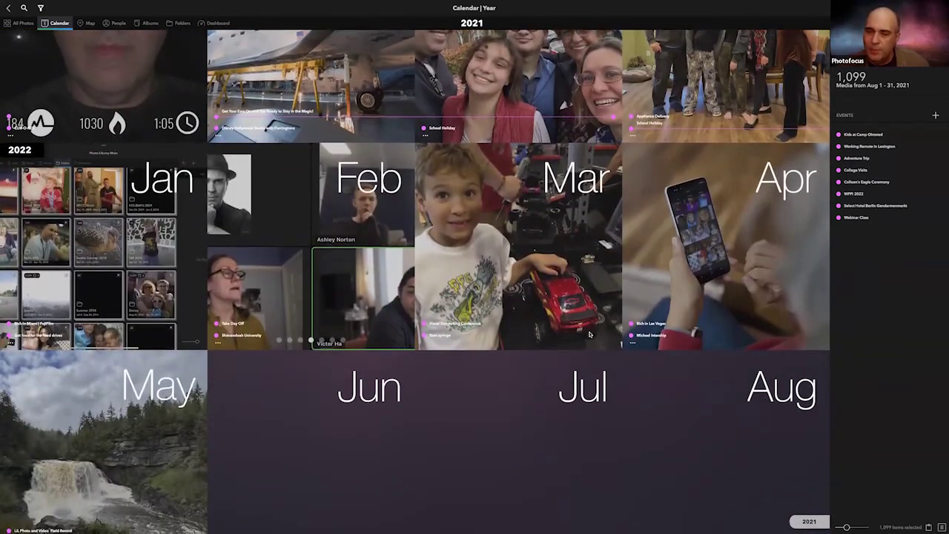
pyautogui.scroll(15, 590, 335)
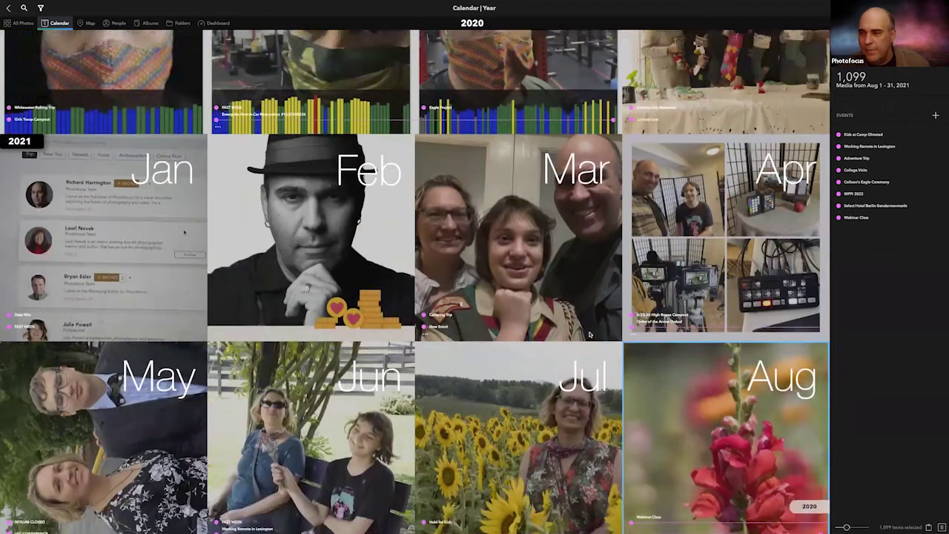
pyautogui.scroll(10, 590, 335)
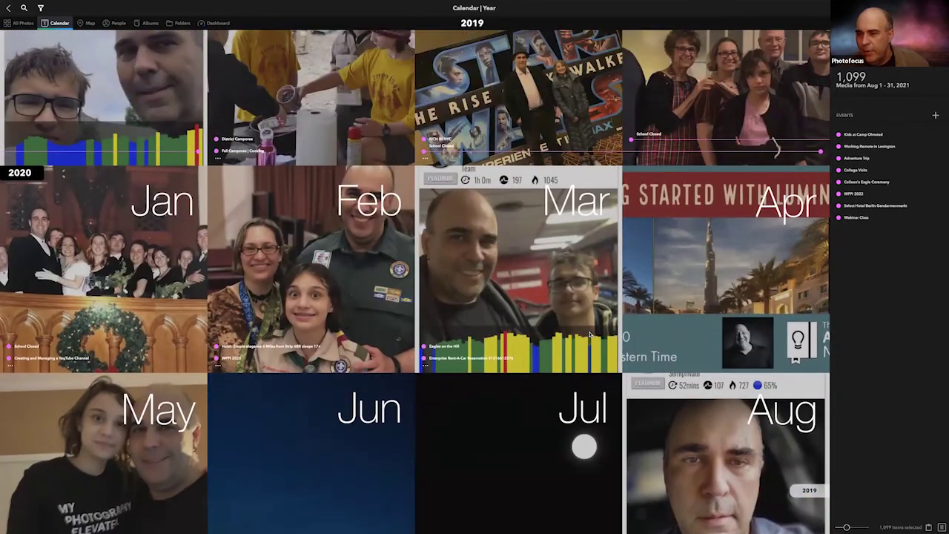
pyautogui.scroll(1, 592, 321)
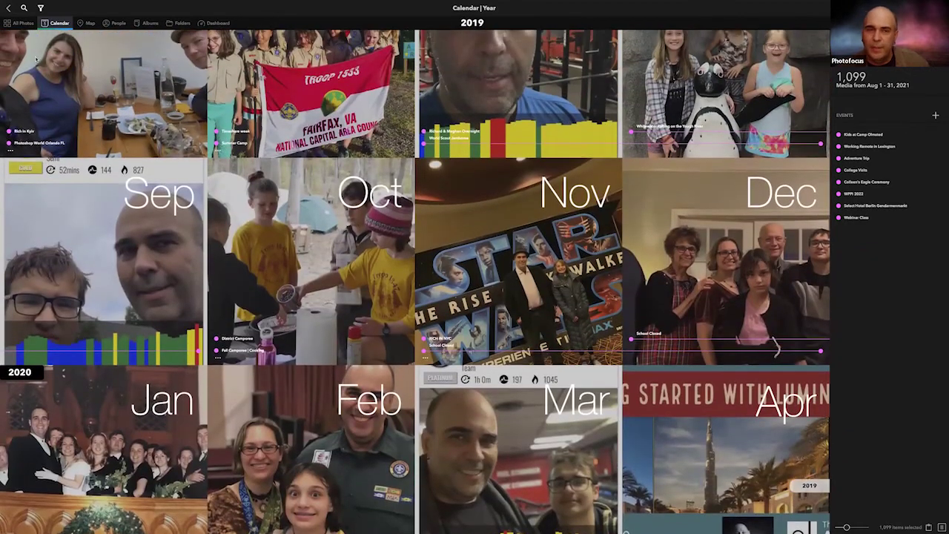
# Step: Show the world map of geotagged photos, leaving the Frankfurt photos, and bring North America into view
pyautogui.click(90, 23)
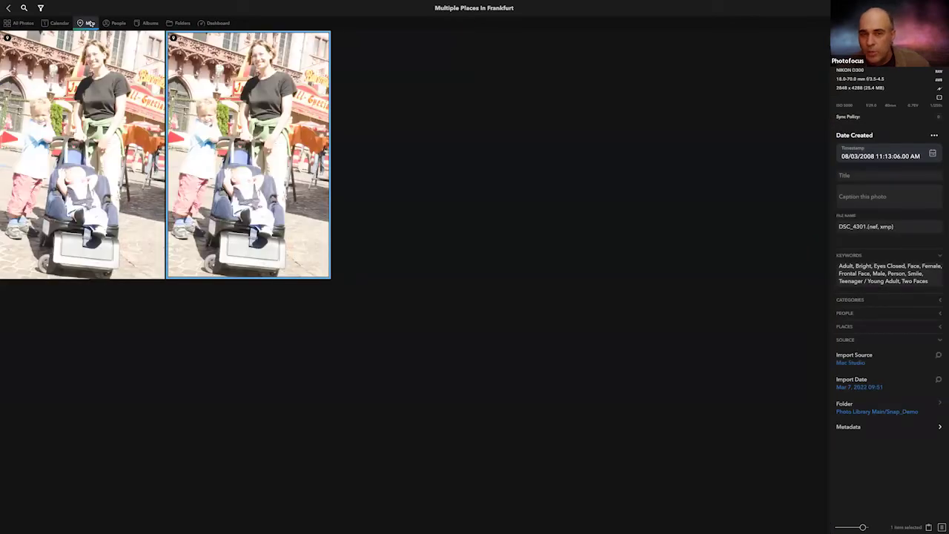
pyautogui.click(9, 7)
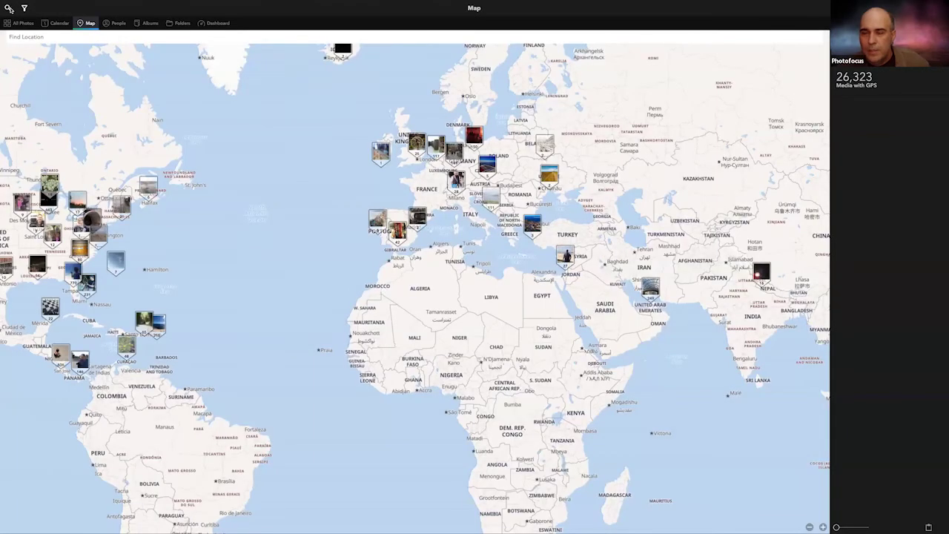
pyautogui.moveTo(173, 238); pyautogui.dragTo(479, 244)
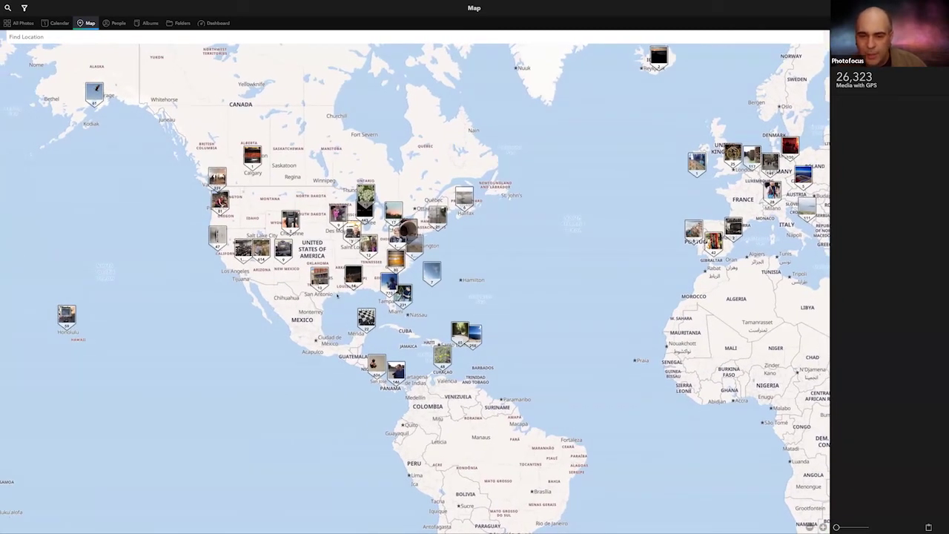
# Step: View the photos pinned at San Antonio, Texas, and the ones pinned in the Atlantic west of Hamilton
pyautogui.click(319, 279)
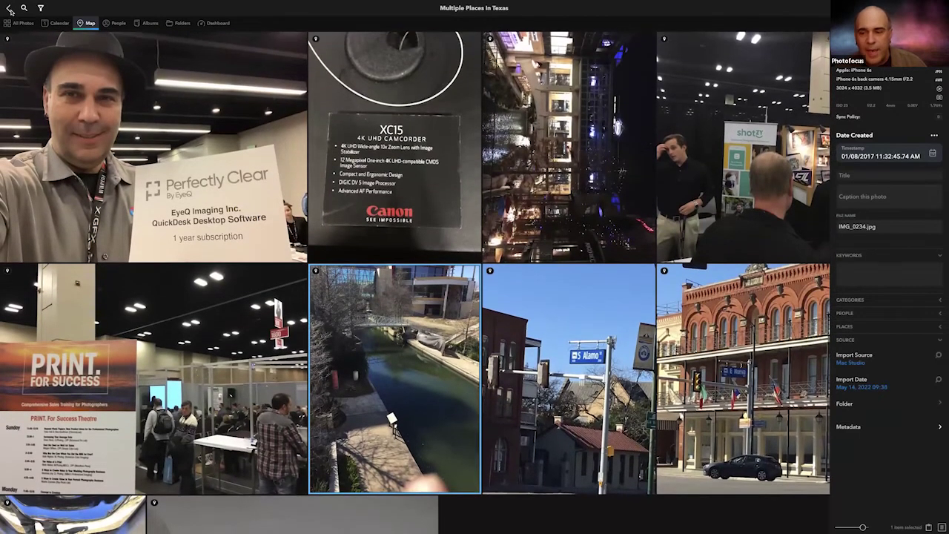
pyautogui.click(11, 10)
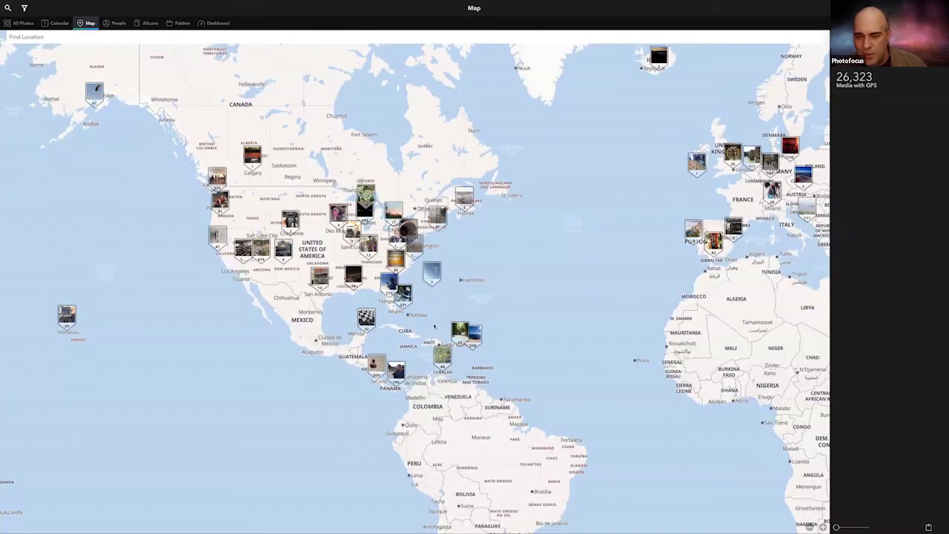
pyautogui.click(430, 273)
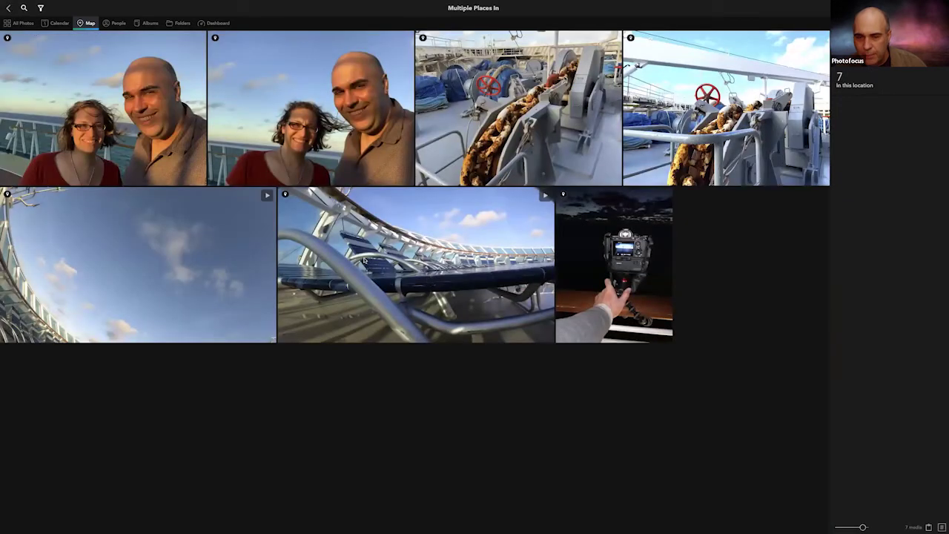
# Step: View the photos pinned at Freeport in the Bahamas on the map, and return to the map
pyautogui.click(10, 8)
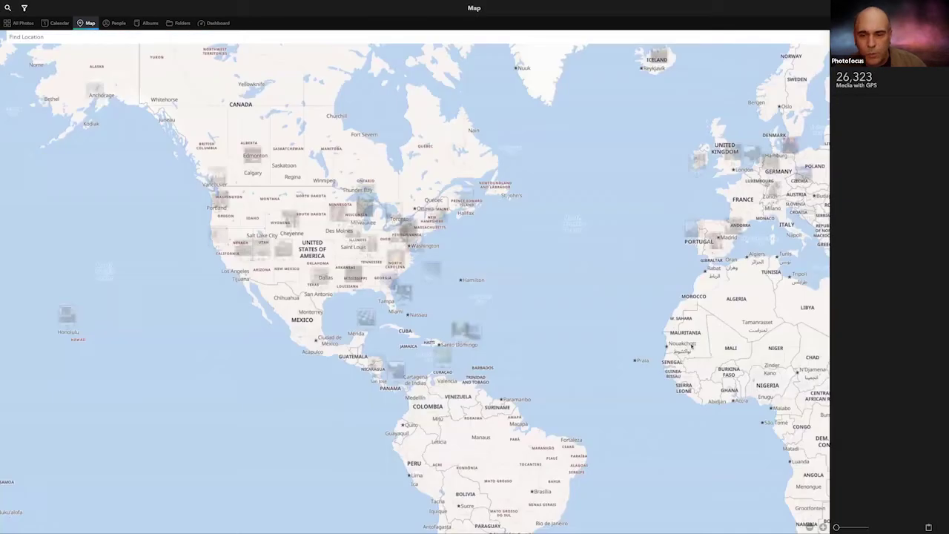
pyautogui.moveTo(836, 528); pyautogui.dragTo(846, 528)
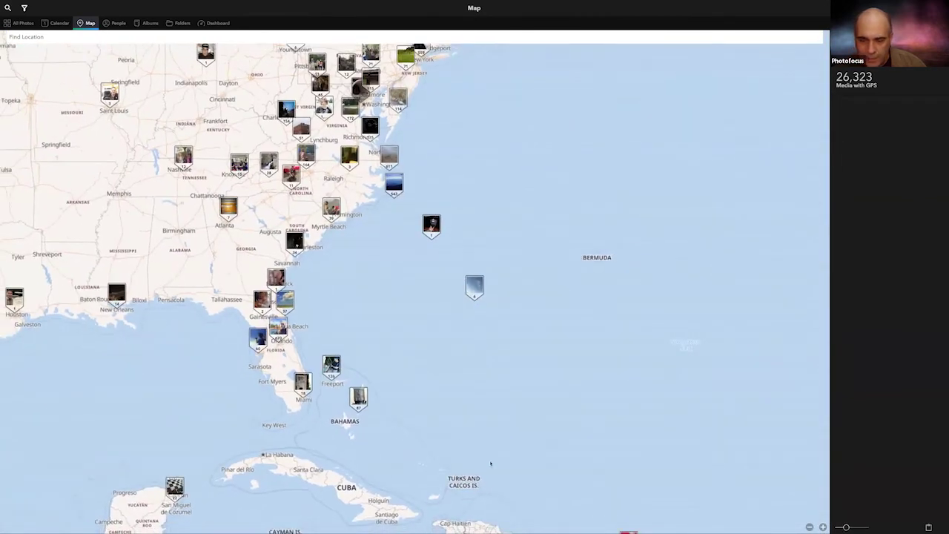
pyautogui.moveTo(429, 419); pyautogui.dragTo(428, 343)
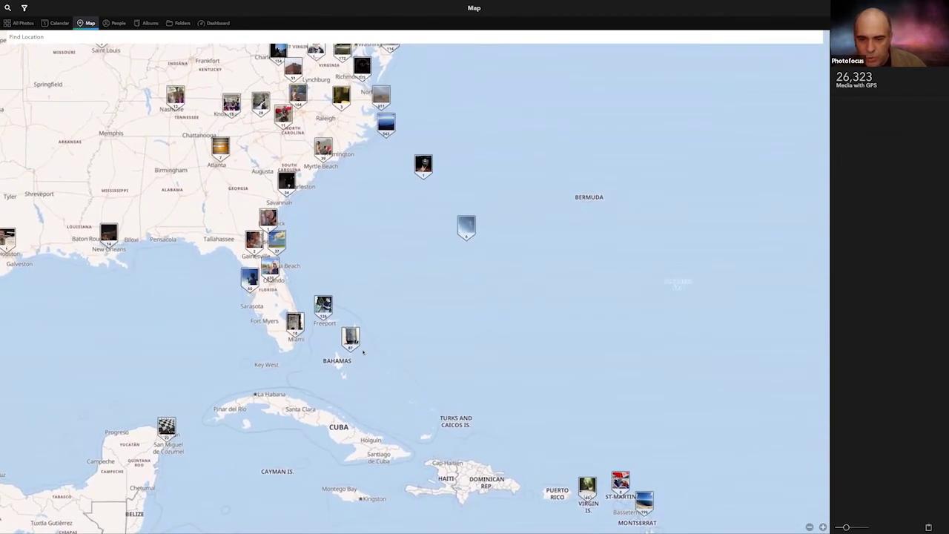
pyautogui.click(323, 307)
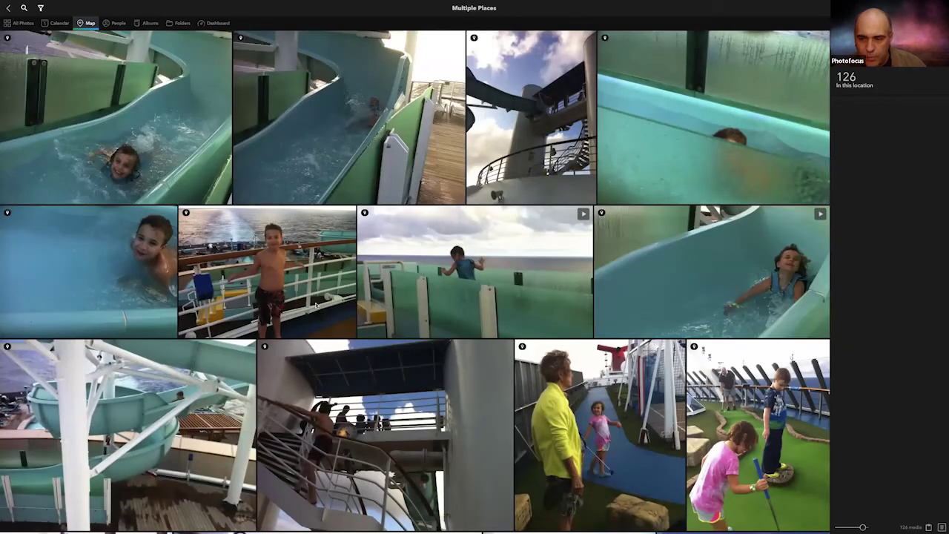
pyautogui.press('Escape')
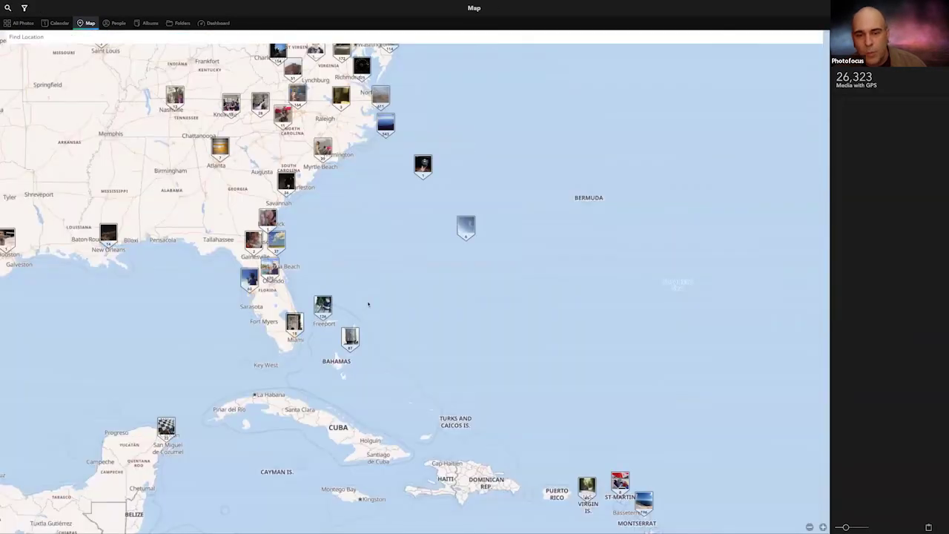
# Step: View the photos pinned at Miami and show the first beer bottle photo's date in the calendar
pyautogui.click(294, 325)
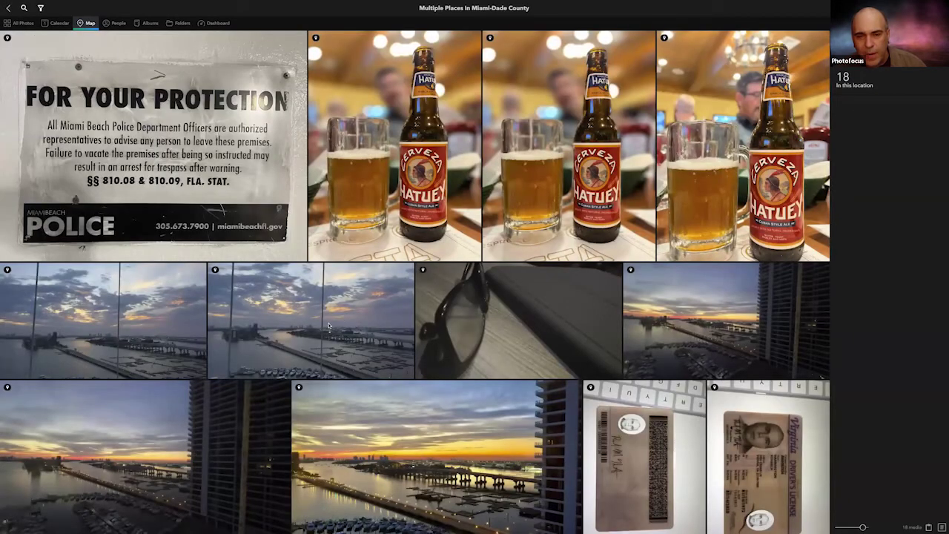
pyautogui.rightClick(377, 203)
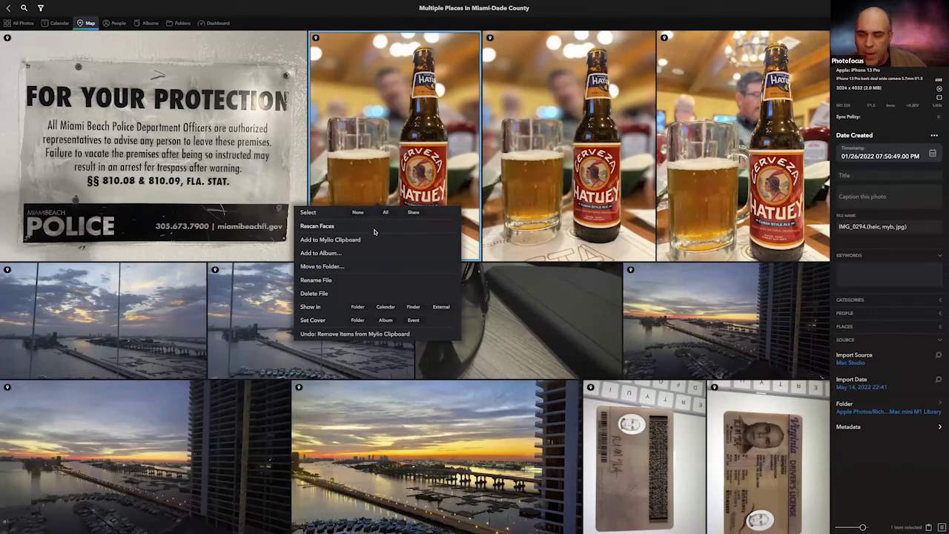
pyautogui.click(387, 307)
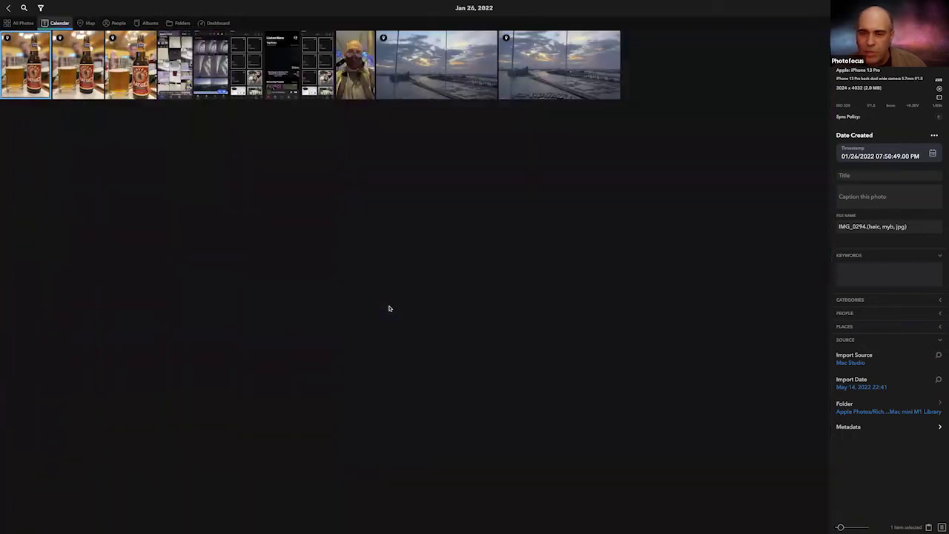
# Step: Go back from the day's photos to the 2022 yearly calendar and display the month of May
pyautogui.click(8, 9)
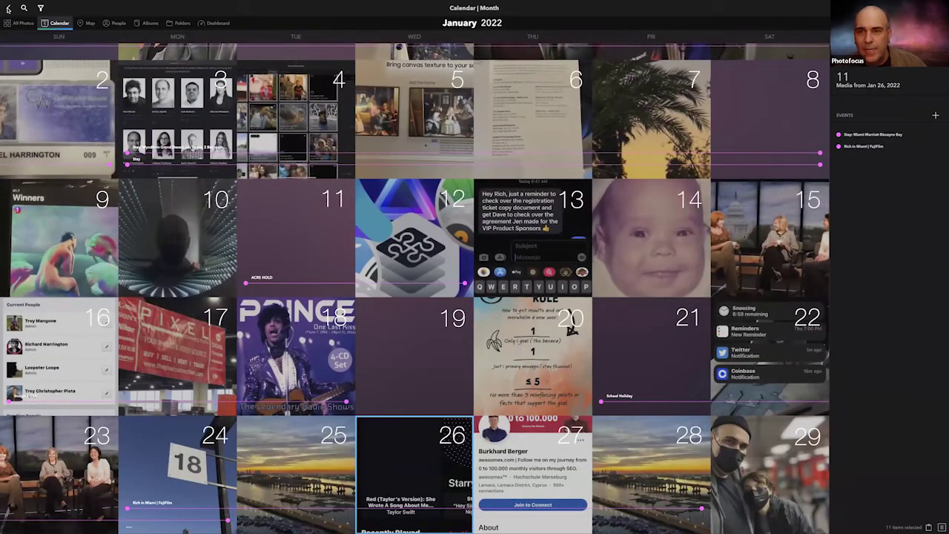
pyautogui.click(7, 9)
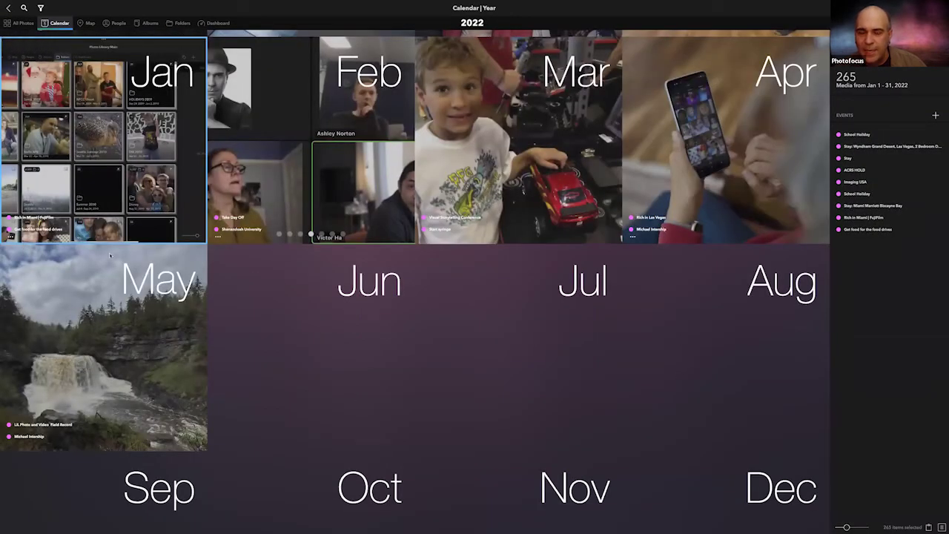
pyautogui.click(115, 292)
pyautogui.scroll(-1, 115, 291)
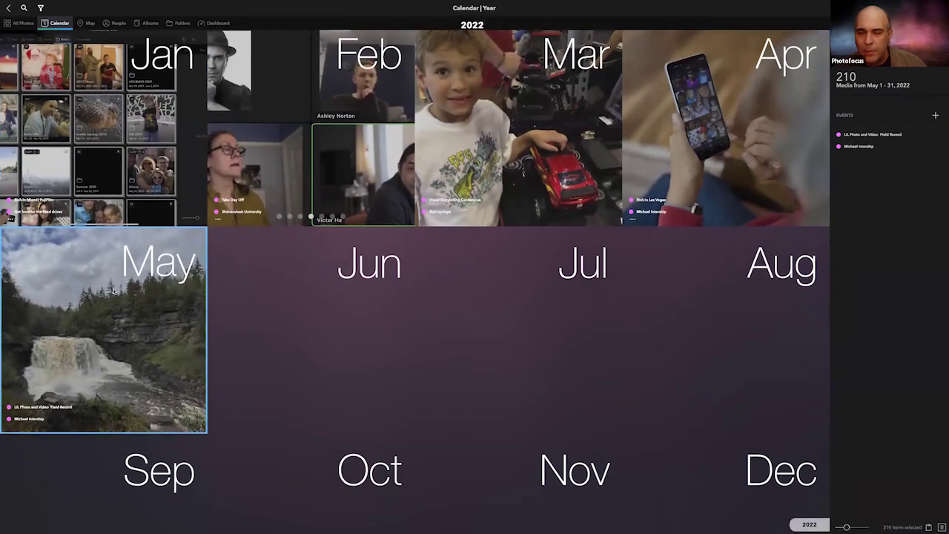
pyautogui.doubleClick(113, 291)
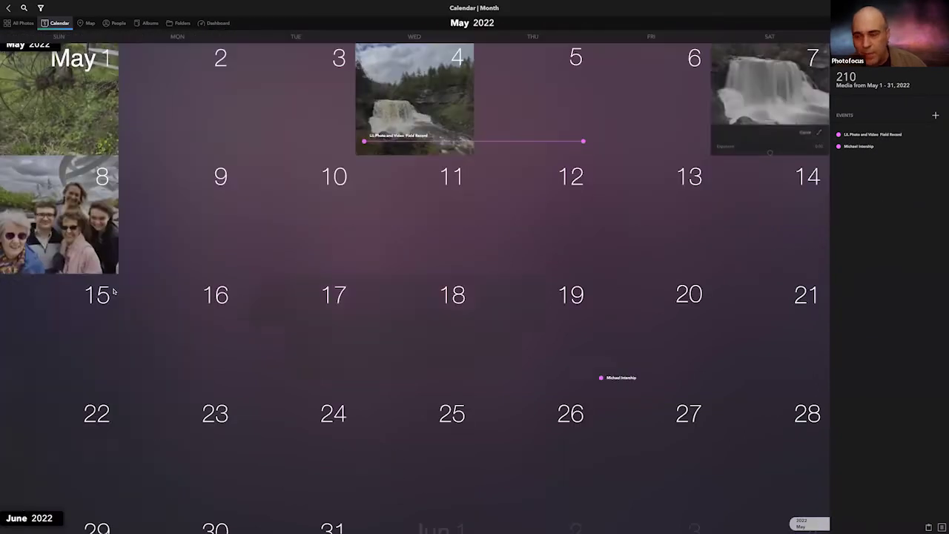
pyautogui.scroll(1, 72, 107)
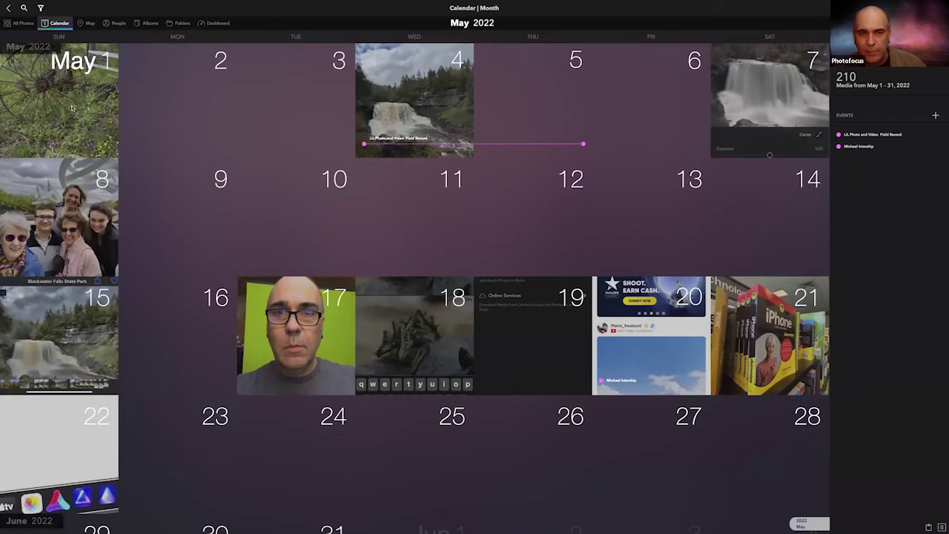
# Step: Check the media summaries for May 1 and May 4, 2022, and view all photos from May 4
pyautogui.click(72, 107)
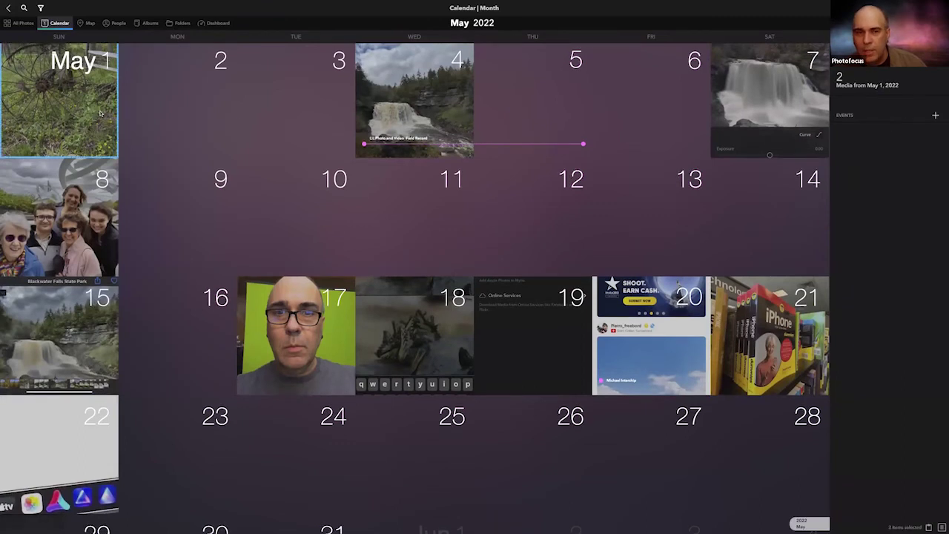
pyautogui.click(435, 92)
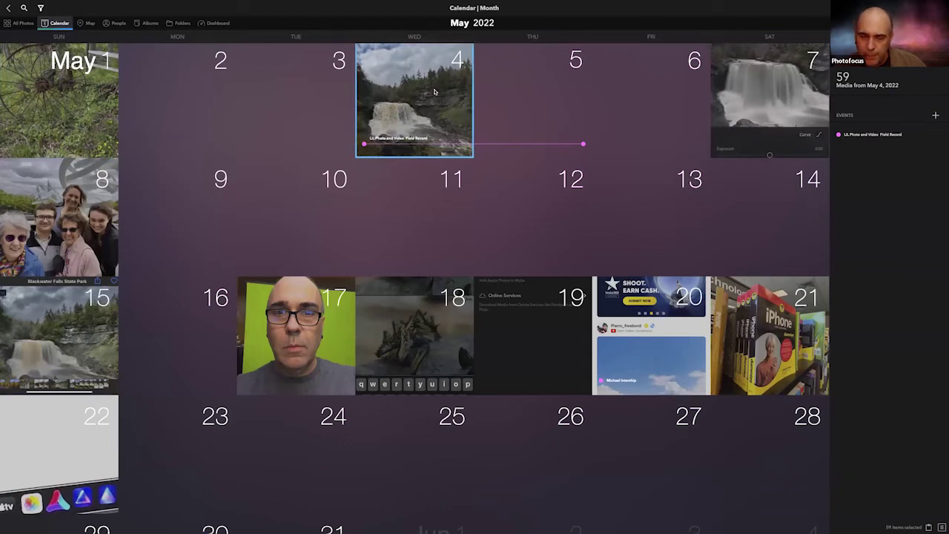
pyautogui.doubleClick(434, 92)
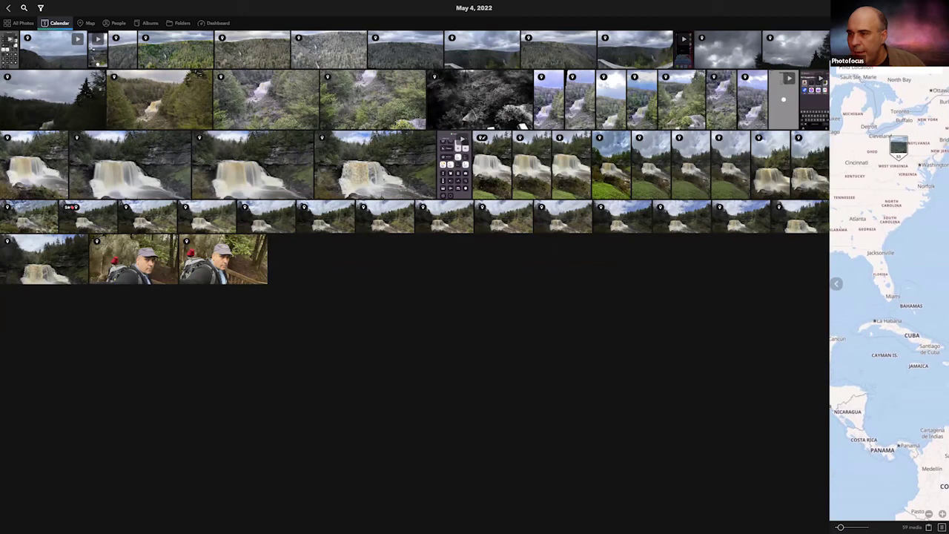
# Step: Move a range of 23 waterfall media to a single map location between Bayard and Harman, and check one photo's location
pyautogui.click(782, 212)
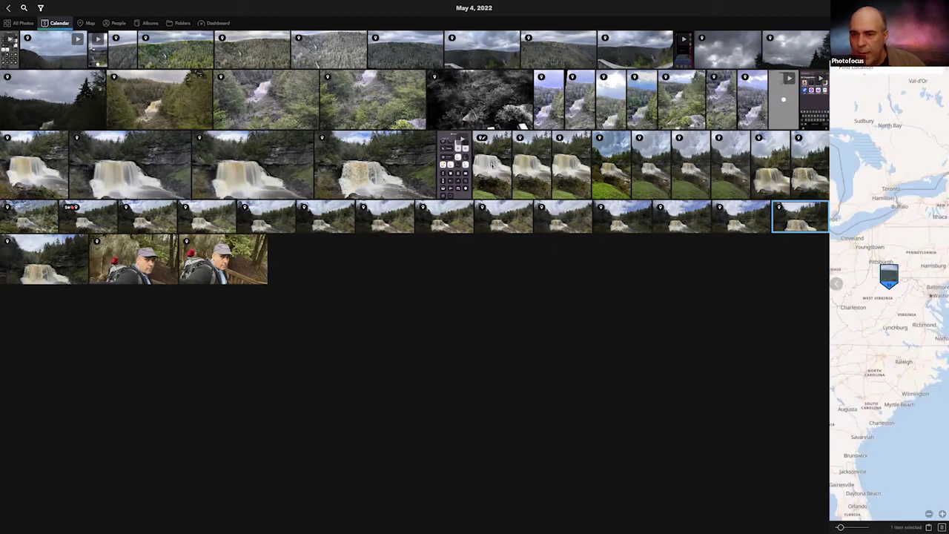
pyautogui.keyDown('shift'); pyautogui.click(496, 165); pyautogui.keyUp('shift')
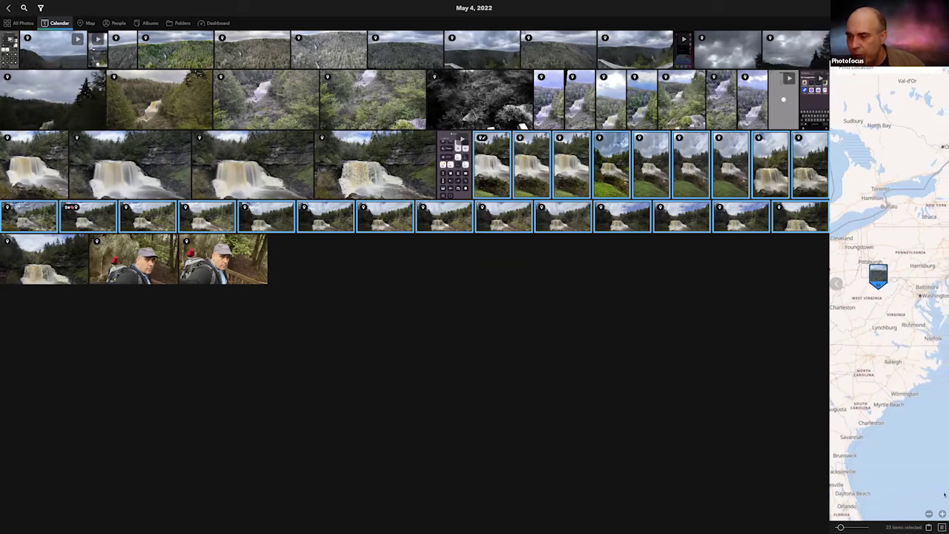
pyautogui.scroll(10, 876, 397)
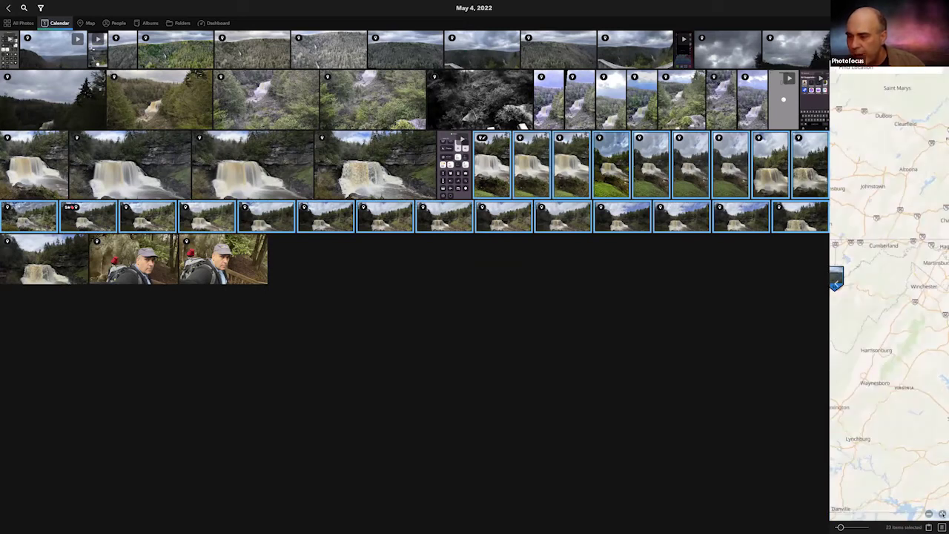
pyautogui.moveTo(865, 329); pyautogui.dragTo(945, 330)
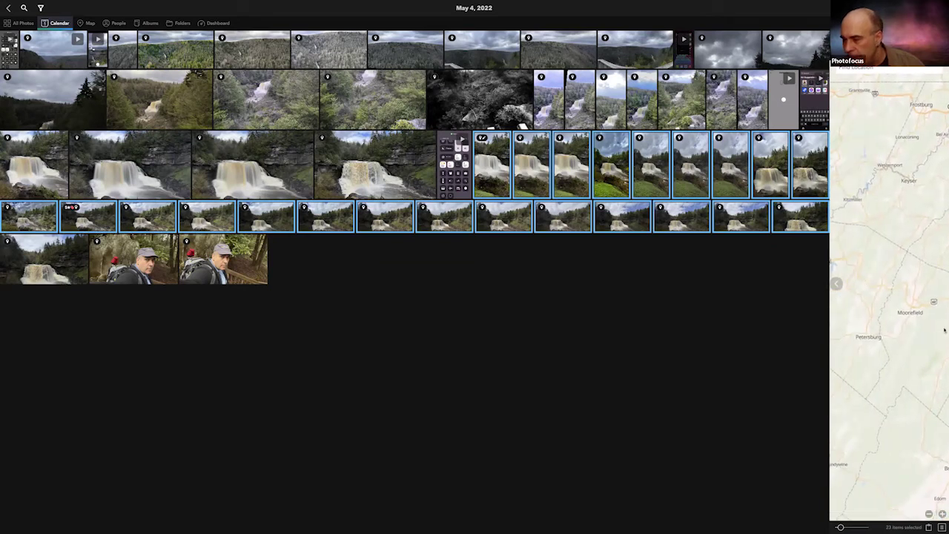
pyautogui.moveTo(845, 333); pyautogui.dragTo(895, 308)
pyautogui.moveTo(800, 224); pyautogui.dragTo(869, 265)
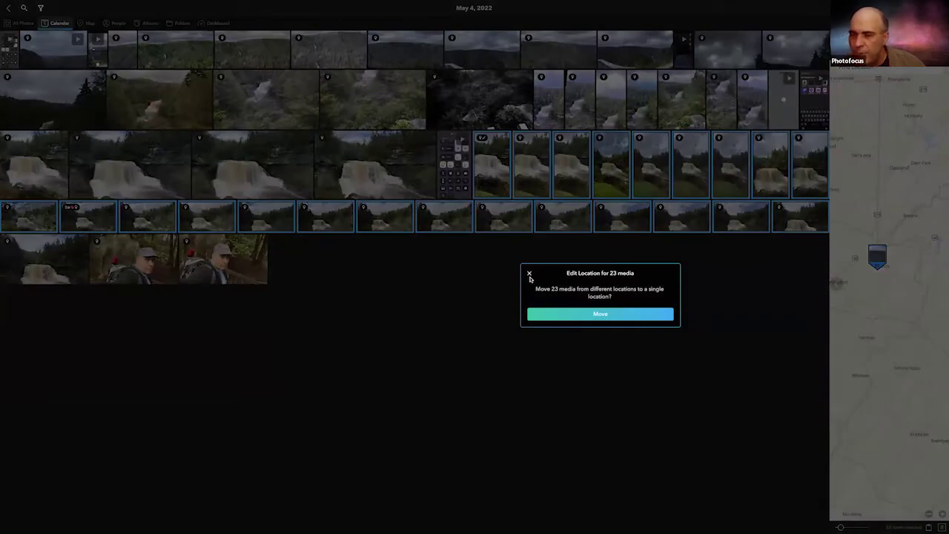
pyautogui.click(555, 312)
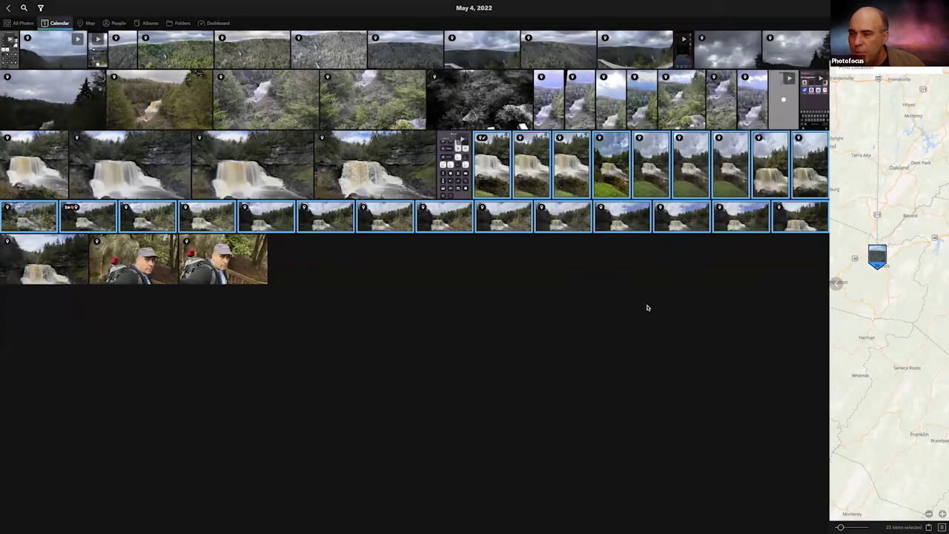
pyautogui.click(829, 250)
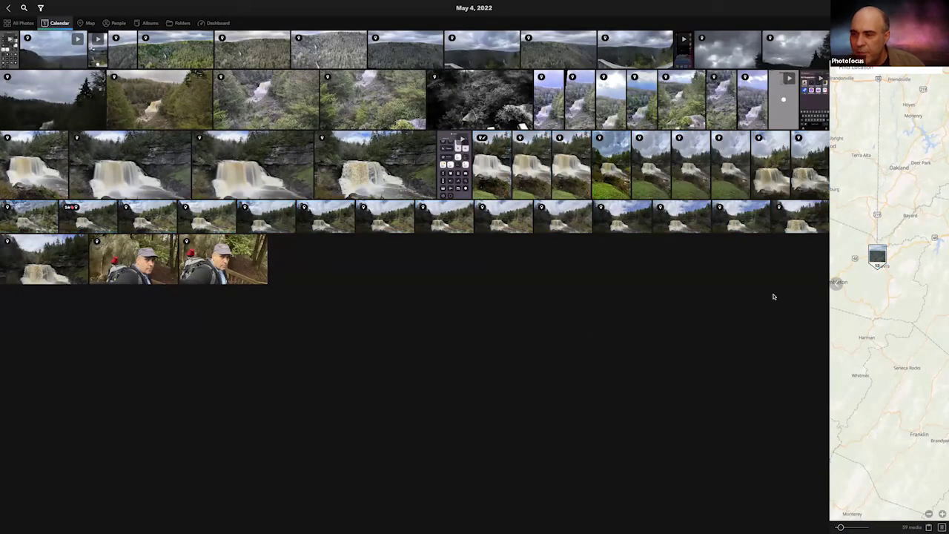
pyautogui.click(771, 164)
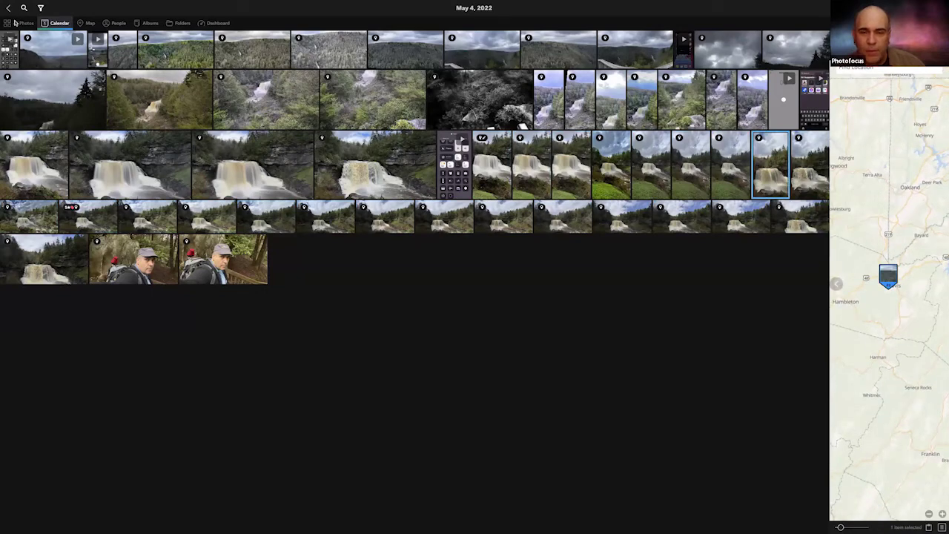
# Step: Show all photos in the library and sort them by Date Created
pyautogui.click(15, 22)
pyautogui.scroll(-2, 380, 206)
pyautogui.scroll(-10, 380, 205)
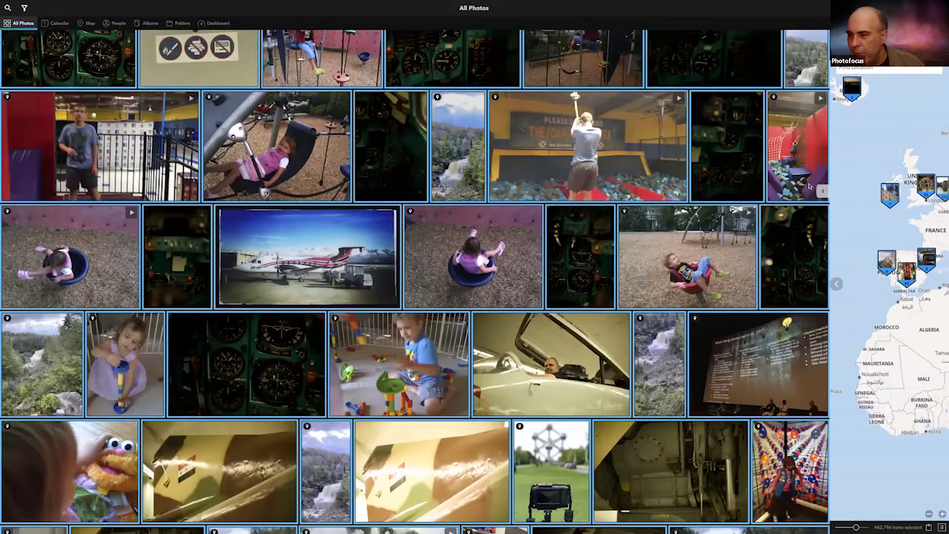
pyautogui.moveTo(820, 190)
pyautogui.mouseDown()
pyautogui.moveTo(793, 49)
pyautogui.moveTo(820, 46)
pyautogui.mouseUp()
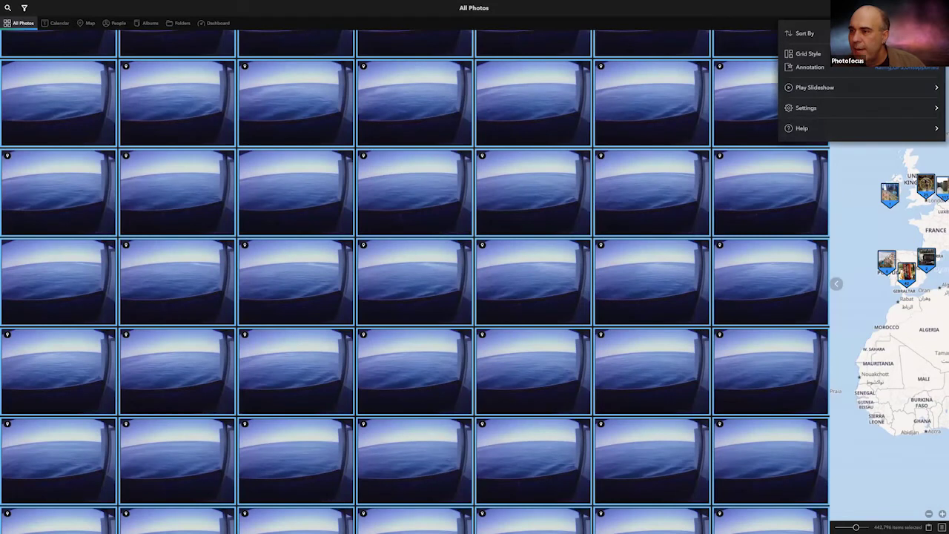
pyautogui.click(807, 33)
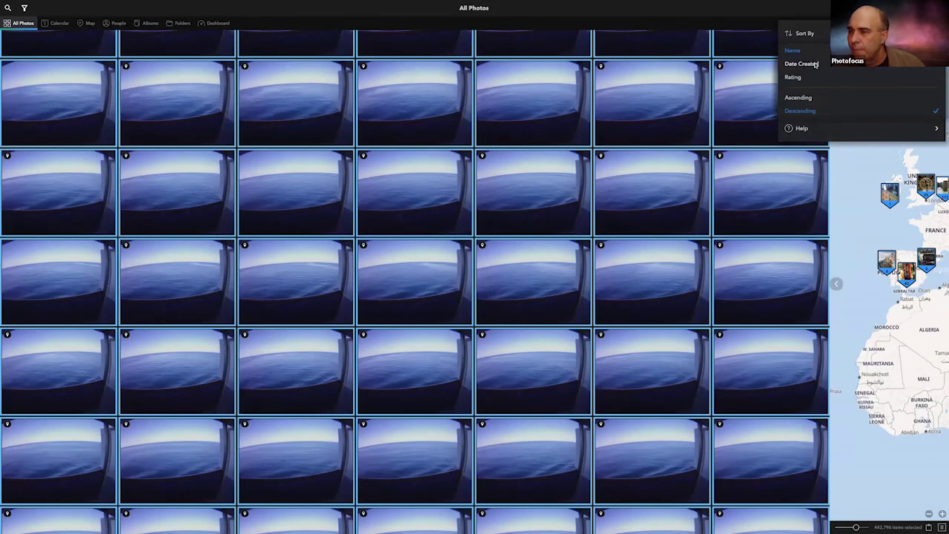
pyautogui.click(801, 64)
# Step: Look through the date-sorted library from May 2022 back to mid-April 2022
pyautogui.scroll(-2, 734, 112)
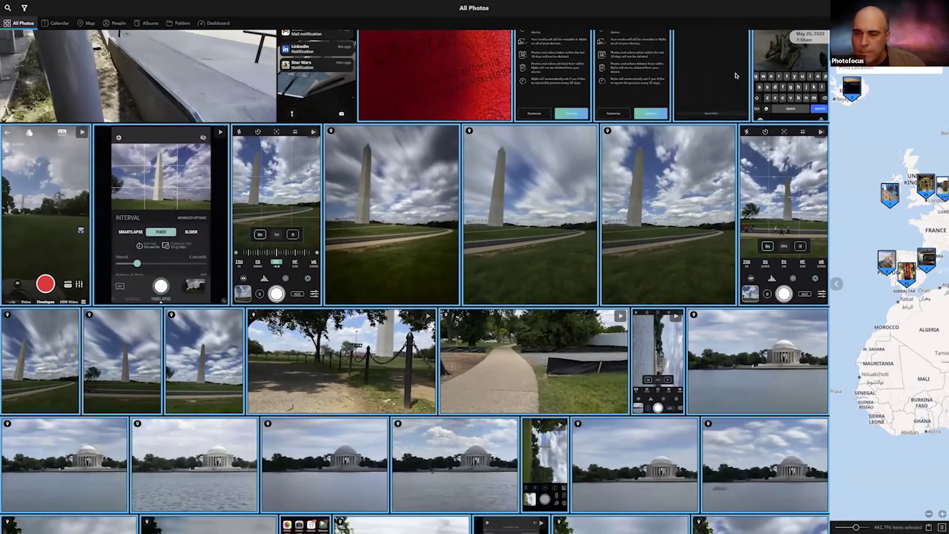
pyautogui.scroll(-8, 458, 151)
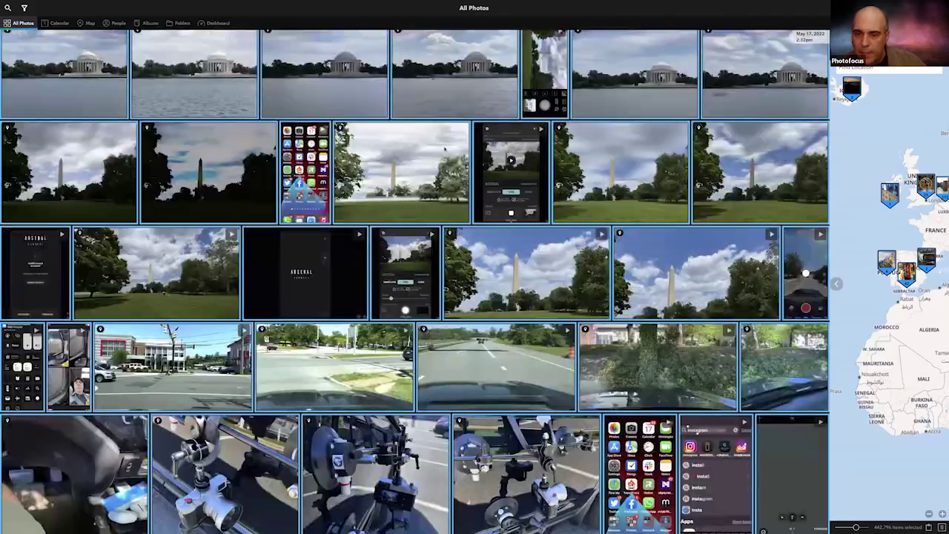
pyautogui.scroll(-10, 444, 147)
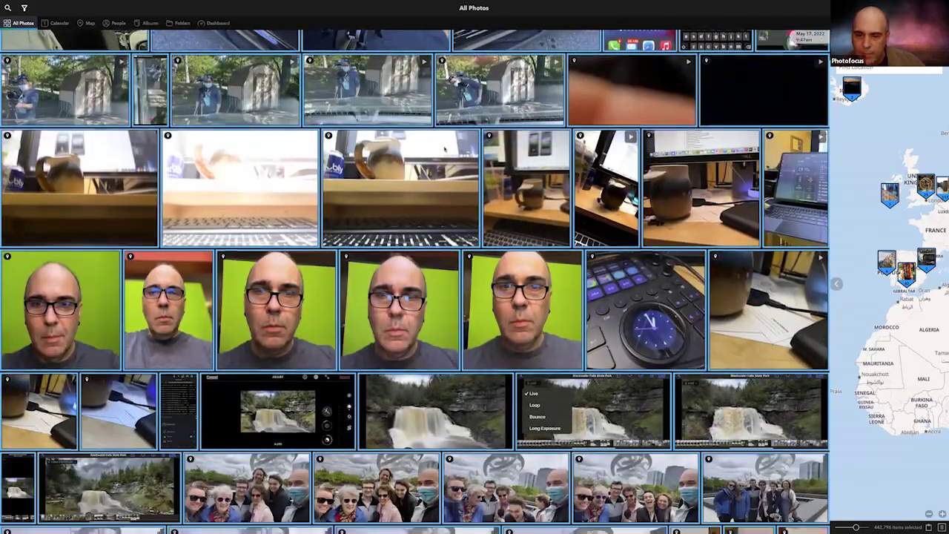
pyautogui.scroll(-10, 445, 148)
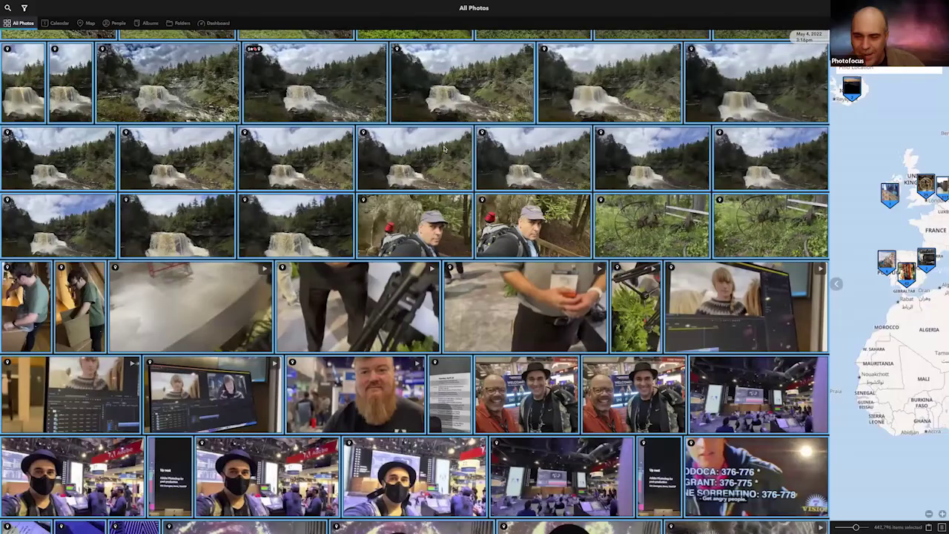
pyautogui.scroll(-10, 445, 148)
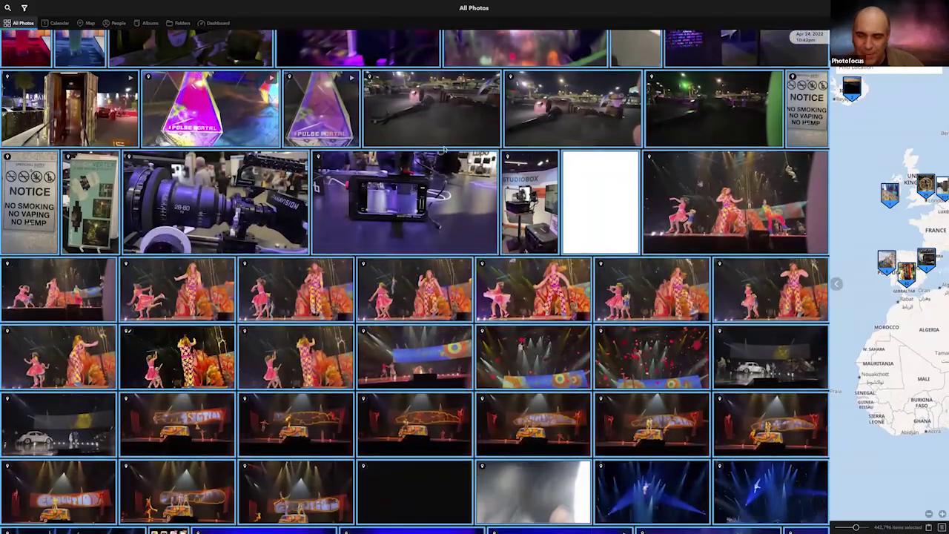
pyautogui.scroll(-10, 445, 148)
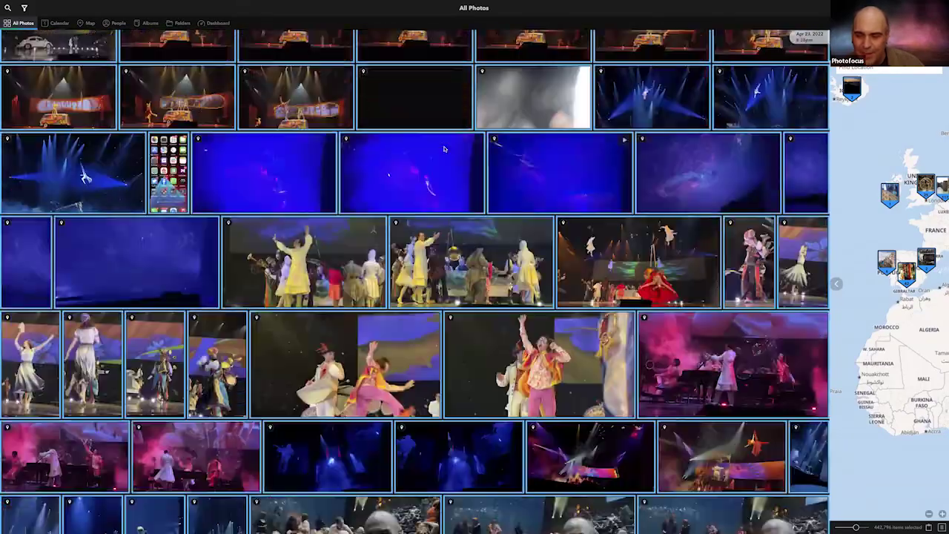
pyautogui.scroll(-10, 444, 148)
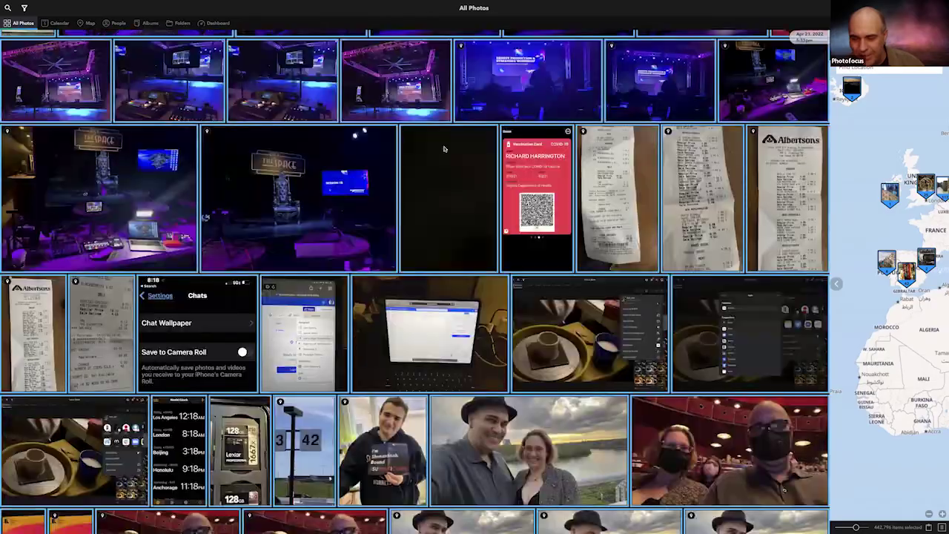
pyautogui.scroll(-10, 445, 148)
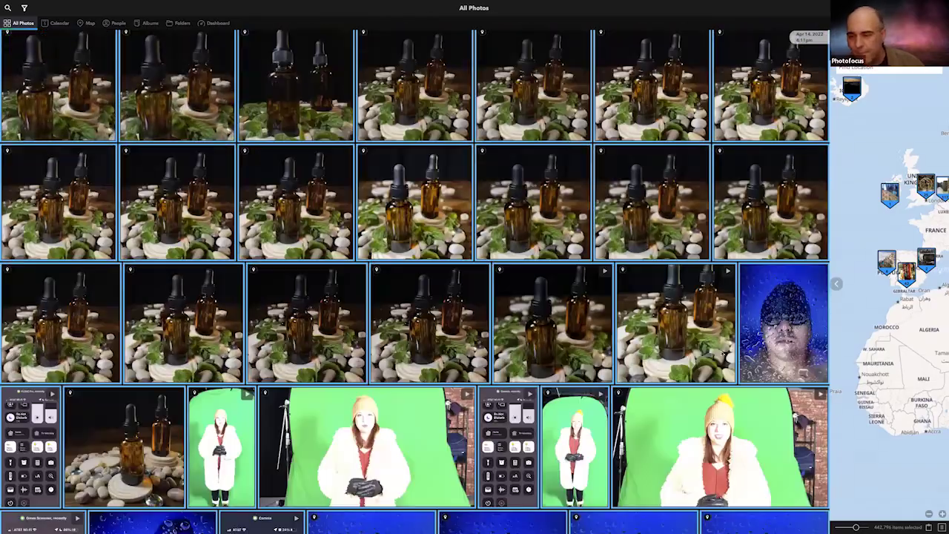
# Step: Look through the library's photos from April 14, 2022 and earlier
pyautogui.scroll(-10, 715, 400)
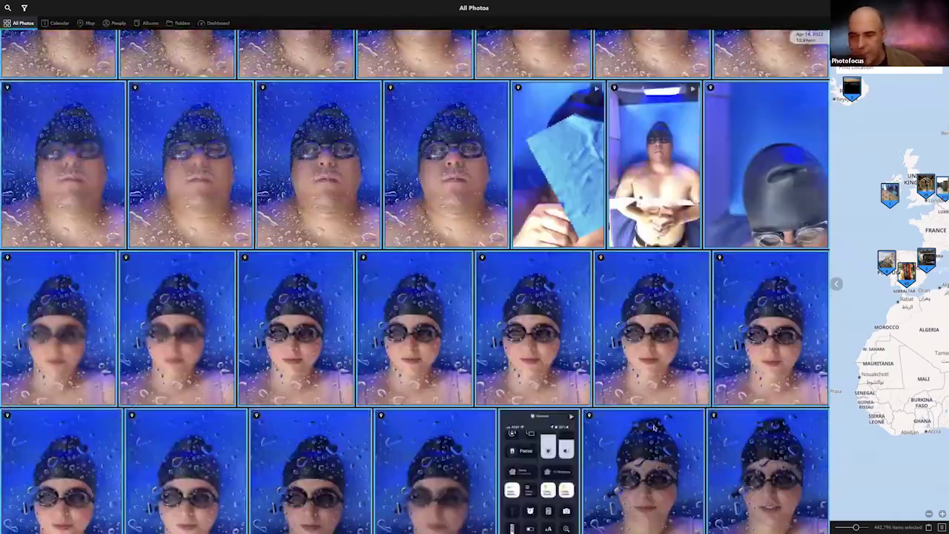
pyautogui.scroll(-3, 652, 428)
pyautogui.scroll(-3, 652, 428)
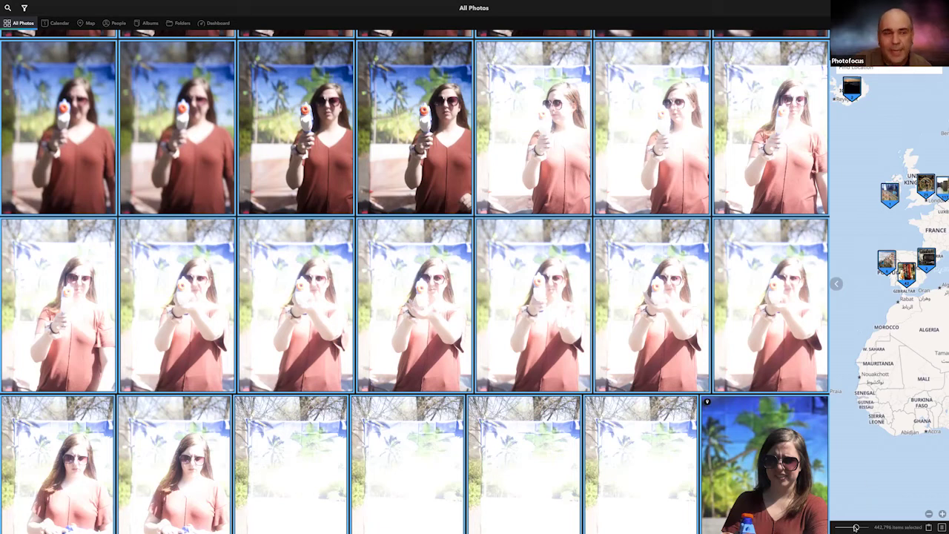
# Step: Switch back to Mylio Photos and look through the library from May 21, 2019 forward to late June 2019
pyautogui.press('super+Tab')
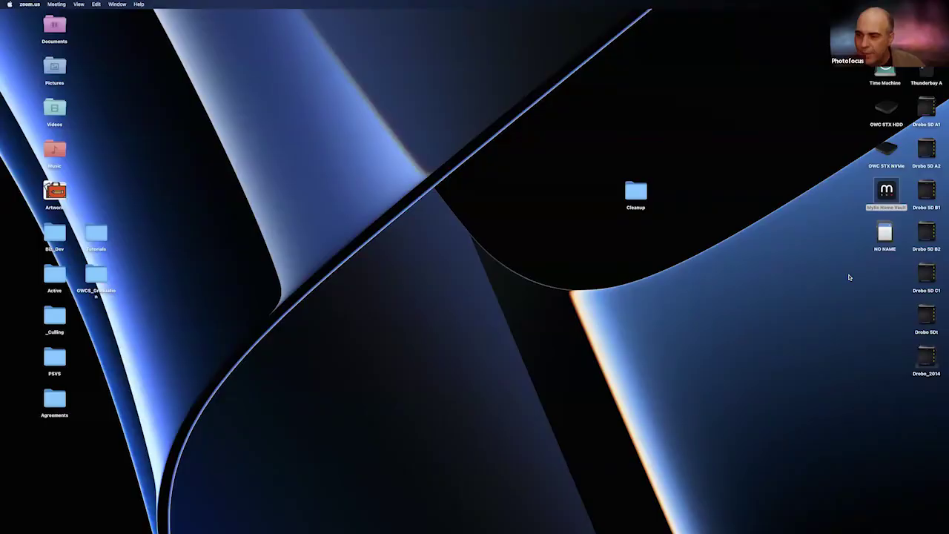
pyautogui.press('super+Tab')
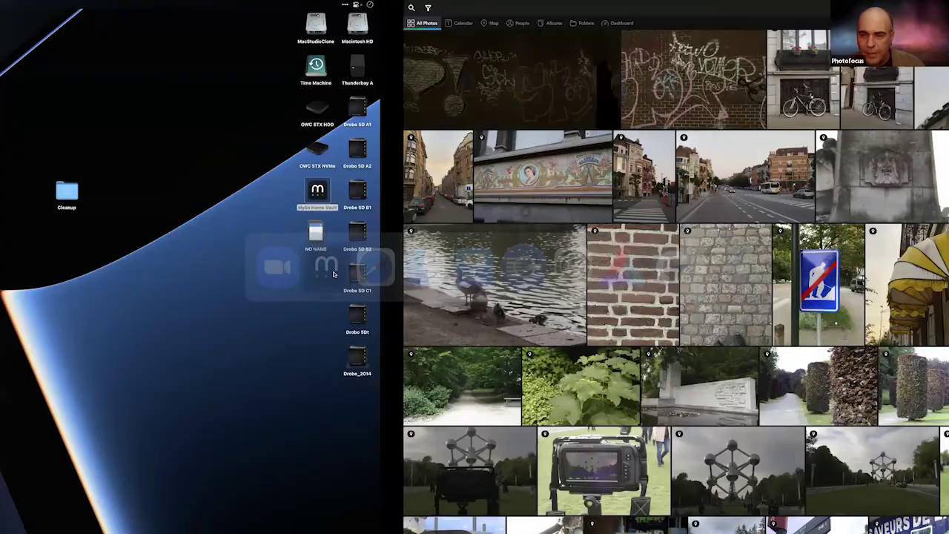
pyautogui.scroll(3, 609, 260)
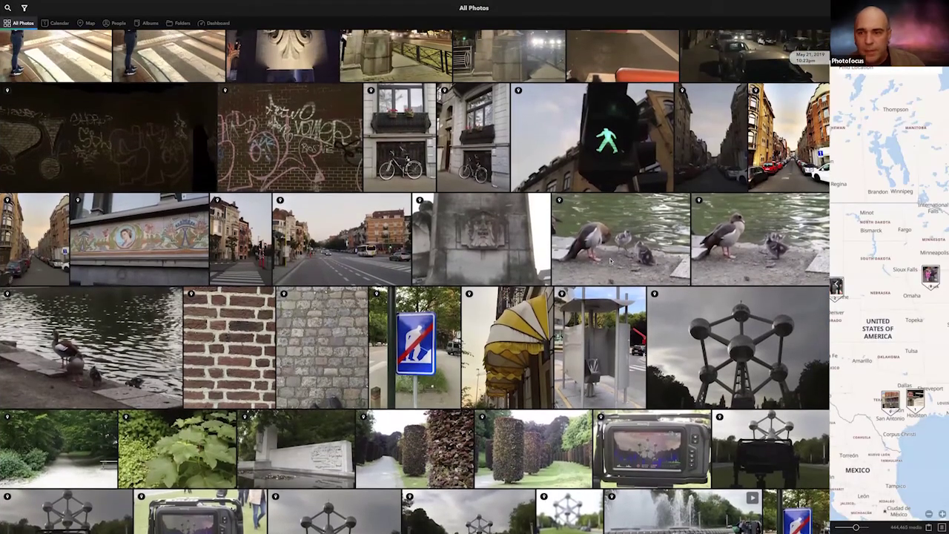
pyautogui.scroll(5, 611, 260)
pyautogui.scroll(5, 610, 260)
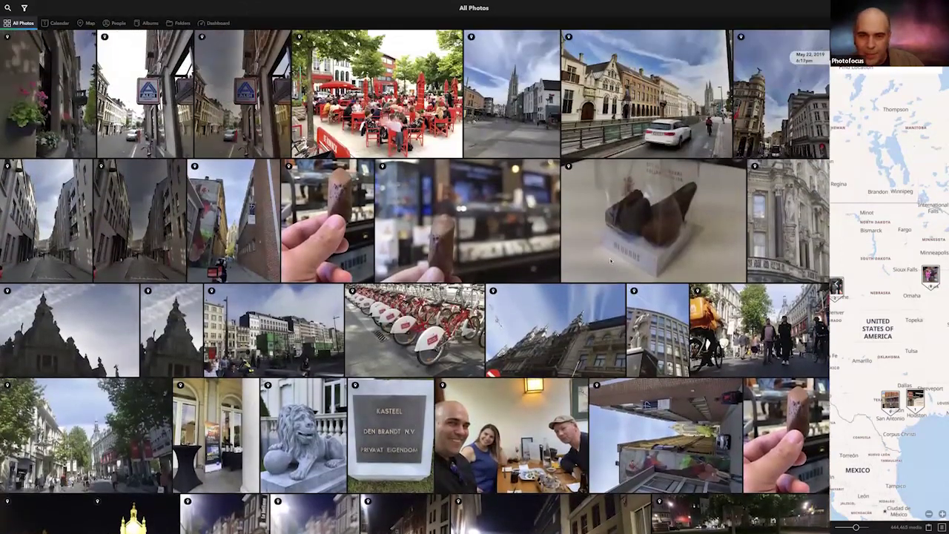
pyautogui.scroll(5, 611, 260)
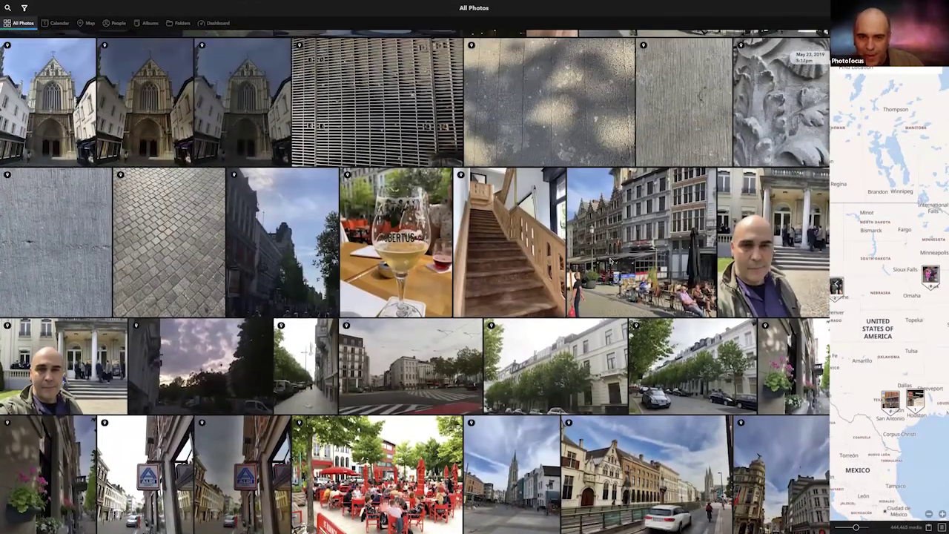
pyautogui.scroll(6, 611, 260)
pyautogui.scroll(6, 610, 259)
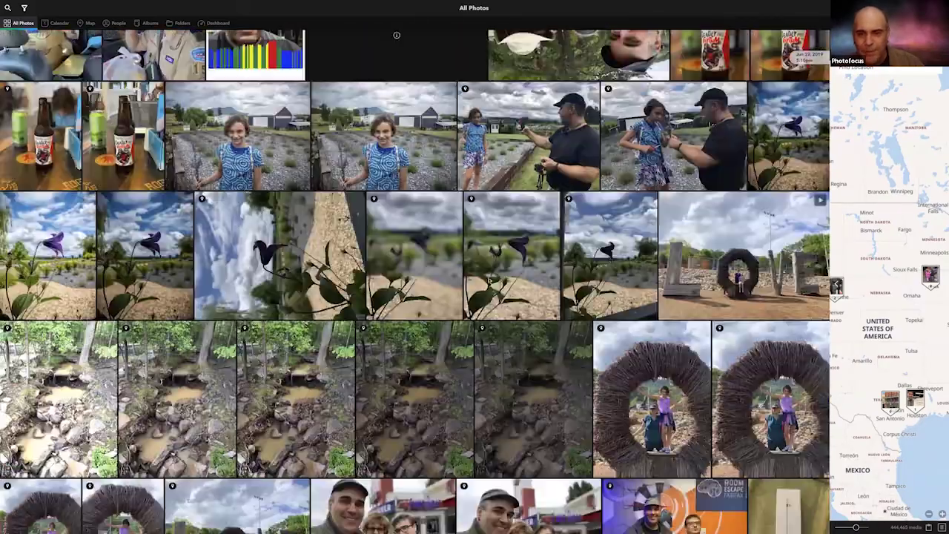
pyautogui.scroll(3, 368, 290)
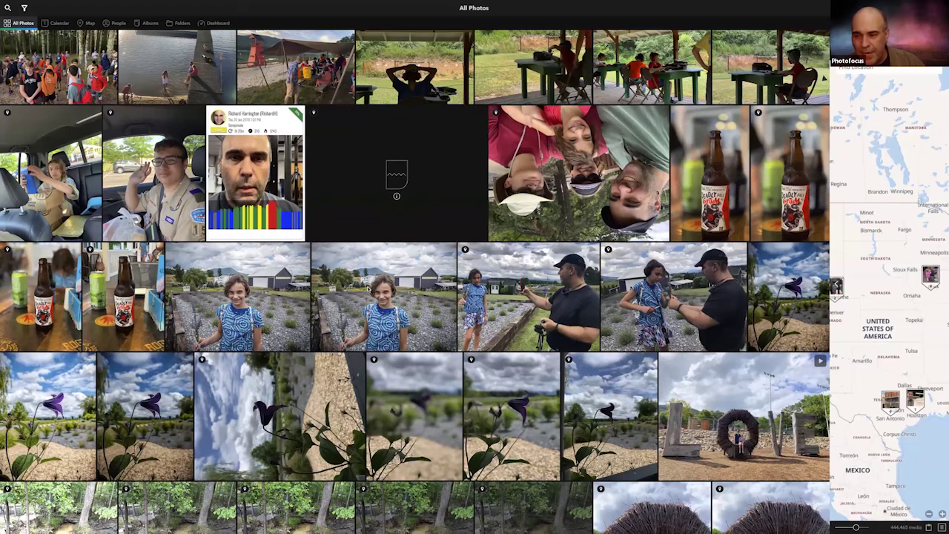
# Step: Select the photo of the man photographing the girl in the lavender field and examine its map location near Harrisonburg
pyautogui.click(528, 297)
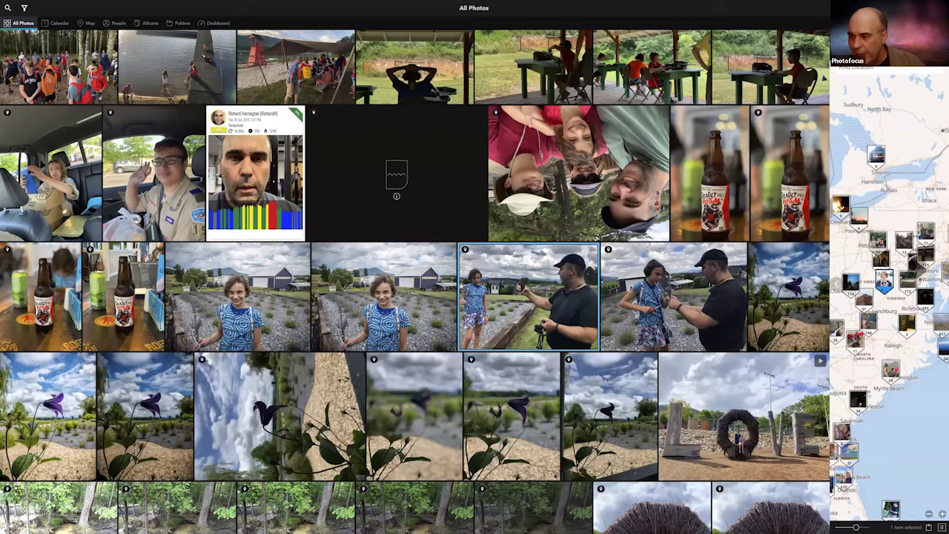
pyautogui.click(942, 514)
pyautogui.scroll(2, 912, 281)
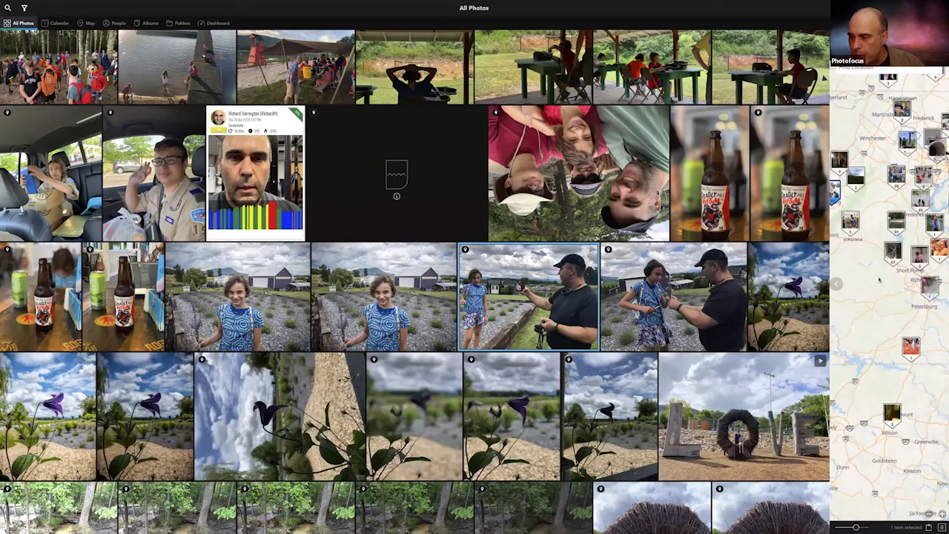
pyautogui.moveTo(879, 280); pyautogui.dragTo(918, 330)
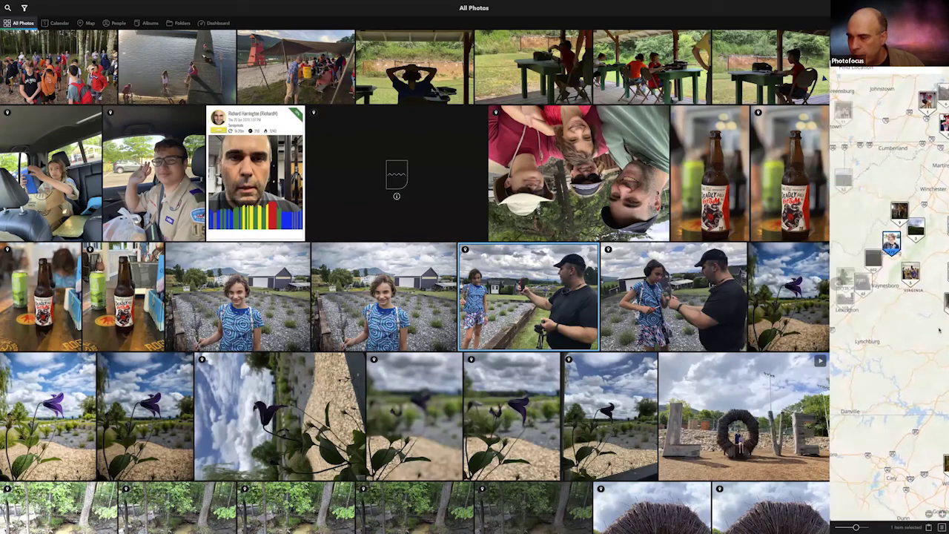
pyautogui.click(942, 514)
pyautogui.click(942, 514)
pyautogui.moveTo(942, 378); pyautogui.dragTo(944, 448)
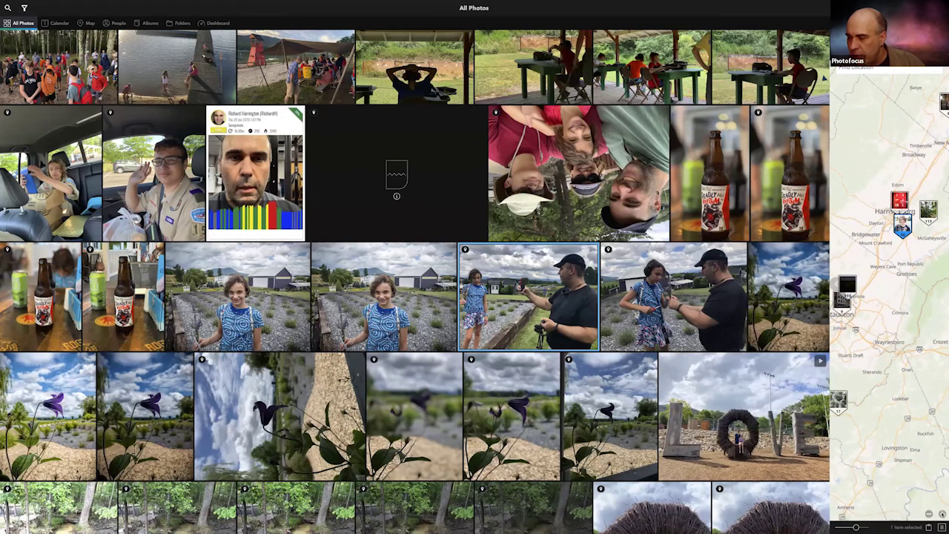
pyautogui.scroll(3, 876, 264)
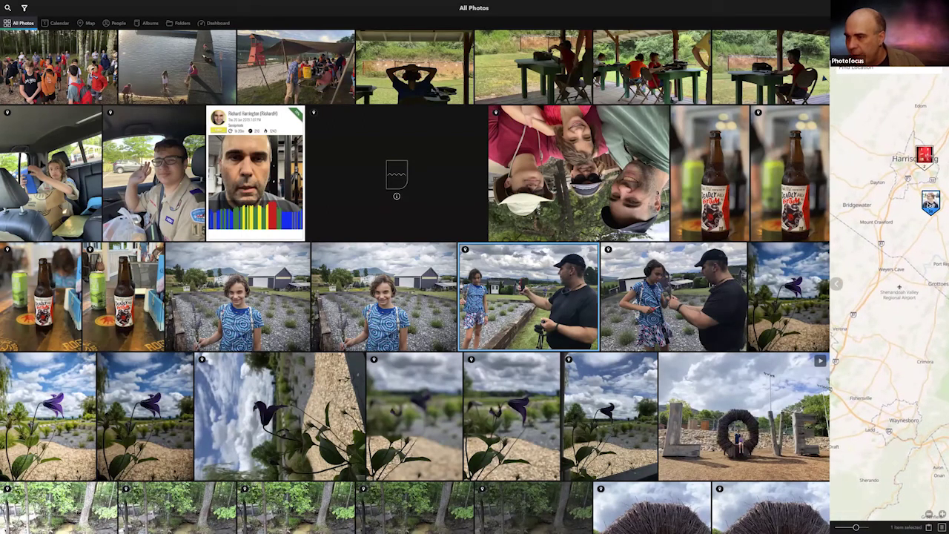
pyautogui.rightClick(925, 154)
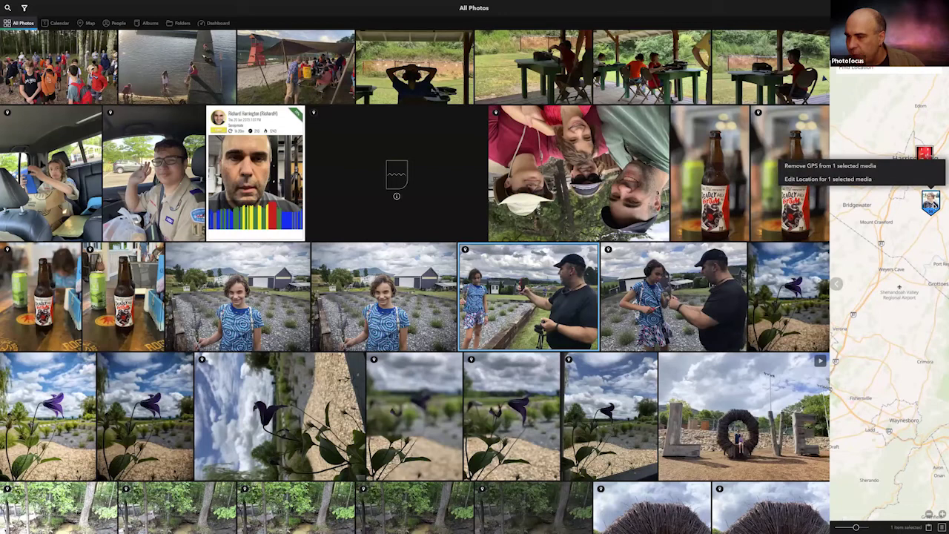
pyautogui.press('Escape')
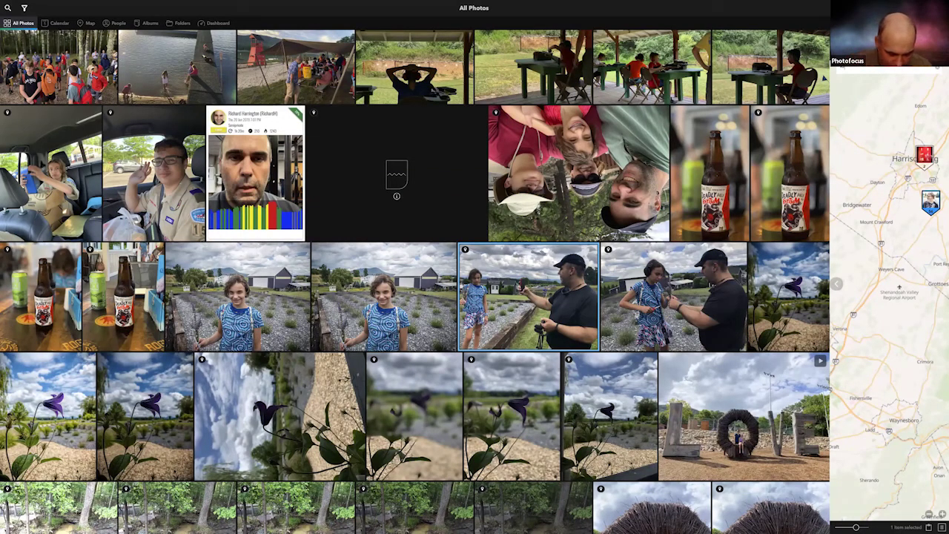
# Step: Search the map for "lavendar farm" and examine the area around the location found
pyautogui.write('lavendar farm')
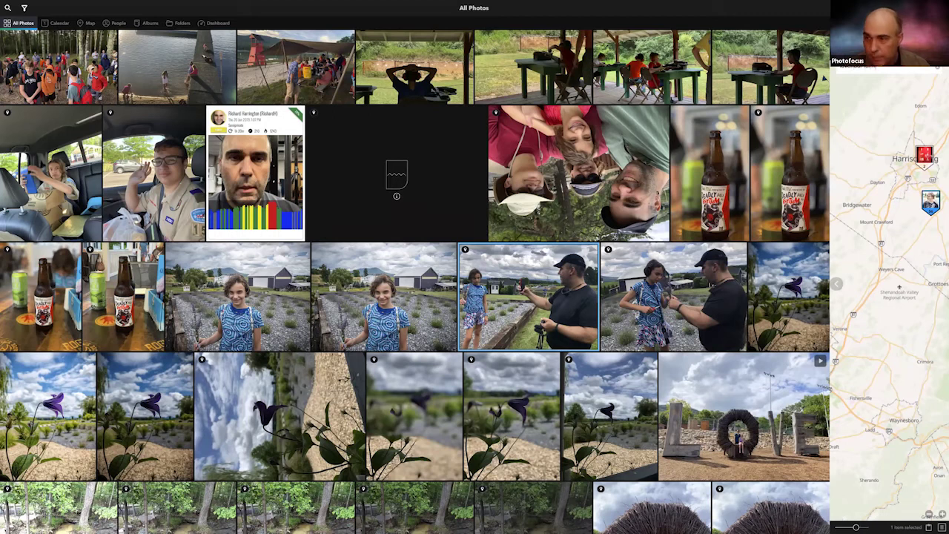
pyautogui.press('Return')
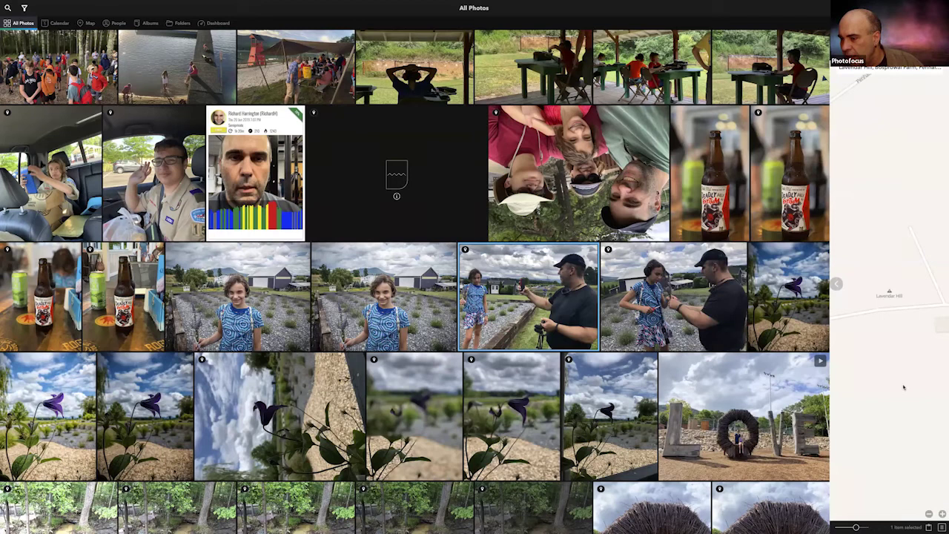
pyautogui.click(929, 514)
pyautogui.click(929, 513)
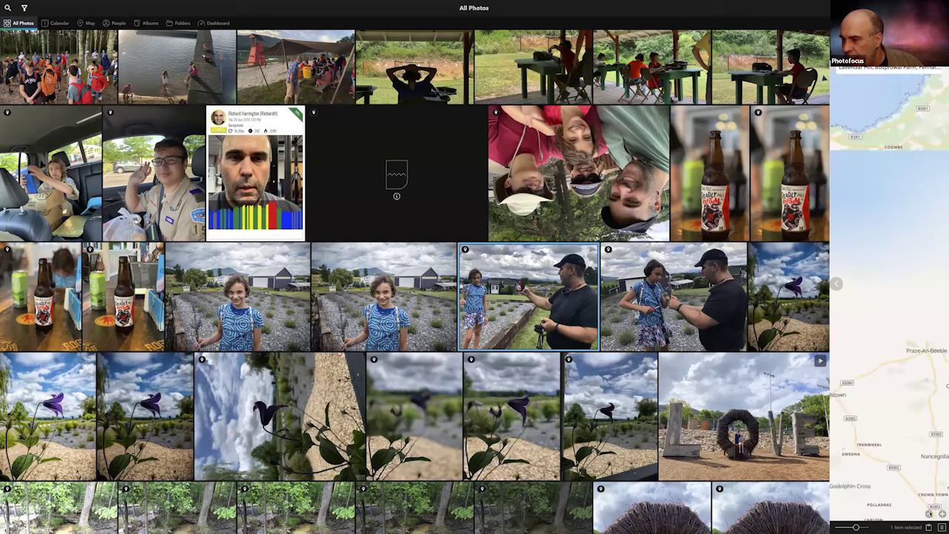
pyautogui.click(929, 514)
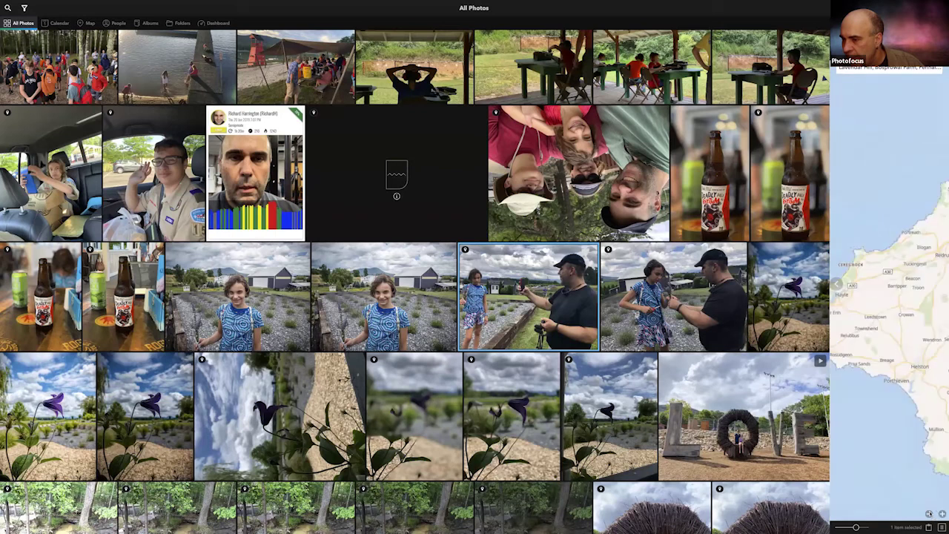
pyautogui.click(930, 514)
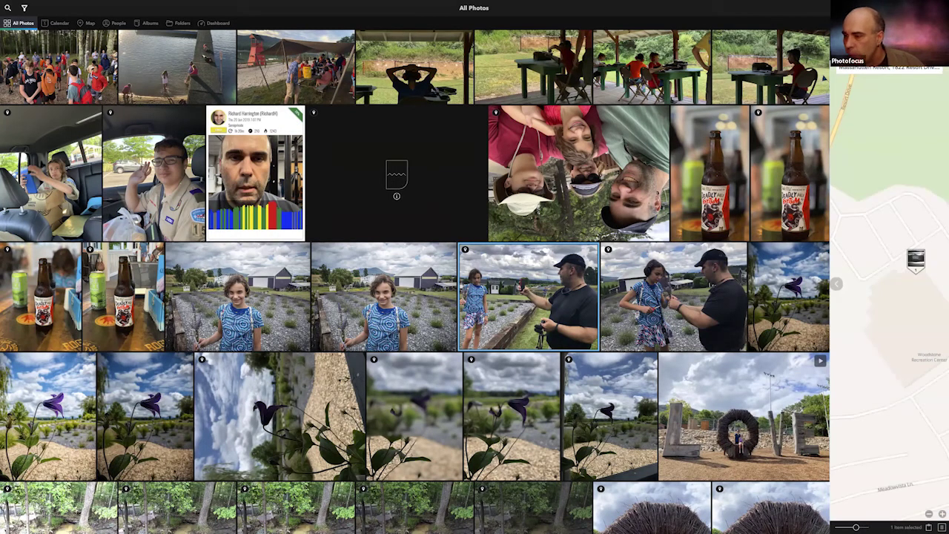
# Step: Locate Massanutten Resort on the map and geotag two portraits of the girl and two purple flower photos north of the recreation center
pyautogui.click(930, 514)
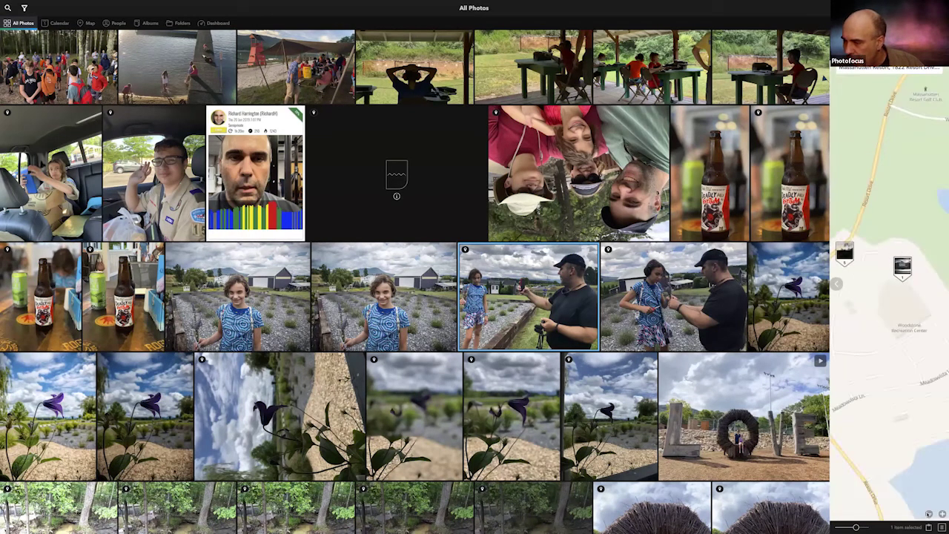
pyautogui.click(930, 513)
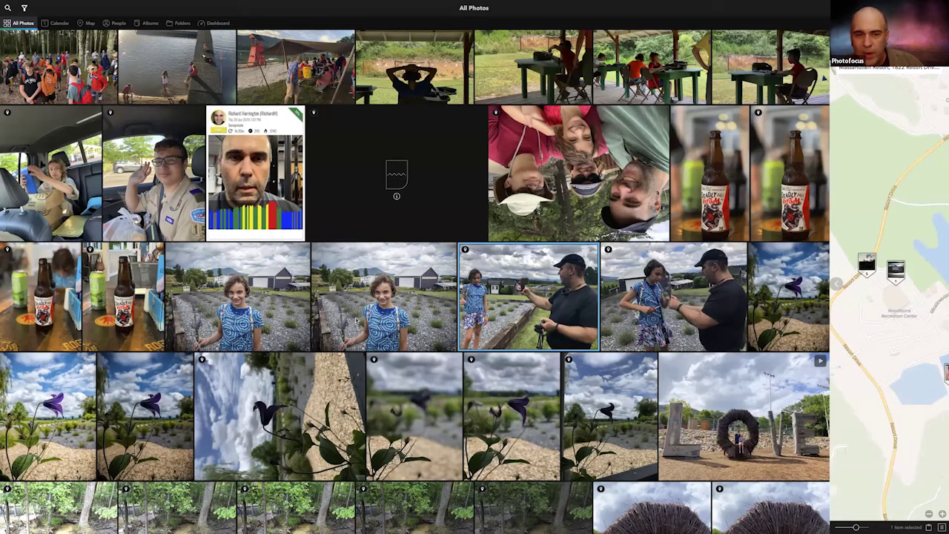
pyautogui.scroll(-1, 292, 327)
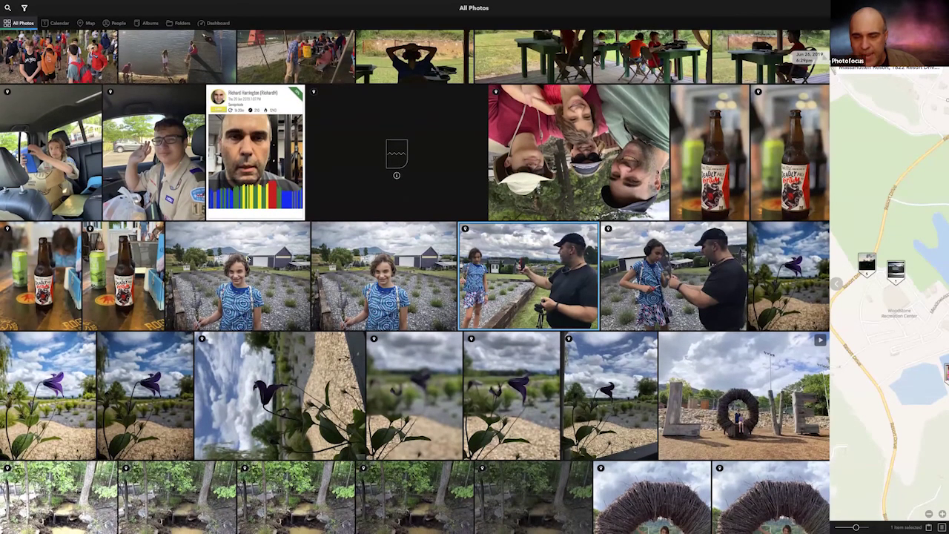
pyautogui.click(237, 274)
pyautogui.keyDown('ctrl'); pyautogui.click(336, 259); pyautogui.keyUp('ctrl')
pyautogui.keyDown('ctrl'); pyautogui.click(154, 396); pyautogui.keyUp('ctrl')
pyautogui.keyDown('ctrl'); pyautogui.click(93, 394); pyautogui.keyUp('ctrl')
pyautogui.moveTo(415, 304); pyautogui.dragTo(906, 154)
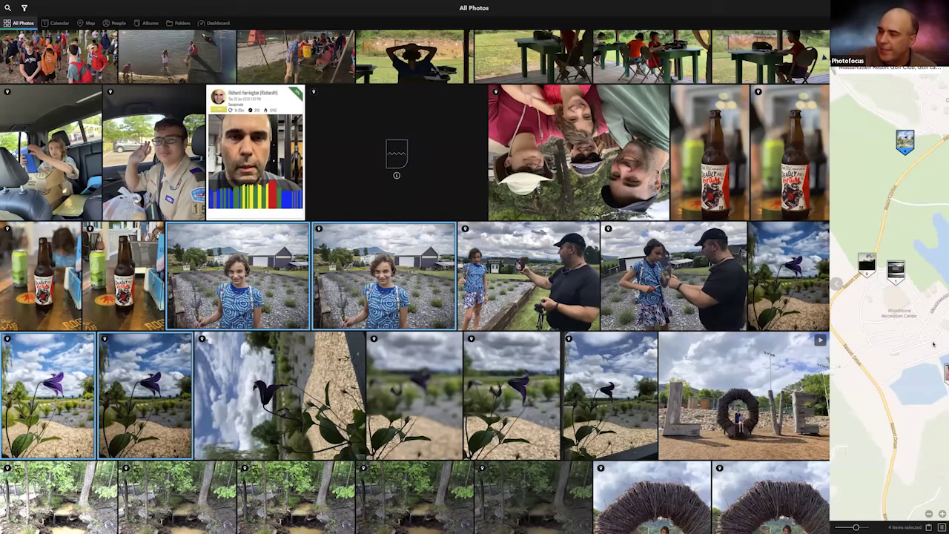
# Step: Start location editing from the wreath arch photo and assign the LOVE sign video to the same spot near Massanutten Drive
pyautogui.scroll(-4, 720, 354)
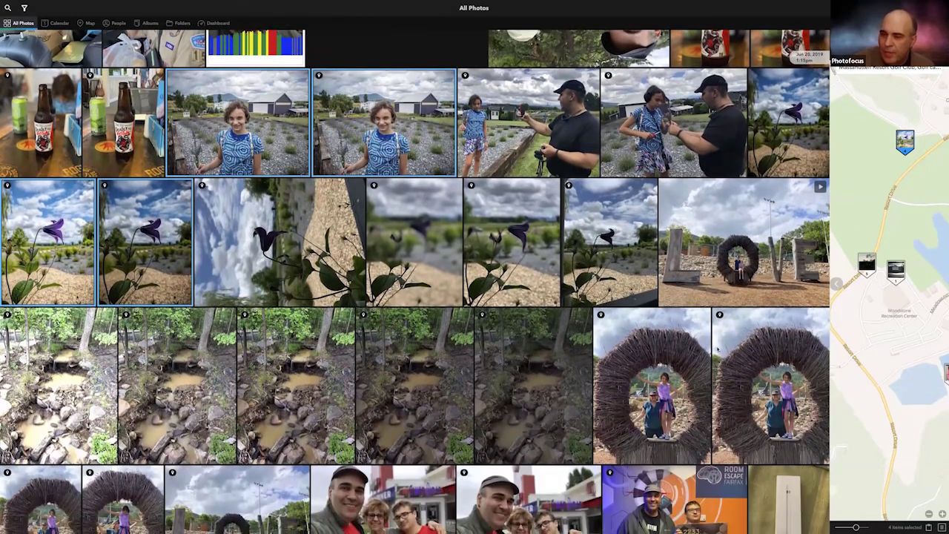
pyautogui.scroll(1, 719, 354)
pyautogui.click(678, 358)
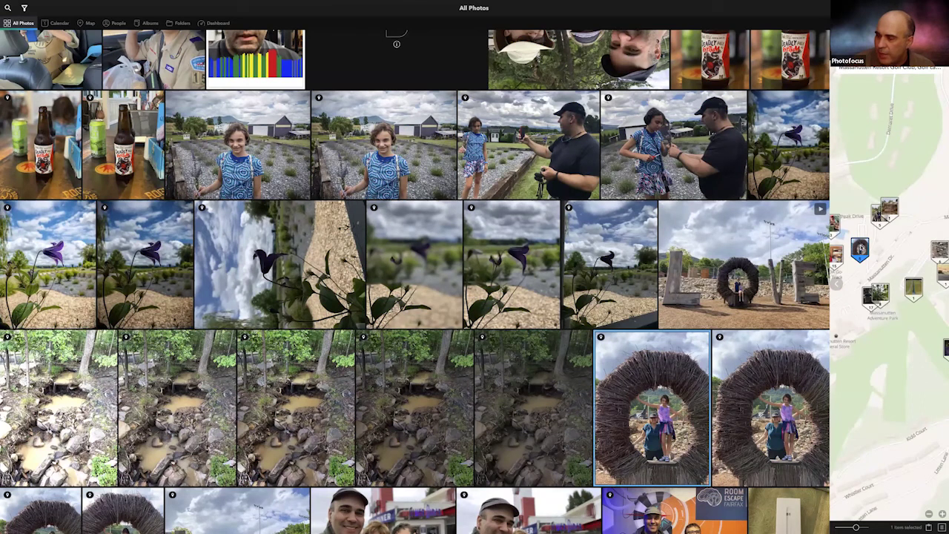
pyautogui.rightClick(889, 210)
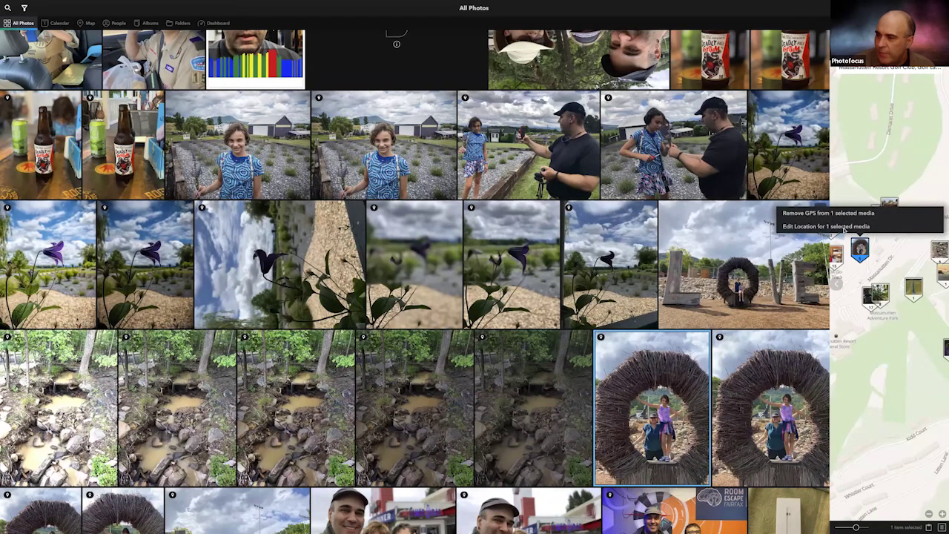
pyautogui.click(843, 227)
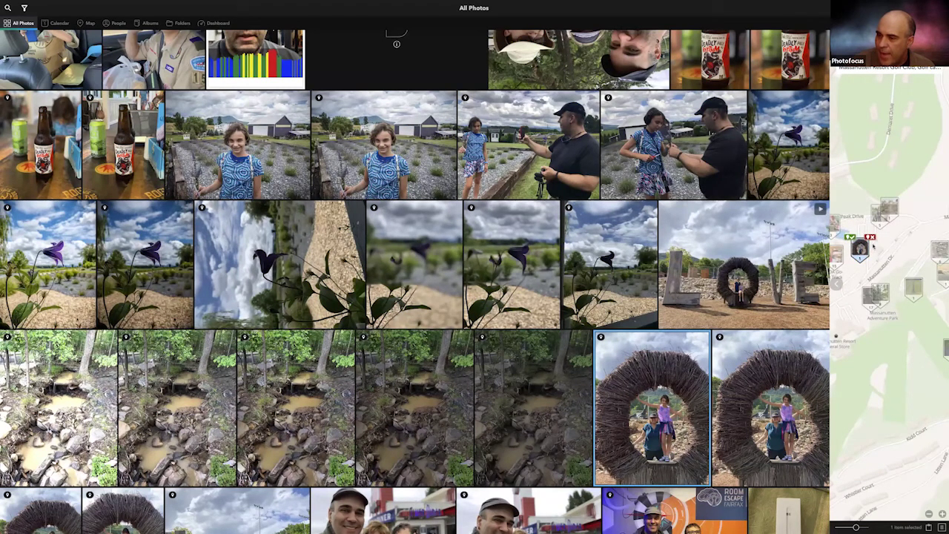
pyautogui.moveTo(786, 254)
pyautogui.mouseDown()
pyautogui.moveTo(857, 252)
pyautogui.moveTo(863, 236)
pyautogui.mouseUp()
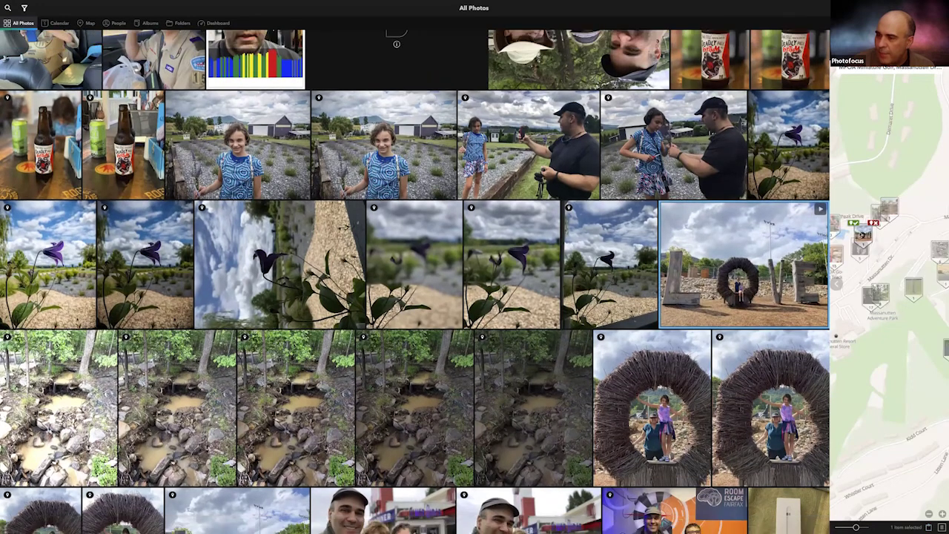
pyautogui.click(853, 222)
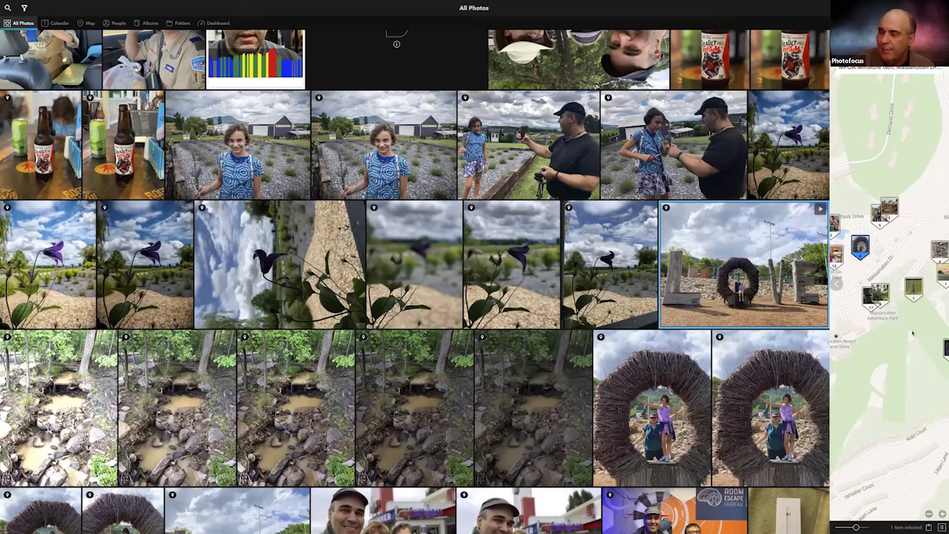
# Step: Review the neighbouring June 2019 photos and open the library's People view
pyautogui.scroll(-3, 698, 314)
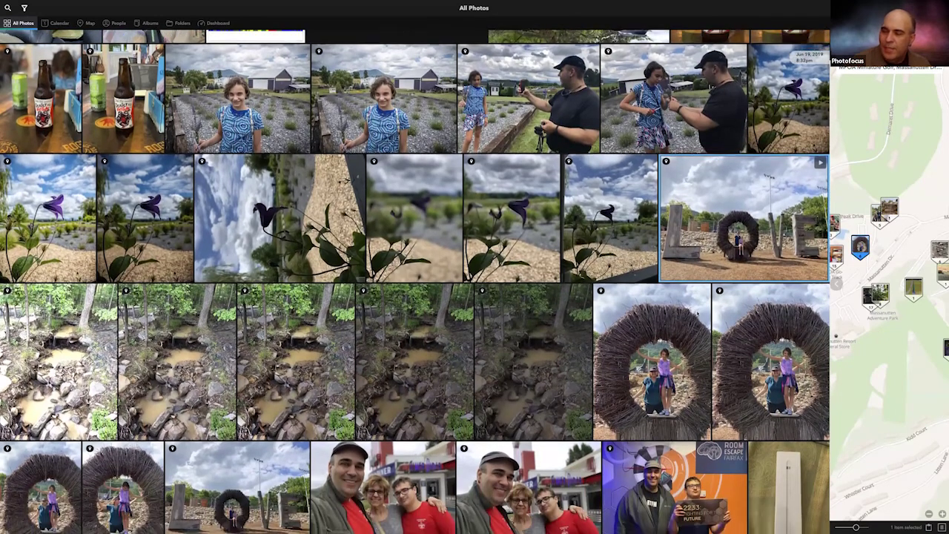
pyautogui.scroll(2, 698, 314)
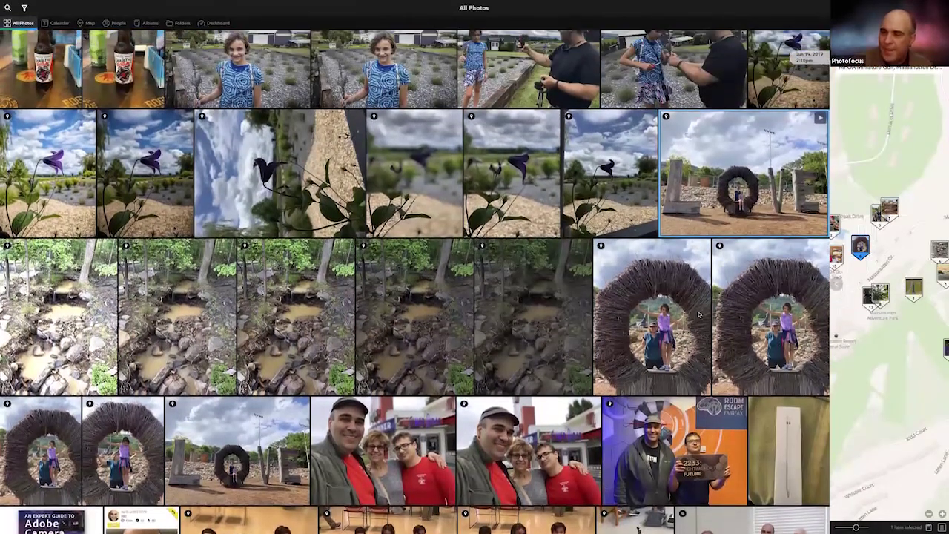
pyautogui.scroll(2, 697, 314)
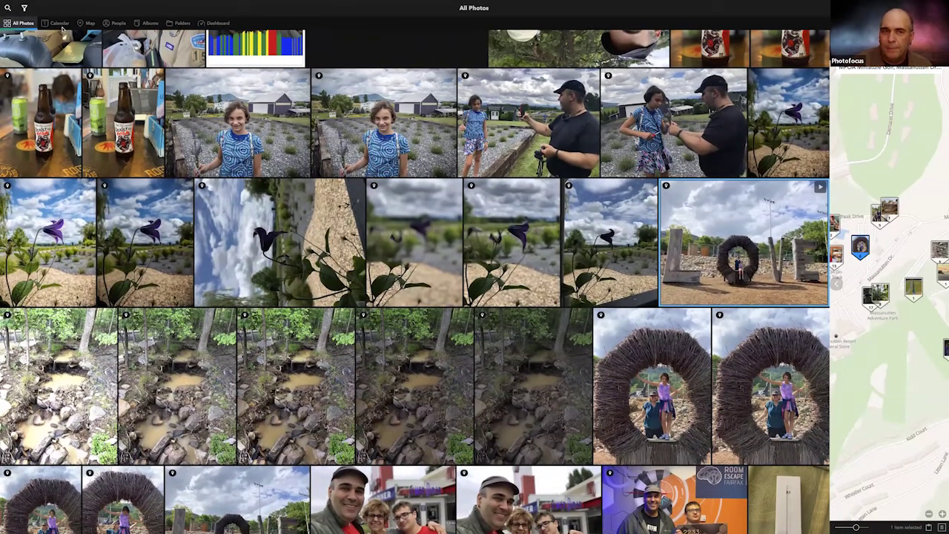
pyautogui.click(115, 24)
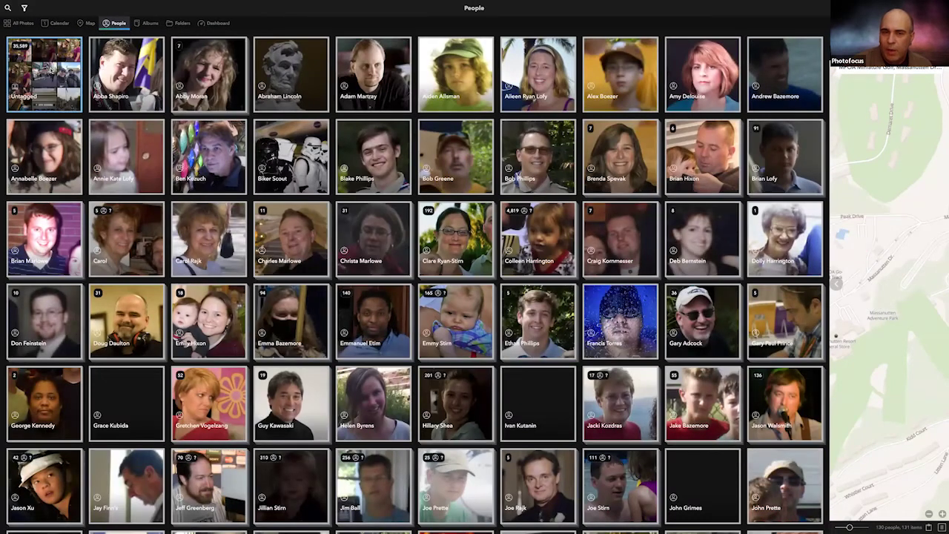
# Step: Open the untagged faces, review the full batch suggested for the first person, and approve all of them
pyautogui.click(45, 74)
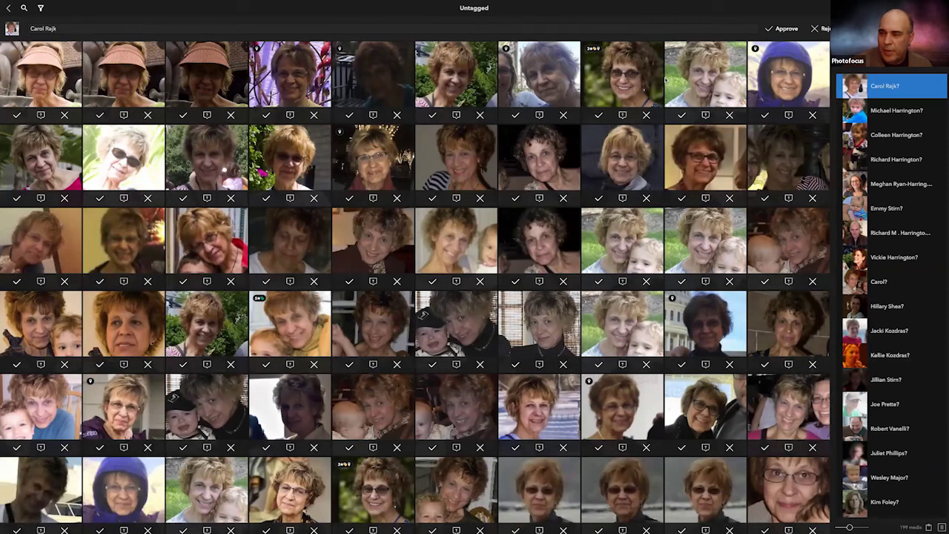
pyautogui.scroll(-5, 546, 75)
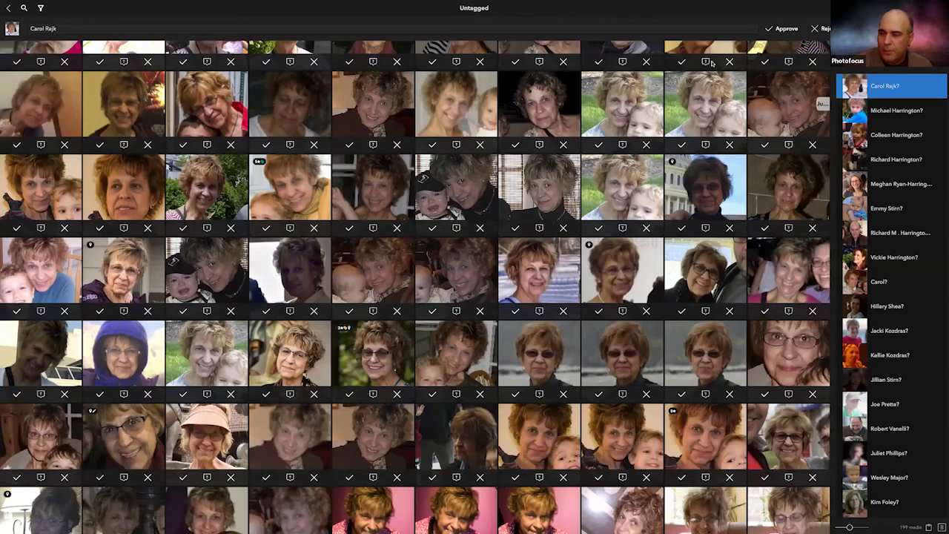
pyautogui.scroll(-2, 660, 126)
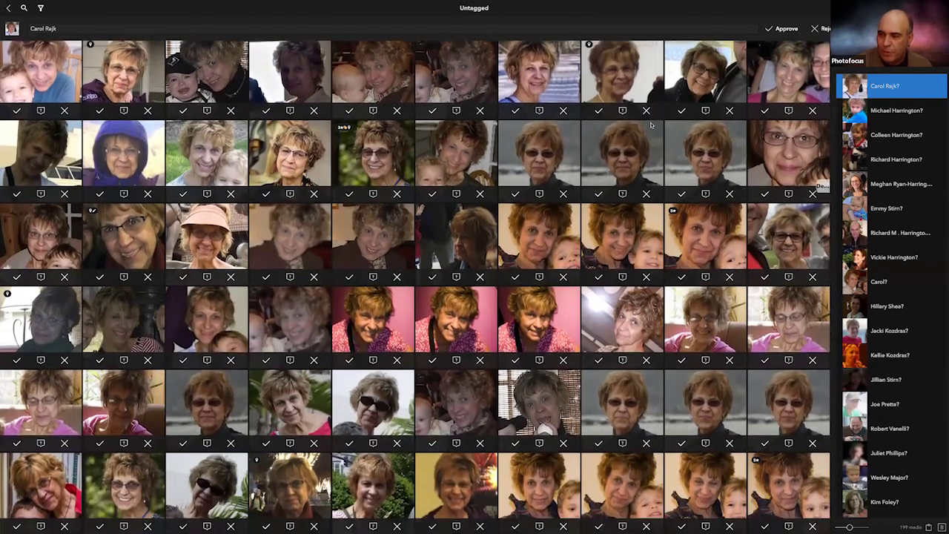
pyautogui.scroll(-10, 668, 124)
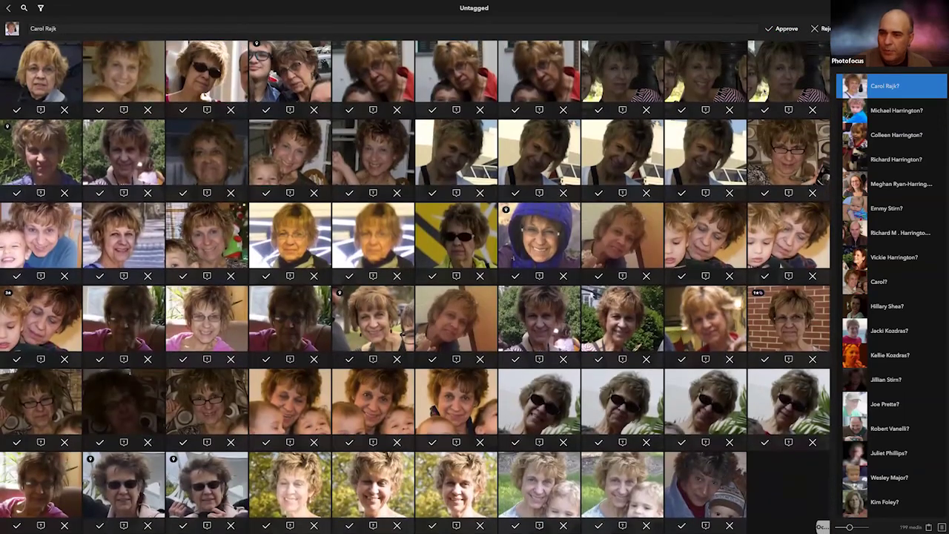
pyautogui.click(789, 30)
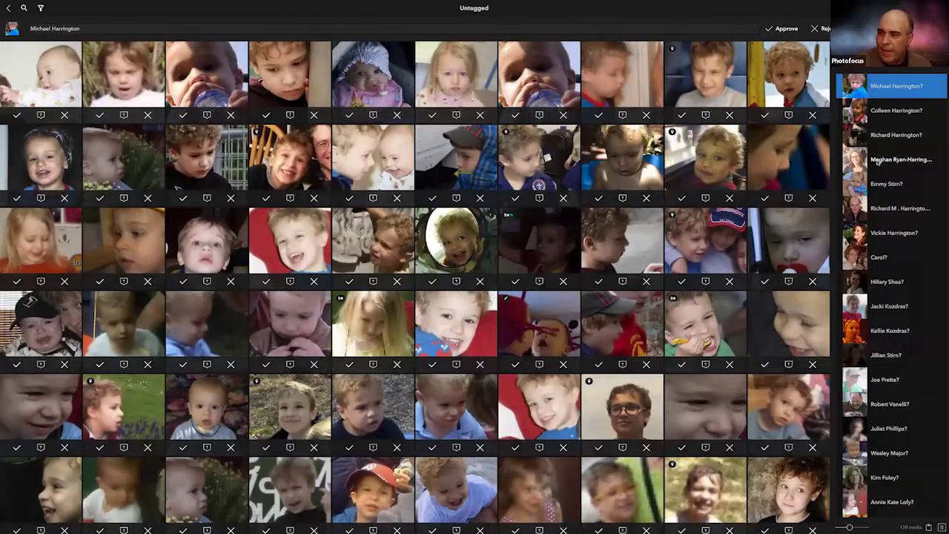
# Step: Remove the mismatched child's face from the fourth suggested person's batch, approve the remaining faces, and return to the People overview
pyautogui.click(877, 161)
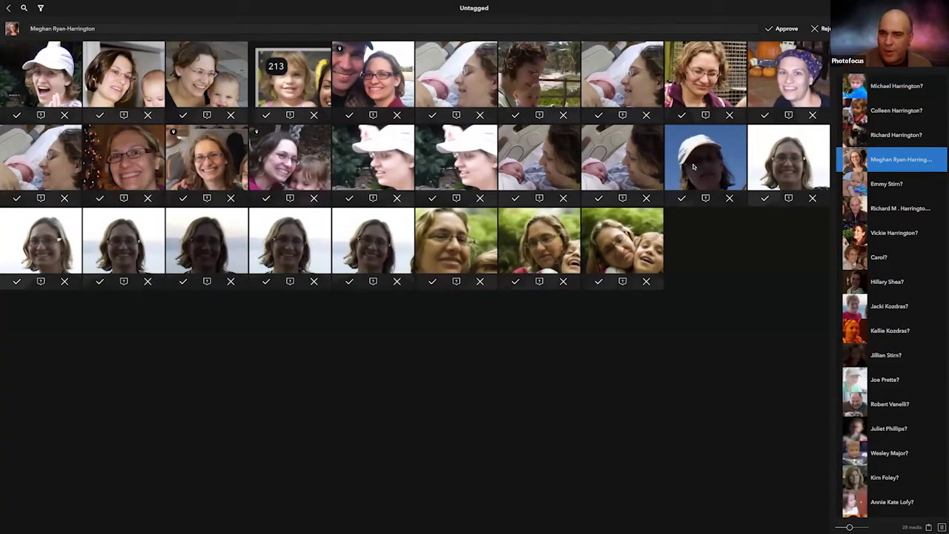
pyautogui.click(290, 116)
pyautogui.click(252, 158)
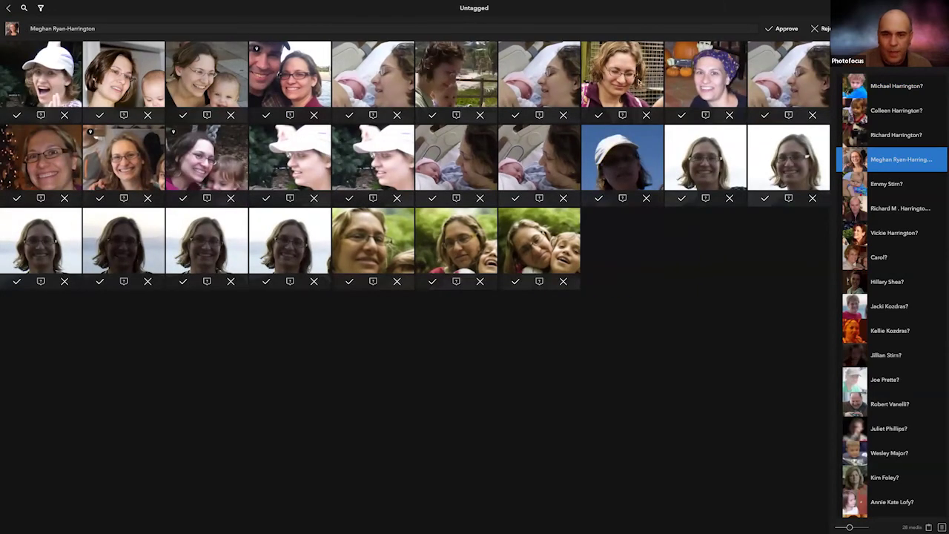
pyautogui.click(787, 31)
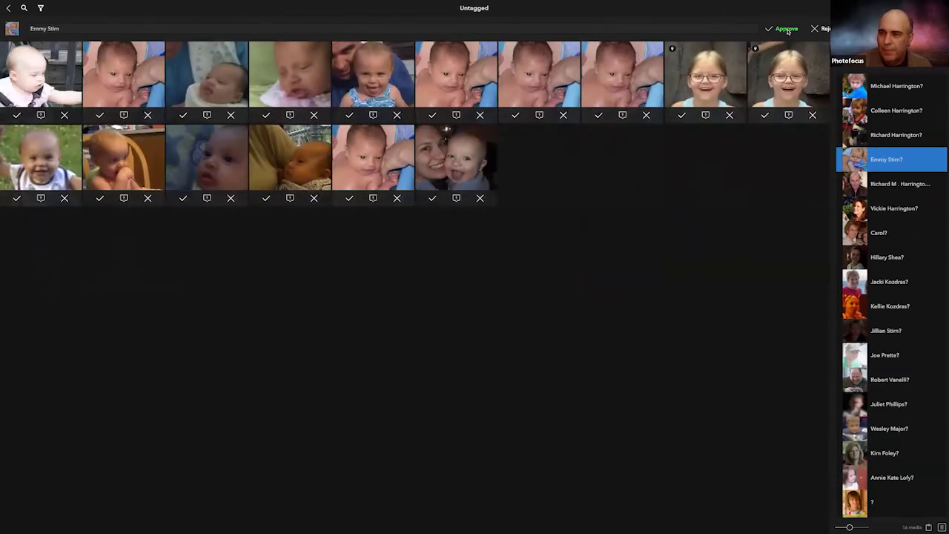
pyautogui.click(8, 8)
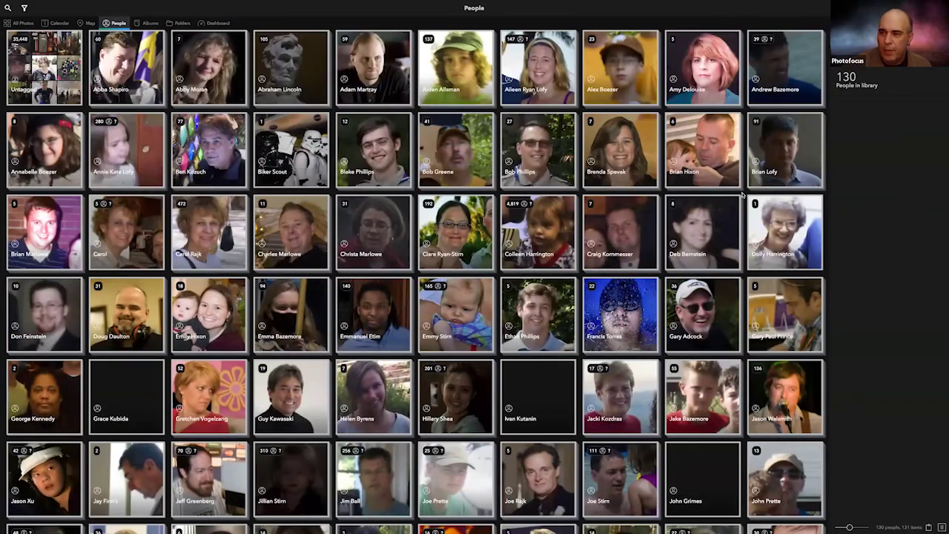
# Step: View the library's top-level folders and open the Dashboard
pyautogui.click(276, 98)
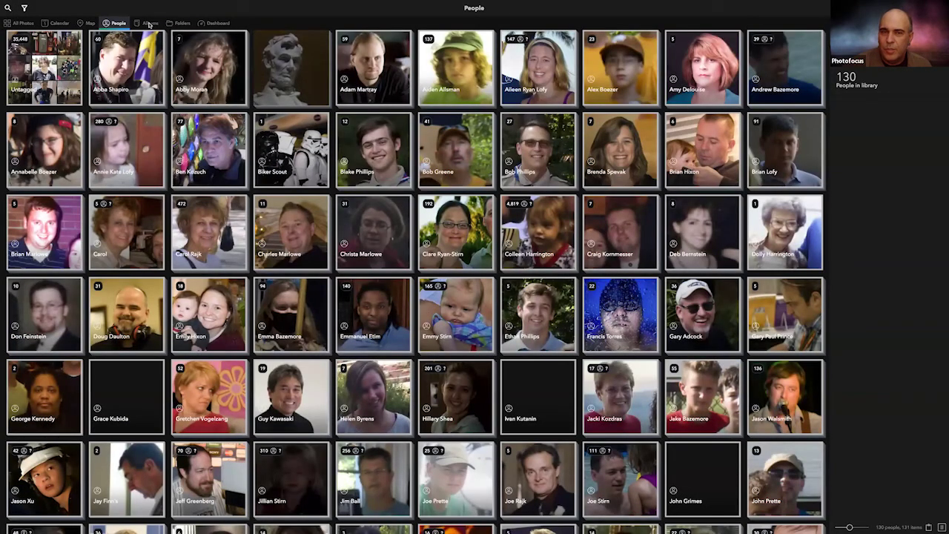
pyautogui.click(180, 23)
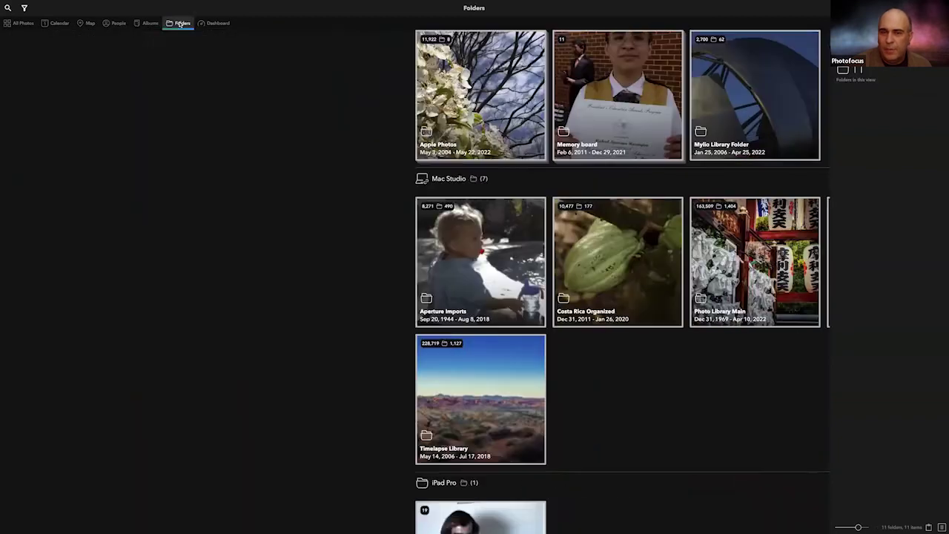
pyautogui.click(217, 23)
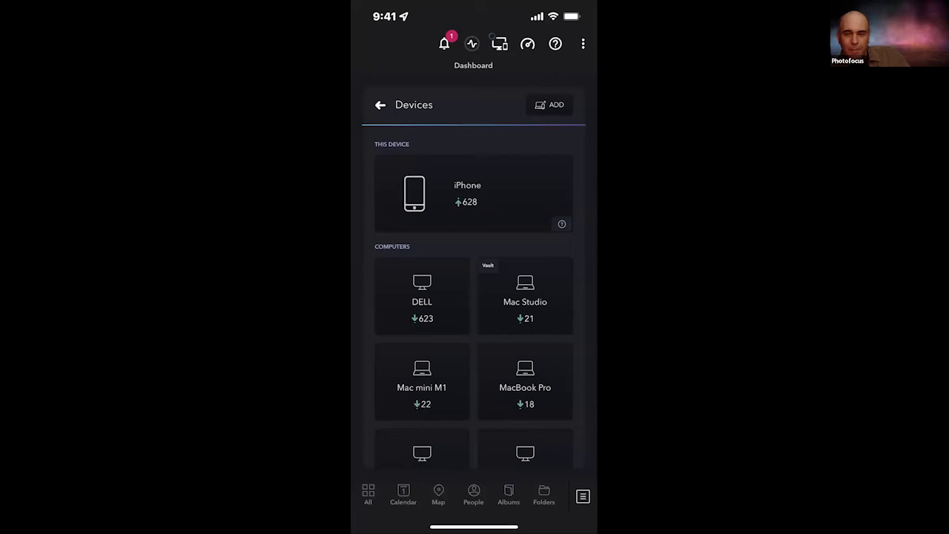
# Step: On the iPhone, look over the Devices list and browse All Photos across the library's timeline
pyautogui.scroll(-1, 473, 297)
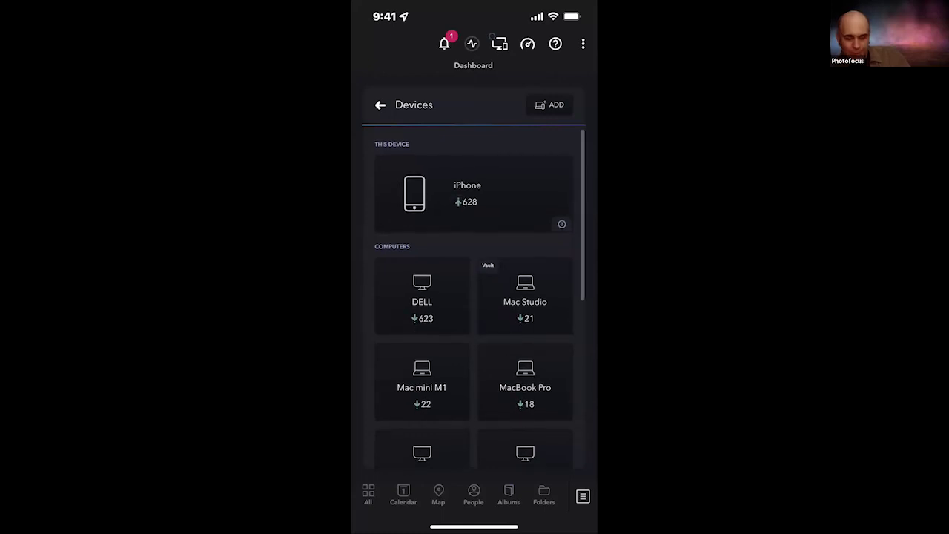
pyautogui.click(367, 495)
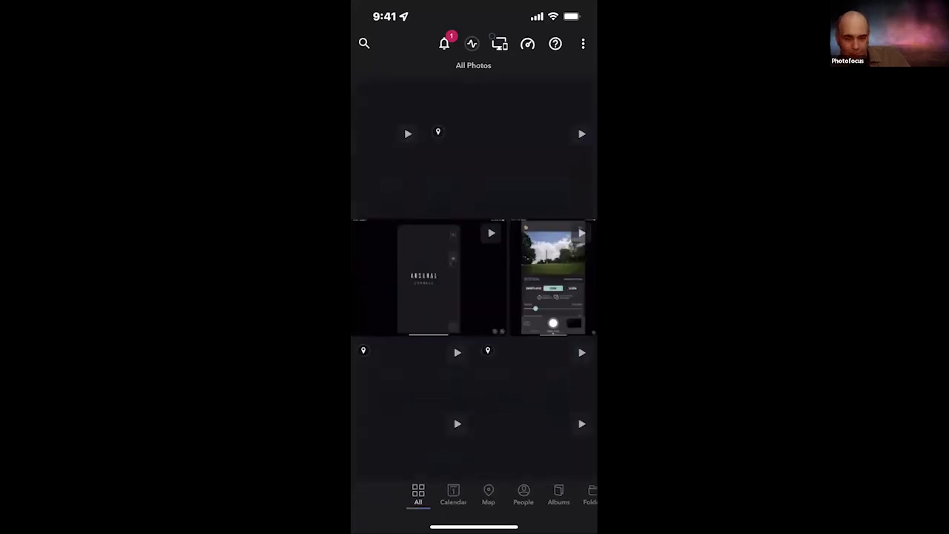
pyautogui.scroll(3, 473, 278)
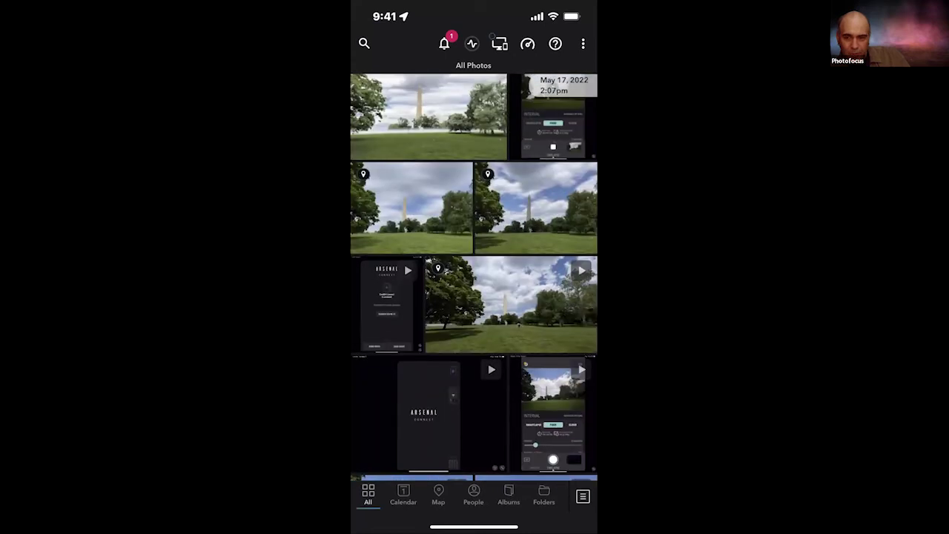
pyautogui.scroll(-20, 474, 278)
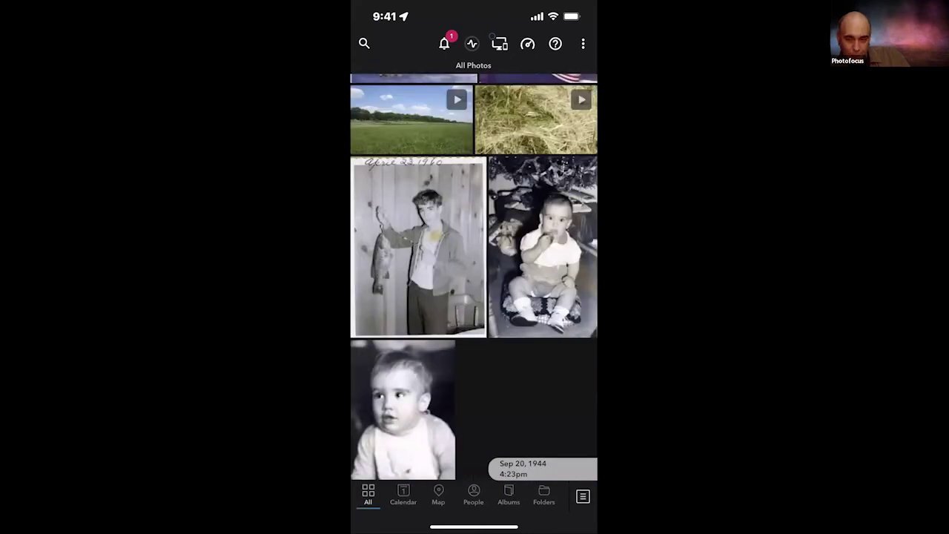
pyautogui.scroll(15, 473, 278)
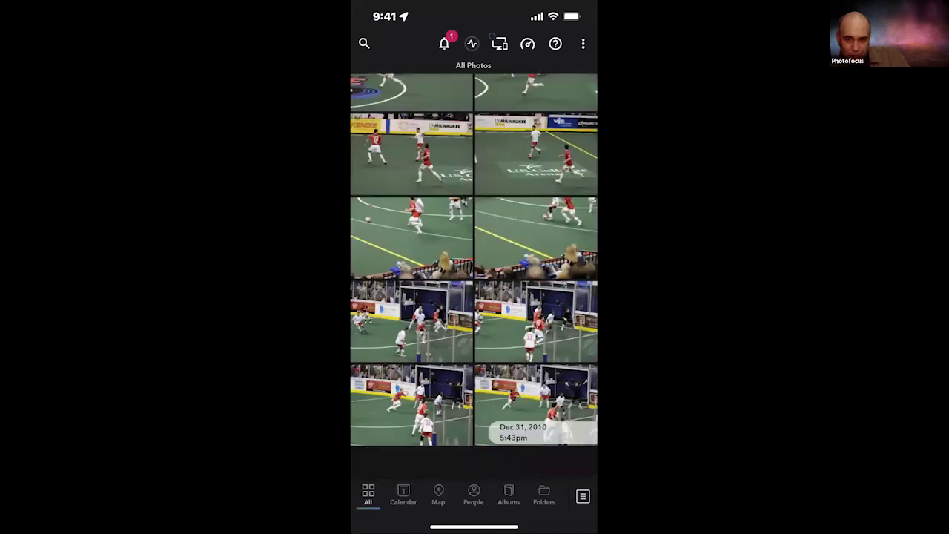
pyautogui.scroll(5, 473, 279)
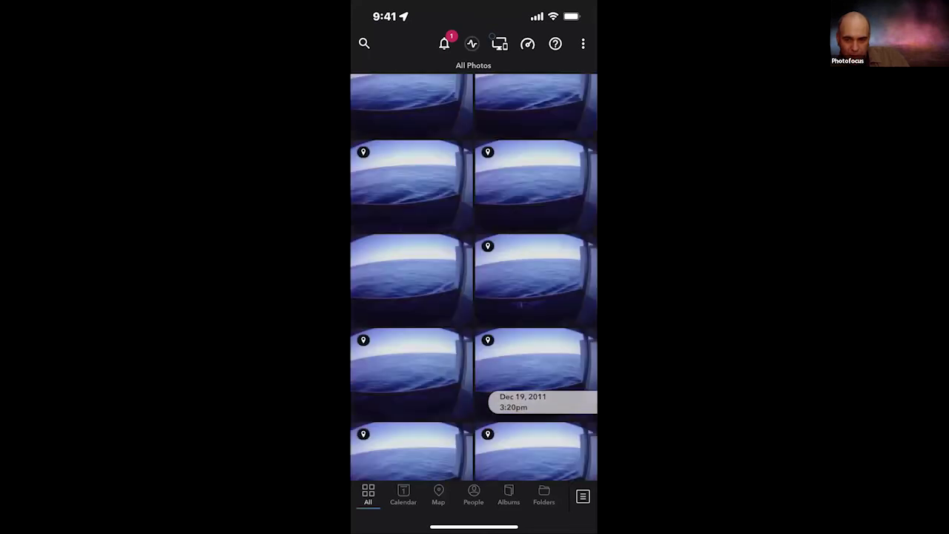
pyautogui.scroll(-3, 473, 259)
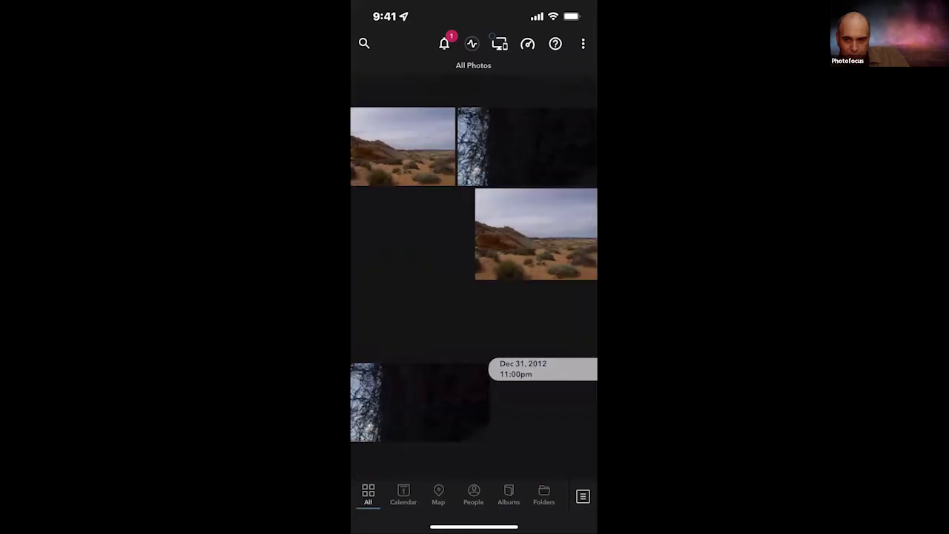
pyautogui.scroll(10, 473, 260)
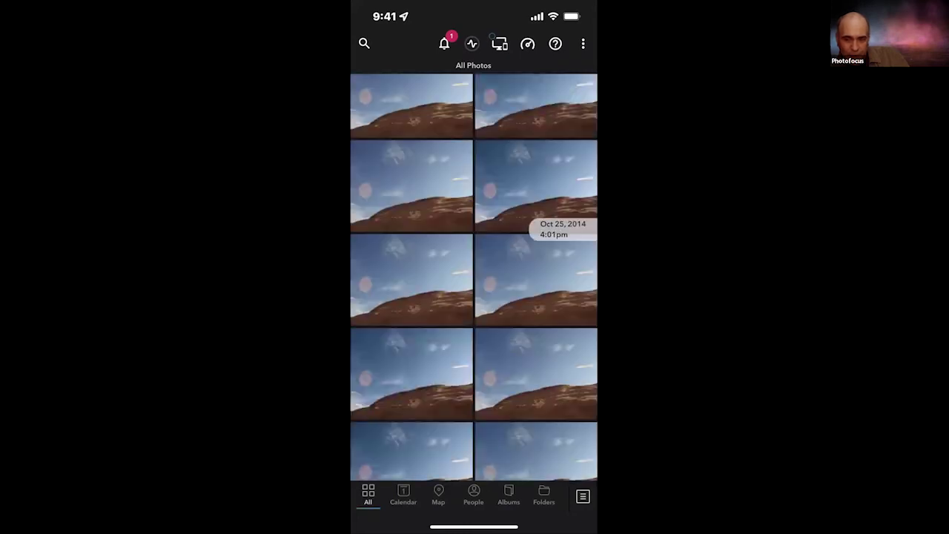
# Step: Open a desert photo dated Oct 25, 2014 and start multiple selection from its file actions
pyautogui.click(536, 185)
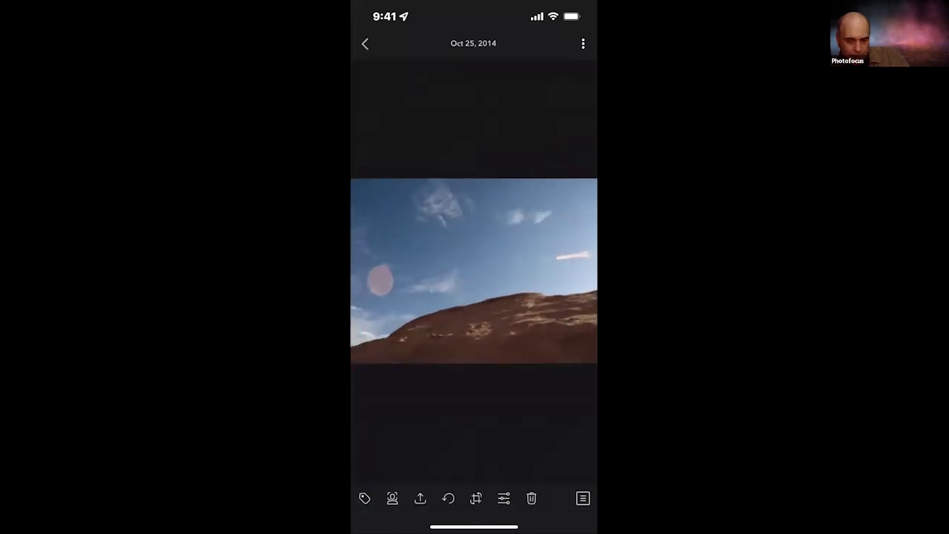
pyautogui.click(583, 499)
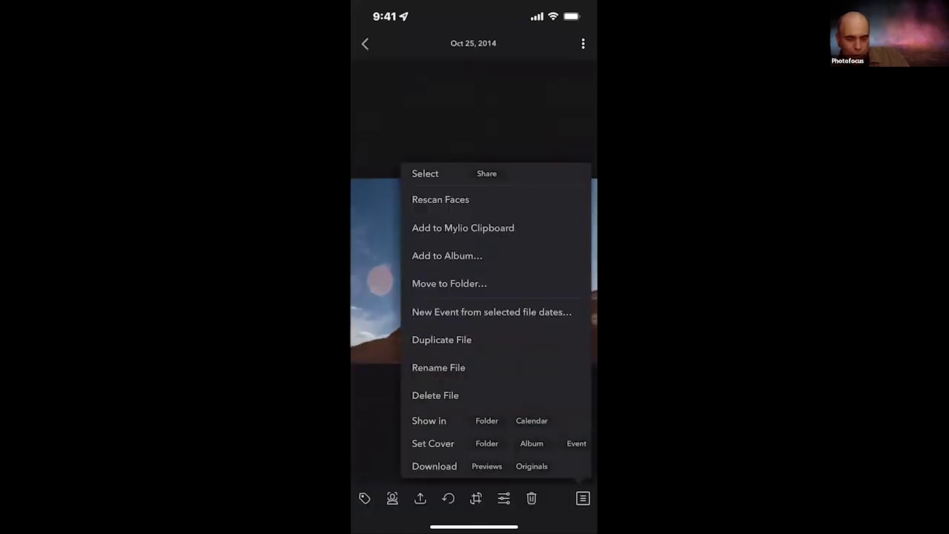
pyautogui.click(425, 173)
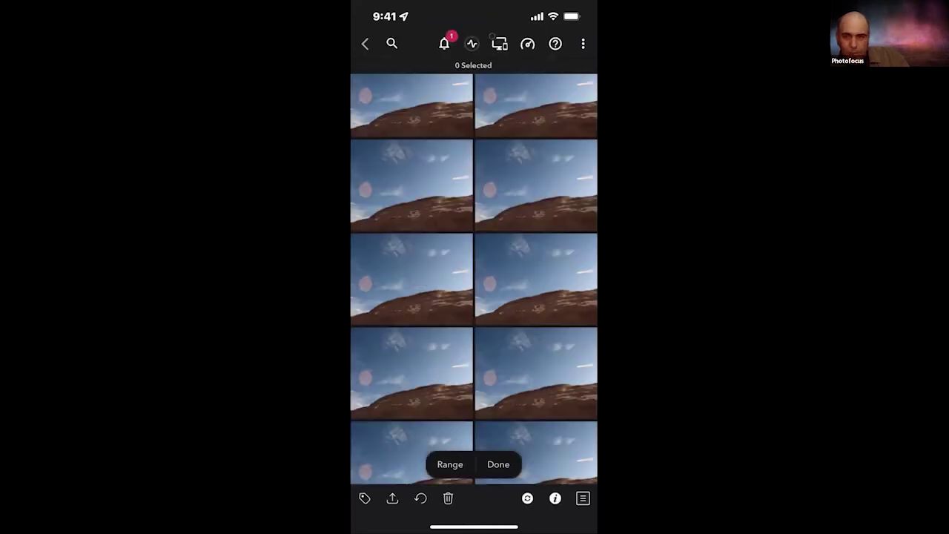
pyautogui.scroll(-3, 474, 279)
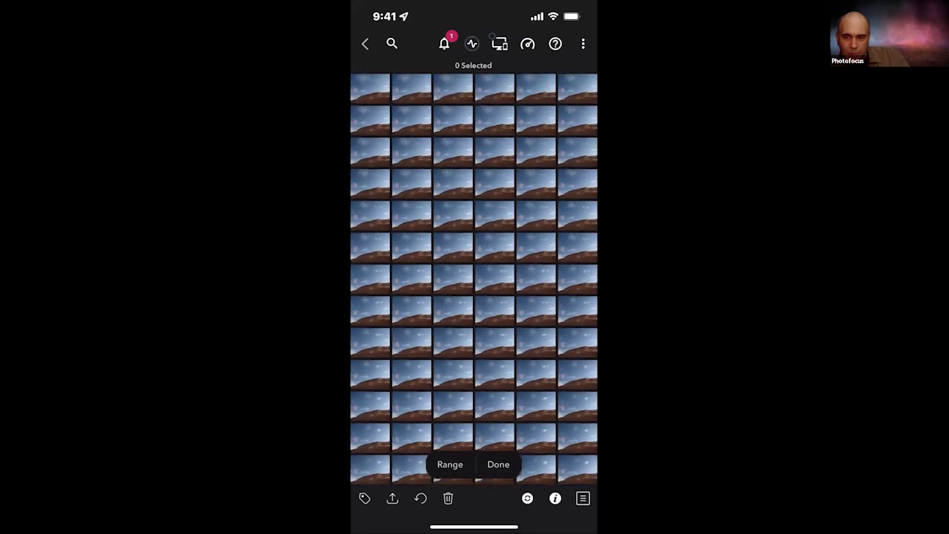
# Step: Select the Scans folder along with Timelapse Library and show the actions available for both folders
pyautogui.scroll(10, 474, 279)
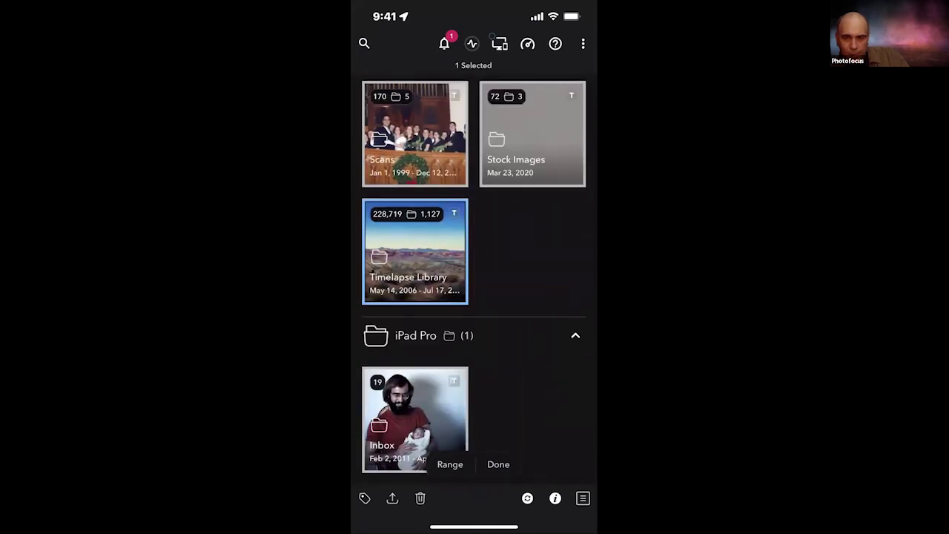
pyautogui.scroll(3, 473, 279)
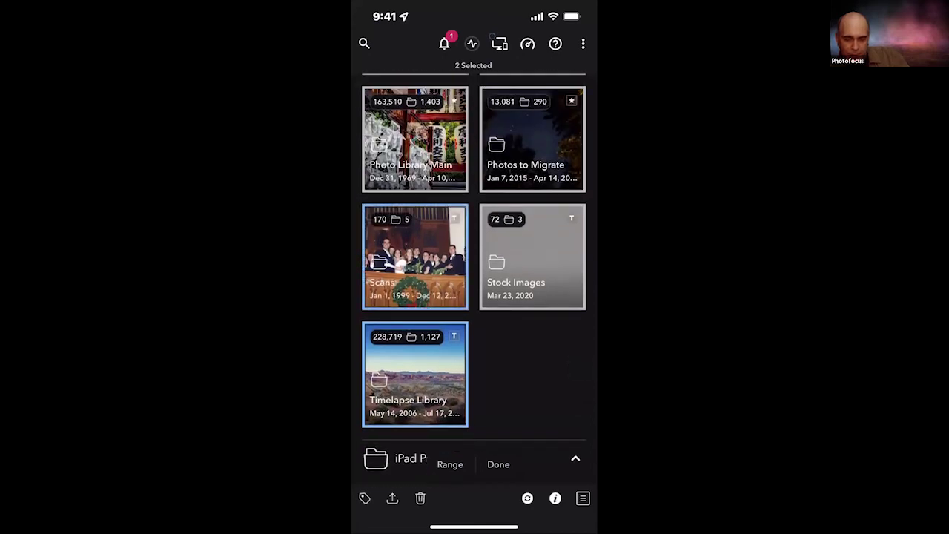
pyautogui.click(583, 498)
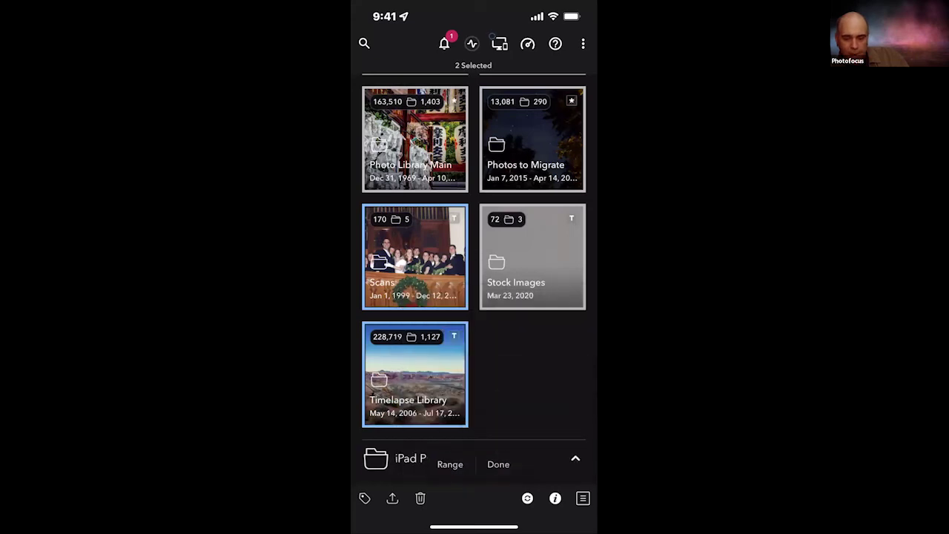
pyautogui.click(583, 498)
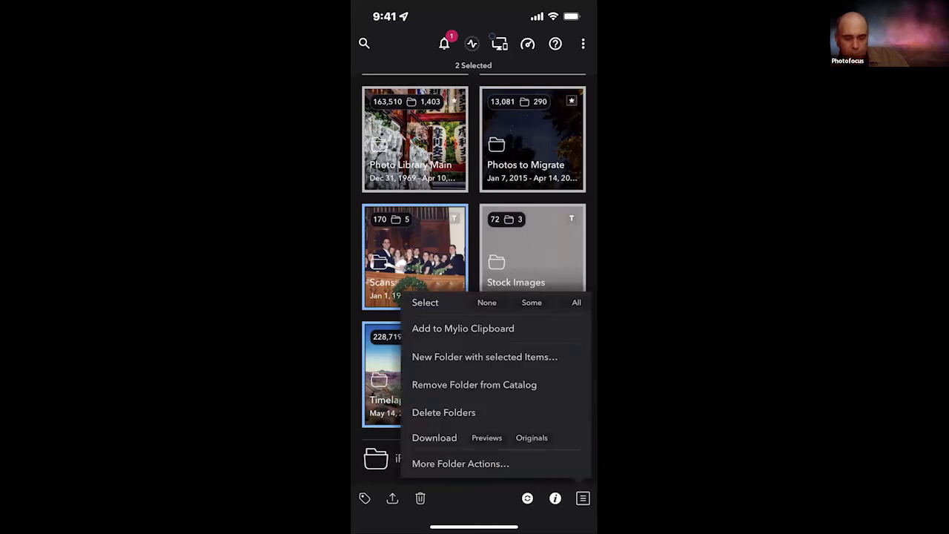
# Step: Browse the subfolders of Photo Library Main and reopen Mylio Photos from the phone's home screen
pyautogui.click(415, 137)
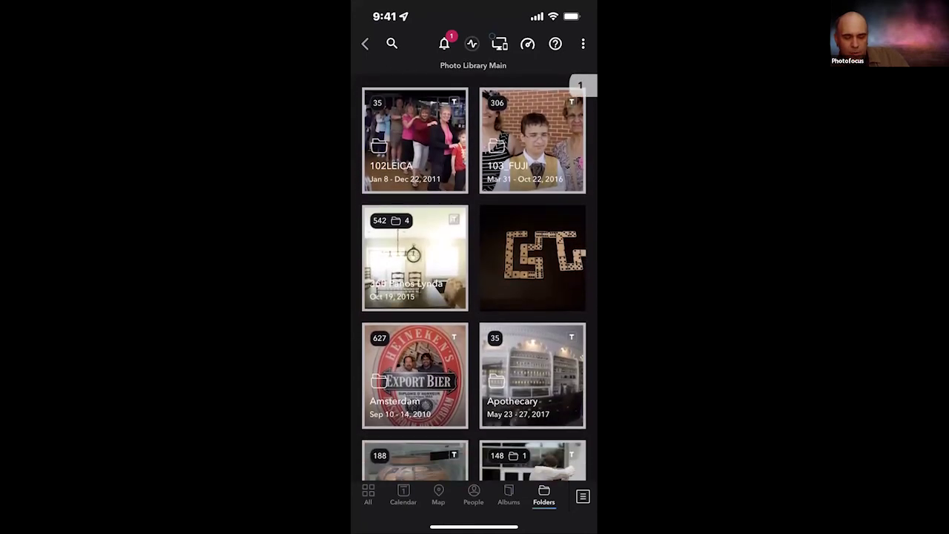
pyautogui.scroll(-3, 479, 277)
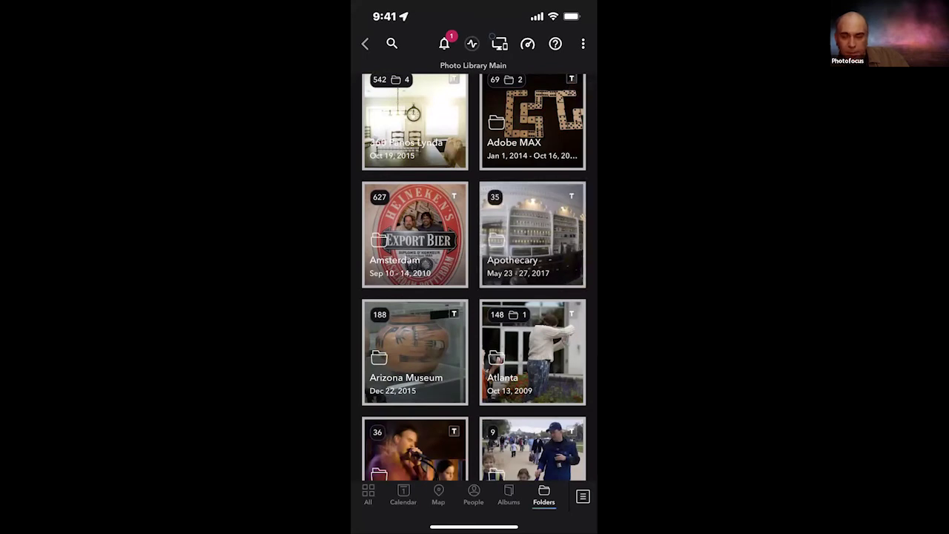
pyautogui.click(572, 313)
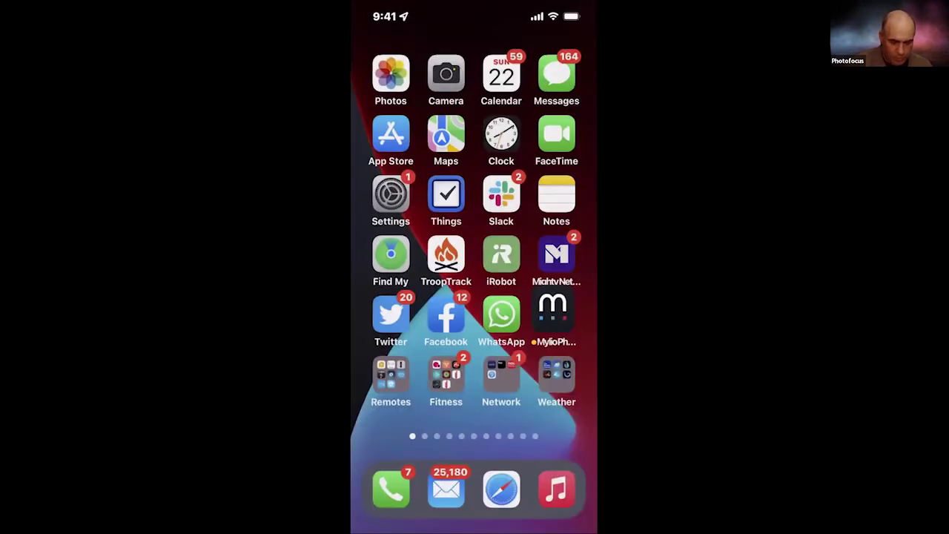
pyautogui.click(553, 311)
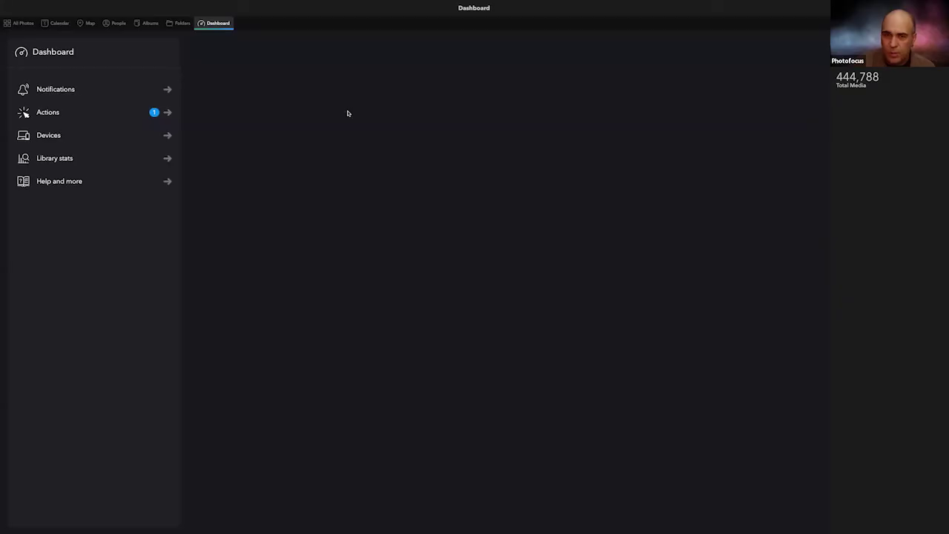
pyautogui.click(97, 132)
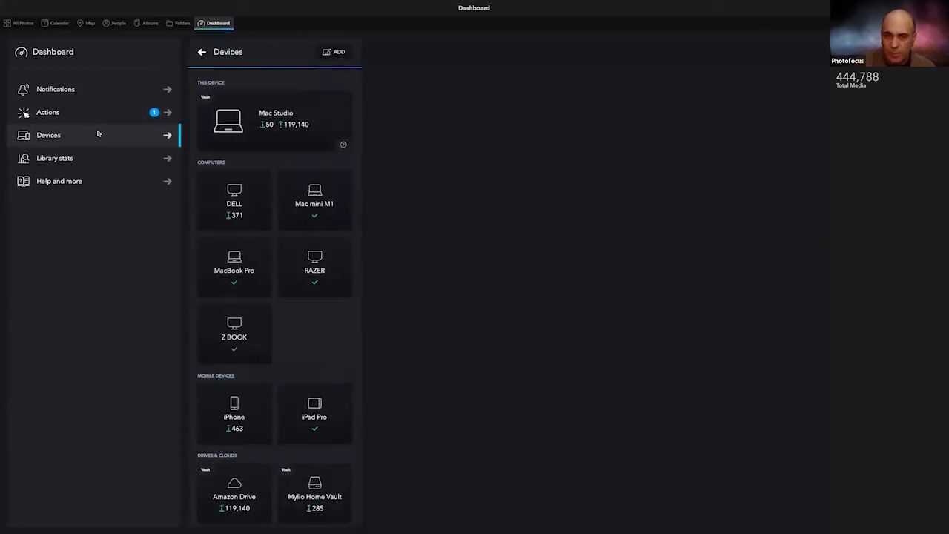
pyautogui.click(249, 267)
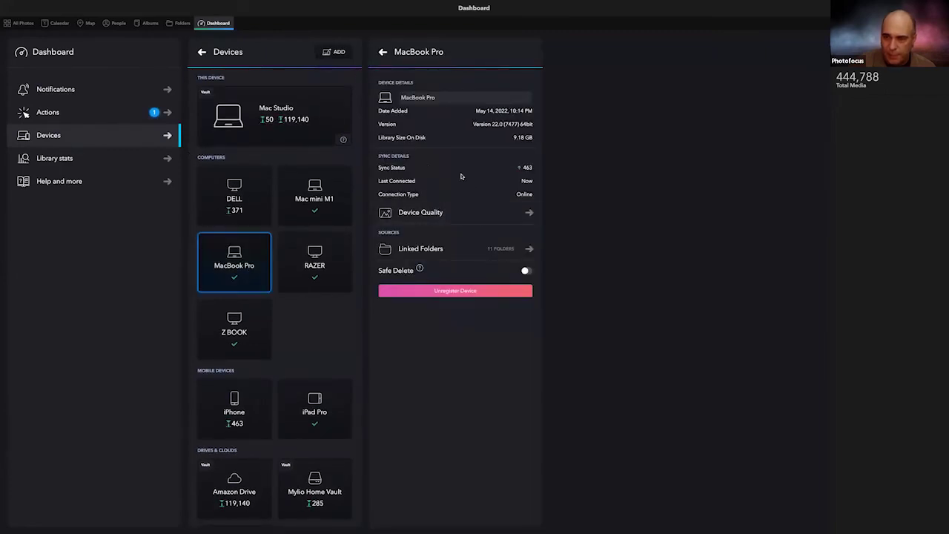
pyautogui.click(439, 212)
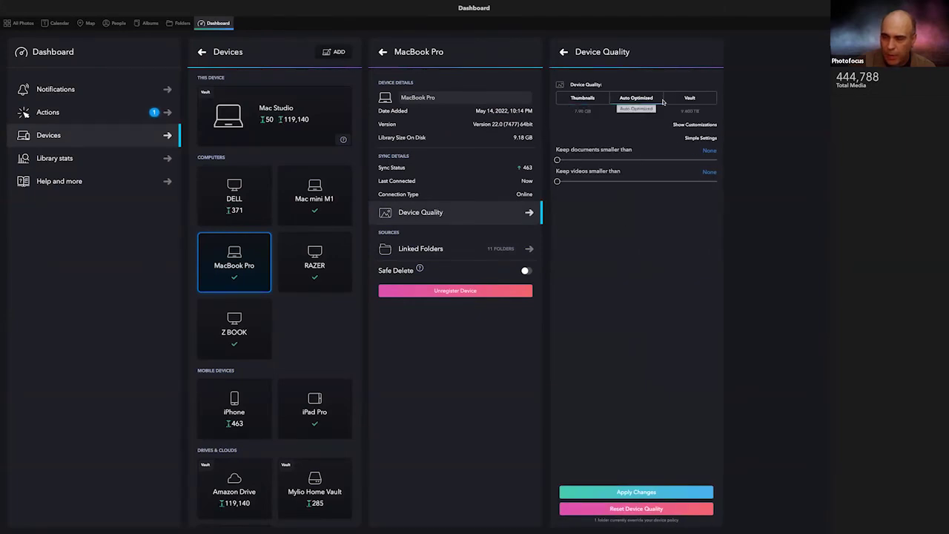
# Step: Examine the iPad Pro's Device Quality settings and customizations, and compare them with the other devices listed
pyautogui.click(328, 390)
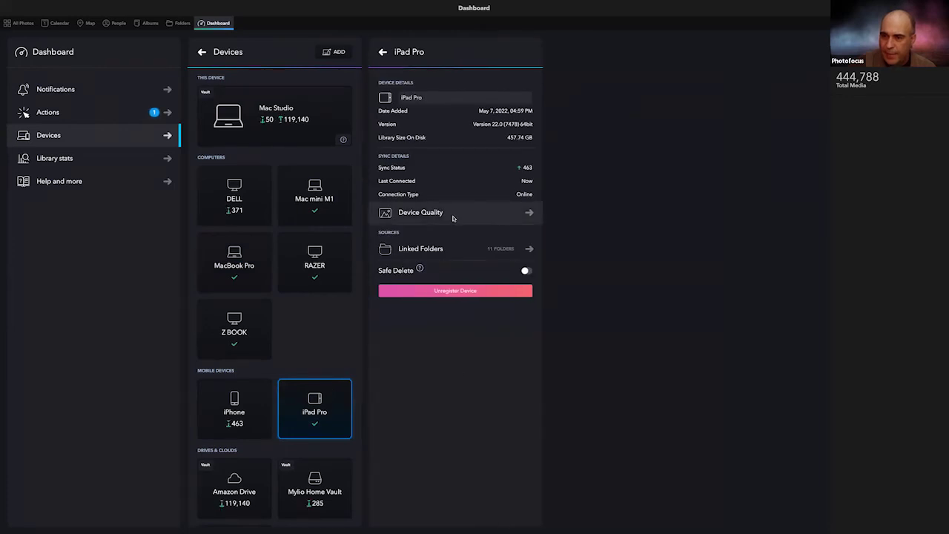
pyautogui.click(454, 217)
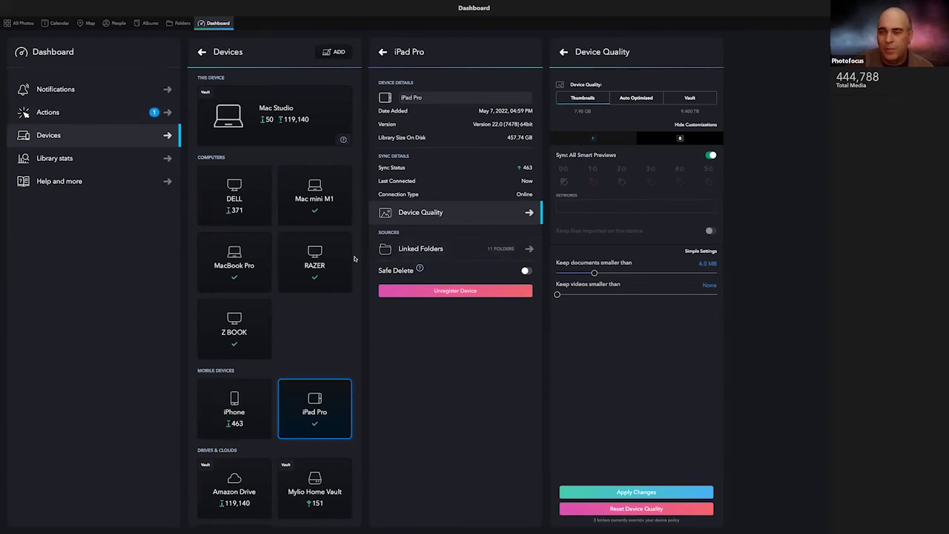
pyautogui.scroll(1, 242, 100)
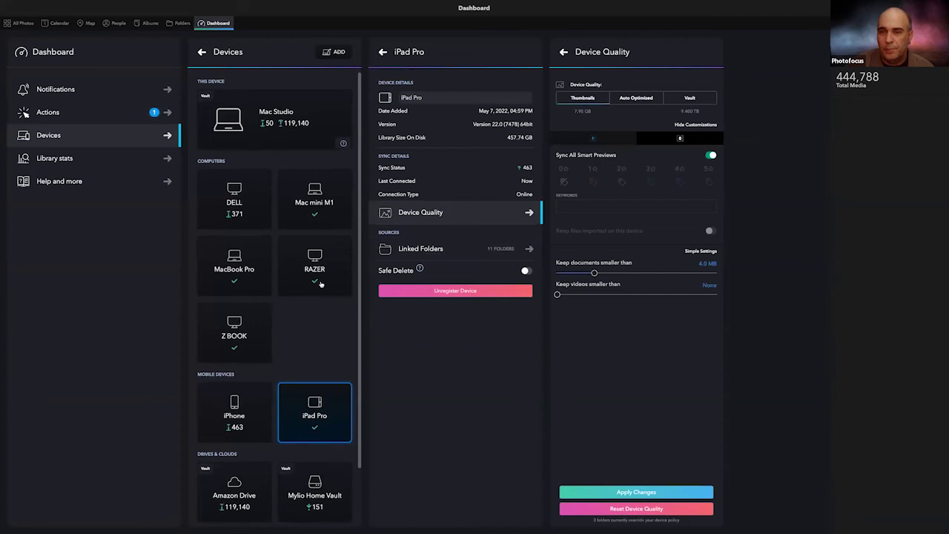